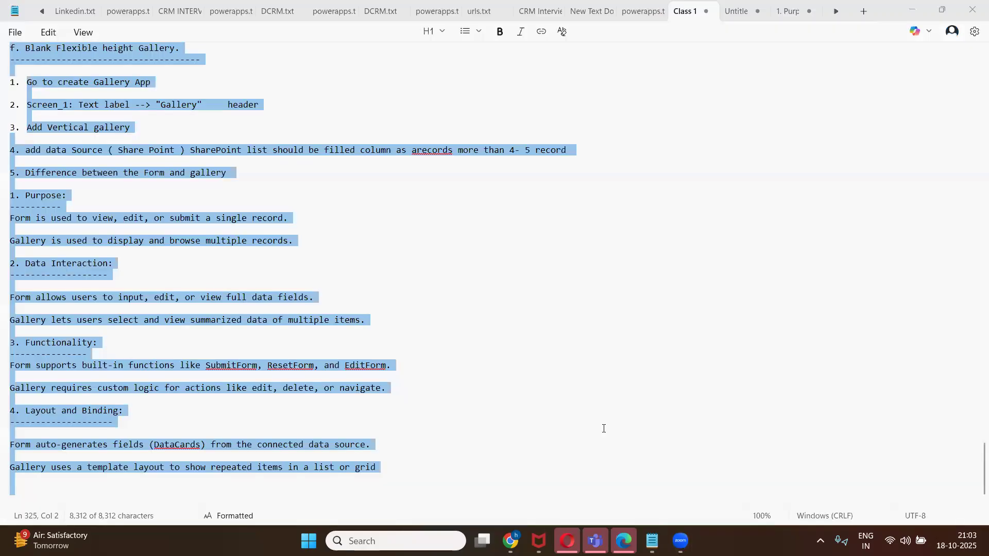
Scroll up in the Class 1 notes to the Class -2 agenda listing SubmitForm and ResetForm.
{"action": "scroll", "coordinate": [536, 356], "scroll_direction": "up", "scroll_amount": 3}
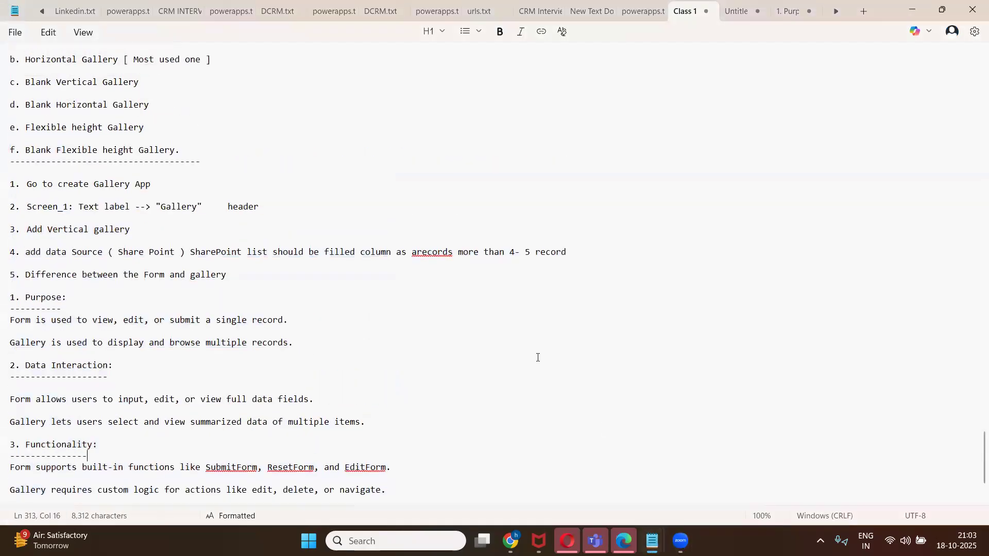
{"action": "scroll", "coordinate": [537, 358], "scroll_direction": "down", "scroll_amount": 1}
{"action": "scroll", "coordinate": [537, 358], "scroll_direction": "up", "scroll_amount": 5}
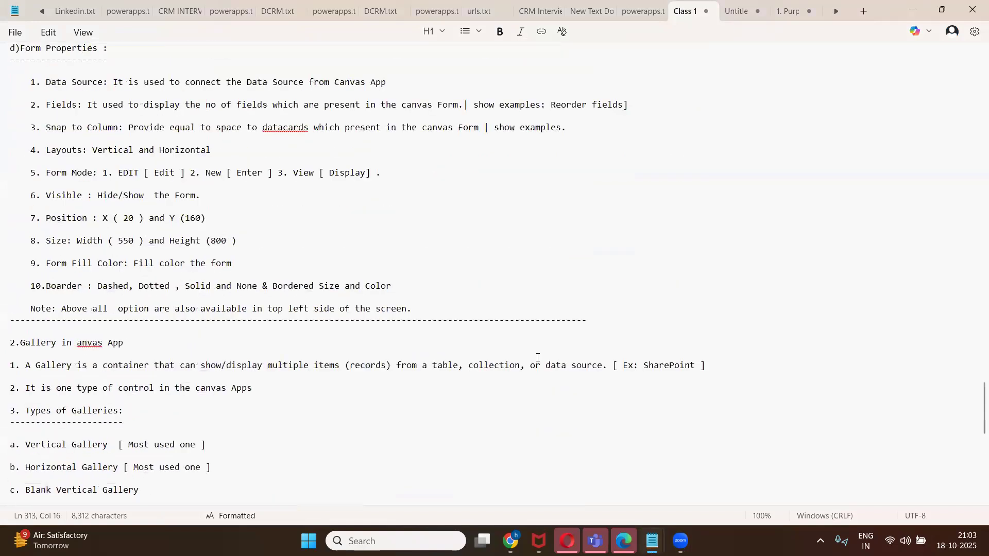
{"action": "scroll", "coordinate": [537, 358], "scroll_direction": "up", "scroll_amount": 4}
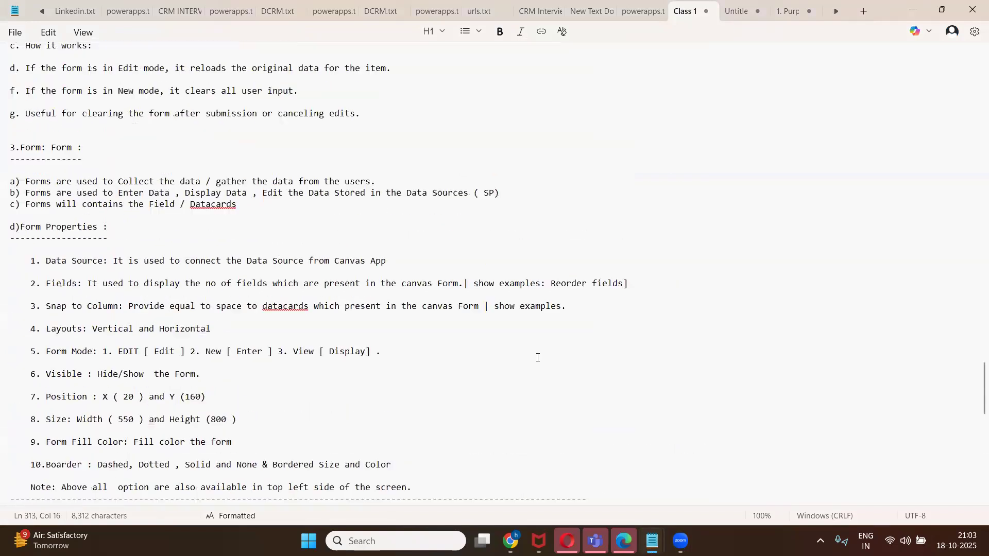
{"action": "scroll", "coordinate": [538, 358], "scroll_direction": "up", "scroll_amount": 3}
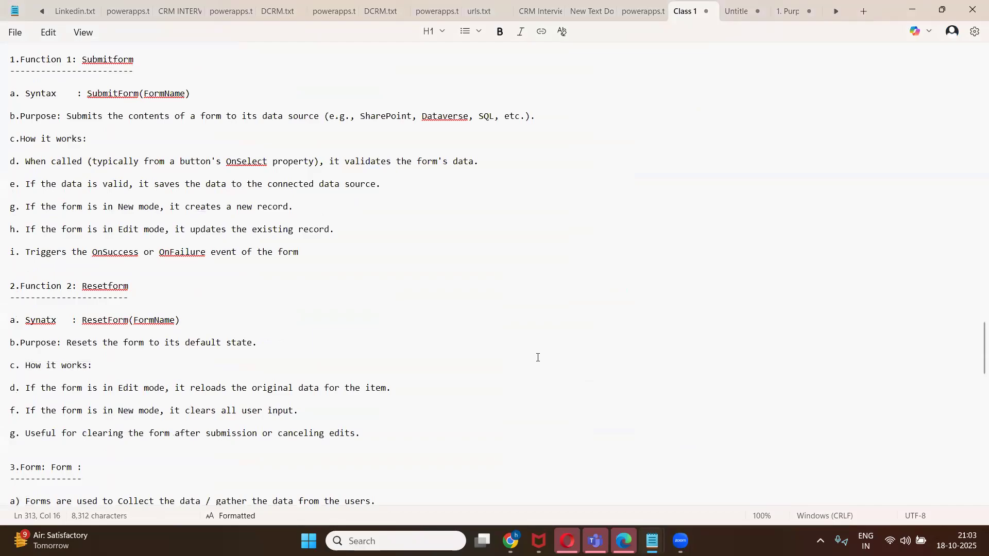
{"action": "scroll", "coordinate": [537, 358], "scroll_direction": "up", "scroll_amount": 1}
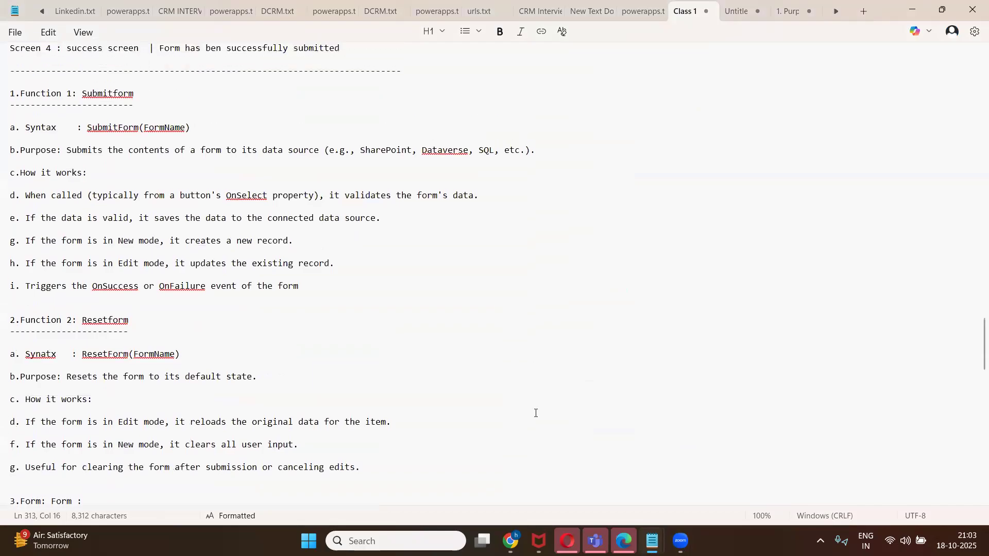
{"action": "scroll", "coordinate": [536, 415], "scroll_direction": "up", "scroll_amount": 9}
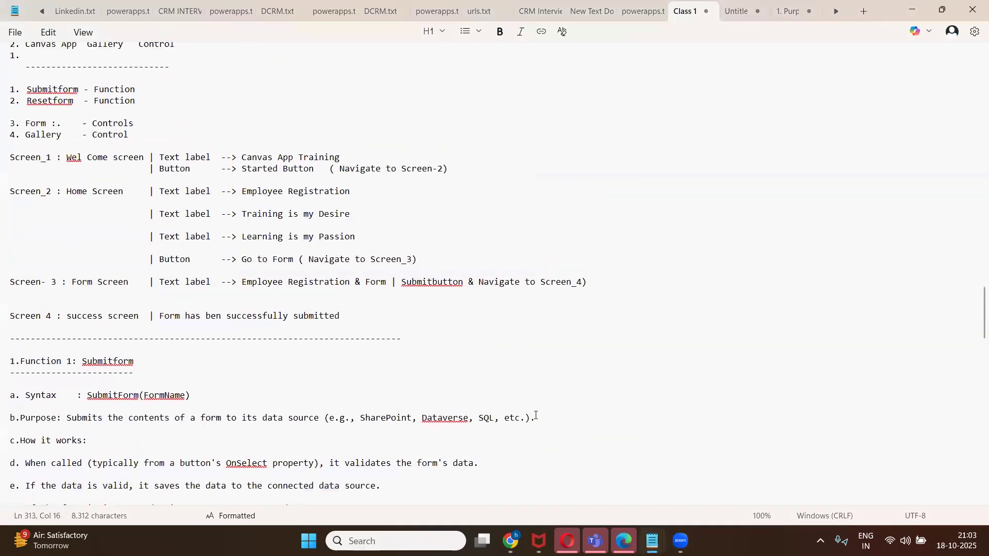
{"action": "scroll", "coordinate": [536, 415], "scroll_direction": "up", "scroll_amount": 1}
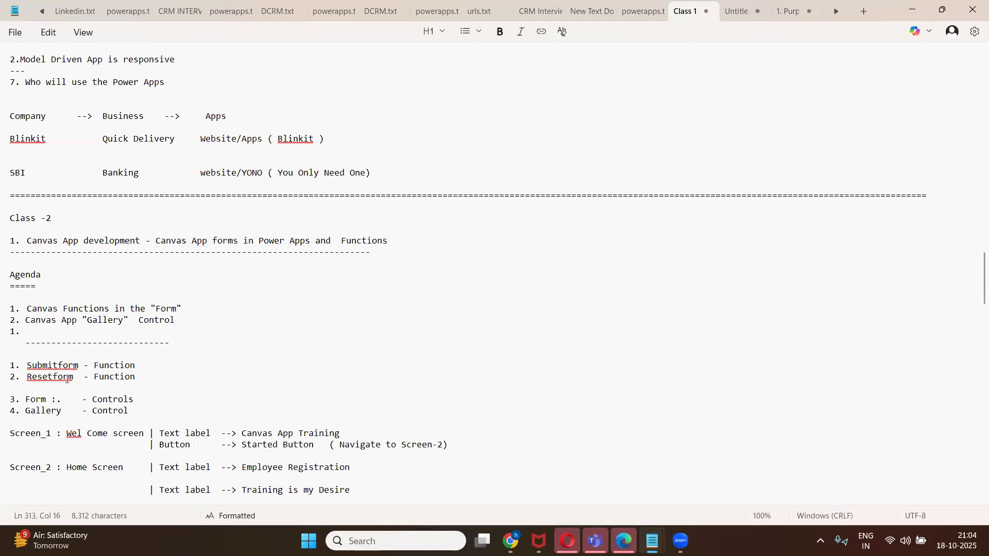
{"action": "left_click_drag", "start_coordinate": [144, 377], "coordinate": [144, 381]}
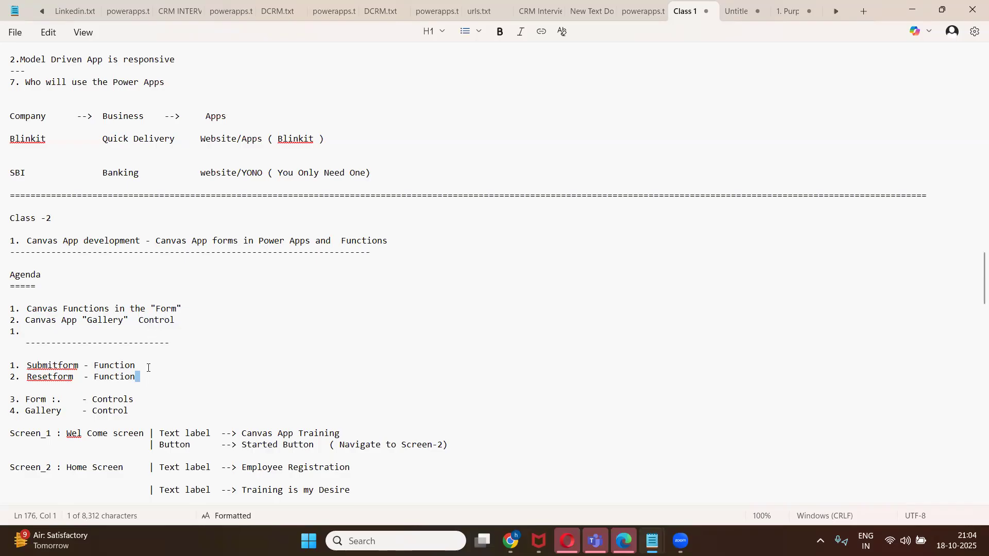
{"action": "left_click", "coordinate": [133, 407]}
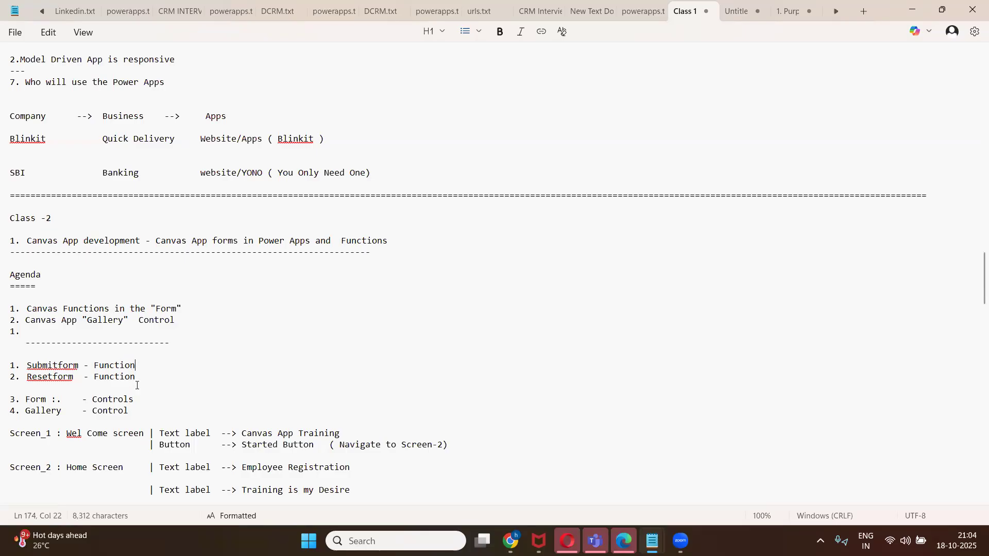
{"action": "left_click", "coordinate": [143, 378]}
{"action": "left_click_drag", "start_coordinate": [141, 410], "coordinate": [140, 412]}
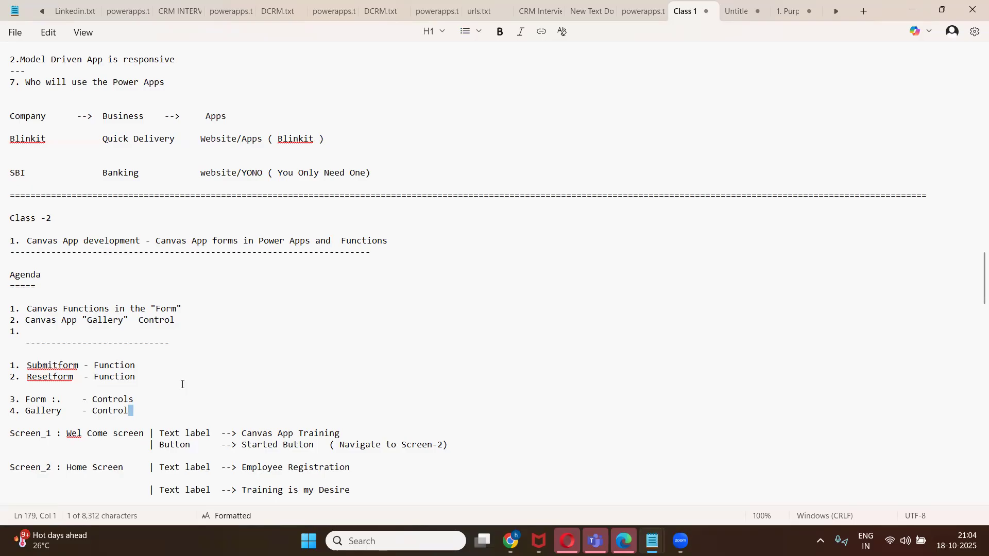
{"action": "scroll", "coordinate": [182, 385], "scroll_direction": "down", "scroll_amount": 2}
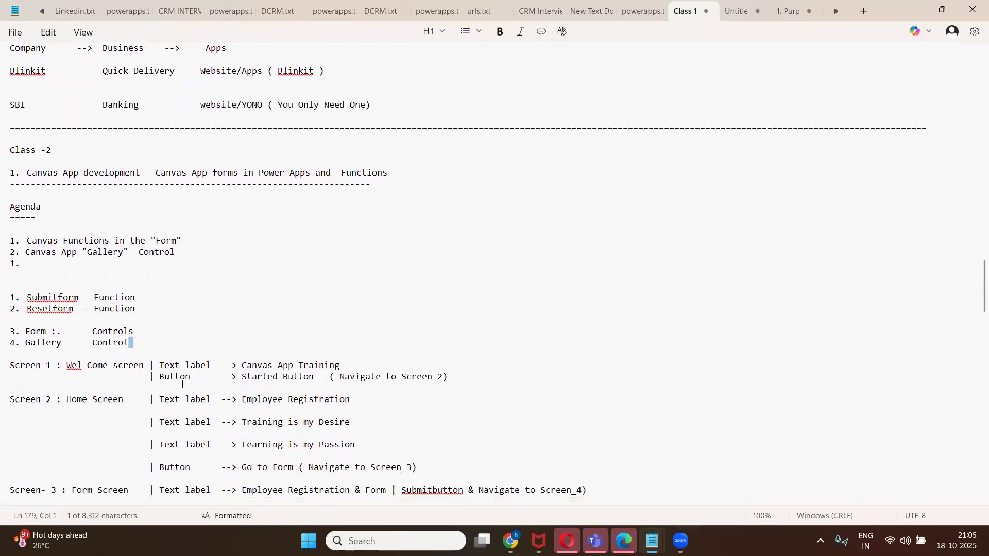
{"action": "scroll", "coordinate": [182, 384], "scroll_direction": "down", "scroll_amount": 2}
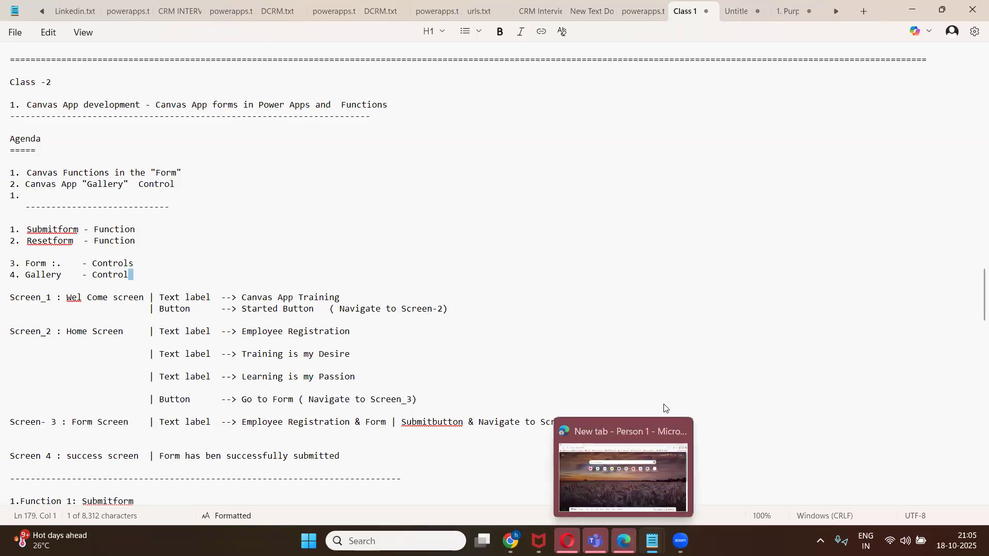
Minimize Edge and show the Emp_Onboarding Employeenew_List tab in a maximized Chrome Incognito window.
{"action": "left_click", "coordinate": [624, 541]}
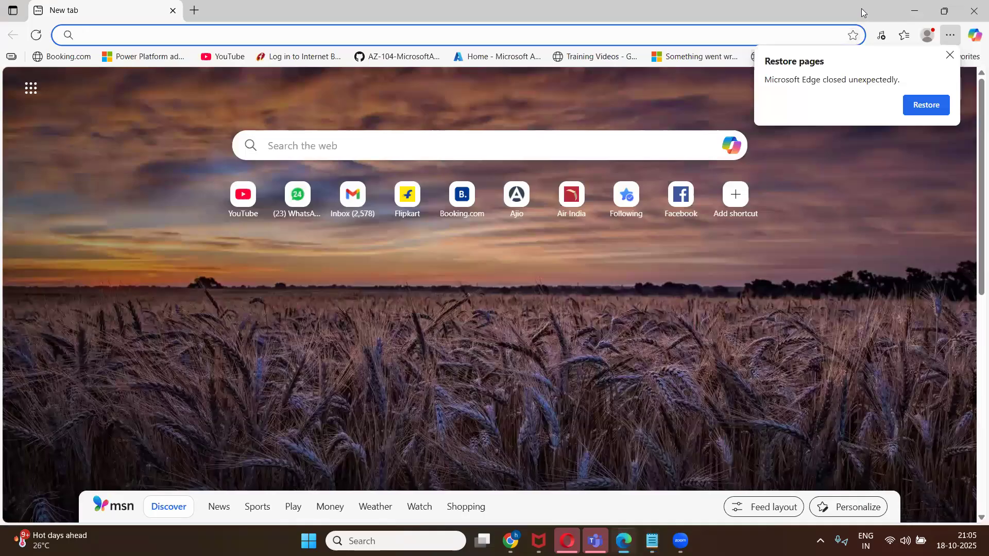
{"action": "left_click_drag", "start_coordinate": [863, 12], "coordinate": [734, 76]}
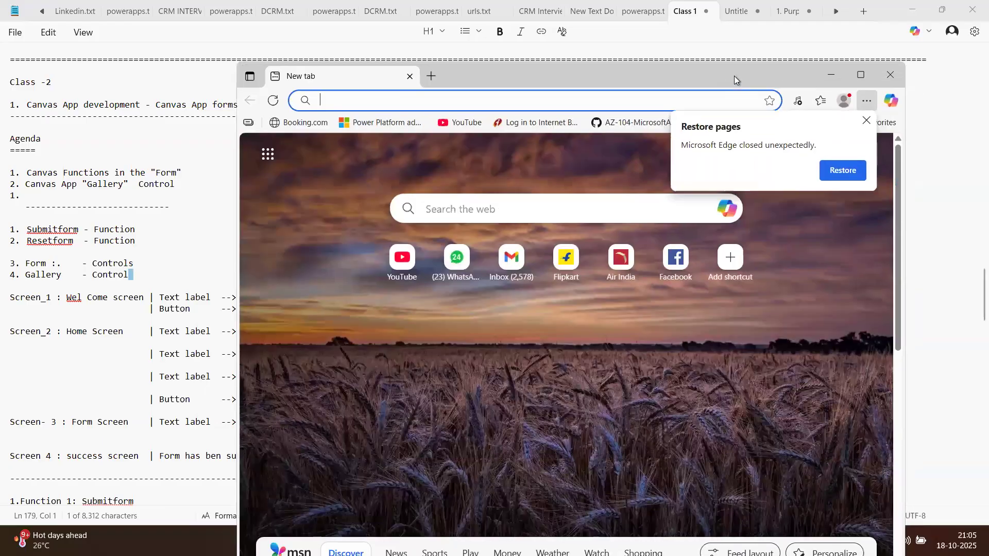
{"action": "left_click", "coordinate": [839, 82]}
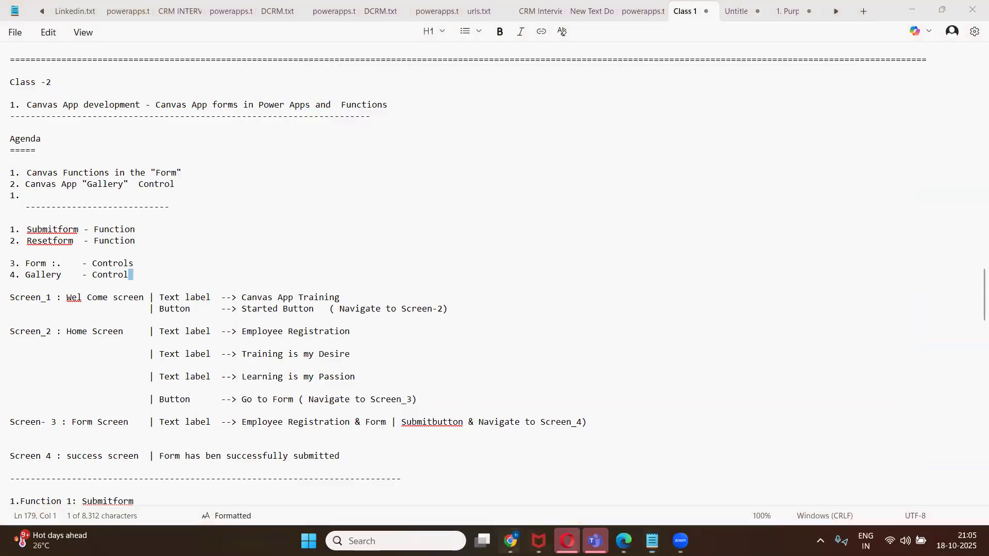
{"action": "mouse_move", "coordinate": [511, 541]}
{"action": "left_click", "coordinate": [546, 464]}
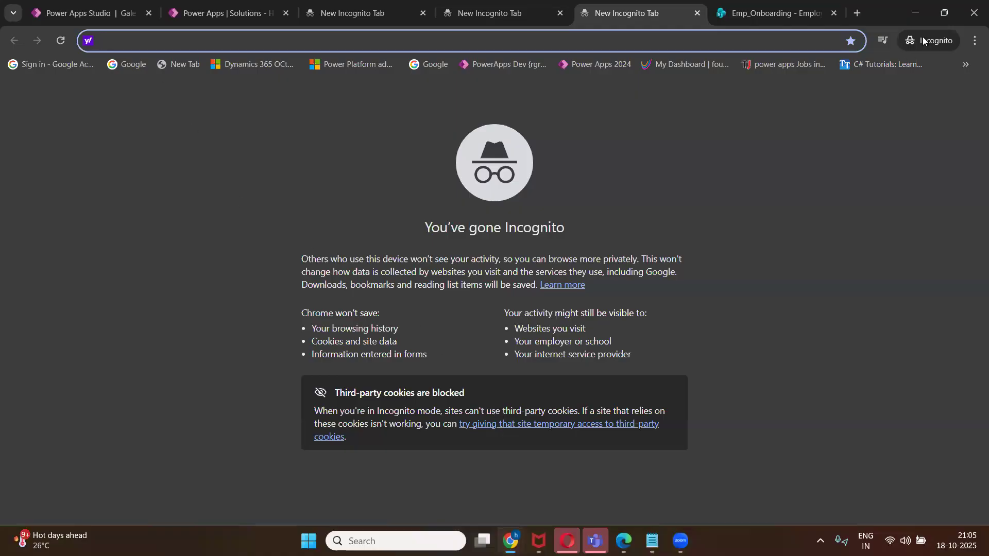
{"action": "double_click", "coordinate": [876, 17]}
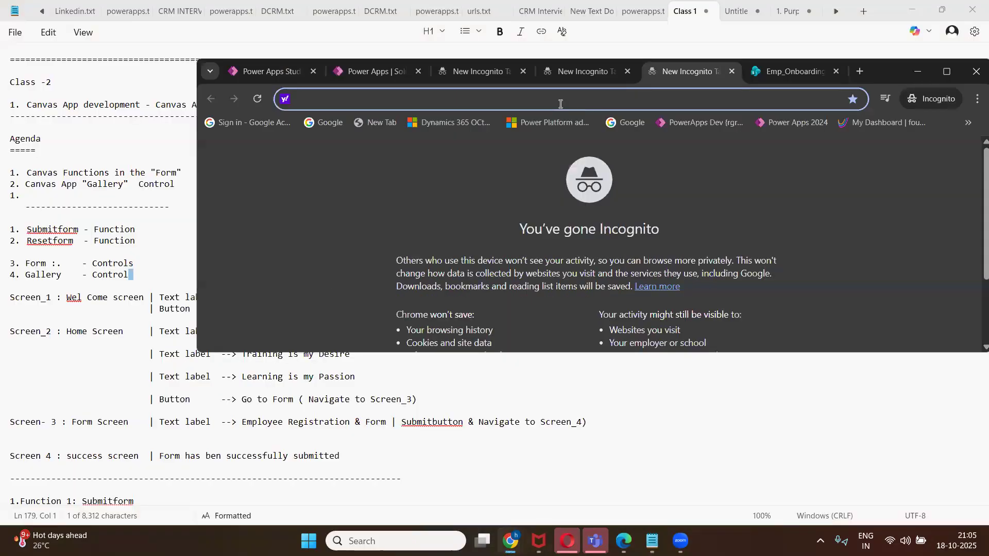
{"action": "left_click", "coordinate": [783, 73]}
{"action": "left_click", "coordinate": [947, 71]}
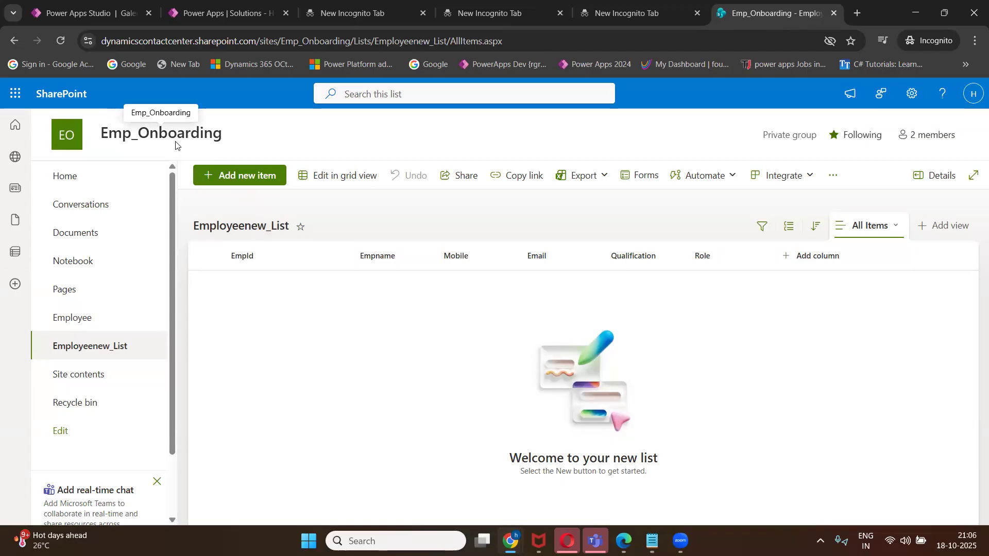
{"action": "left_click", "coordinate": [103, 324]}
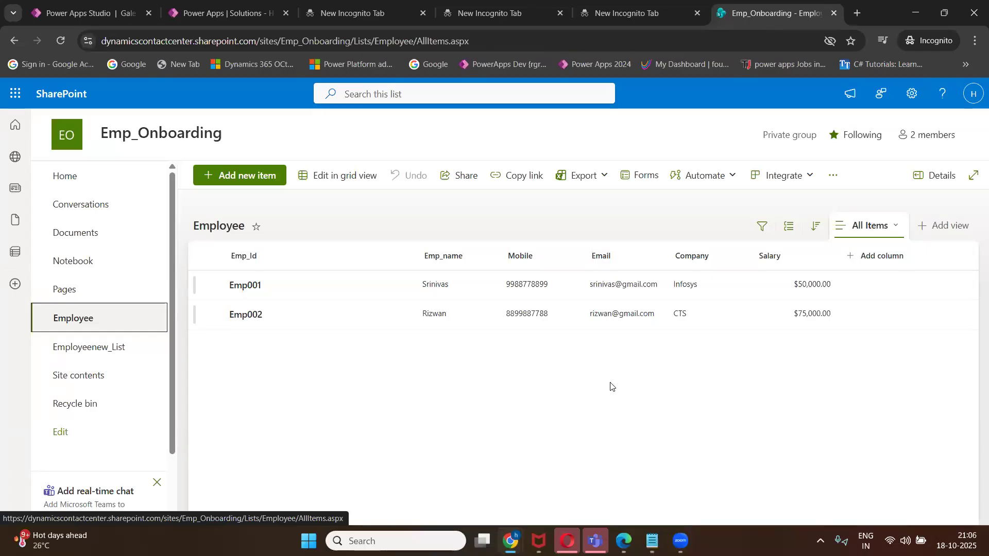
{"action": "left_click", "coordinate": [99, 359]}
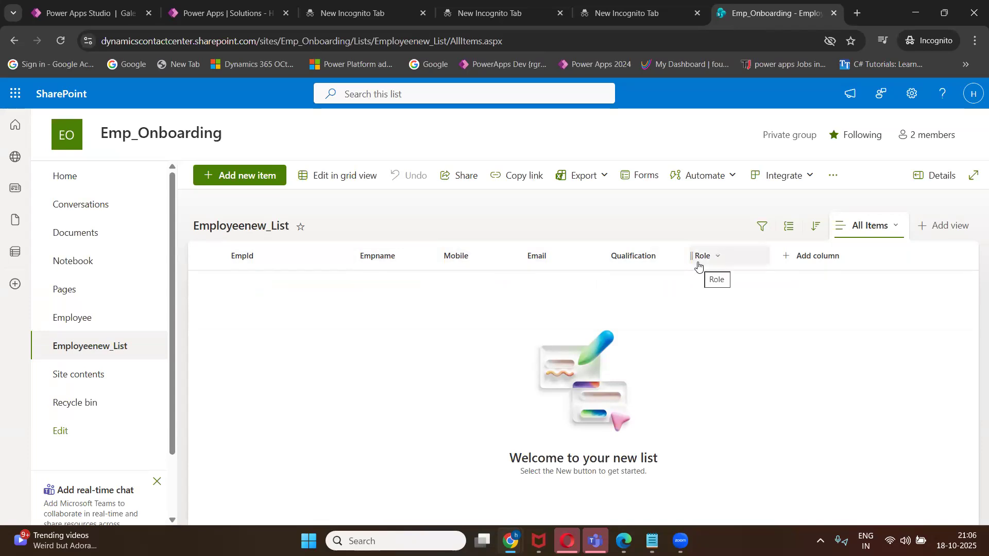
Open List settings for Employeenew_List and scroll down to its Columns section.
{"action": "left_click", "coordinate": [944, 13]}
{"action": "left_click", "coordinate": [914, 152]}
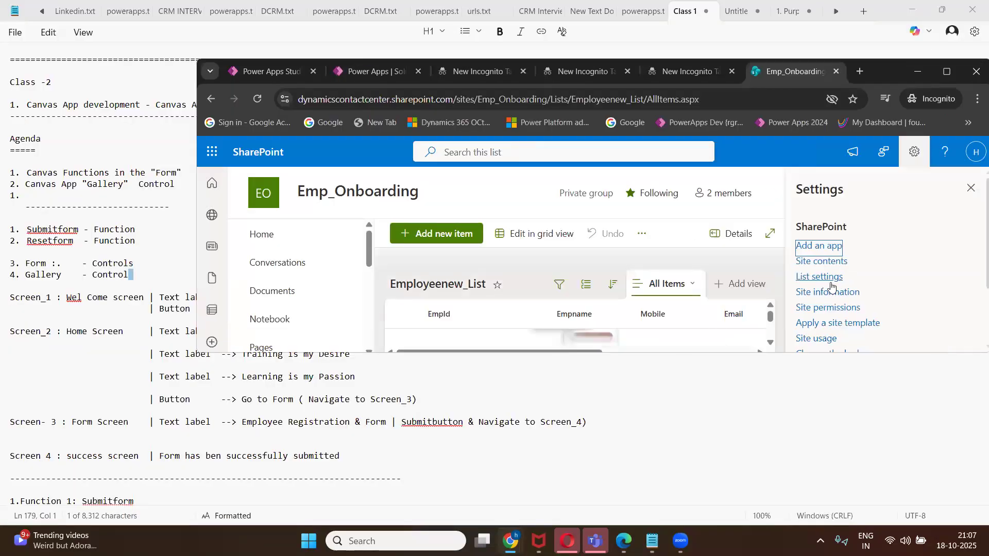
{"action": "left_click", "coordinate": [828, 279]}
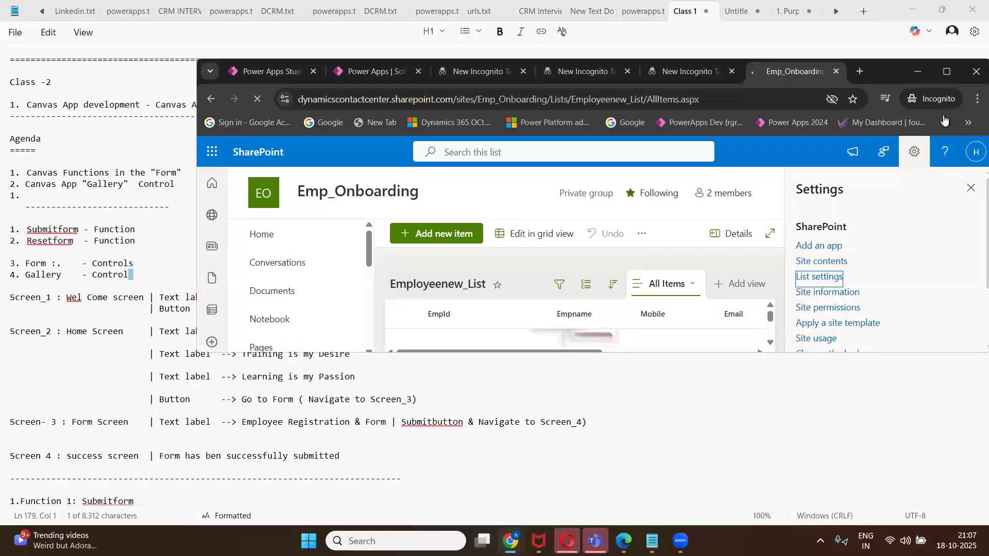
{"action": "left_click", "coordinate": [946, 73]}
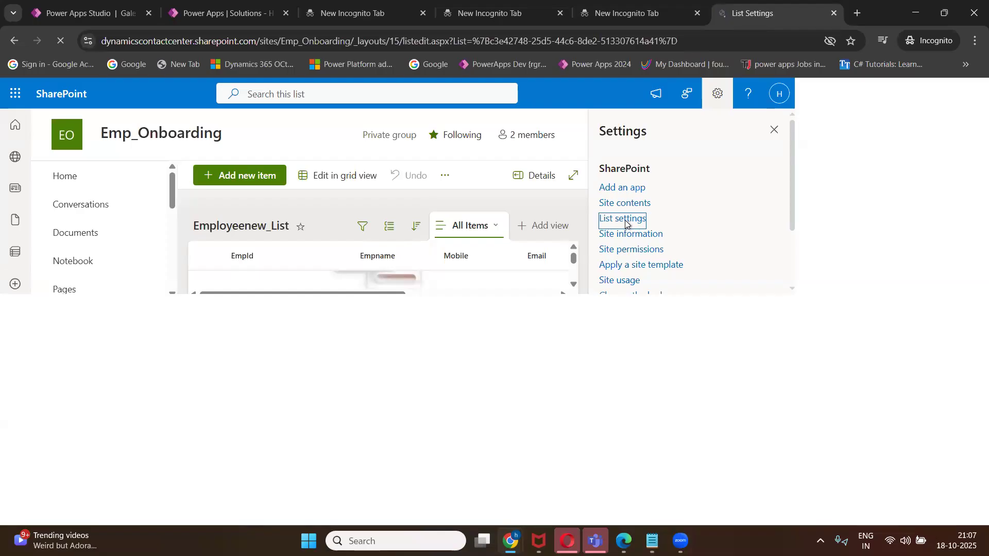
{"action": "scroll", "coordinate": [357, 320], "scroll_direction": "down", "scroll_amount": 3}
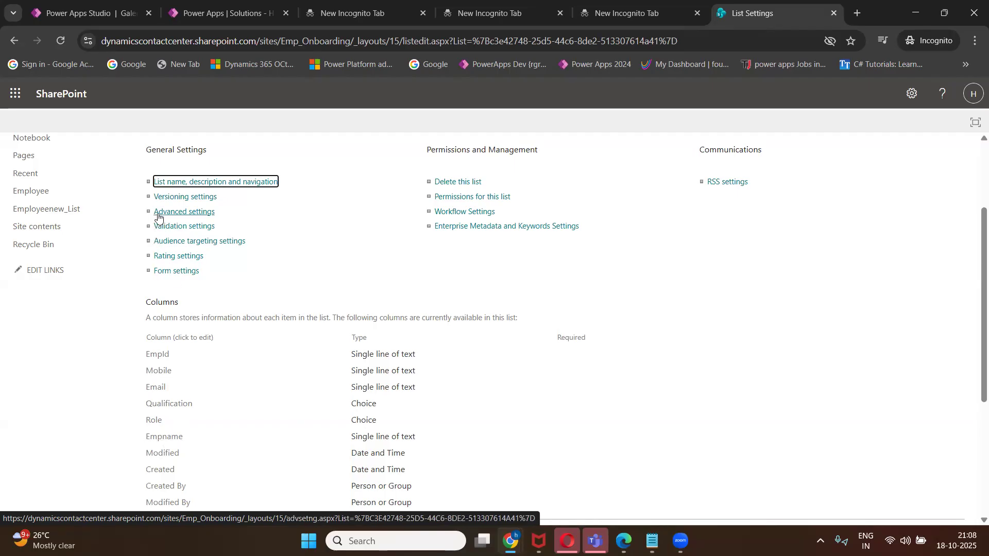
Go back to the empty Employeenew_List items view via its breadcrumb link.
{"action": "scroll", "coordinate": [317, 240], "scroll_direction": "up", "scroll_amount": 2}
{"action": "scroll", "coordinate": [317, 240], "scroll_direction": "up", "scroll_amount": 1}
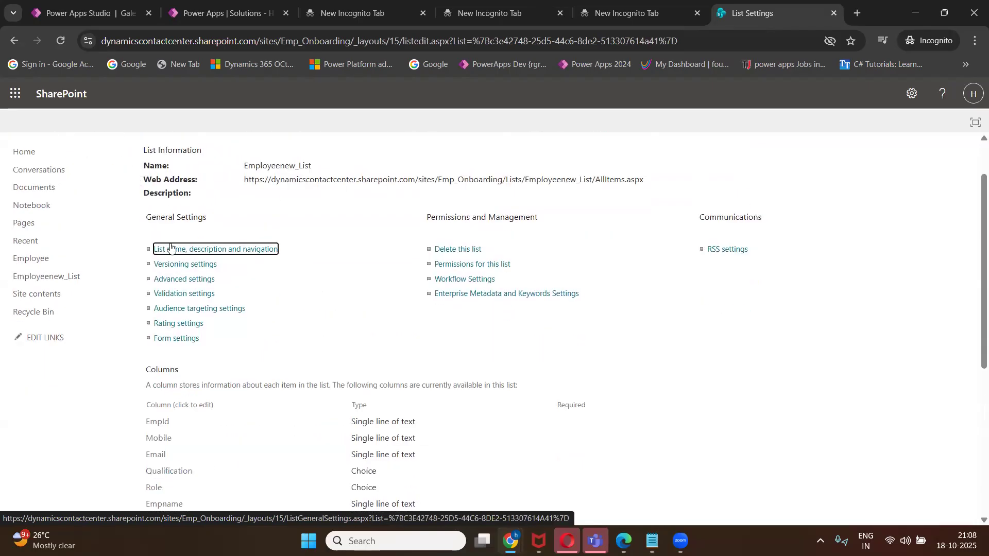
{"action": "left_click", "coordinate": [144, 184]}
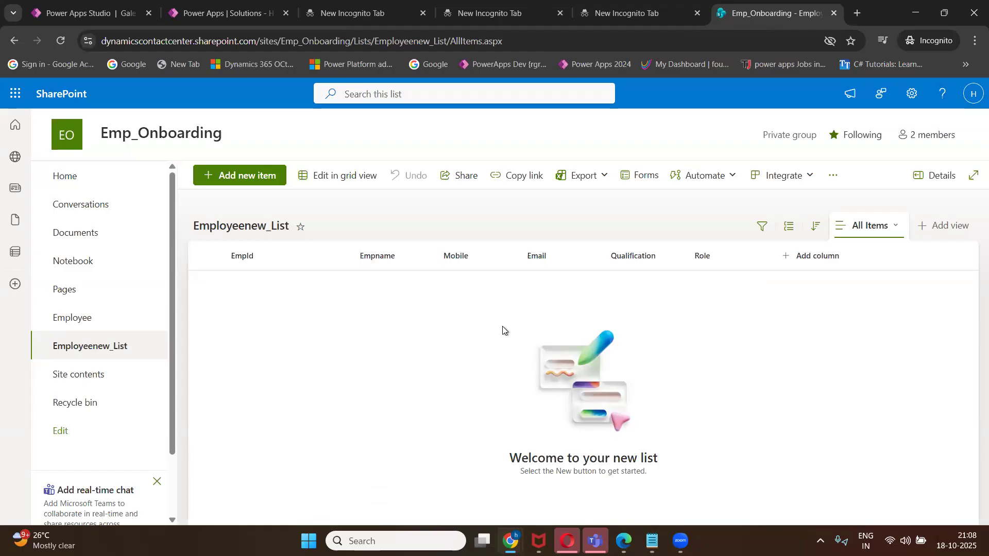
Return to the Power Apps solution and start a blank canvas app from the New menu.
{"action": "double_click", "coordinate": [883, 11]}
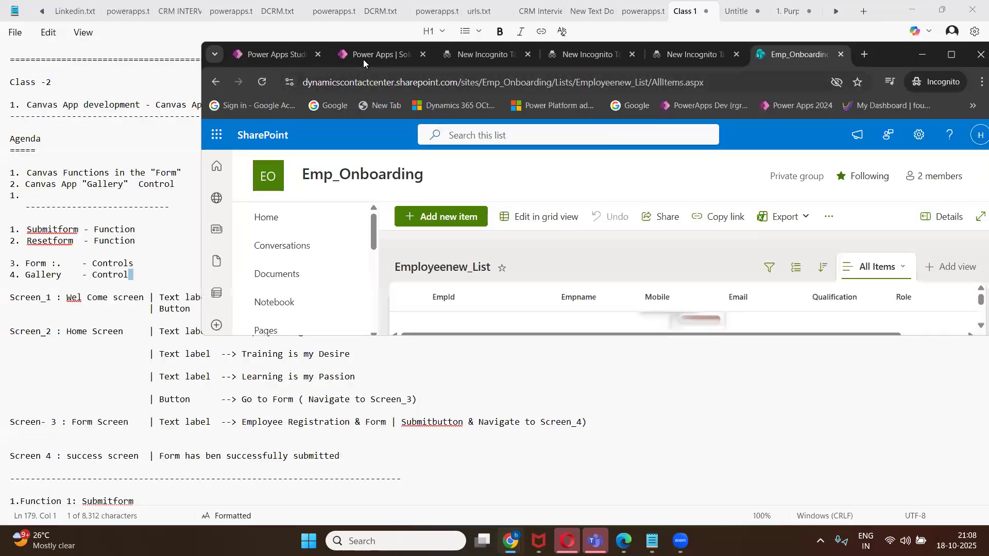
{"action": "left_click", "coordinate": [363, 60]}
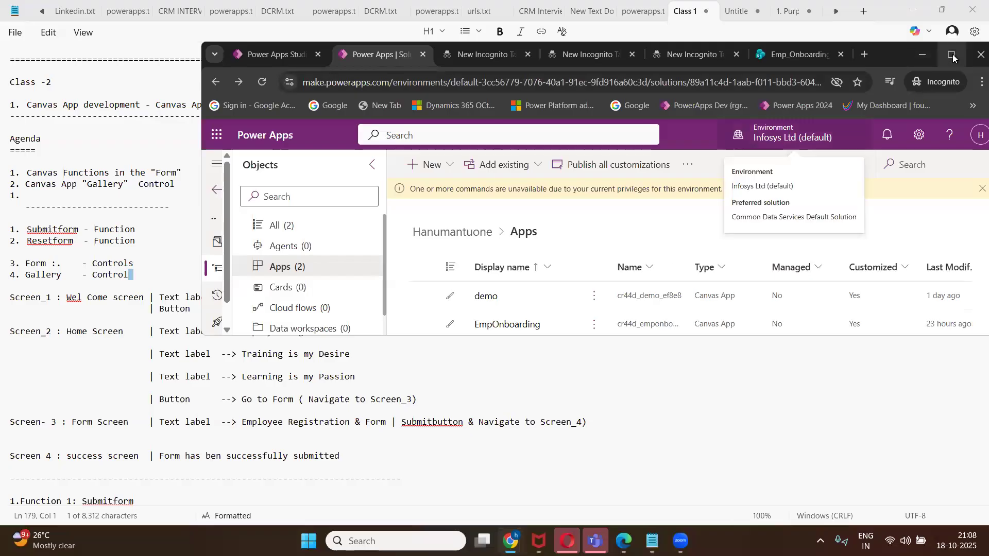
{"action": "left_click", "coordinate": [951, 54]}
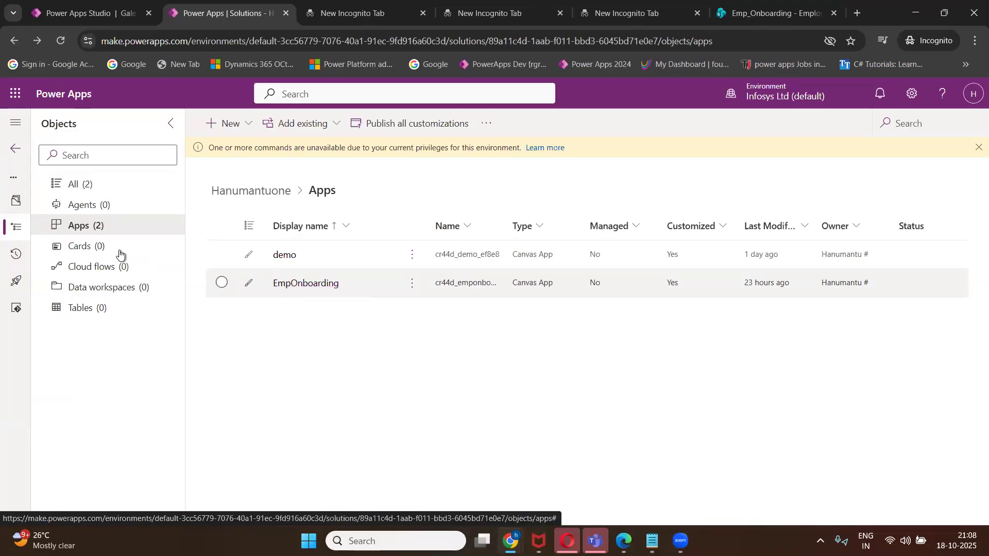
{"action": "left_click", "coordinate": [249, 126]}
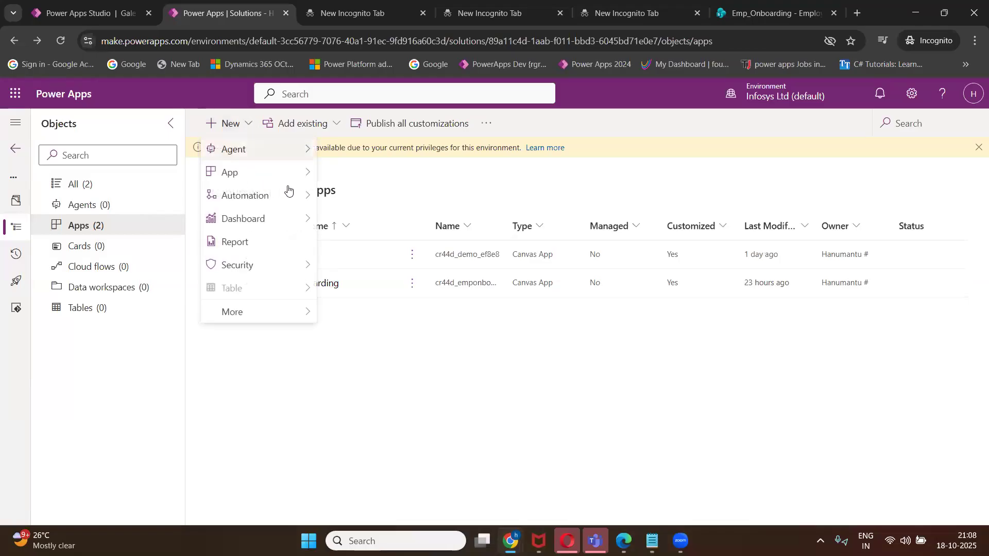
{"action": "mouse_move", "coordinate": [291, 178]}
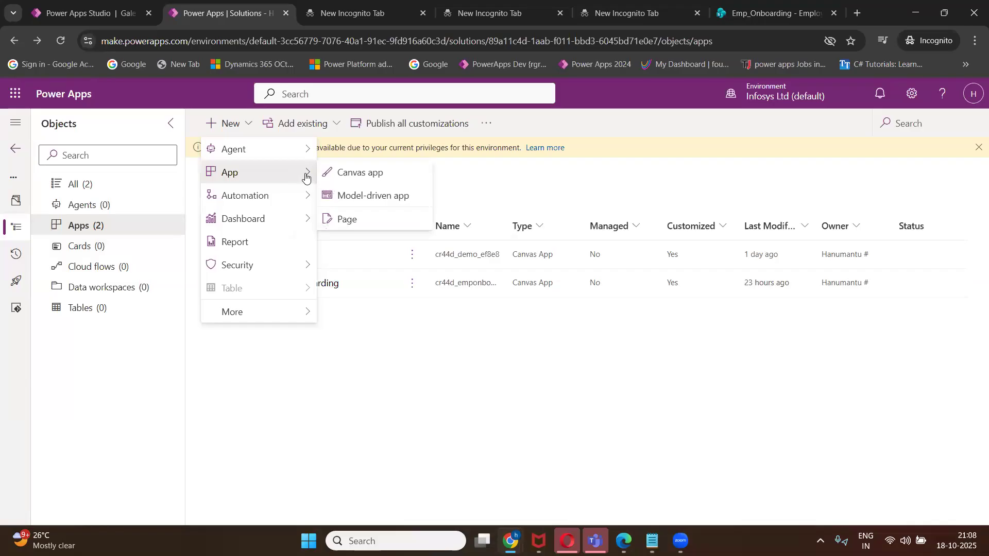
{"action": "left_click", "coordinate": [376, 178]}
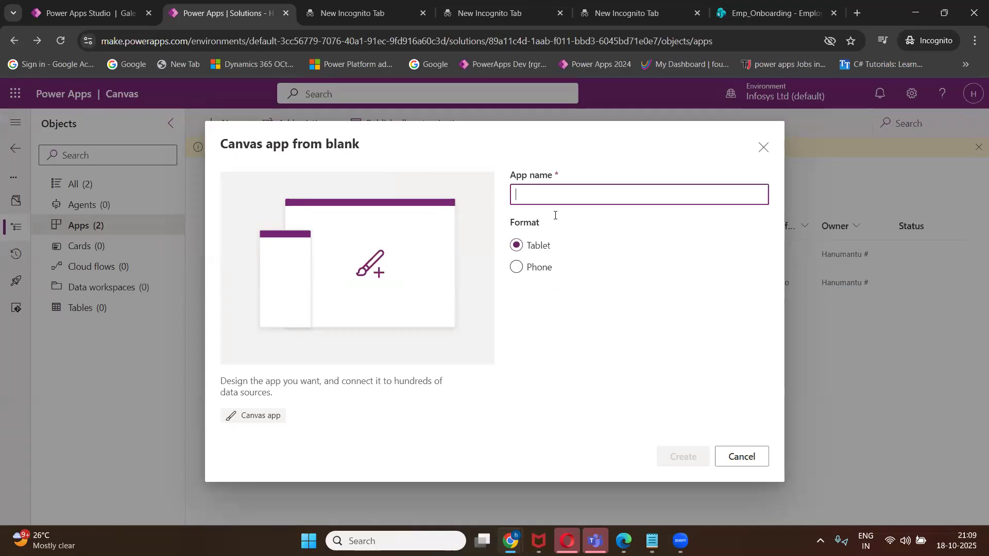
Choose Phone format, name the app 'Canvas-Forms', and create it.
{"action": "left_click", "coordinate": [537, 271]}
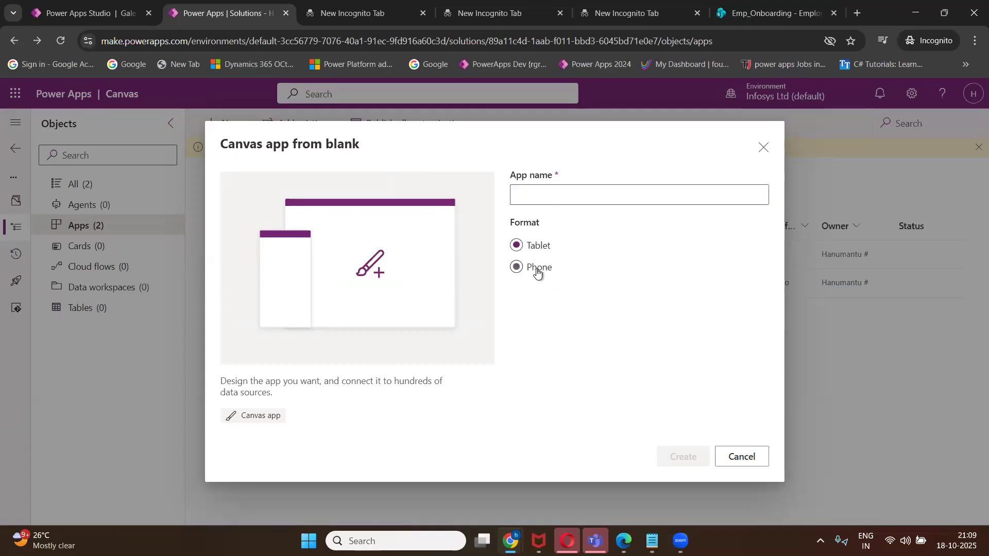
{"action": "left_click", "coordinate": [547, 194]}
{"action": "type", "text": "For"}
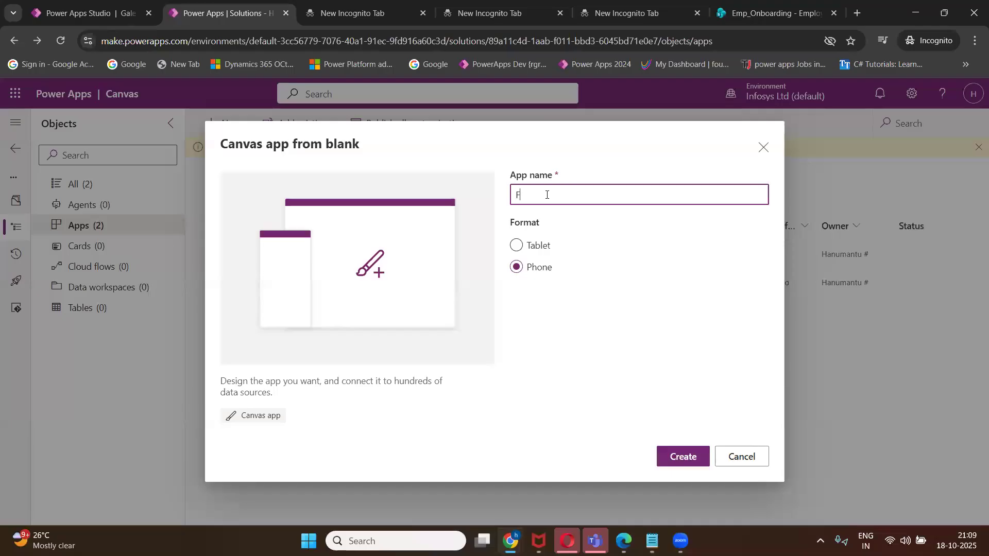
{"action": "key", "text": "BackSpace"}
{"action": "key", "text": "BackSpace"}
{"action": "key", "text": "BackSpace"}
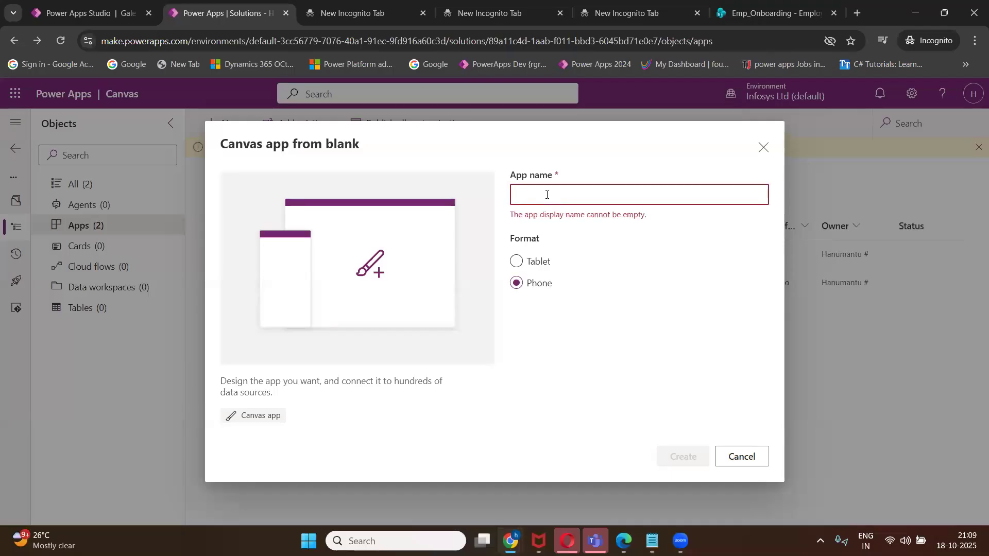
{"action": "type", "text": "Canvas A"}
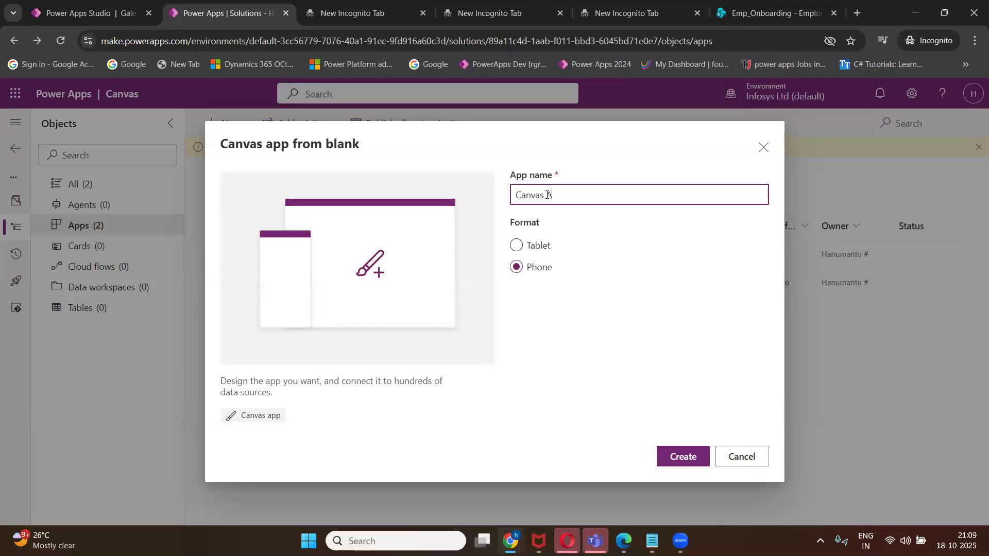
{"action": "key", "text": "BackSpace"}
{"action": "type", "text": "Forms"}
{"action": "left_click", "coordinate": [685, 457]}
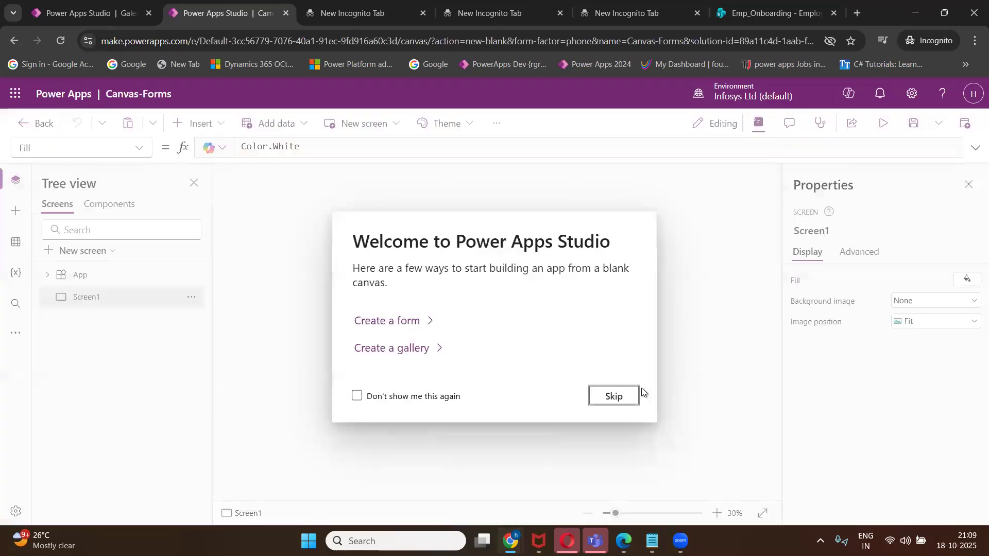
Skip the Studio welcome dialog and switch to the Class 1 agenda notes in Notepad.
{"action": "left_click", "coordinate": [628, 394]}
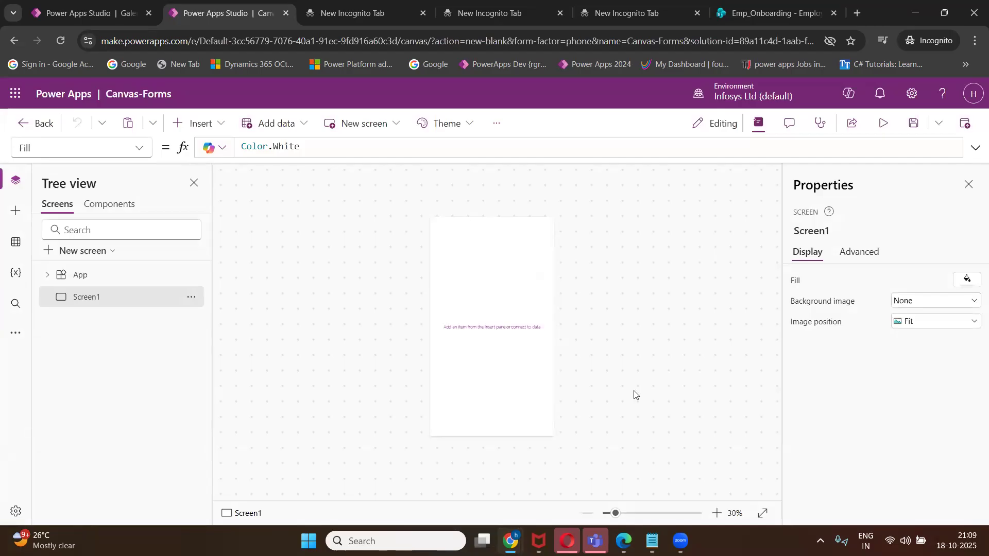
{"action": "left_click", "coordinate": [653, 541]}
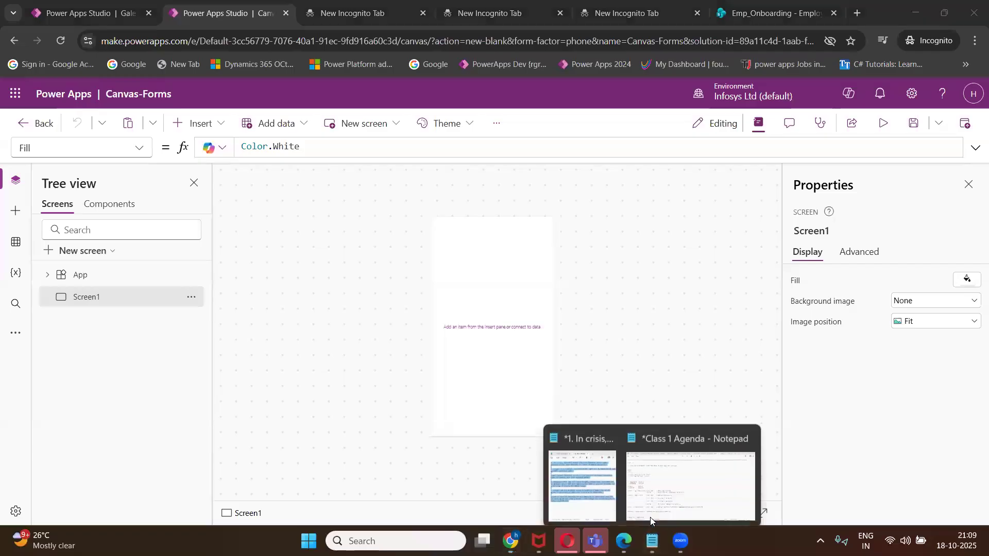
{"action": "left_click", "coordinate": [649, 487]}
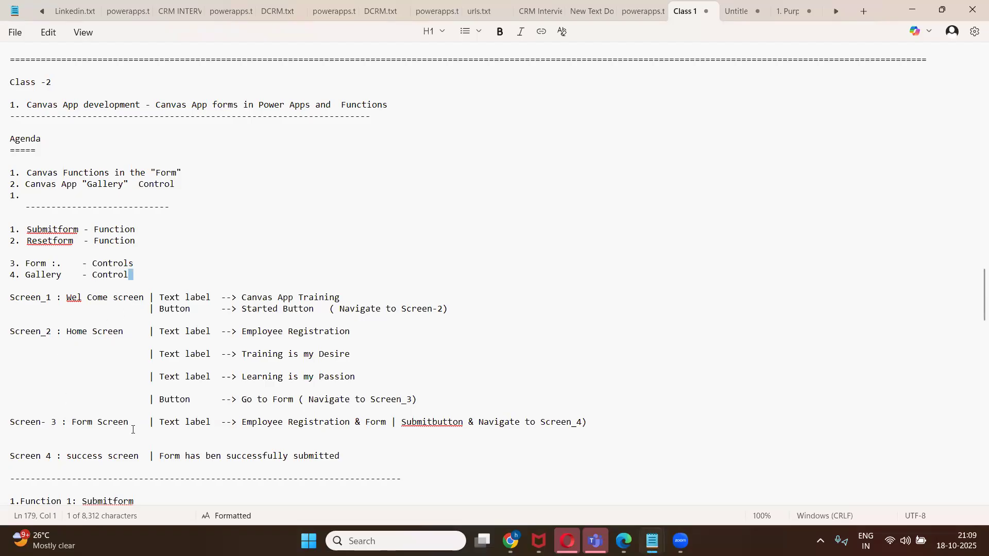
{"action": "scroll", "coordinate": [103, 439], "scroll_direction": "down", "scroll_amount": 4}
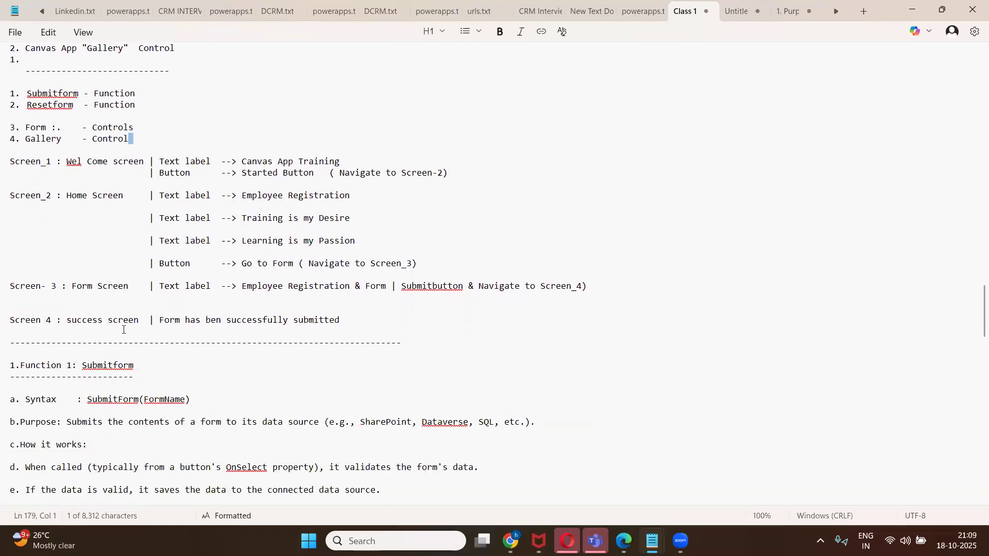
{"action": "scroll", "coordinate": [123, 330], "scroll_direction": "up", "scroll_amount": 4}
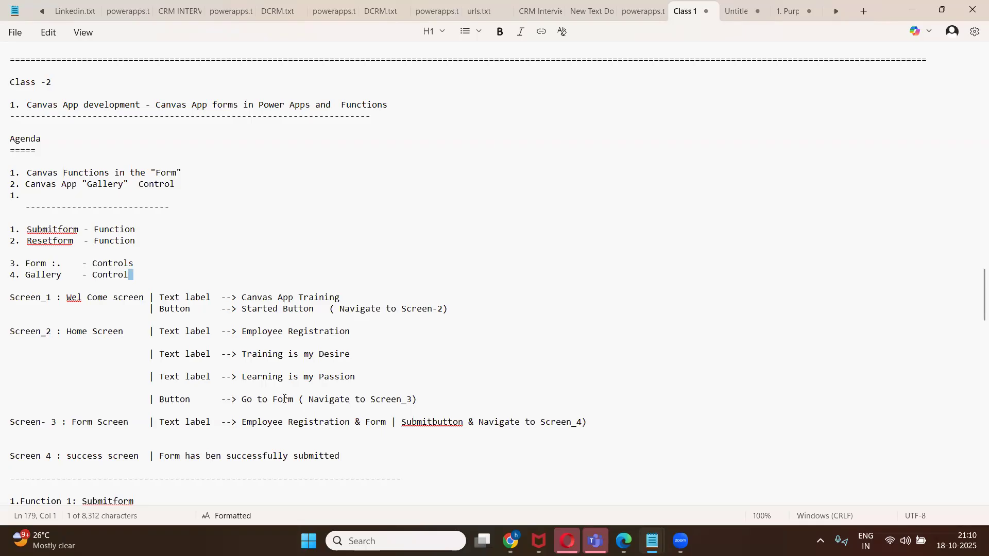
{"action": "scroll", "coordinate": [284, 399], "scroll_direction": "down", "scroll_amount": 1}
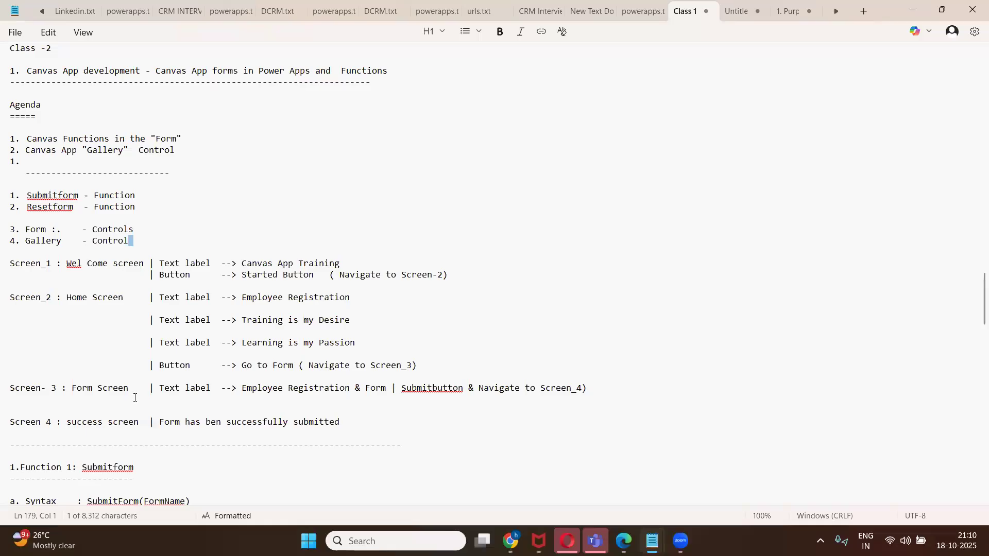
Append '& Edit Form Control' to the Screen-3 line.
{"action": "left_click", "coordinate": [160, 390]}
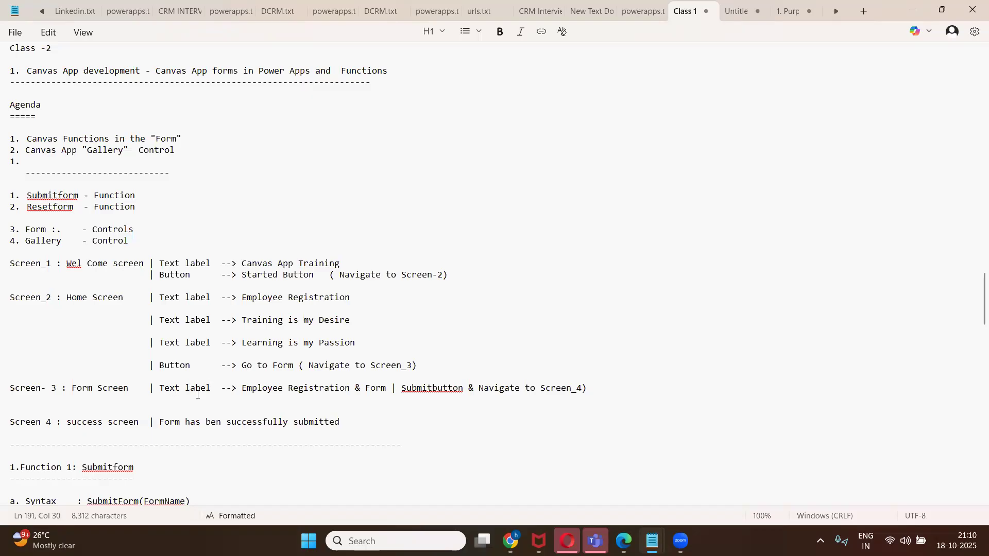
{"action": "left_click", "coordinate": [600, 390]}
{"action": "type", "text": "& "}
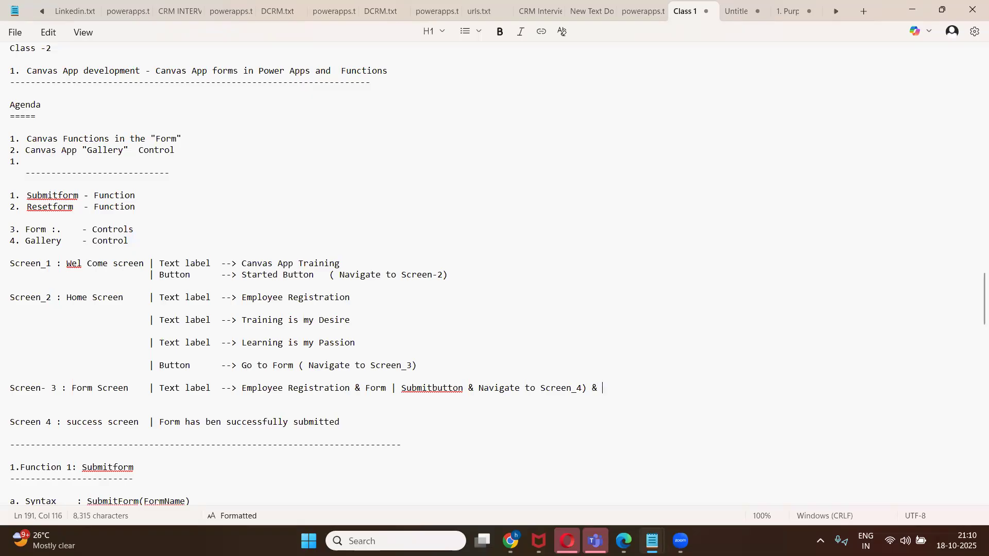
{"action": "type", "text": "Edit Form Control"}
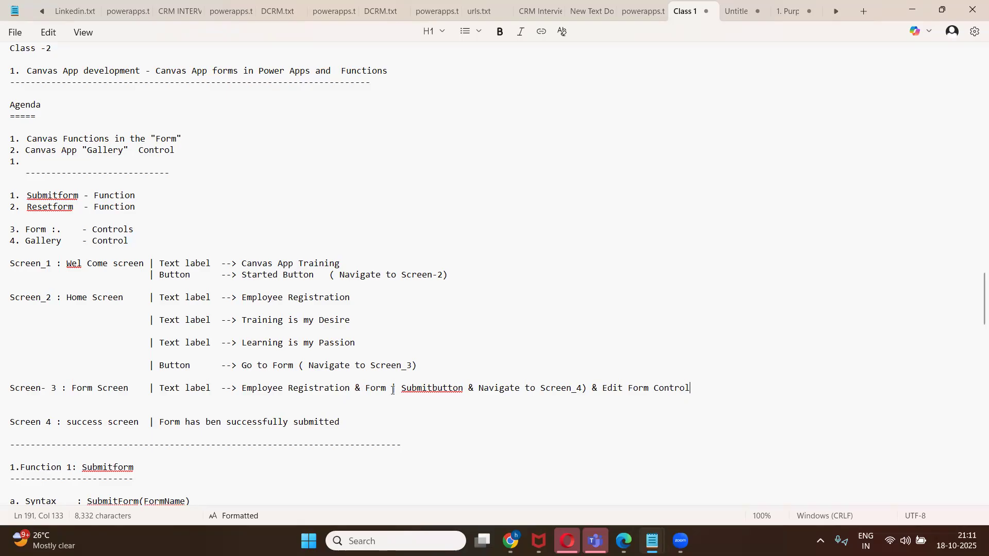
Extend the Screen 4 success line with 'to data Source ( SP )'.
{"action": "scroll", "coordinate": [192, 415], "scroll_direction": "up", "scroll_amount": 1}
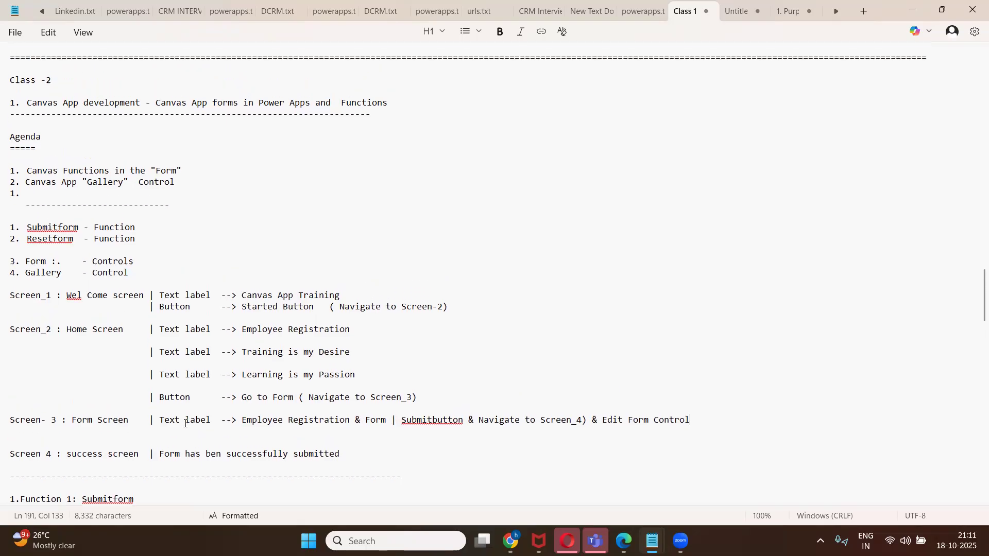
{"action": "scroll", "coordinate": [170, 409], "scroll_direction": "down", "scroll_amount": 2}
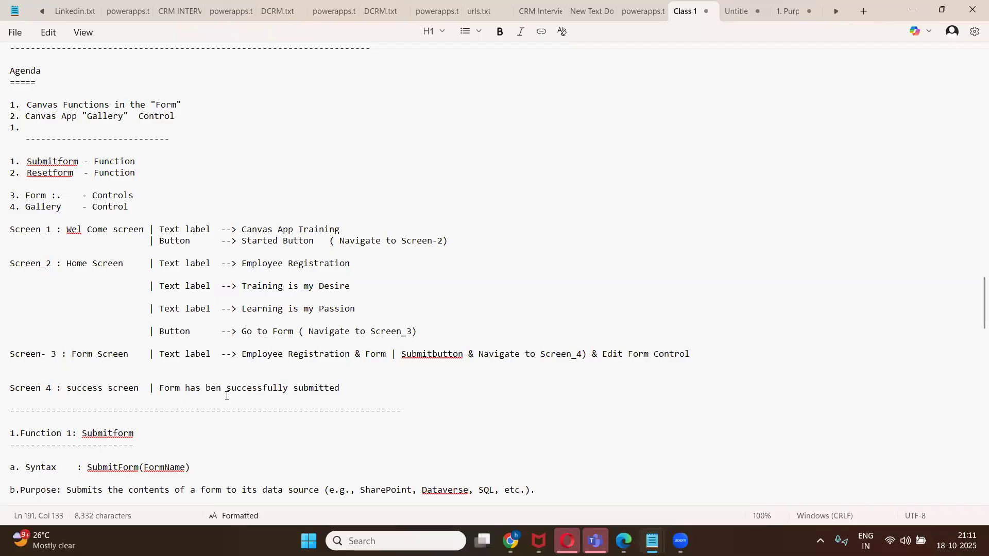
{"action": "left_click", "coordinate": [358, 388]}
{"action": "type", "text": "to S"}
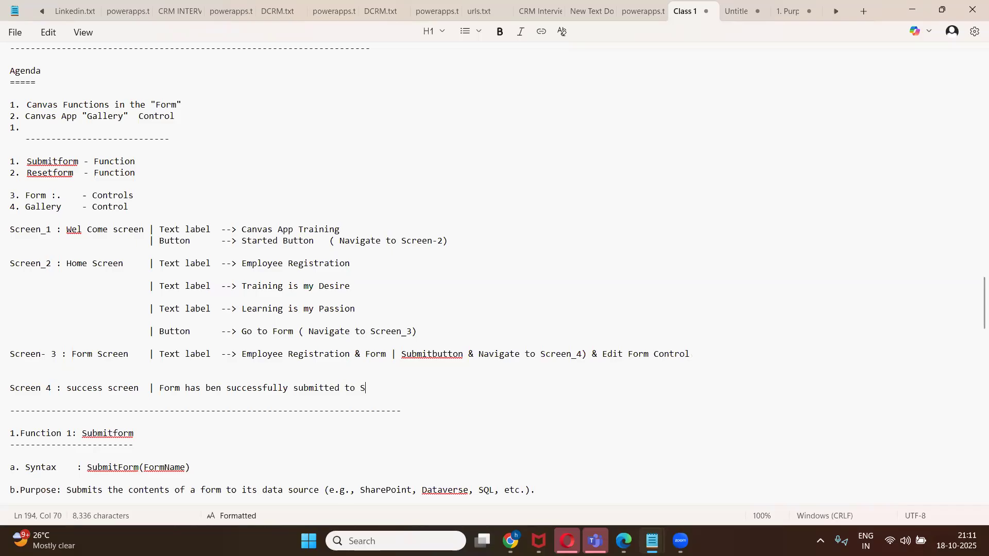
{"action": "key", "text": "BackSpace"}
{"action": "type", "text": "da"}
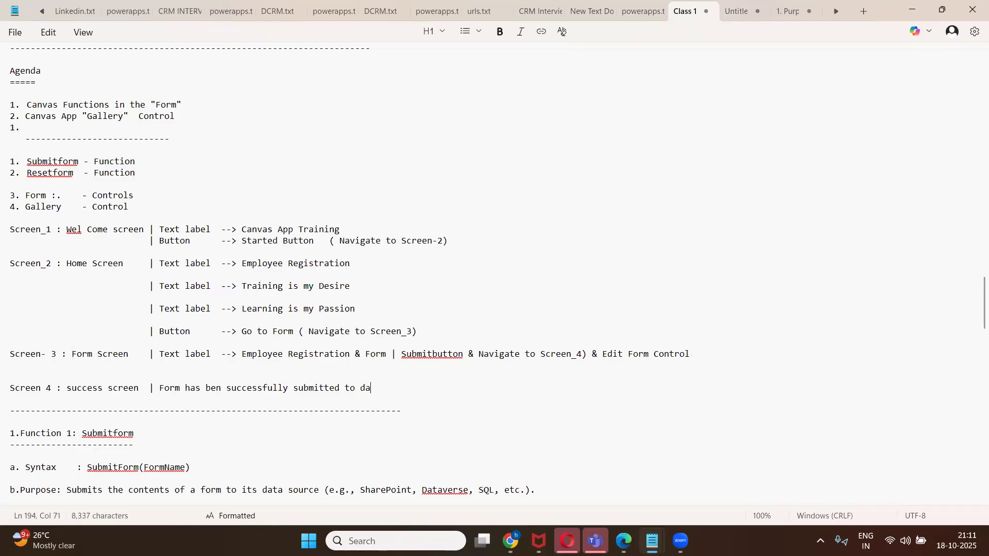
{"action": "type", "text": "ta Source"}
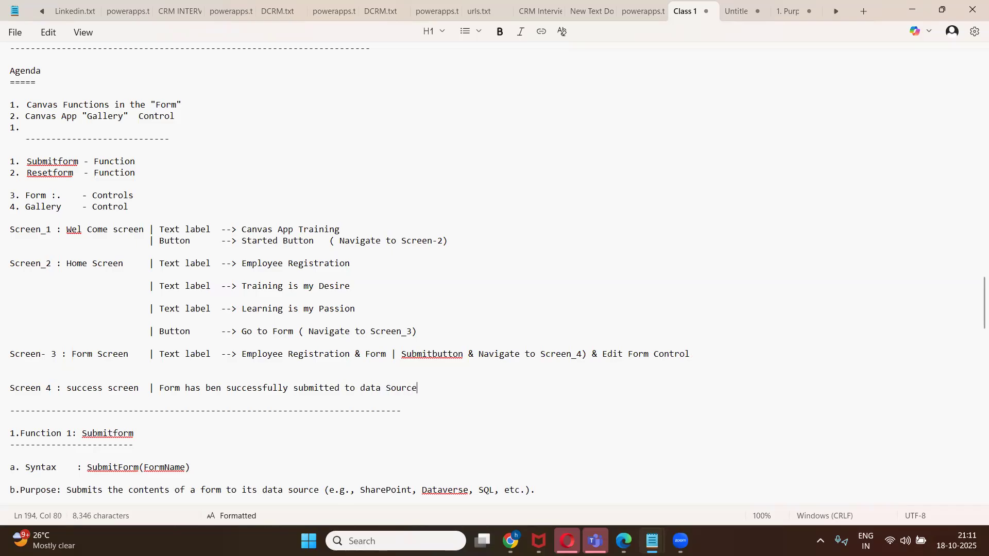
{"action": "type", "text": " ( SP )"}
Back in Power Apps Studio, rename Screen1 to Welcome_Screen in the Tree view.
{"action": "mouse_move", "coordinate": [511, 541]}
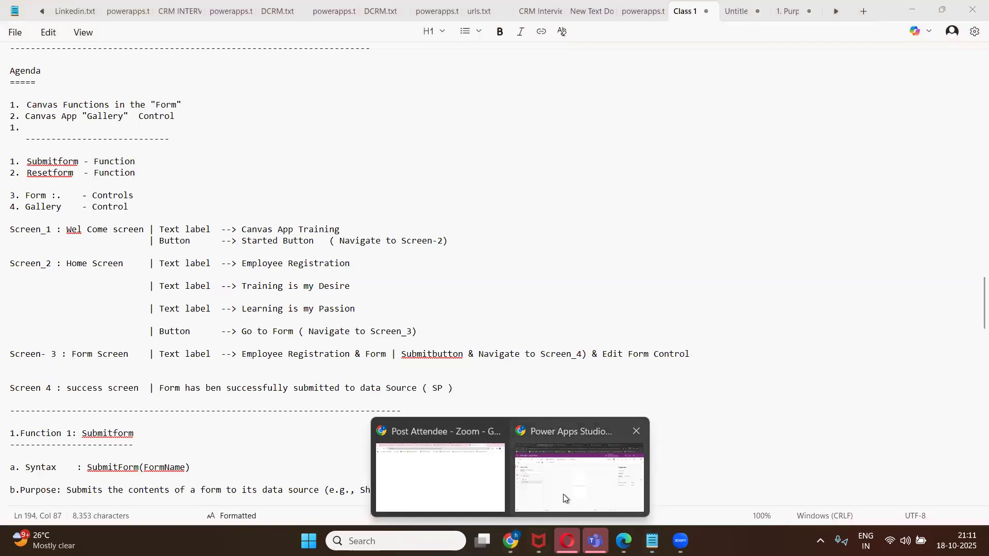
{"action": "left_click", "coordinate": [563, 494]}
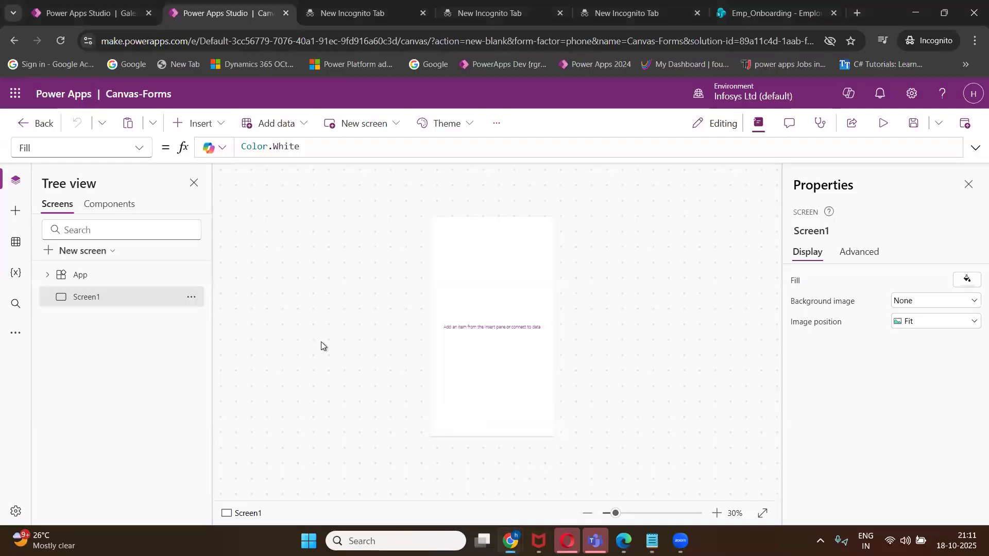
{"action": "left_click", "coordinate": [189, 298]}
{"action": "left_click", "coordinate": [229, 397]}
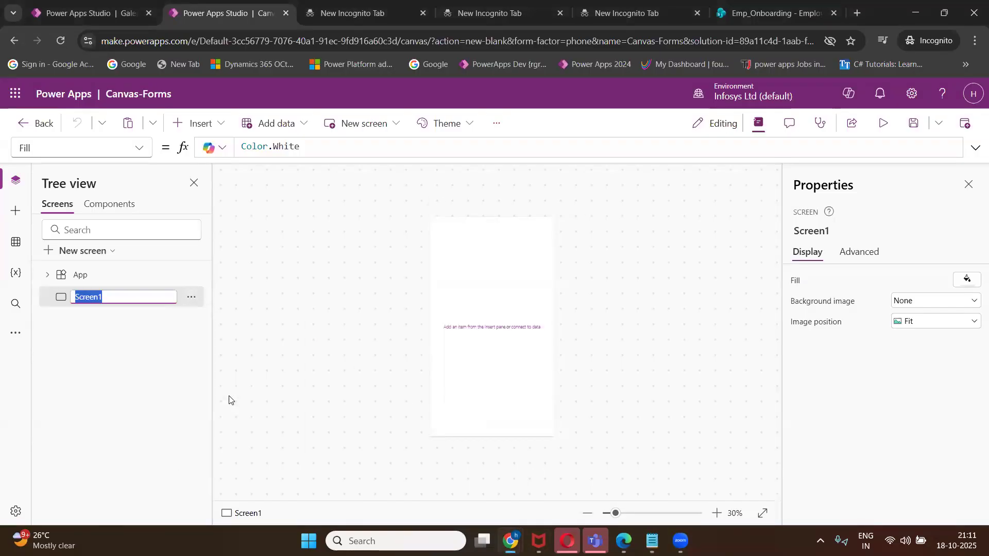
{"action": "type", "text": "Welcome_Screen"}
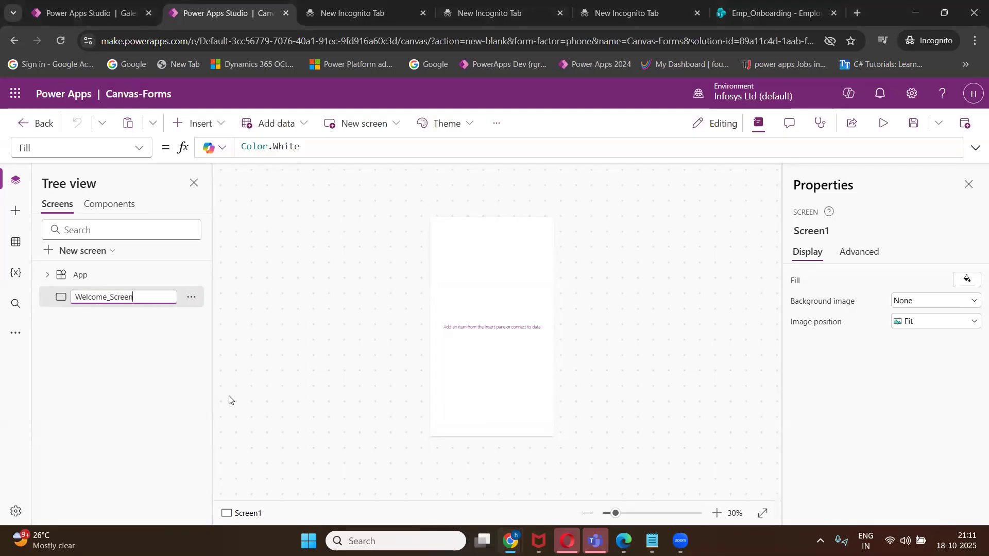
{"action": "key", "text": "Return"}
{"action": "mouse_move", "coordinate": [468, 321]}
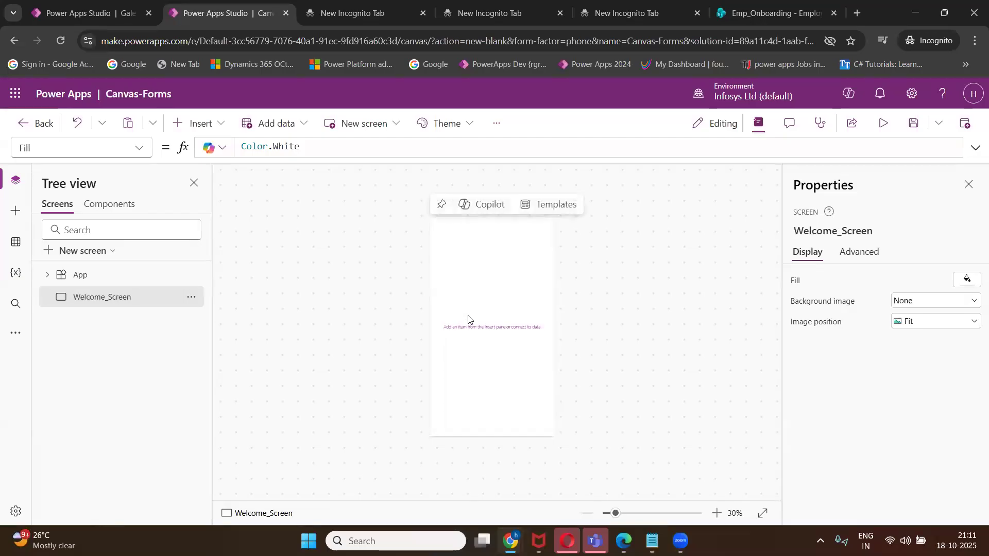
Change the Screen_1 button wording in the notes to 'Get Started'.
{"action": "mouse_move", "coordinate": [652, 541]}
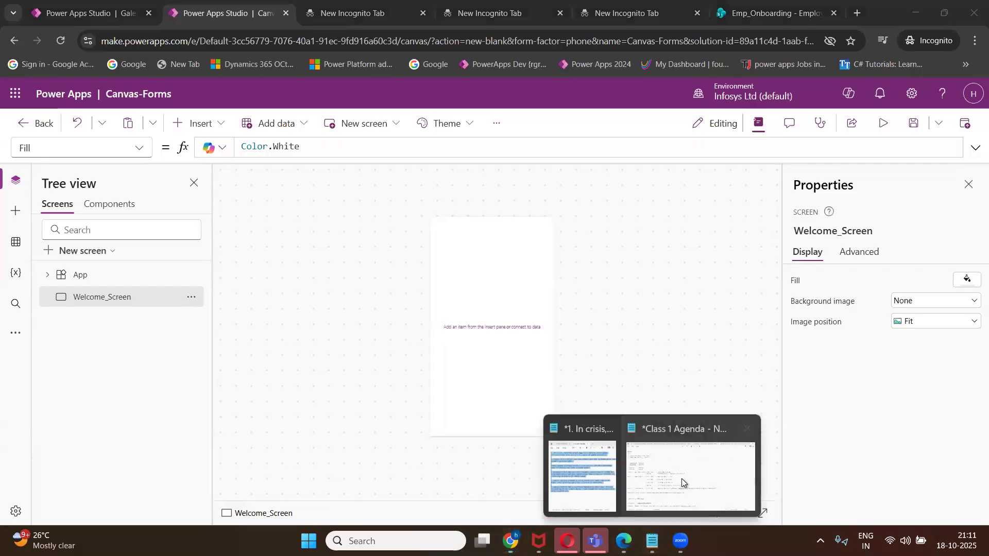
{"action": "left_click", "coordinate": [681, 478]}
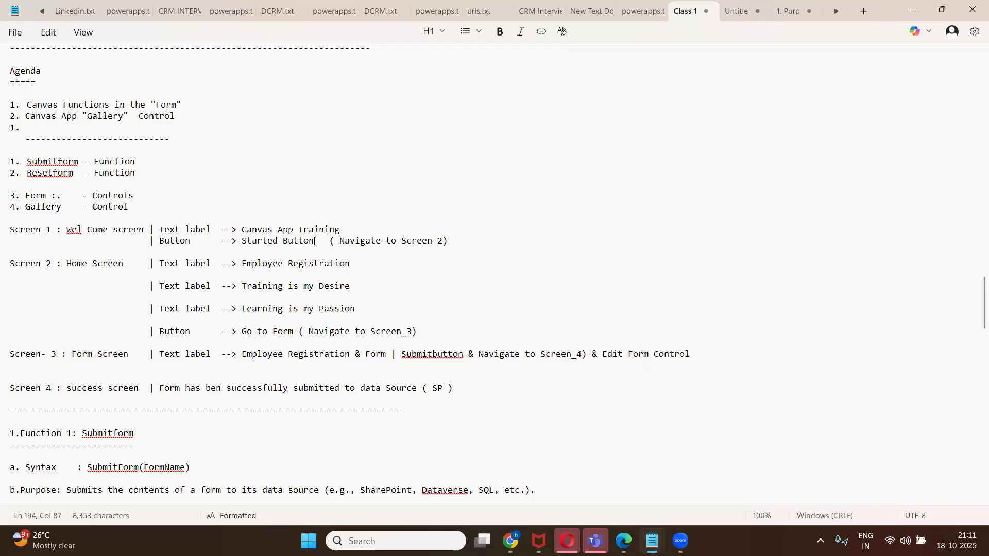
{"action": "left_click", "coordinate": [281, 241]}
{"action": "left_click", "coordinate": [242, 243]}
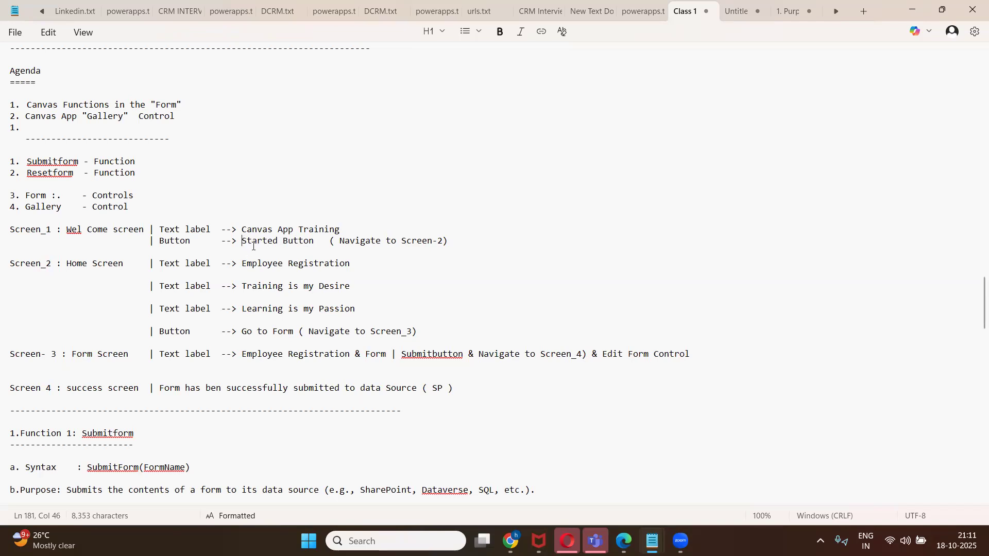
{"action": "type", "text": "Get"}
{"action": "key", "text": "Right"}
{"action": "key", "text": "Right"}
{"action": "key", "text": "Right"}
{"action": "key", "text": "Right"}
{"action": "key", "text": "Right"}
{"action": "key", "text": "Right"}
{"action": "key", "text": "BackSpace"}
{"action": "key", "text": "BackSpace"}
{"action": "key", "text": "BackSpace"}
{"action": "key", "text": "BackSpace"}
{"action": "key", "text": "BackSpace"}
{"action": "key", "text": "BackSpace"}
{"action": "key", "text": "BackSpace"}
{"action": "key", "text": "BackSpace"}
{"action": "key", "text": "BackSpace"}
{"action": "key", "text": "BackSpace"}
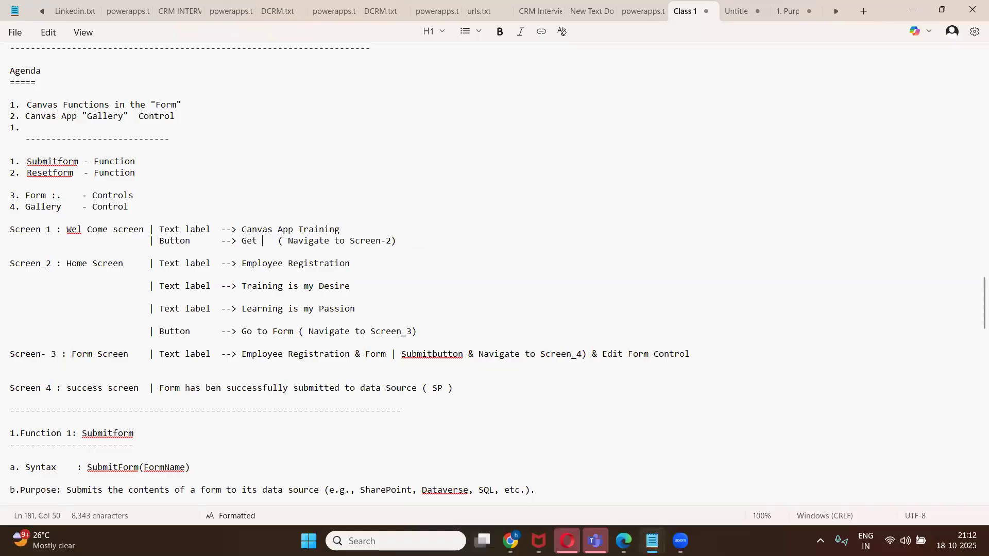
{"action": "type", "text": "Started"}
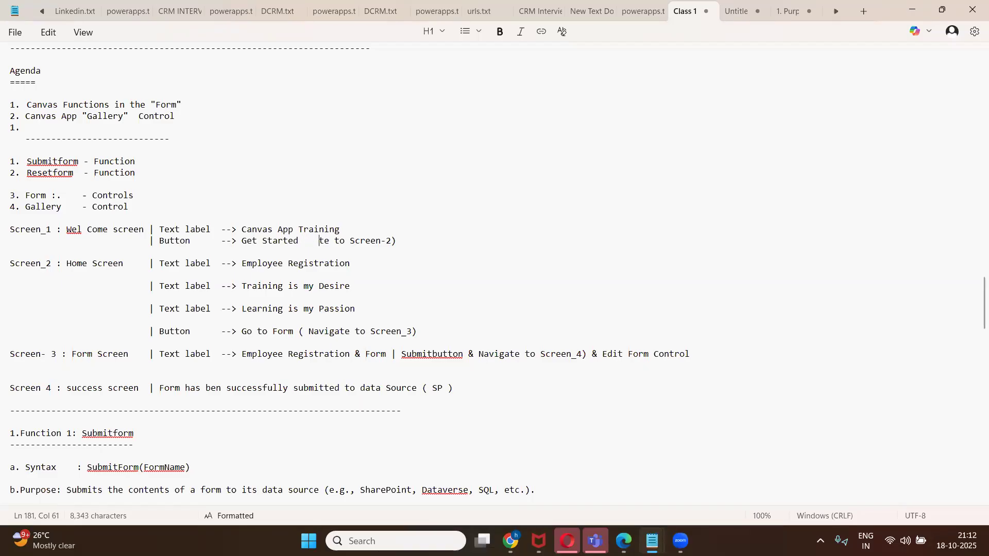
Replace the Screen-2 note with 'Navigate to Screen_2)' and close the stray Edge window.
{"action": "key", "text": "Right"}
{"action": "key", "text": "Right"}
{"action": "key", "text": "Right"}
{"action": "key", "text": "Right"}
{"action": "key", "text": "Right"}
{"action": "key", "text": "Right"}
{"action": "key", "text": "Right"}
{"action": "key", "text": "Right"}
{"action": "key", "text": "Right"}
{"action": "key", "text": "Right"}
{"action": "key", "text": "Right"}
{"action": "key", "text": "Right"}
{"action": "key", "text": "Right"}
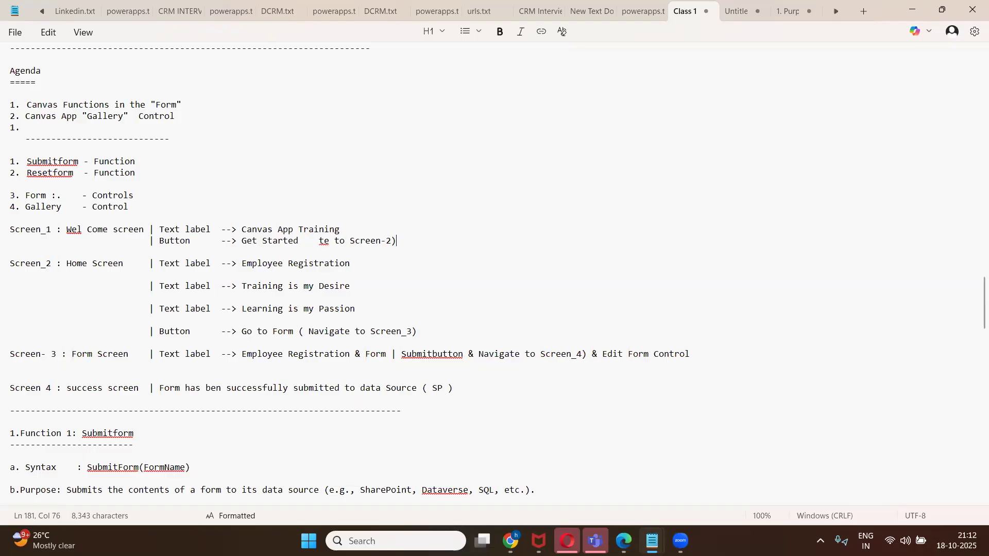
{"action": "key", "text": "BackSpace"}
{"action": "key", "text": "BackSpace"}
{"action": "key", "text": "BackSpace"}
{"action": "key", "text": "BackSpace"}
{"action": "key", "text": "BackSpace"}
{"action": "key", "text": "BackSpace"}
{"action": "key", "text": "BackSpace"}
{"action": "key", "text": "BackSpace"}
{"action": "key", "text": "BackSpace"}
{"action": "key", "text": "BackSpace"}
{"action": "key", "text": "BackSpace"}
{"action": "key", "text": "BackSpace"}
{"action": "key", "text": "BackSpace"}
{"action": "key", "text": "BackSpace"}
{"action": "key", "text": "BackSpace"}
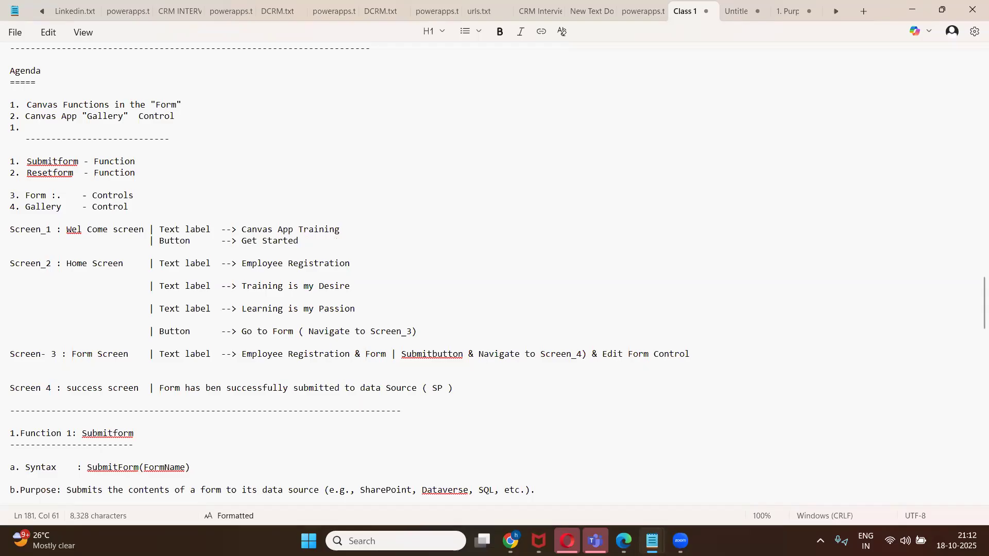
{"action": "type", "text": "Navigate"}
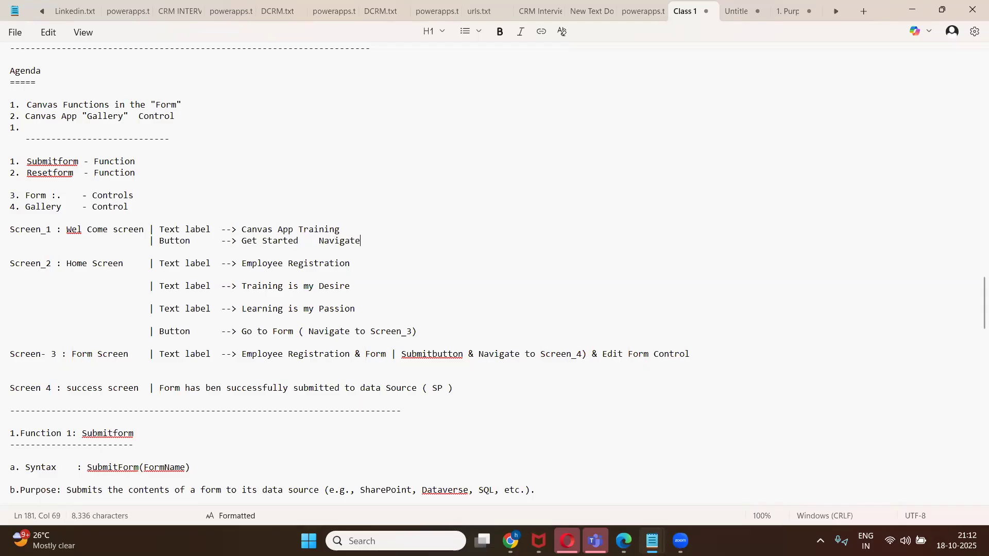
{"action": "type", "text": " to Screen_2)"}
{"action": "left_click", "coordinate": [197, 243]}
{"action": "left_click", "coordinate": [624, 541]}
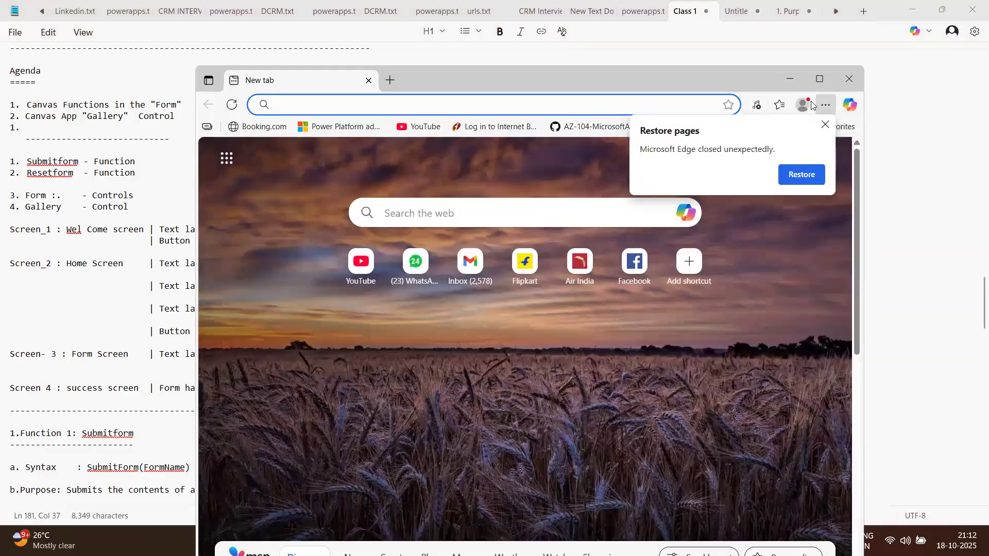
{"action": "left_click", "coordinate": [790, 79]}
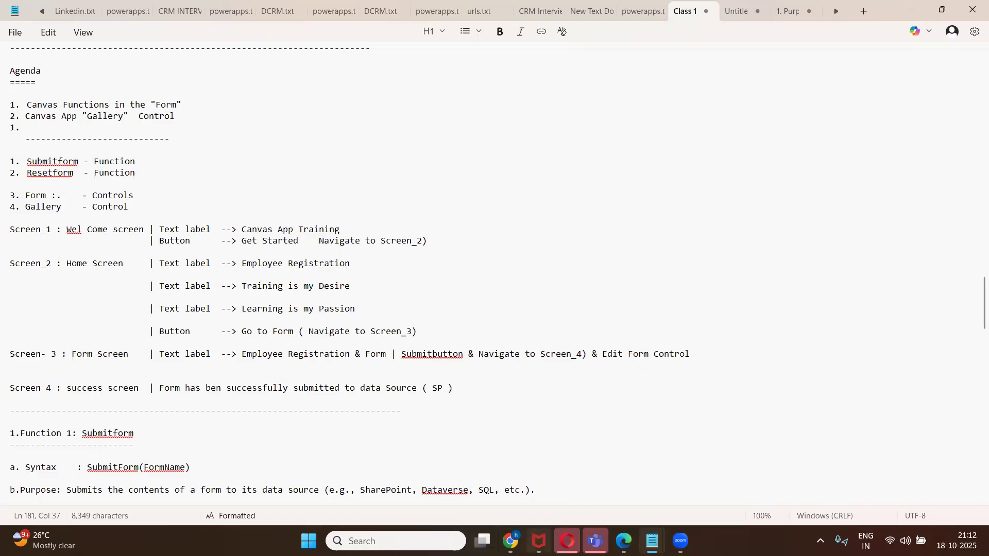
Insert a text label on Welcome_Screen and widen it to the left and right.
{"action": "mouse_move", "coordinate": [510, 541]}
{"action": "left_click", "coordinate": [579, 471]}
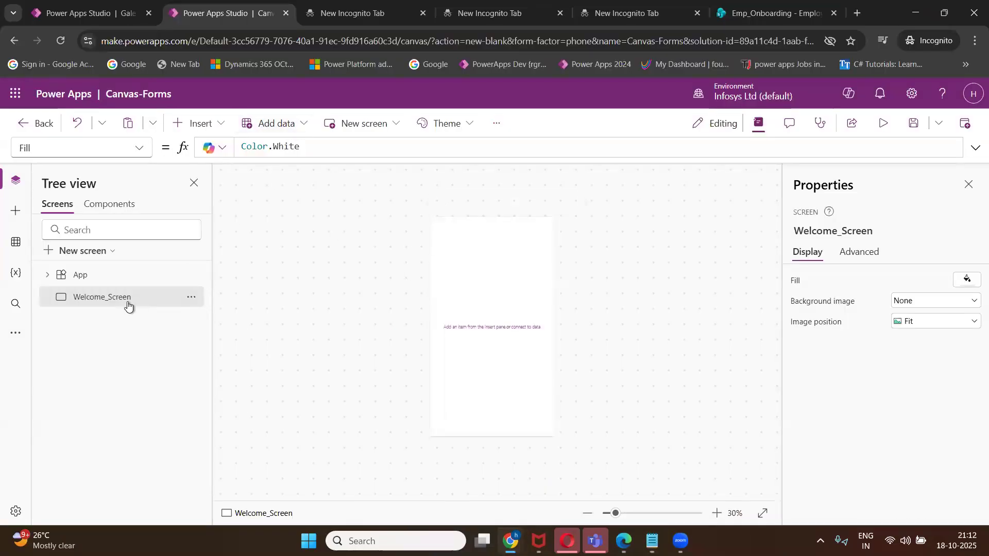
{"action": "left_click", "coordinate": [304, 126]}
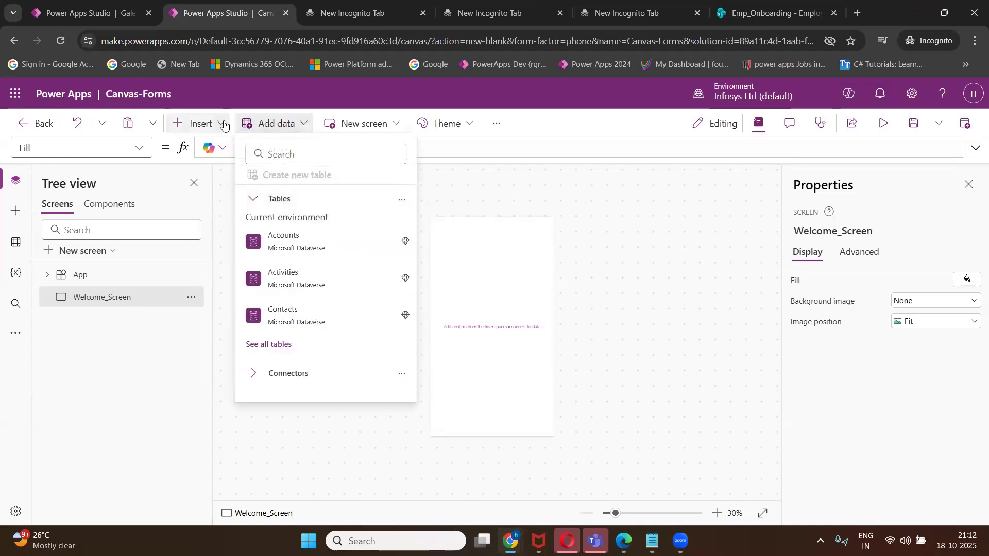
{"action": "left_click", "coordinate": [225, 124]}
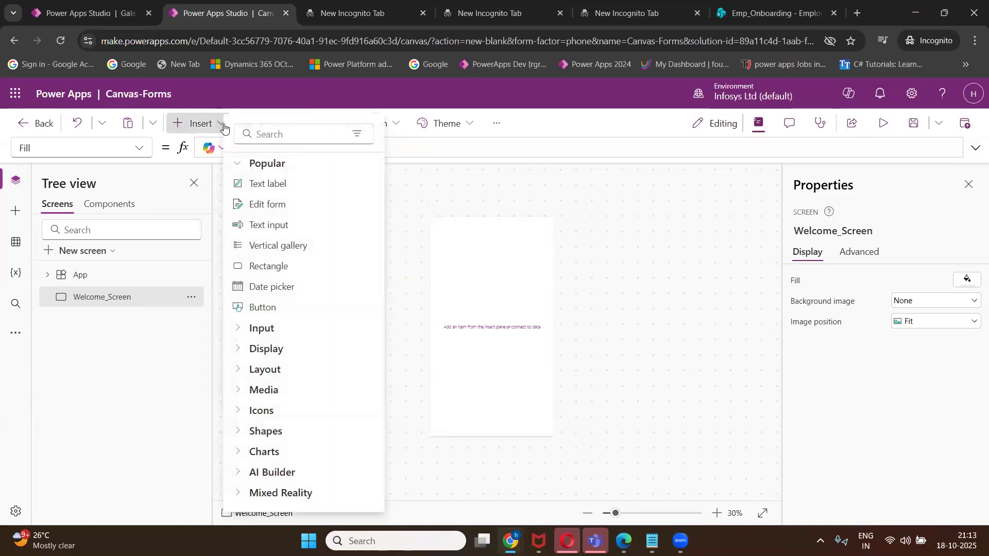
{"action": "left_click", "coordinate": [263, 185]}
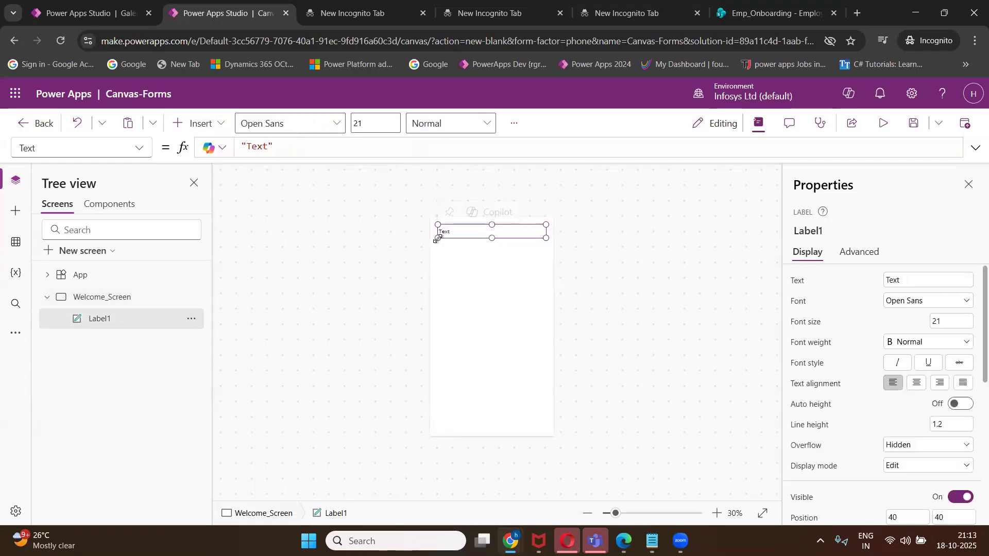
{"action": "left_click_drag", "start_coordinate": [437, 238], "coordinate": [489, 241]}
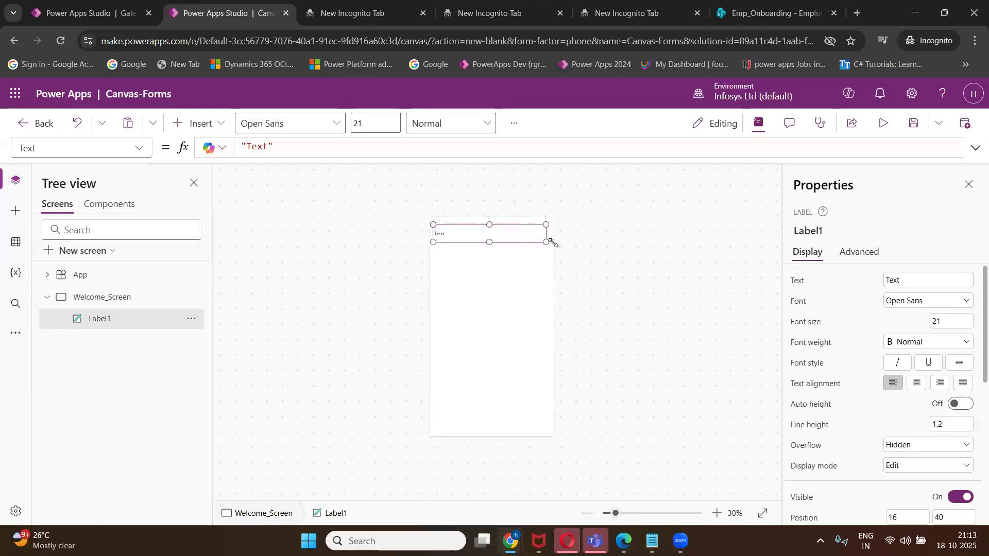
{"action": "left_click_drag", "start_coordinate": [551, 242], "coordinate": [558, 243]}
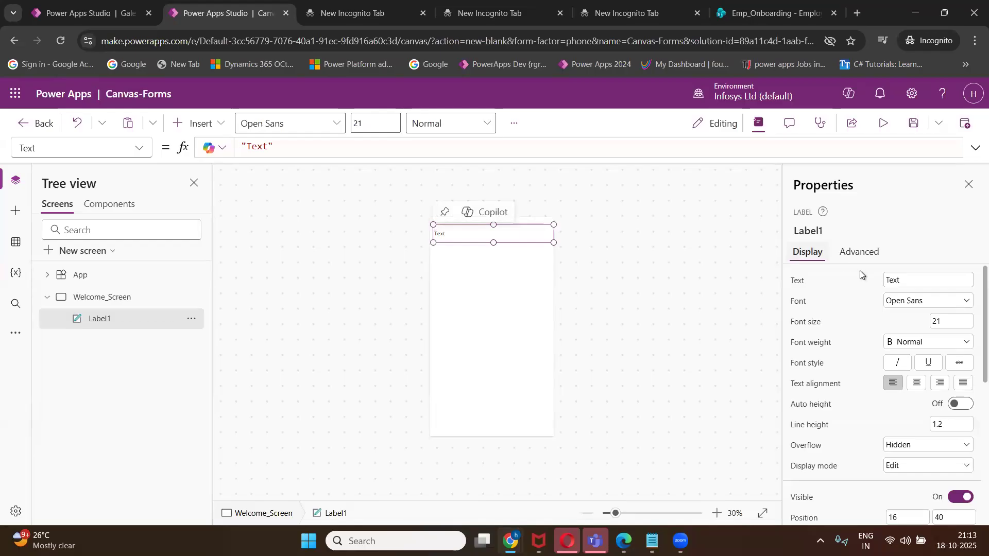
Replace the label's placeholder text with 'Power Apps Trainings'.
{"action": "left_click", "coordinate": [915, 281]}
{"action": "key", "text": "ctrl+a"}
{"action": "key", "text": "BackSpace"}
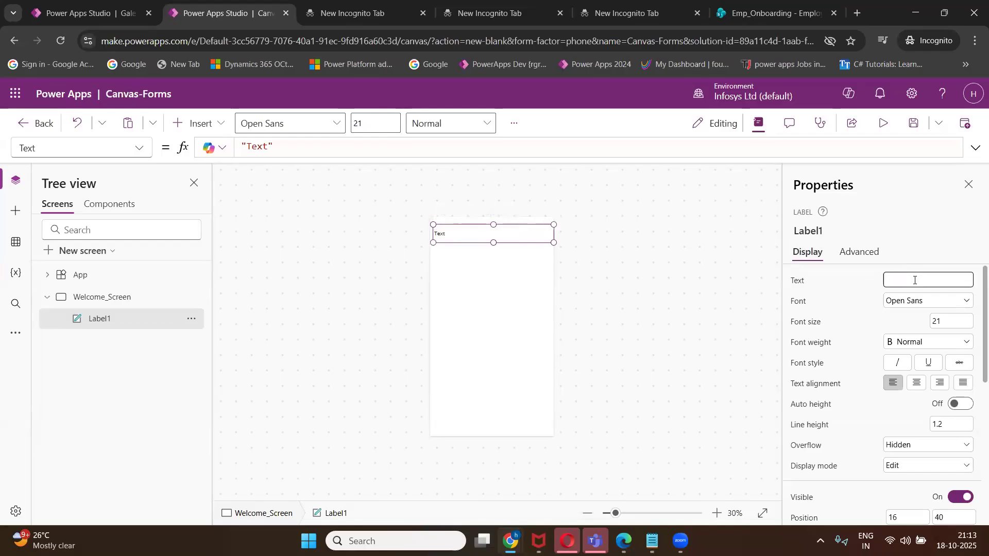
{"action": "type", "text": "Power Apps Trainings"}
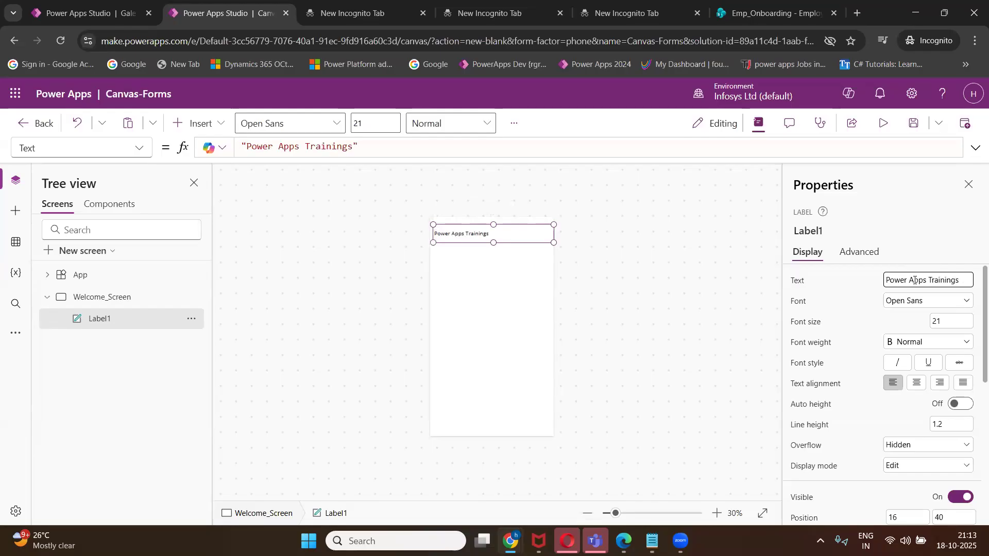
Change the label's font size from 21 to 25.
{"action": "left_click", "coordinate": [369, 123]}
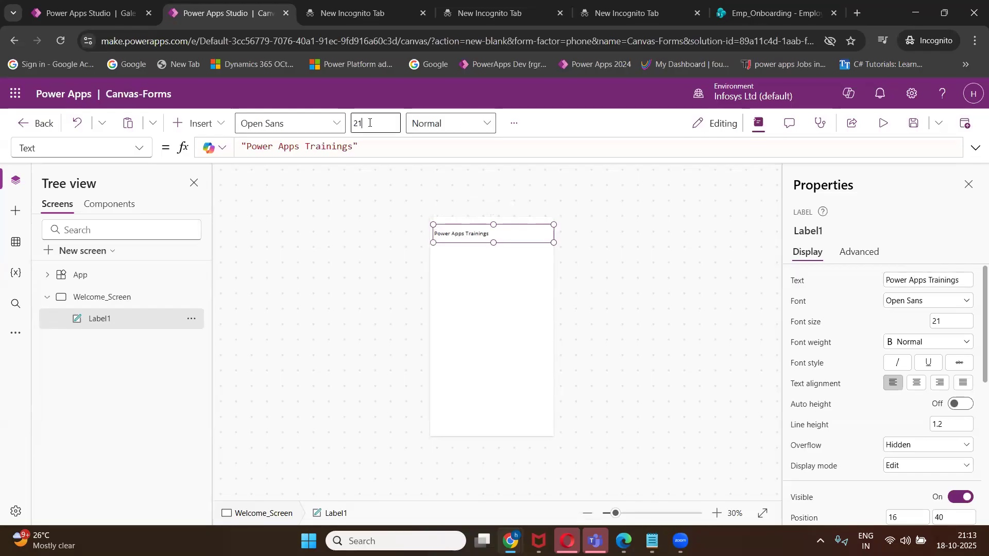
{"action": "key", "text": "BackSpace"}
{"action": "type", "text": "25"}
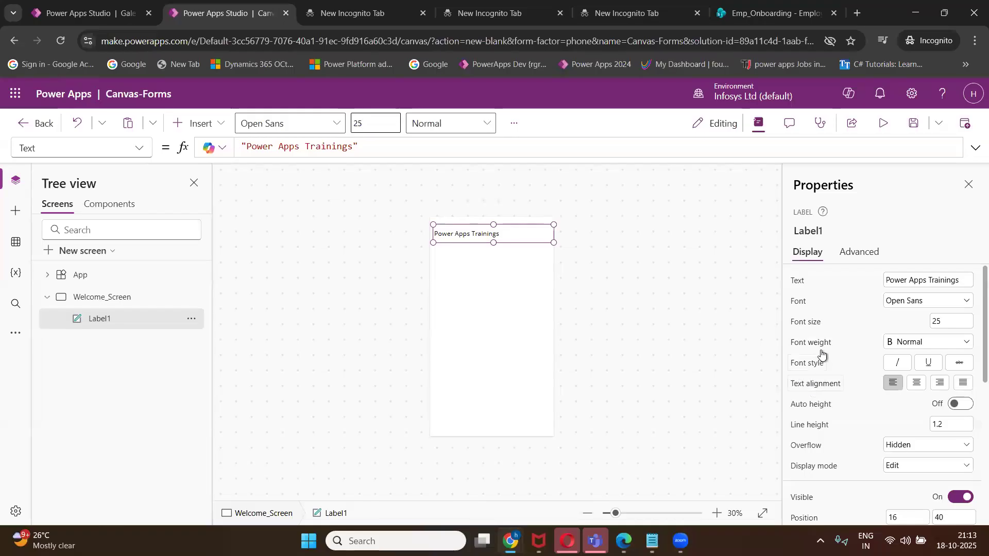
{"action": "scroll", "coordinate": [819, 357], "scroll_direction": "down", "scroll_amount": 3}
{"action": "scroll", "coordinate": [819, 356], "scroll_direction": "up", "scroll_amount": 3}
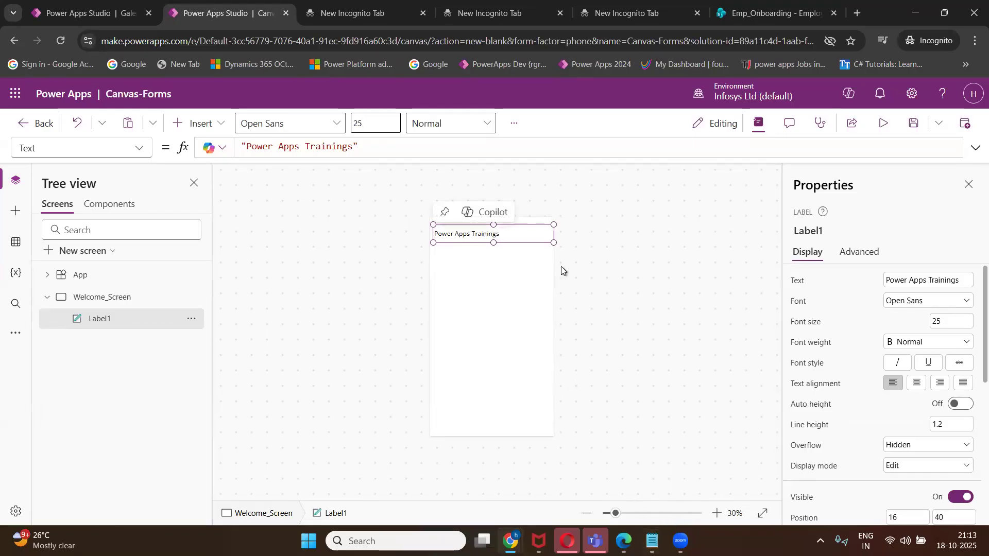
Centre the label text and stretch the label to the top and left screen edges.
{"action": "left_click", "coordinate": [917, 384]}
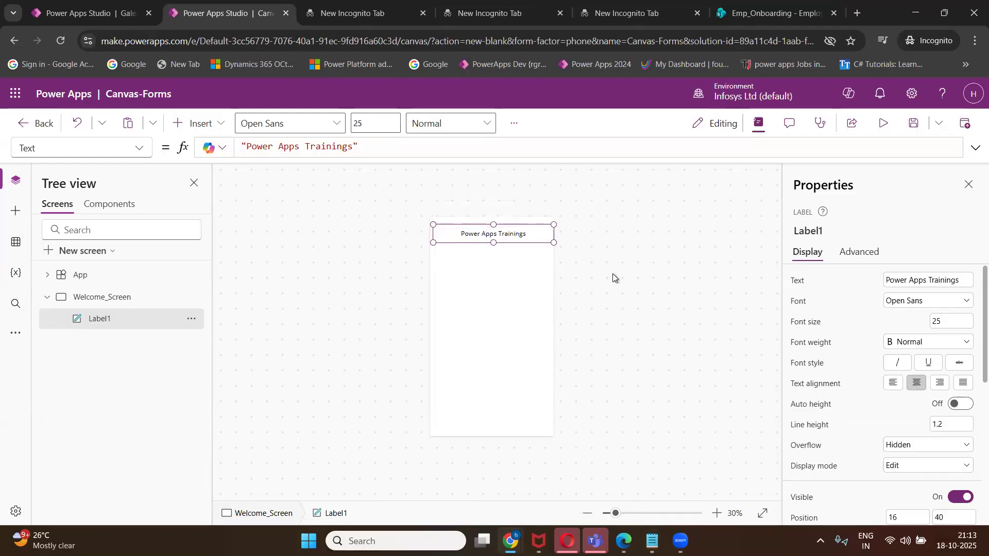
{"action": "left_click", "coordinate": [554, 261]}
{"action": "left_click", "coordinate": [494, 227]}
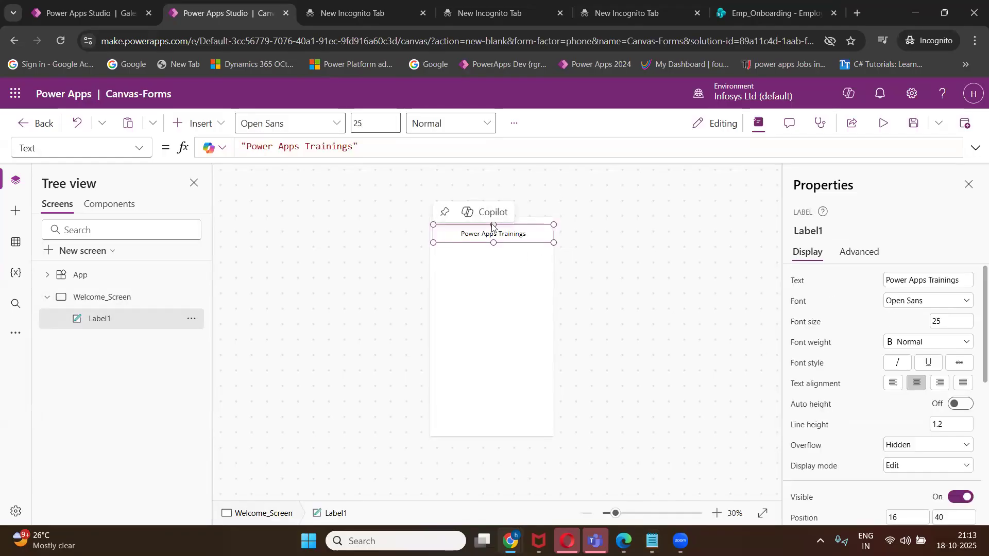
{"action": "left_click", "coordinate": [499, 273]}
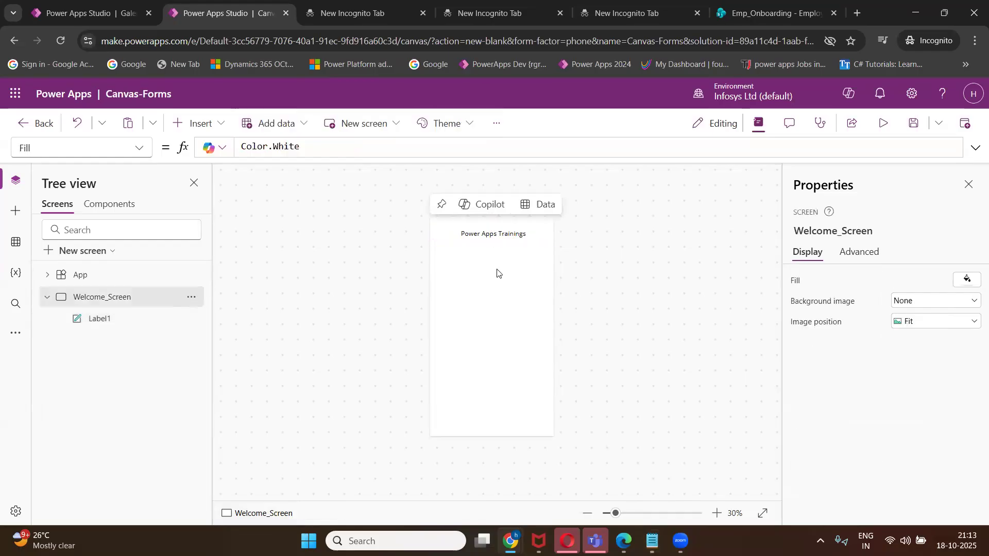
{"action": "left_click", "coordinate": [493, 230]}
{"action": "left_click_drag", "start_coordinate": [493, 225], "coordinate": [493, 219]}
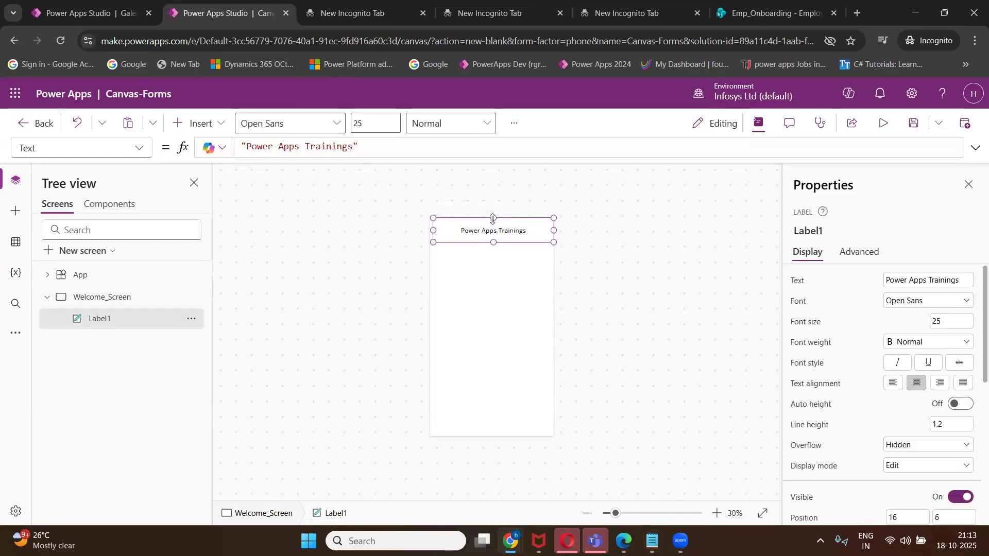
{"action": "left_click_drag", "start_coordinate": [434, 230], "coordinate": [430, 230]}
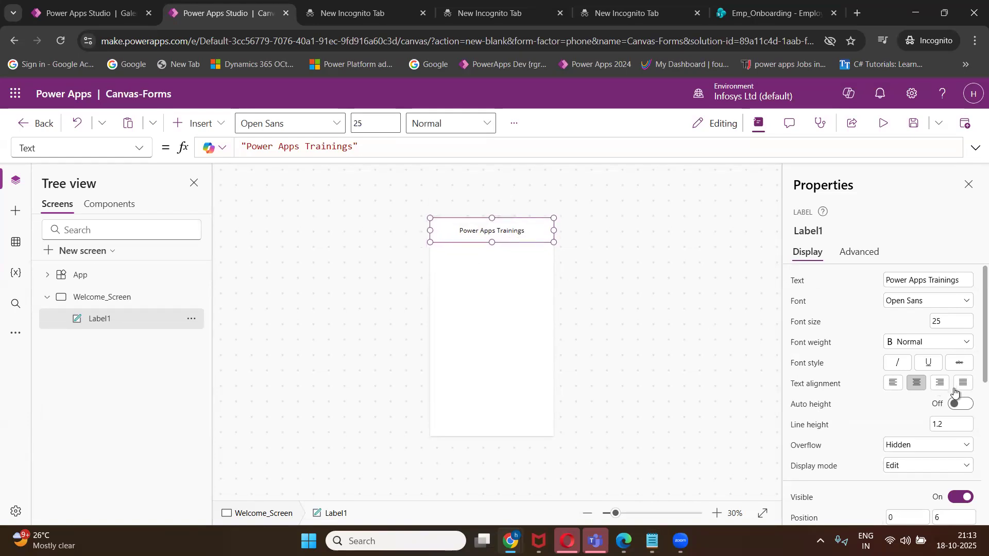
Give the heading label a light blue fill.
{"action": "scroll", "coordinate": [956, 393], "scroll_direction": "down", "scroll_amount": 5}
{"action": "left_click", "coordinate": [959, 337]}
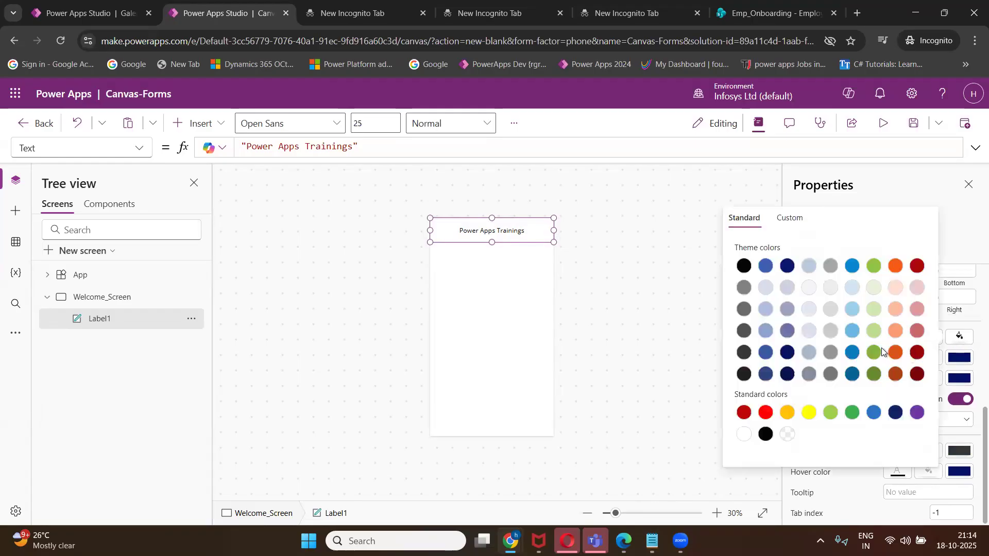
{"action": "left_click", "coordinate": [851, 311]}
{"action": "left_click", "coordinate": [498, 258]}
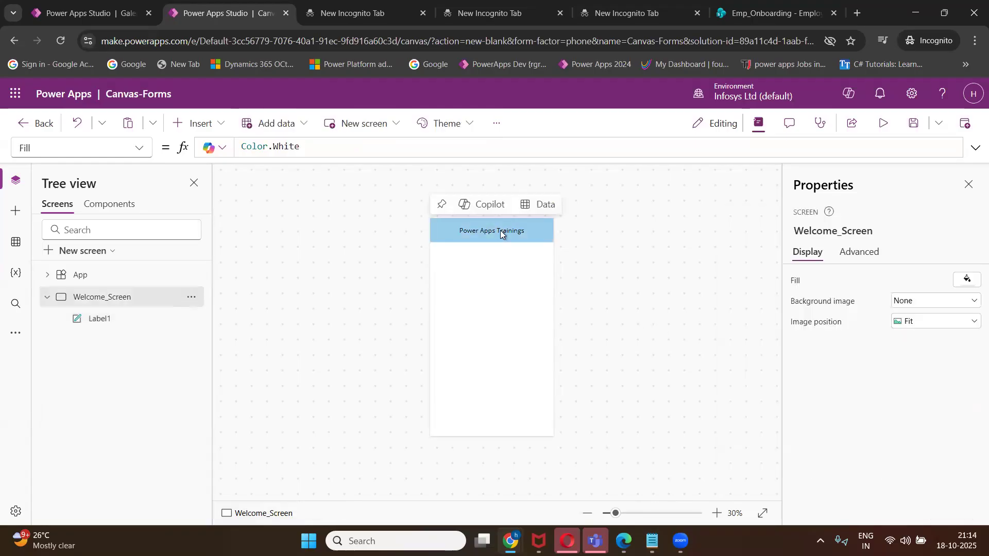
{"action": "left_click", "coordinate": [501, 234]}
Try a near-white colour for the heading text.
{"action": "scroll", "coordinate": [936, 404], "scroll_direction": "down", "scroll_amount": 5}
{"action": "scroll", "coordinate": [937, 407], "scroll_direction": "down", "scroll_amount": 2}
{"action": "left_click", "coordinate": [928, 386]}
{"action": "left_click", "coordinate": [778, 340]}
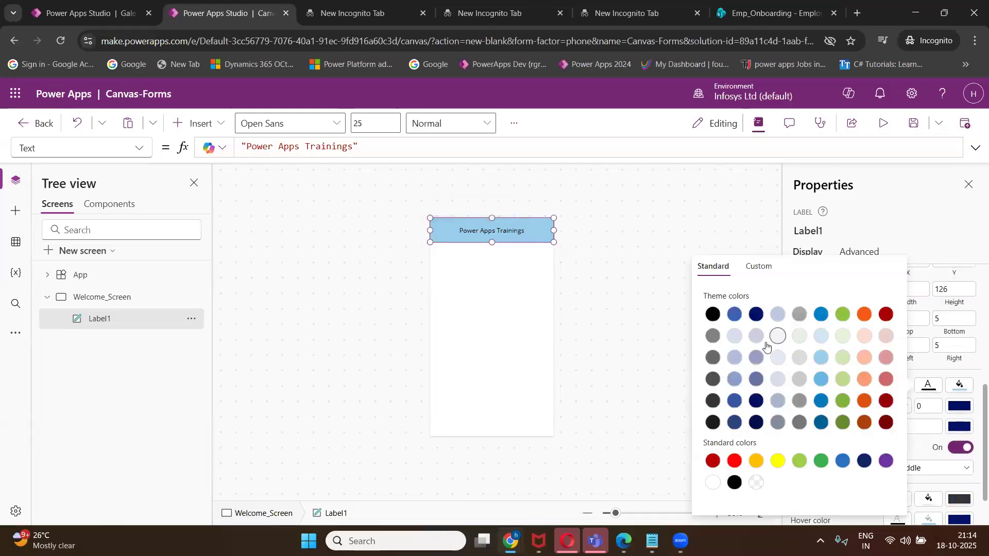
{"action": "left_click", "coordinate": [563, 283]}
{"action": "left_click", "coordinate": [521, 230]}
Make the heading text orange and set its font weight to Bold.
{"action": "scroll", "coordinate": [940, 412], "scroll_direction": "down", "scroll_amount": 4}
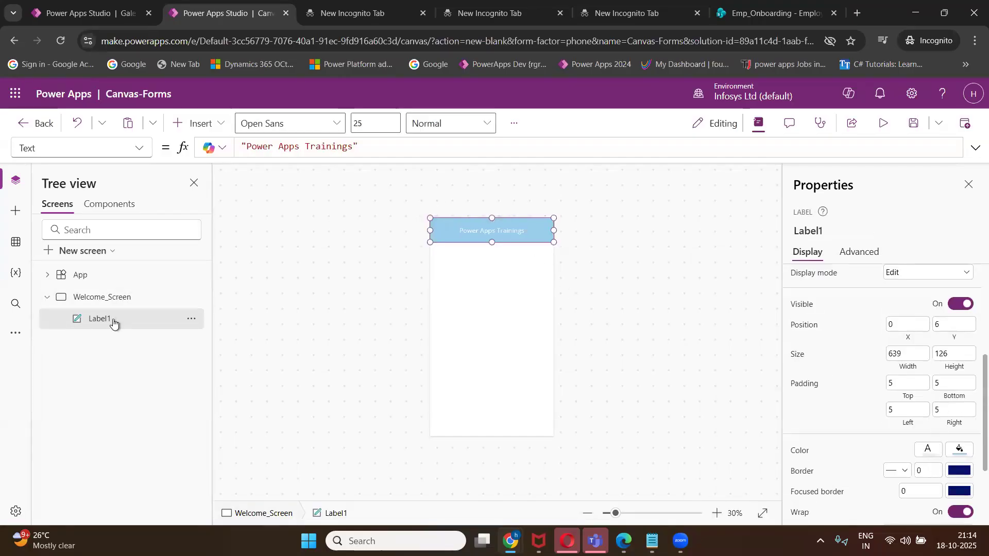
{"action": "left_click", "coordinate": [925, 452]}
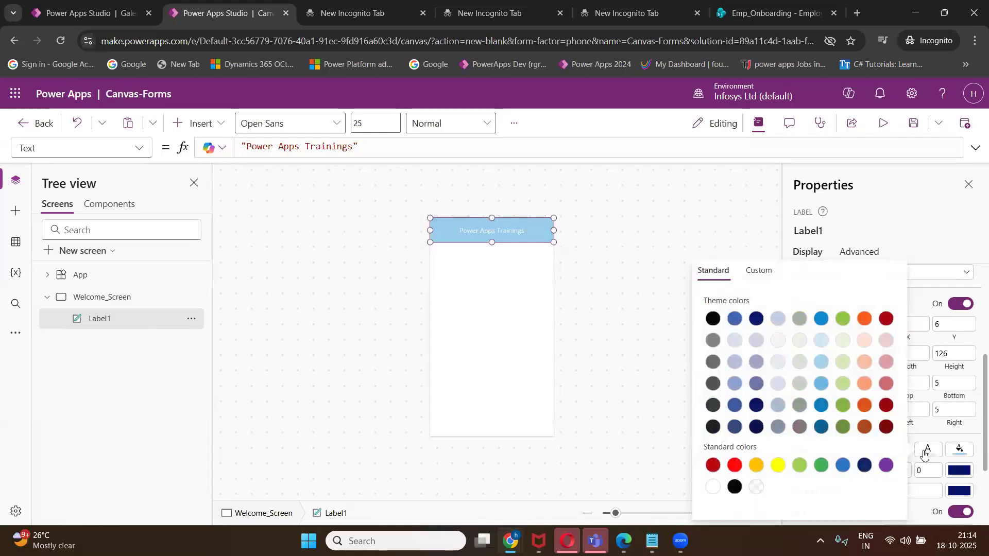
{"action": "left_click", "coordinate": [865, 406]}
{"action": "left_click", "coordinate": [634, 341]}
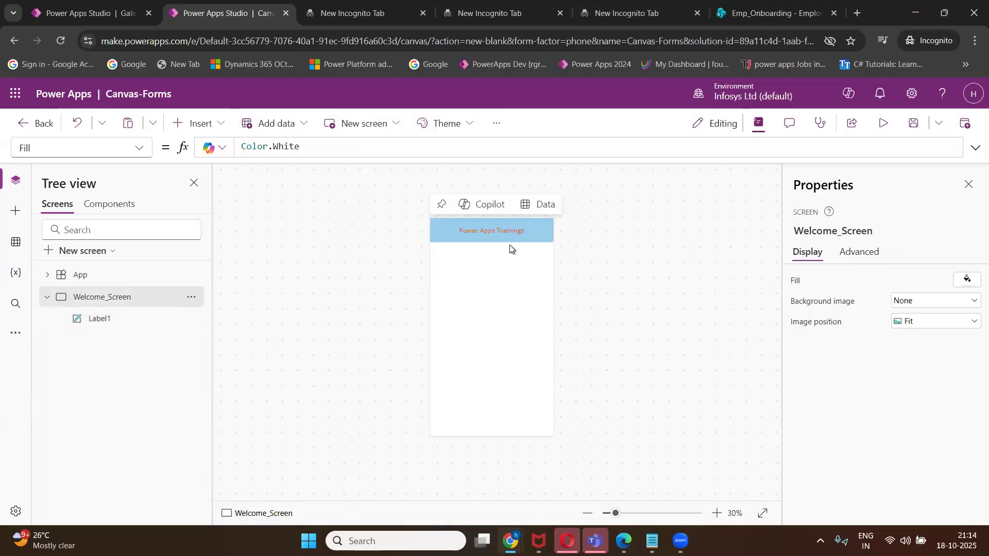
{"action": "left_click", "coordinate": [499, 237]}
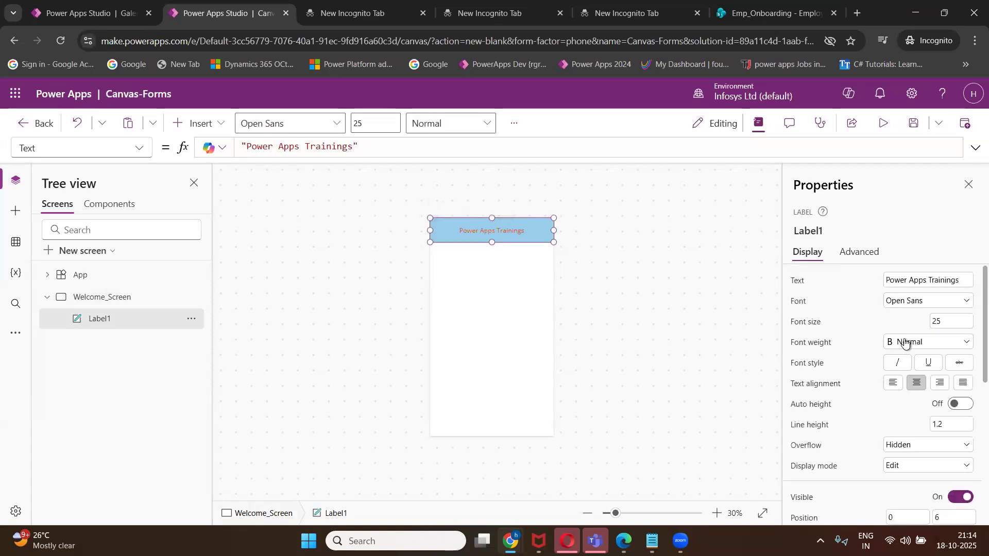
{"action": "left_click", "coordinate": [906, 343]}
{"action": "left_click", "coordinate": [905, 355]}
{"action": "left_click", "coordinate": [505, 292]}
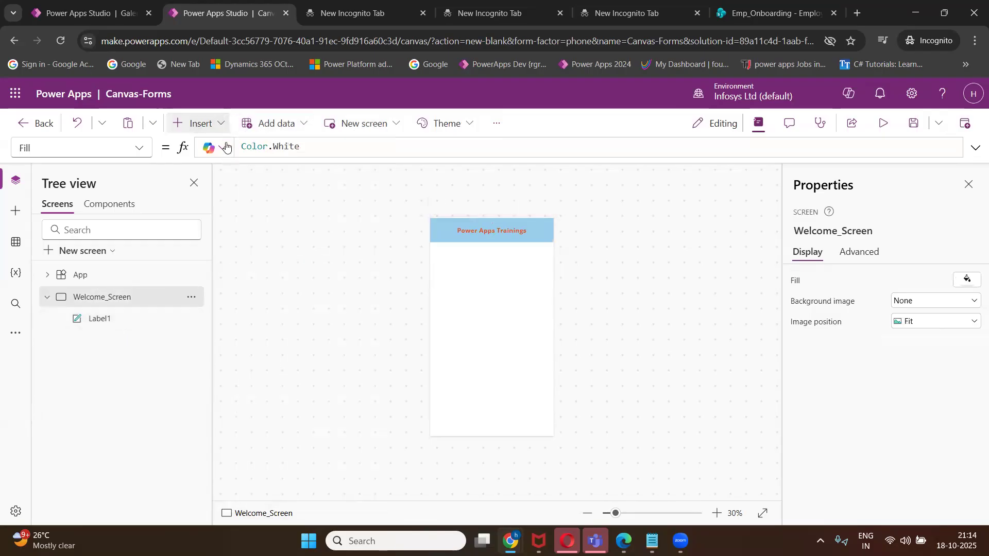
Add a button to the lower middle of Welcome_Screen, enlarge it, and caption it 'Get Started'.
{"action": "left_click", "coordinate": [219, 125]}
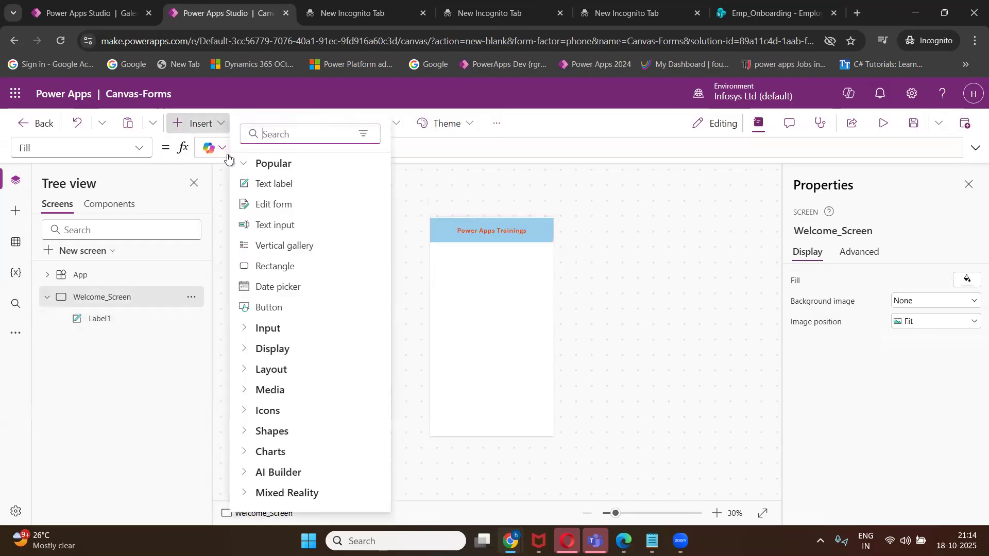
{"action": "left_click", "coordinate": [287, 316]}
{"action": "left_click_drag", "start_coordinate": [460, 232], "coordinate": [536, 361]}
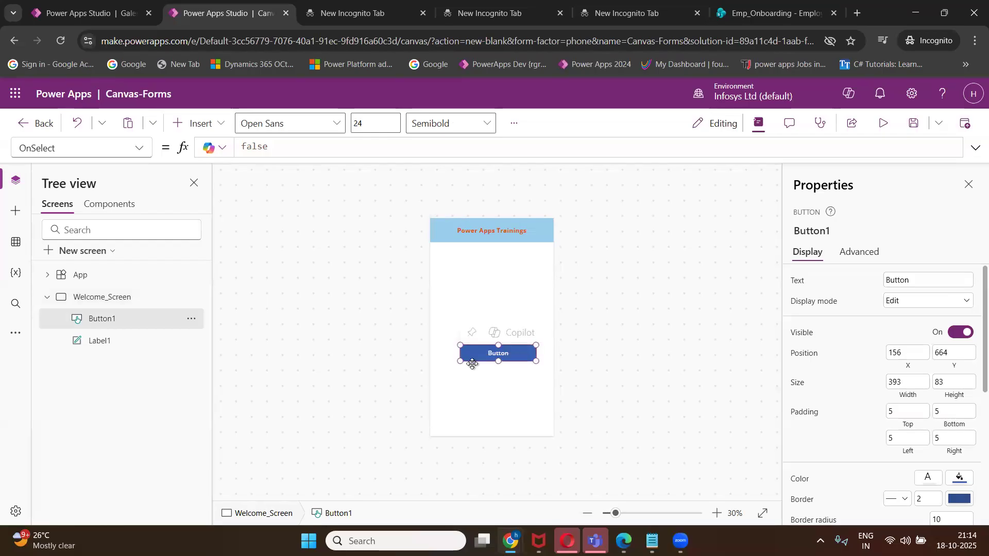
{"action": "left_click_drag", "start_coordinate": [460, 362], "coordinate": [443, 359]}
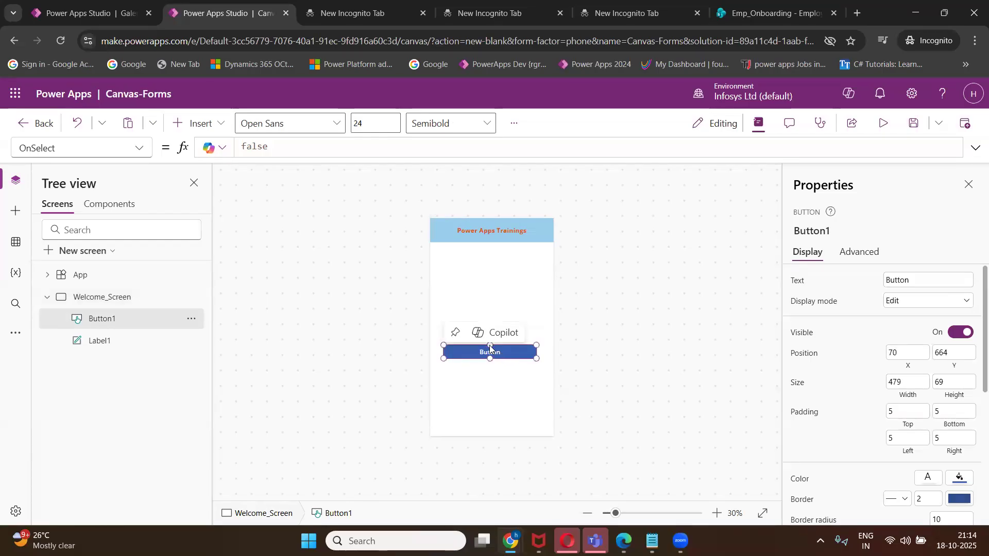
{"action": "left_click_drag", "start_coordinate": [490, 336], "coordinate": [490, 334]}
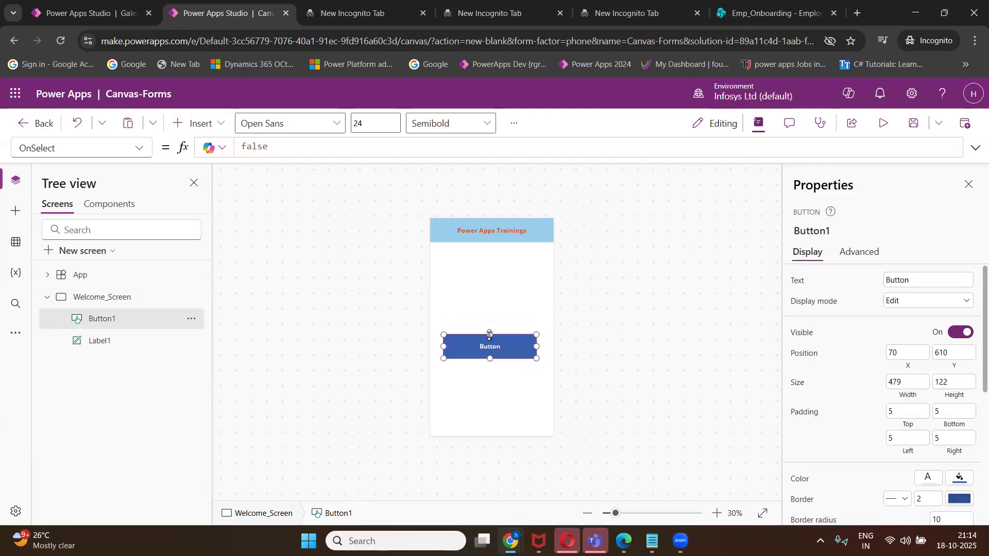
{"action": "left_click", "coordinate": [911, 283]}
{"action": "key", "text": "BackSpace"}
{"action": "key", "text": "BackSpace"}
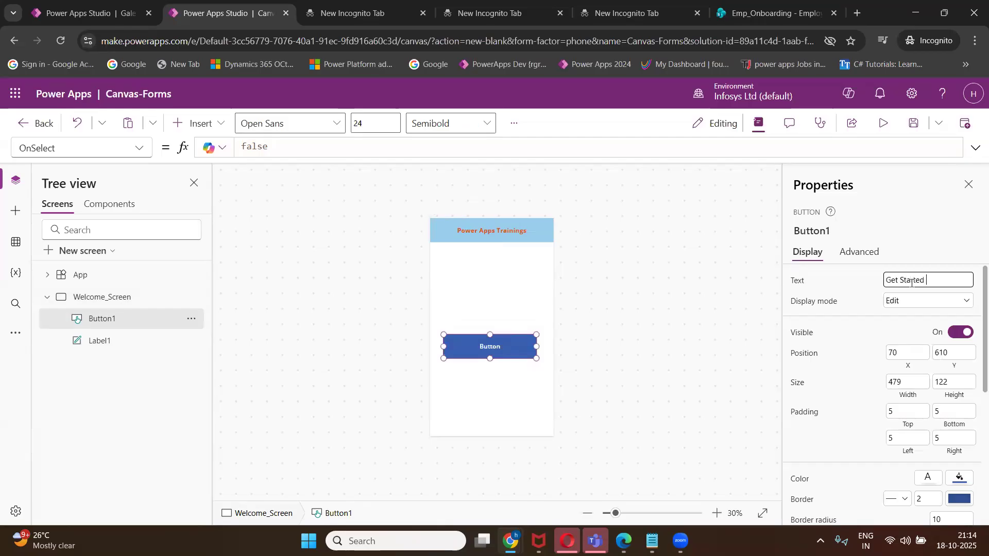
{"action": "left_click", "coordinate": [693, 341]}
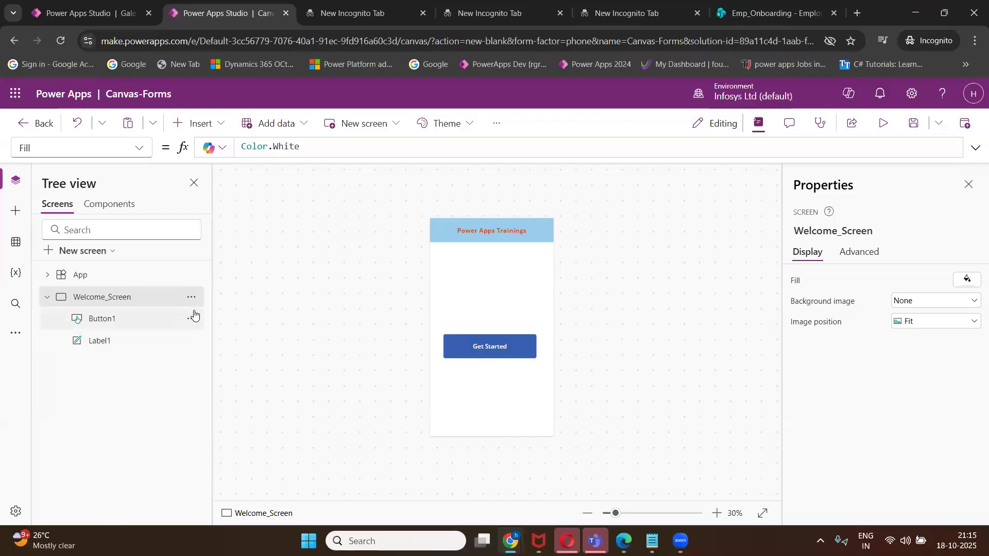
Add a blank screen and rename it Home_Screen.
{"action": "left_click", "coordinate": [48, 298]}
{"action": "left_click", "coordinate": [100, 251]}
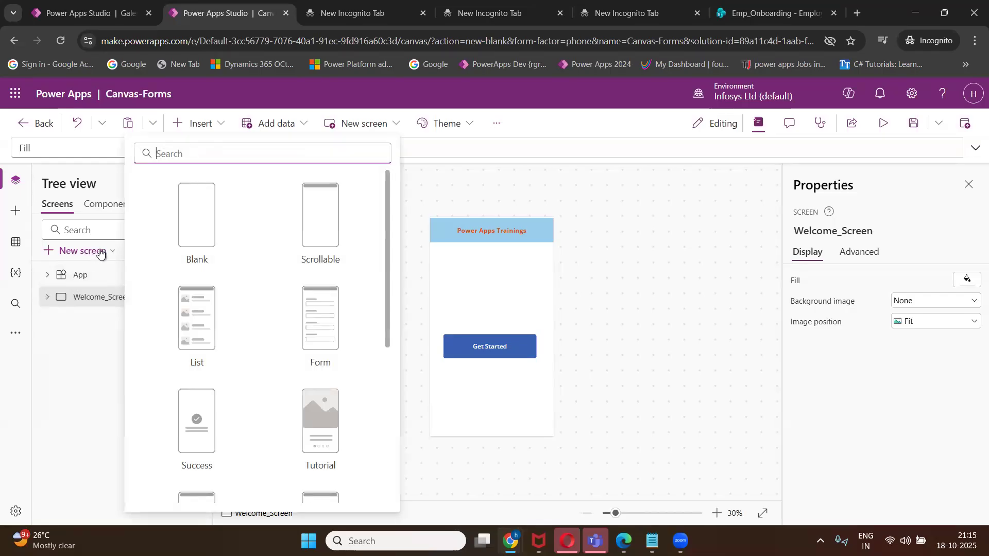
{"action": "left_click", "coordinate": [195, 231]}
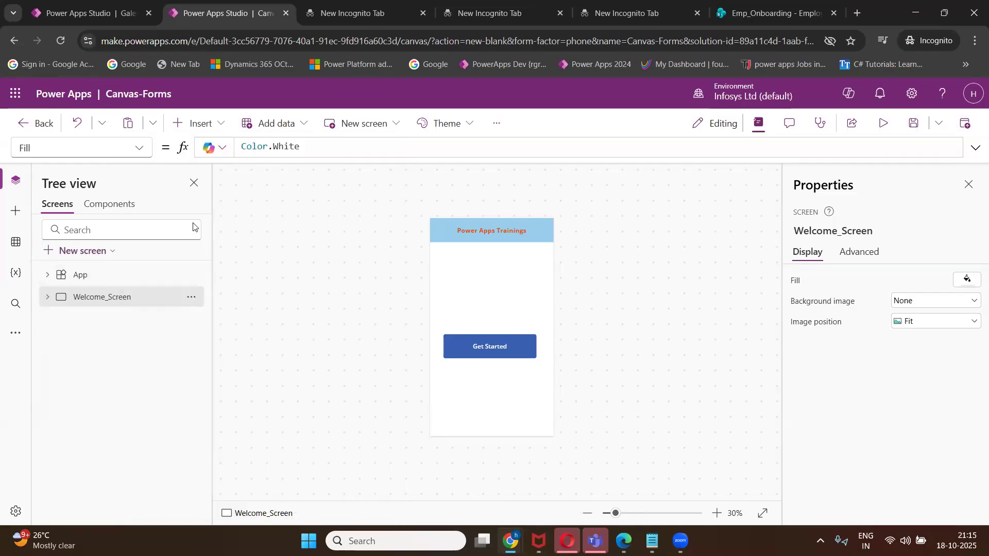
{"action": "left_click", "coordinate": [191, 319]}
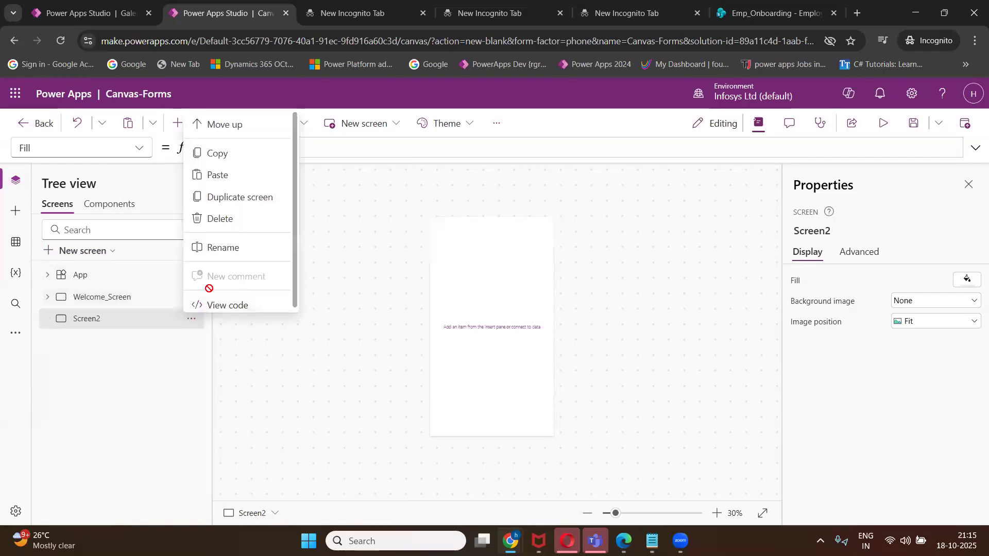
{"action": "left_click", "coordinate": [230, 247]}
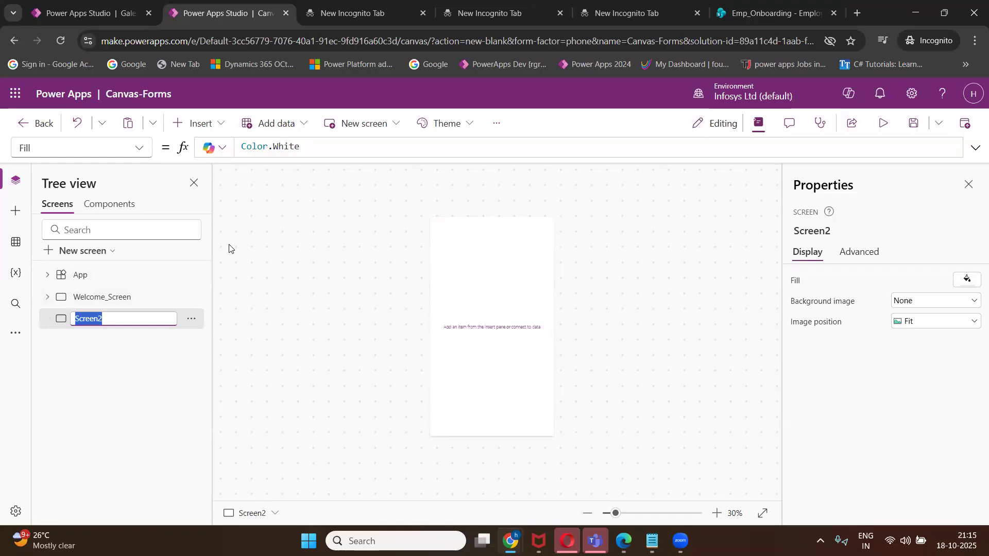
{"action": "type", "text": "Home_"}
{"action": "key", "text": "Return"}
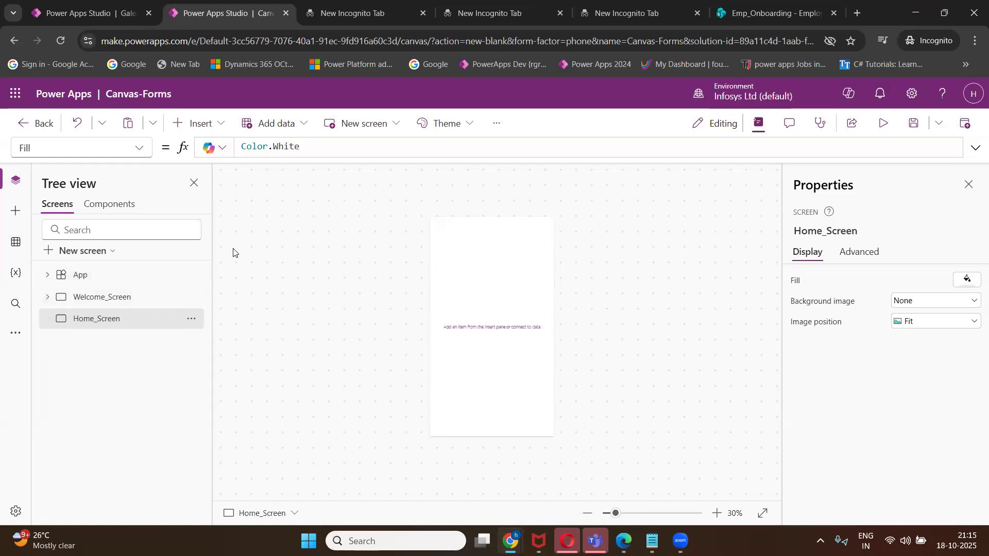
Bring the Class 1 Agenda notes in Notepad to the front.
{"action": "mouse_move", "coordinate": [652, 541]}
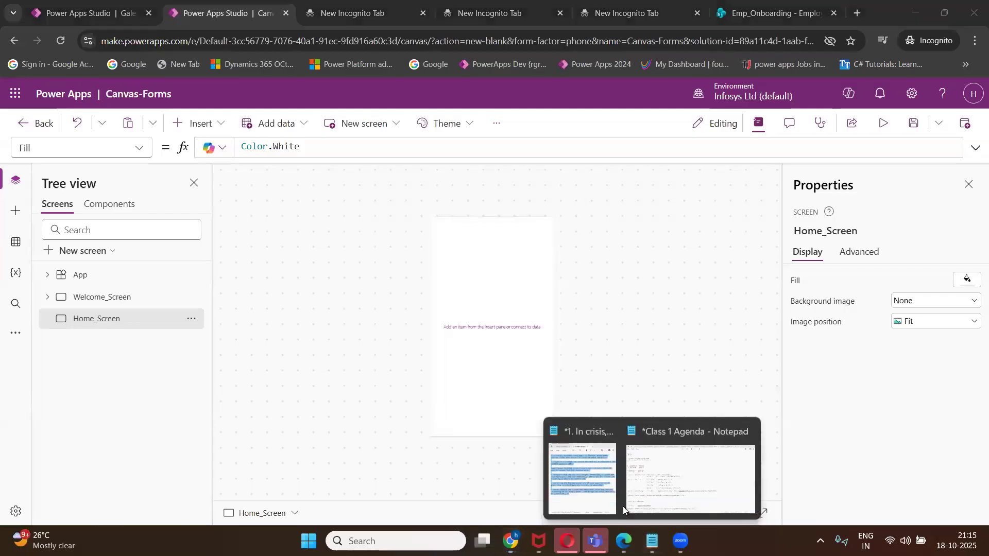
{"action": "left_click", "coordinate": [644, 490]}
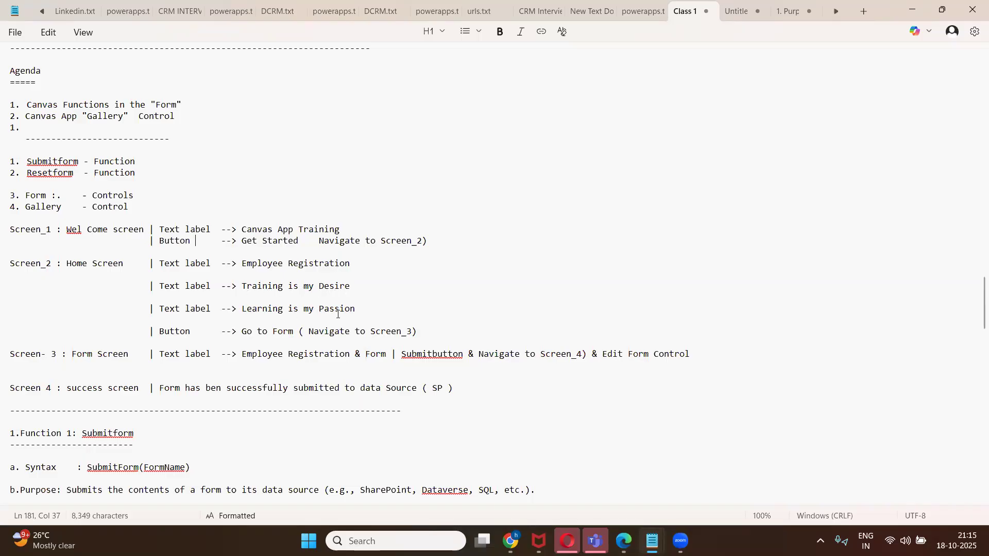
Change Welcome_Screen's background fill to very light grey-blue, RGBA(241, 244, 249, 1).
{"action": "left_click", "coordinate": [911, 10]}
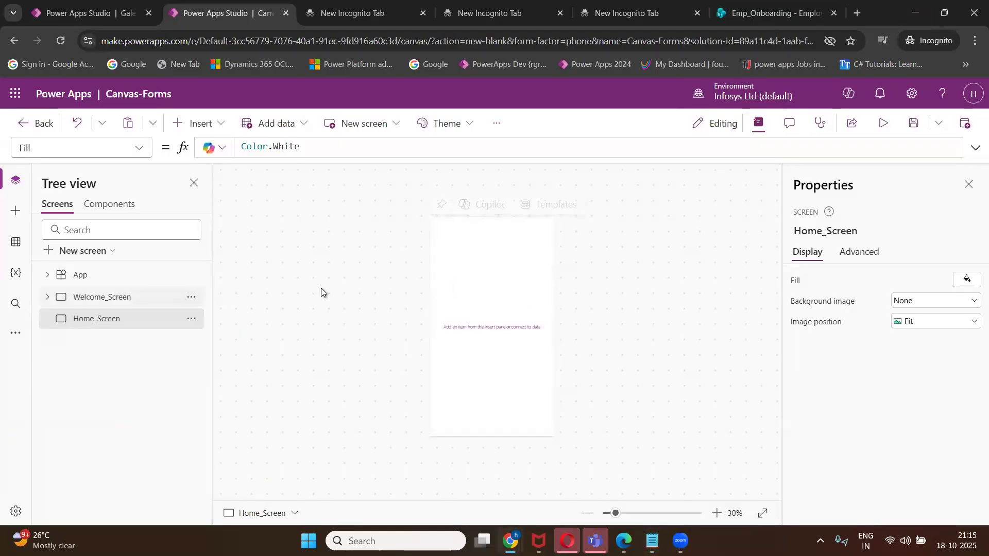
{"action": "left_click", "coordinate": [115, 298]}
{"action": "left_click", "coordinate": [966, 279]}
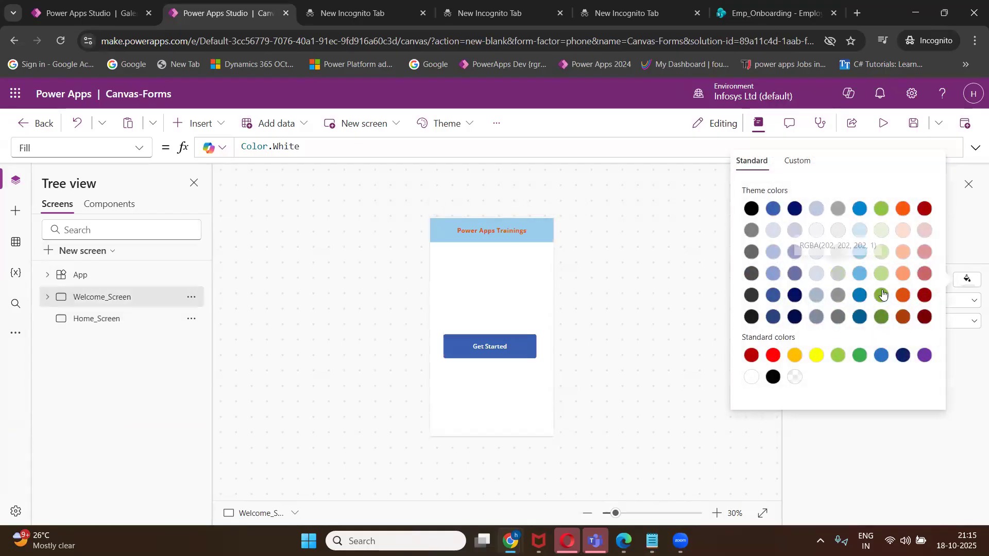
{"action": "left_click", "coordinate": [923, 275]}
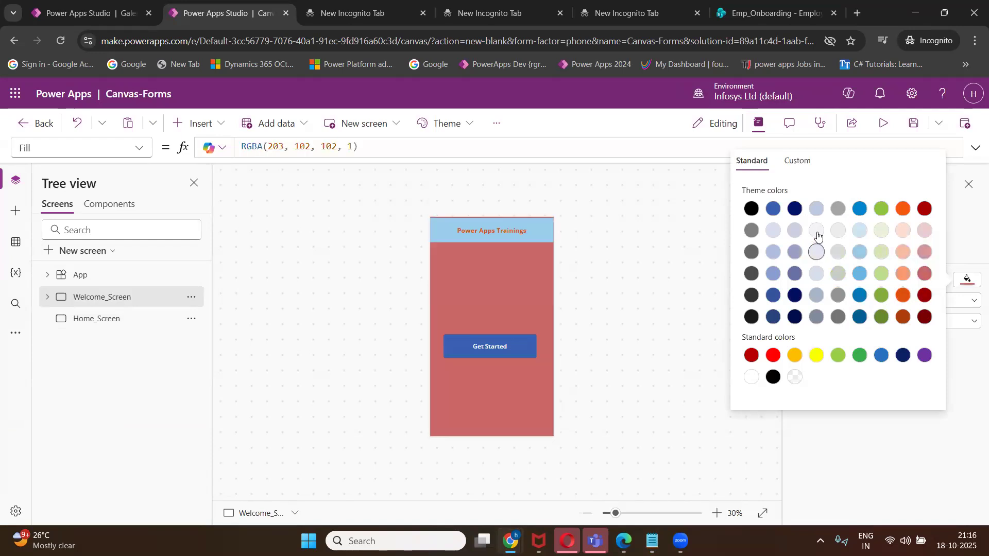
{"action": "left_click", "coordinate": [604, 317]}
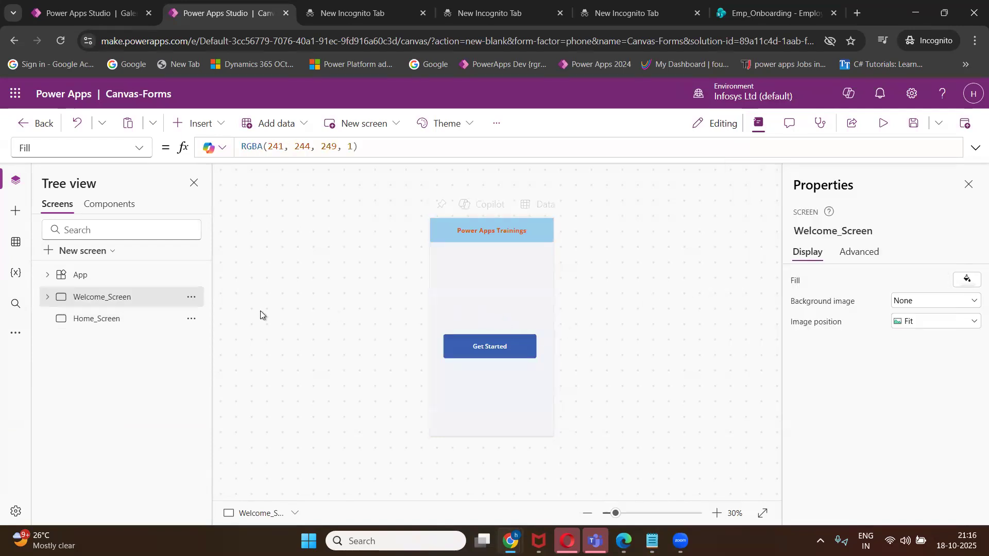
Select the Power Apps Trainings heading to copy it over to Home_Screen.
{"action": "double_click", "coordinate": [99, 320]}
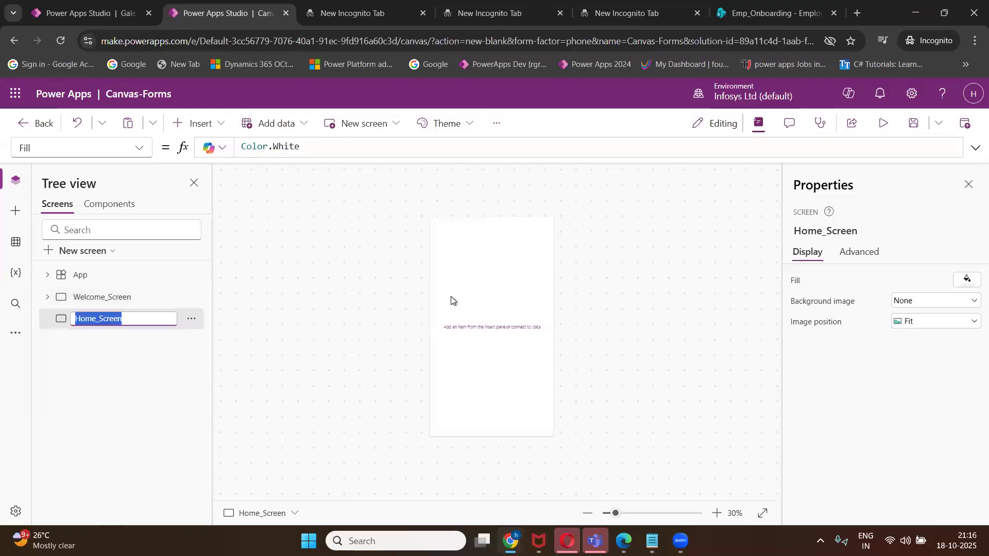
{"action": "double_click", "coordinate": [122, 296]}
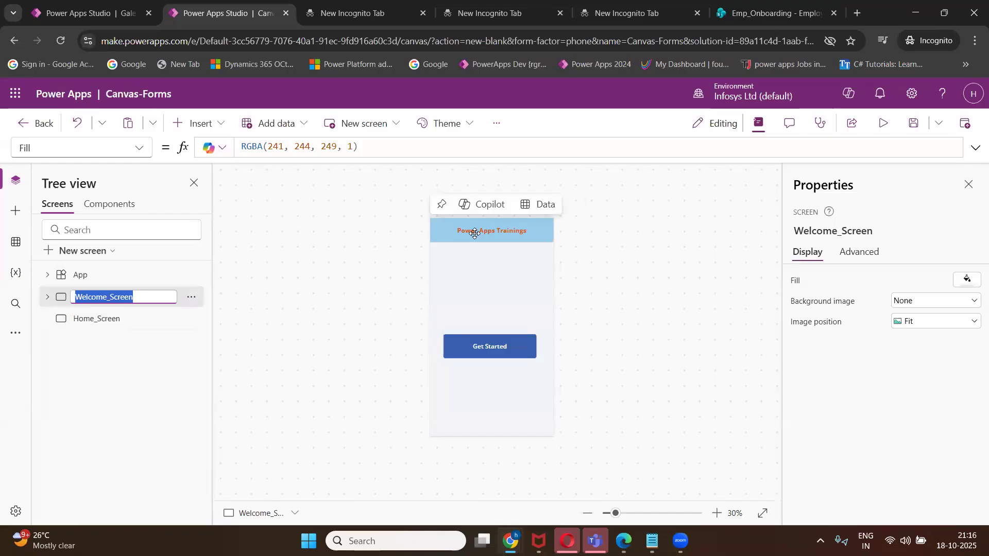
{"action": "left_click", "coordinate": [474, 233]}
{"action": "left_click", "coordinate": [131, 362]}
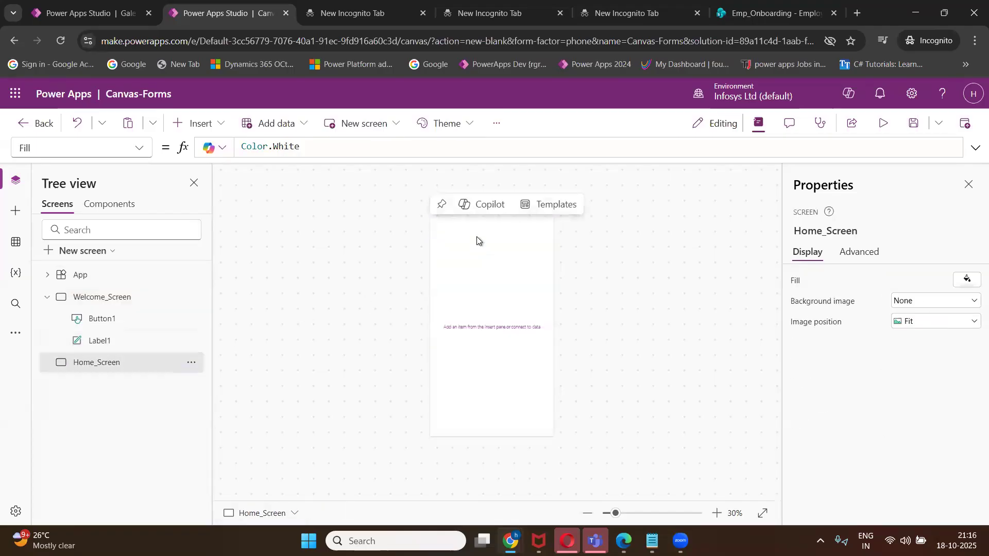
Paste the heading onto Home_Screen and change its text to 'Employee Registration'.
{"action": "key", "text": "ctrl+v"}
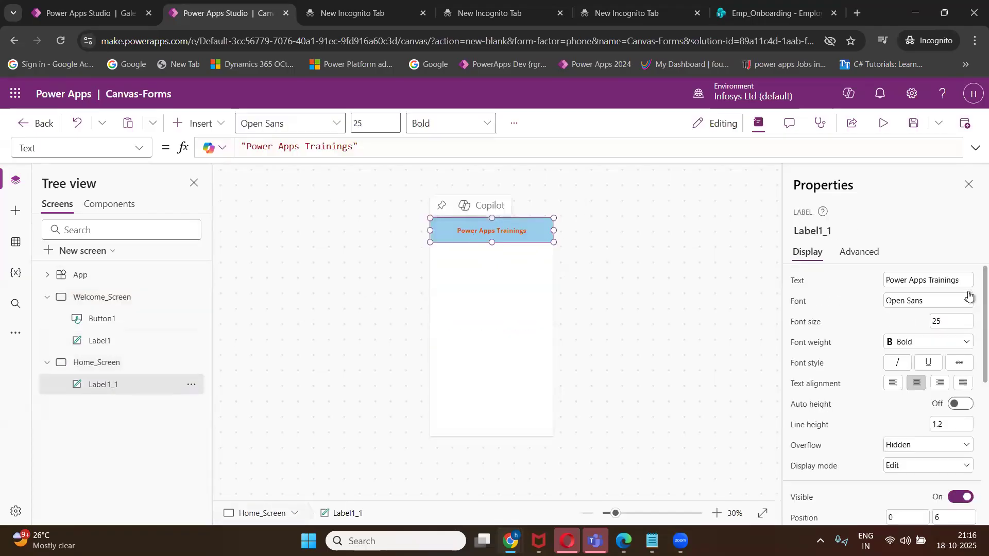
{"action": "left_click", "coordinate": [960, 280]}
{"action": "key", "text": "BackSpace"}
{"action": "key", "text": "BackSpace"}
{"action": "key", "text": "BackSpace"}
{"action": "key", "text": "BackSpace"}
{"action": "key", "text": "BackSpace"}
{"action": "key", "text": "BackSpace"}
{"action": "key", "text": "BackSpace"}
{"action": "key", "text": "BackSpace"}
{"action": "key", "text": "BackSpace"}
{"action": "key", "text": "BackSpace"}
{"action": "key", "text": "BackSpace"}
{"action": "key", "text": "BackSpace"}
{"action": "key", "text": "BackSpace"}
{"action": "key", "text": "BackSpace"}
{"action": "key", "text": "BackSpace"}
{"action": "key", "text": "BackSpace"}
{"action": "key", "text": "BackSpace"}
{"action": "key", "text": "BackSpace"}
{"action": "key", "text": "BackSpace"}
{"action": "key", "text": "BackSpace"}
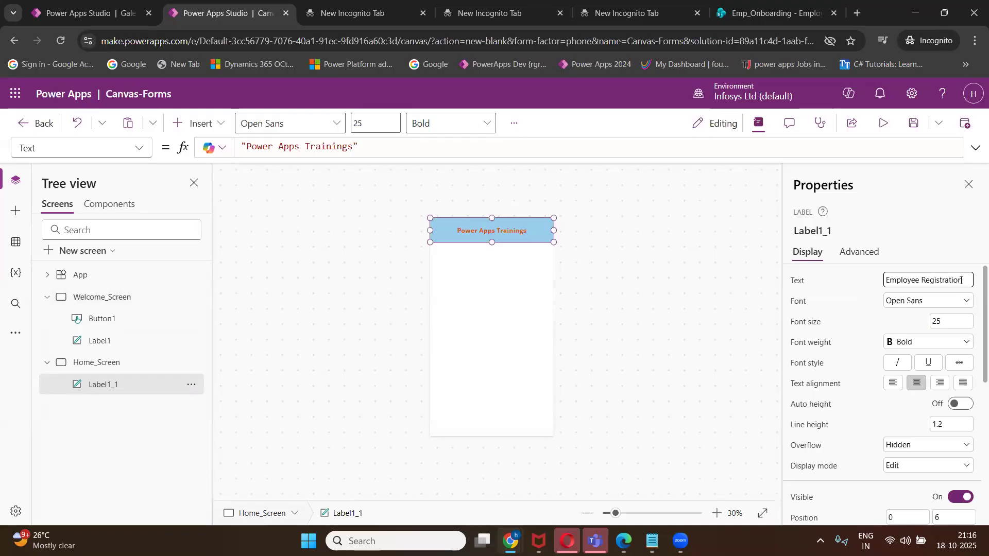
{"action": "left_click", "coordinate": [591, 279]}
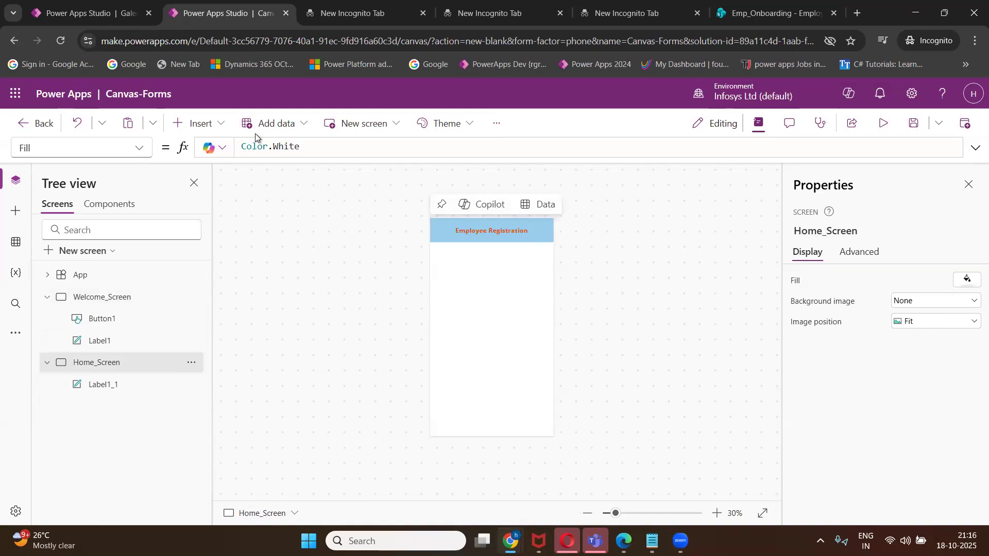
Add a text label below the heading and cut the leftover Label2 from Home_Screen.
{"action": "left_click", "coordinate": [219, 124]}
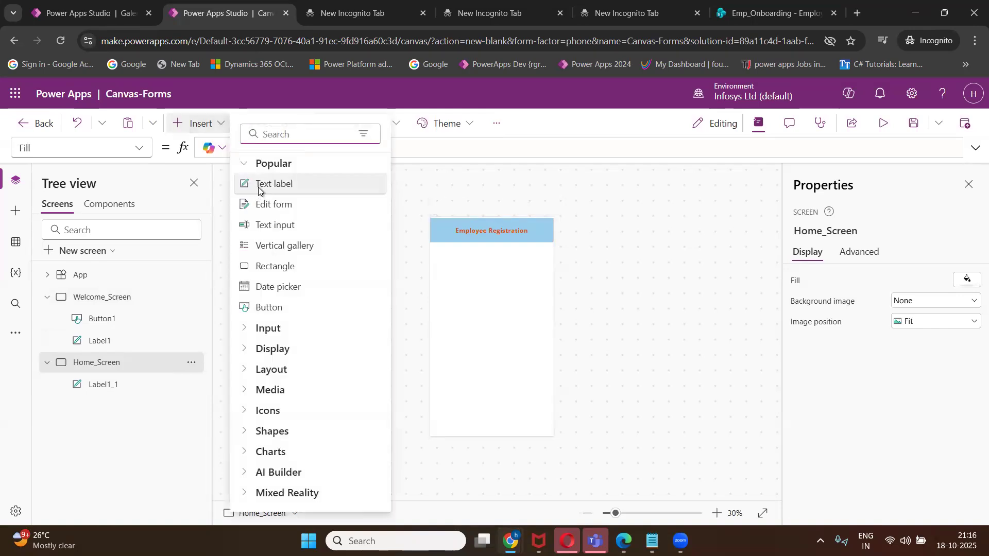
{"action": "left_click", "coordinate": [259, 185]}
{"action": "left_click_drag", "start_coordinate": [487, 266], "coordinate": [492, 291]}
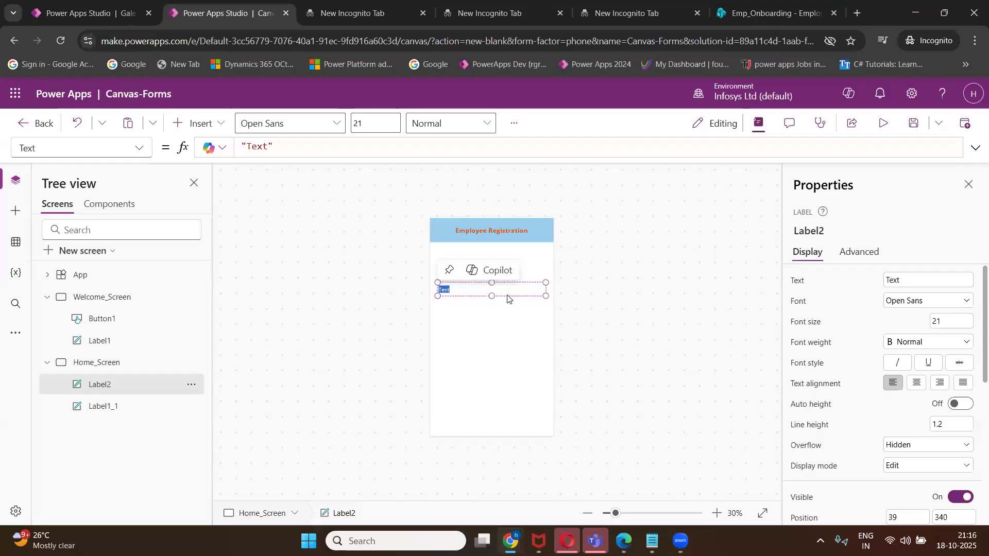
{"action": "left_click", "coordinate": [162, 409]}
{"action": "left_click", "coordinate": [175, 386]}
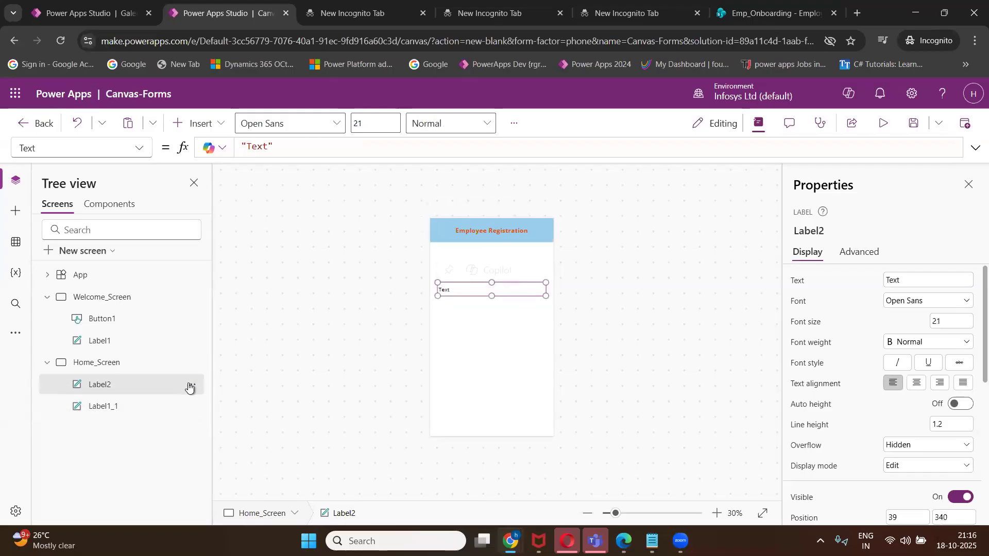
{"action": "left_click", "coordinate": [191, 386]}
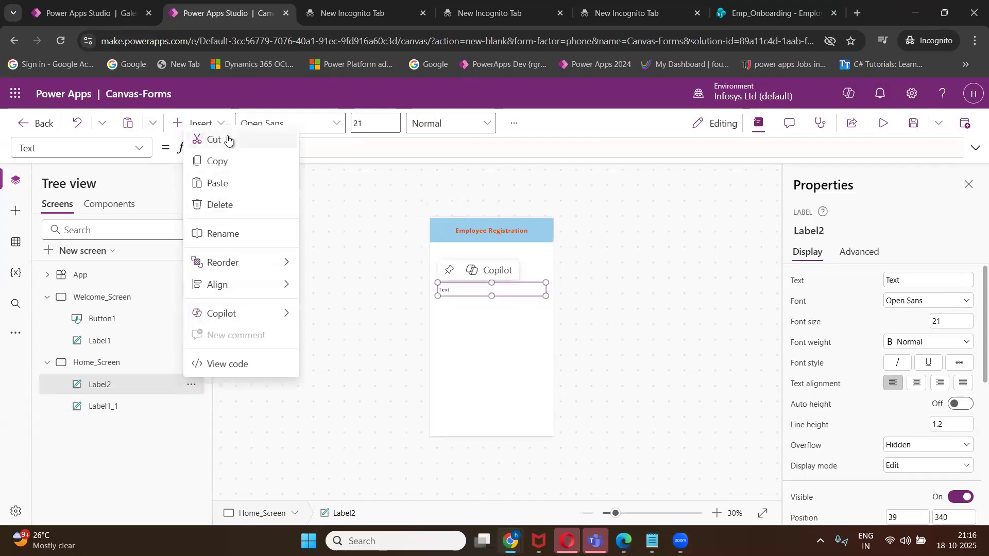
{"action": "left_click", "coordinate": [209, 138]}
Insert a new text label under the header and copy 'Training is my Desire' from the notes.
{"action": "left_click", "coordinate": [219, 124]}
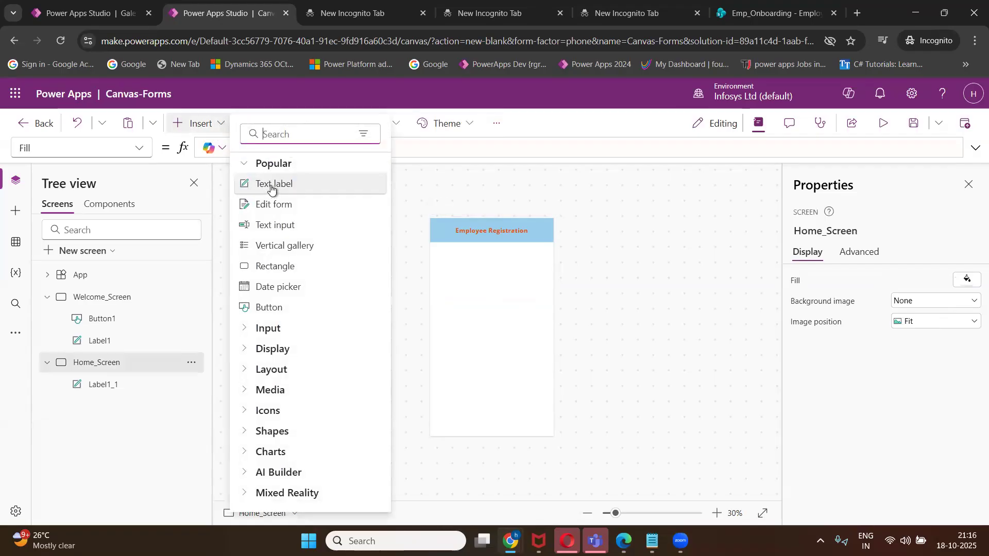
{"action": "key", "text": "Return"}
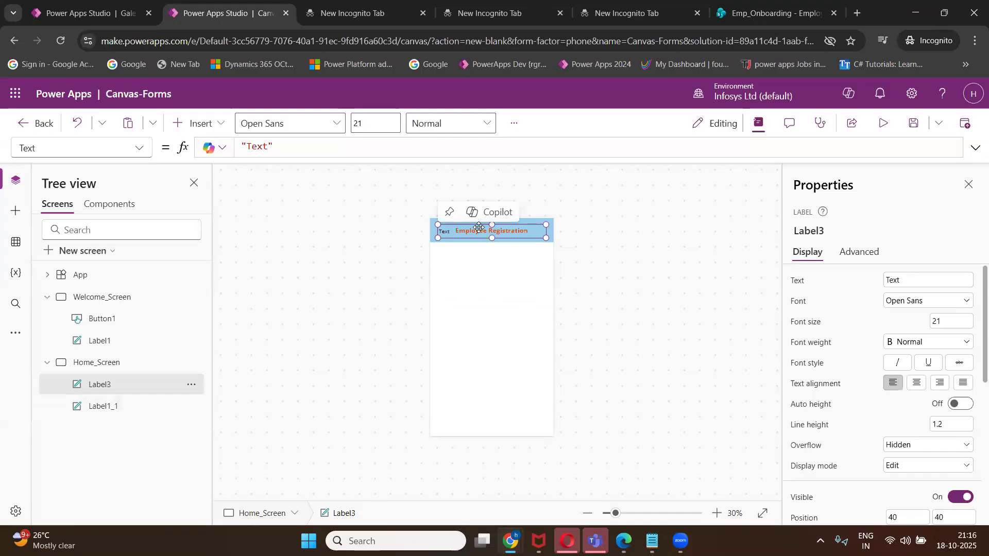
{"action": "left_click_drag", "start_coordinate": [477, 263], "coordinate": [471, 271]}
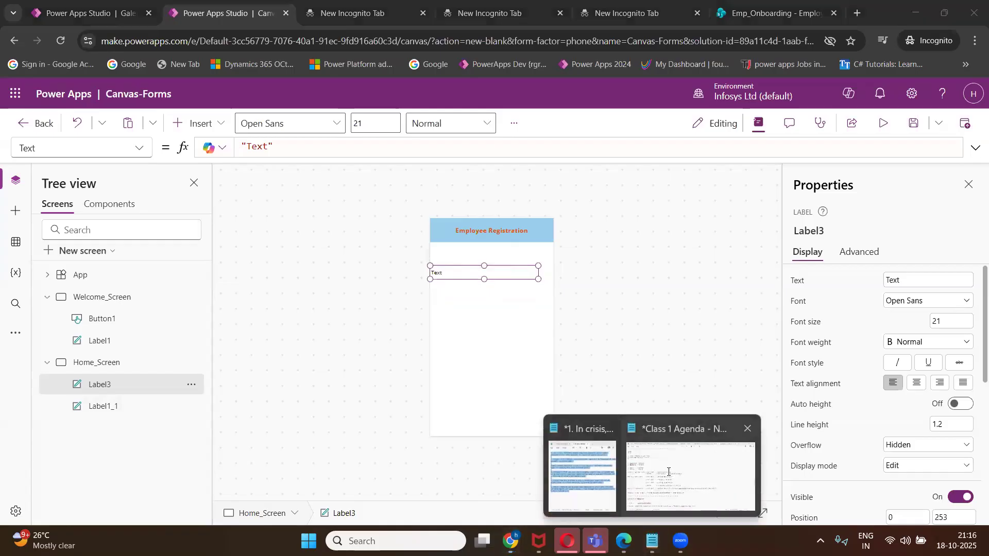
{"action": "left_click", "coordinate": [687, 475]}
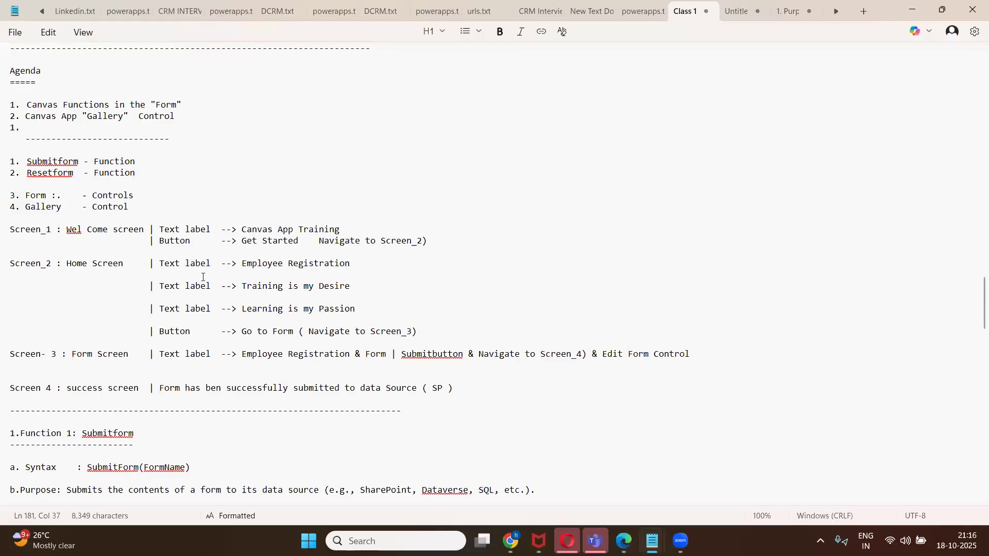
{"action": "left_click_drag", "start_coordinate": [258, 289], "coordinate": [352, 284]}
{"action": "key", "text": "ctrl+c"}
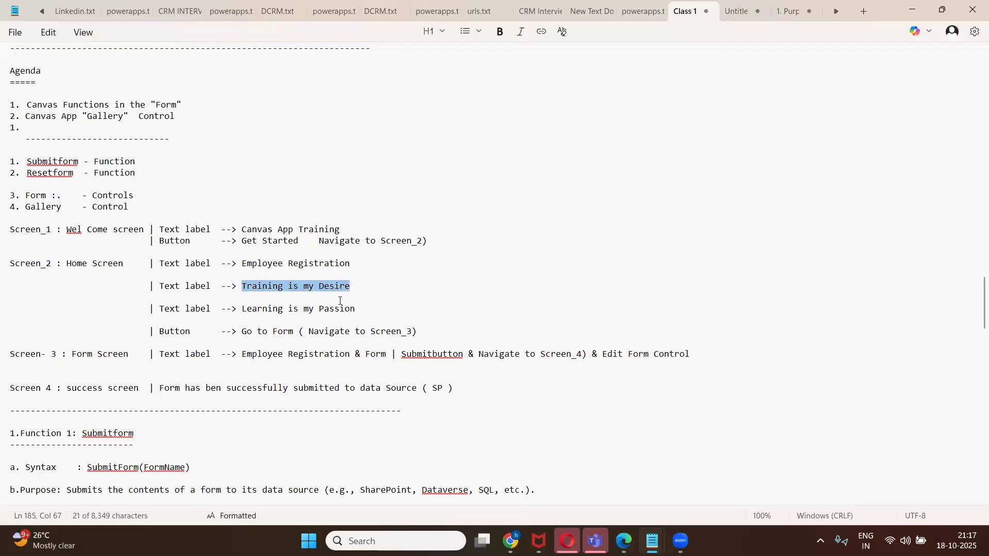
Paste 'Training is my Desire' as the new label's text.
{"action": "left_click", "coordinate": [911, 10]}
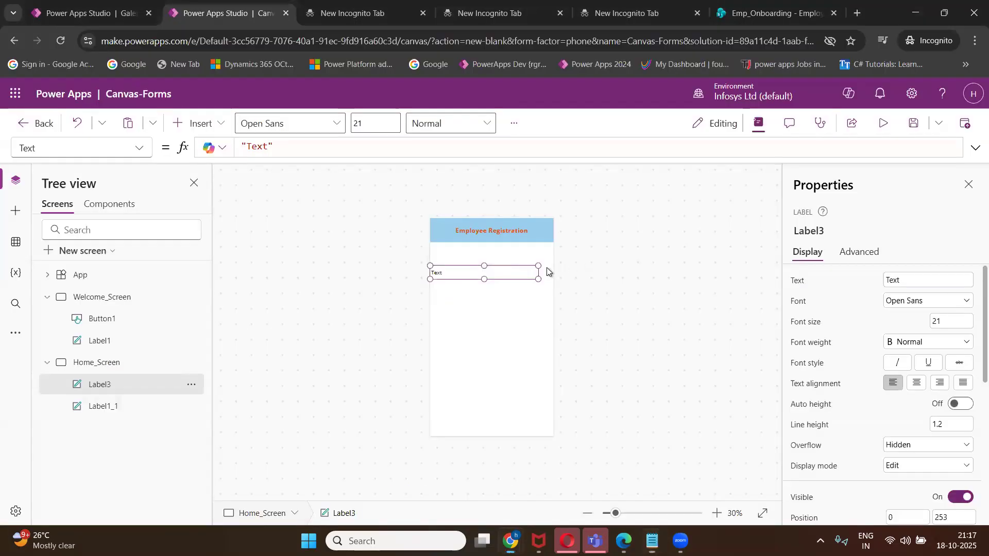
{"action": "left_click", "coordinate": [921, 281]}
{"action": "double_click", "coordinate": [921, 281]}
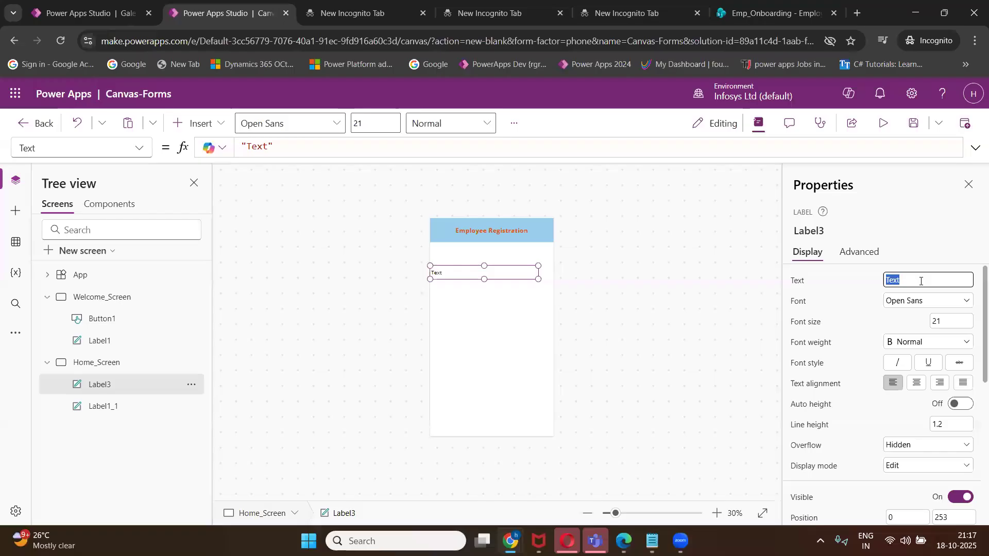
{"action": "key", "text": "ctrl+v"}
{"action": "left_click", "coordinate": [545, 300]}
Make the label size 25, centred and bold, stretched to the right screen edge.
{"action": "left_click", "coordinate": [488, 274]}
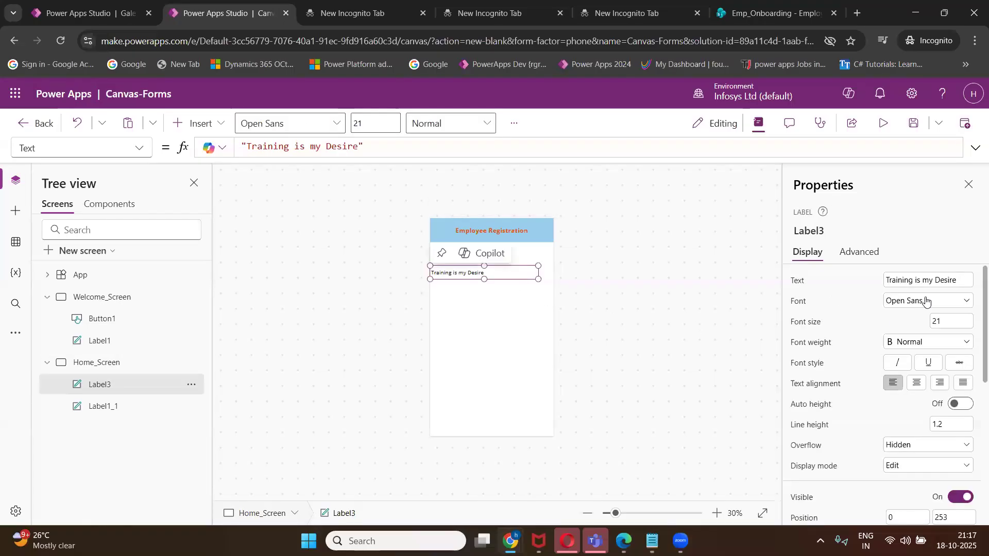
{"action": "double_click", "coordinate": [954, 323]}
{"action": "type", "text": "25"}
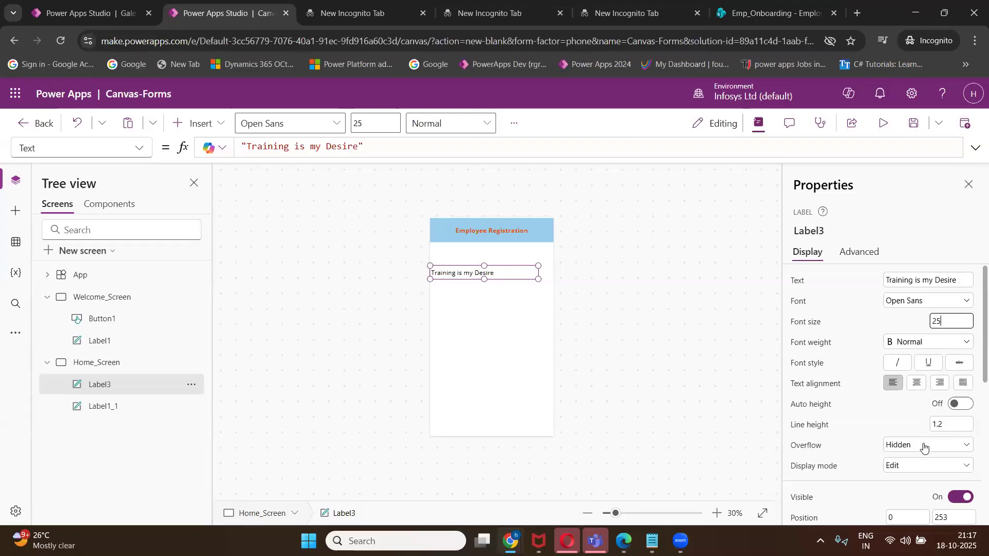
{"action": "left_click", "coordinate": [916, 382]}
{"action": "left_click", "coordinate": [900, 345]}
{"action": "left_click", "coordinate": [906, 355]}
{"action": "left_click_drag", "start_coordinate": [537, 278], "coordinate": [553, 280]}
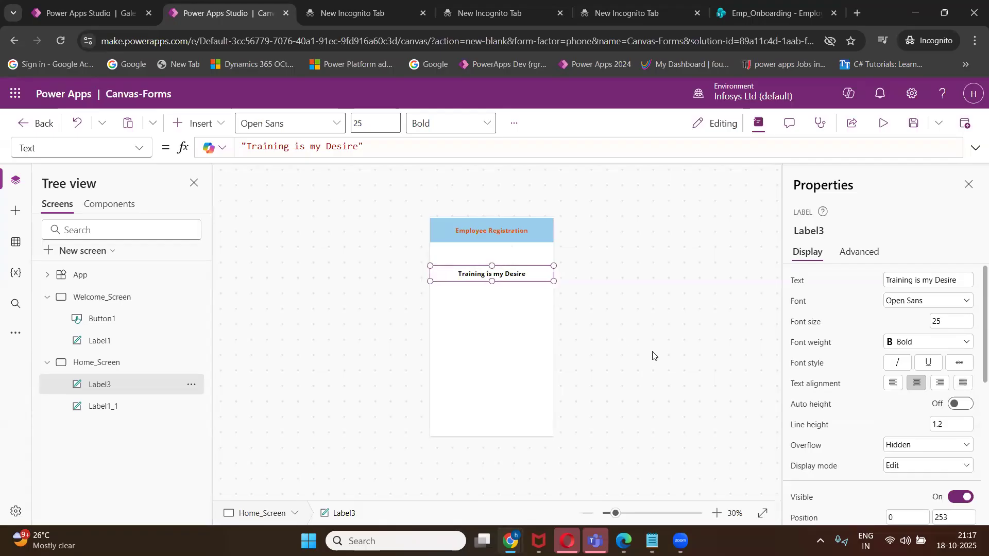
{"action": "left_click", "coordinate": [504, 295]}
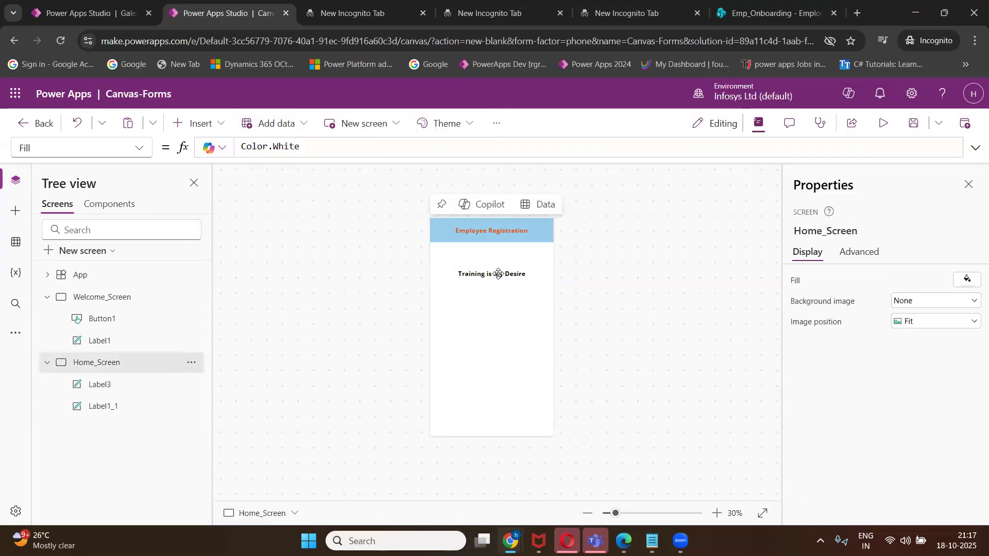
Give the Training is my Desire label a pale blue background fill.
{"action": "left_click", "coordinate": [494, 275]}
{"action": "scroll", "coordinate": [964, 433], "scroll_direction": "down", "scroll_amount": 5}
{"action": "scroll", "coordinate": [961, 427], "scroll_direction": "down", "scroll_amount": 3}
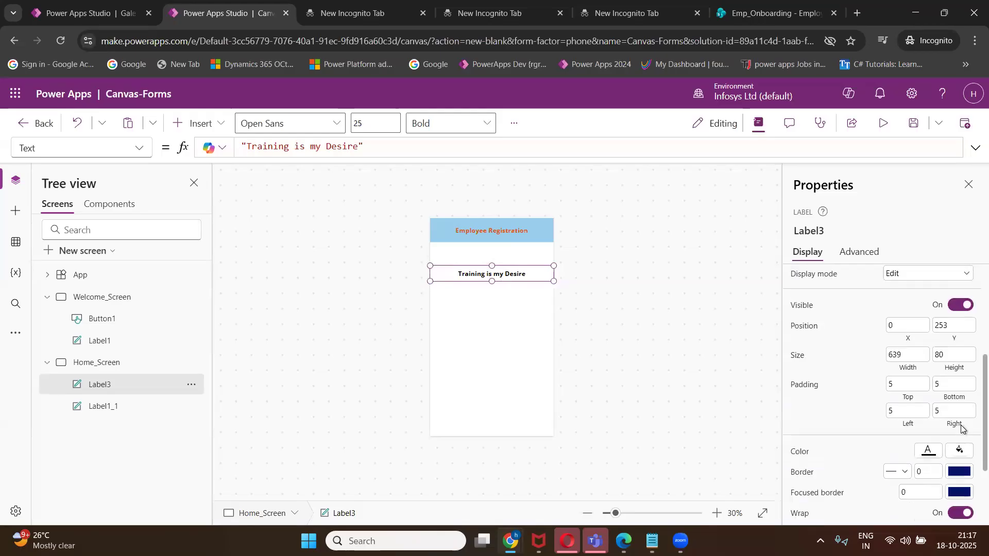
{"action": "left_click", "coordinate": [959, 384]}
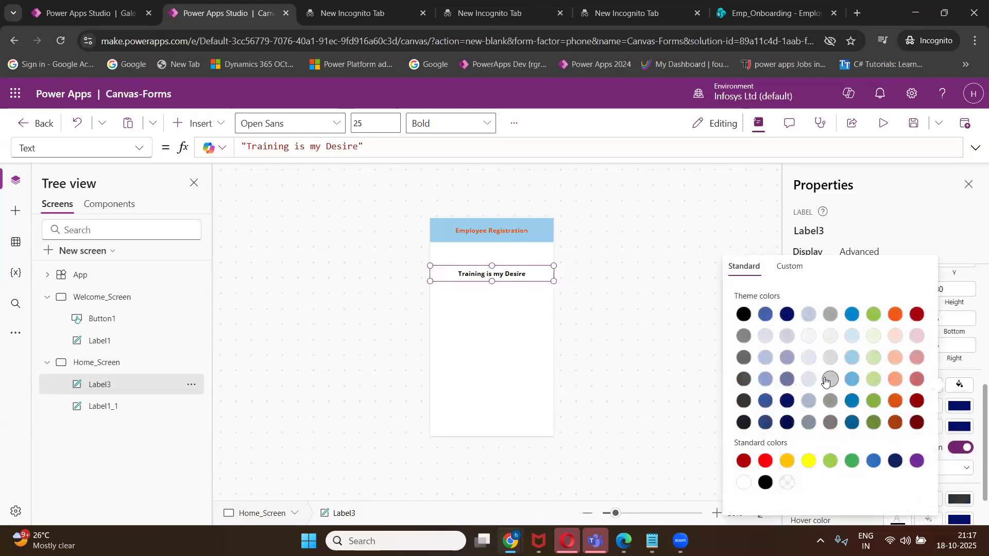
{"action": "left_click", "coordinate": [796, 388]}
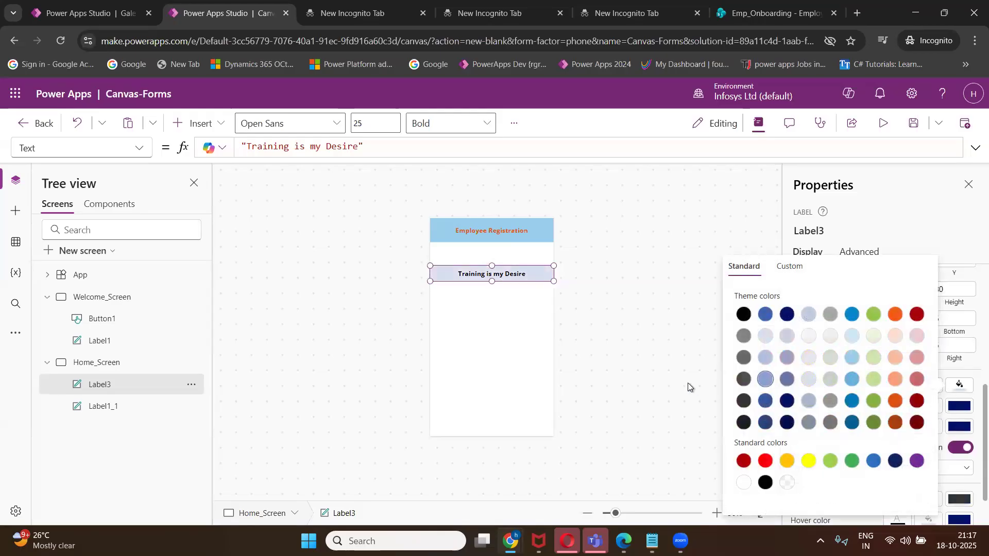
{"action": "left_click", "coordinate": [689, 382]}
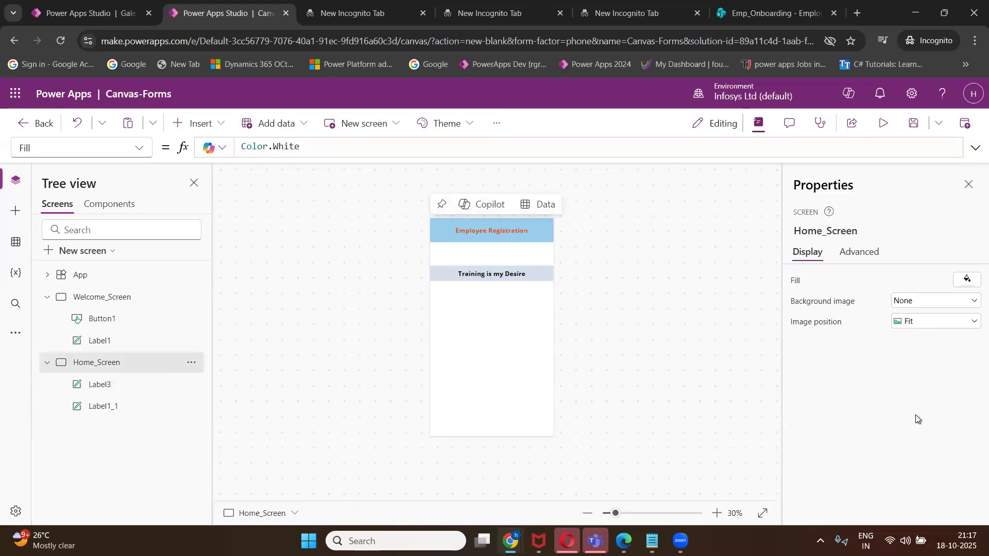
{"action": "scroll", "coordinate": [920, 428], "scroll_direction": "down", "scroll_amount": 1}
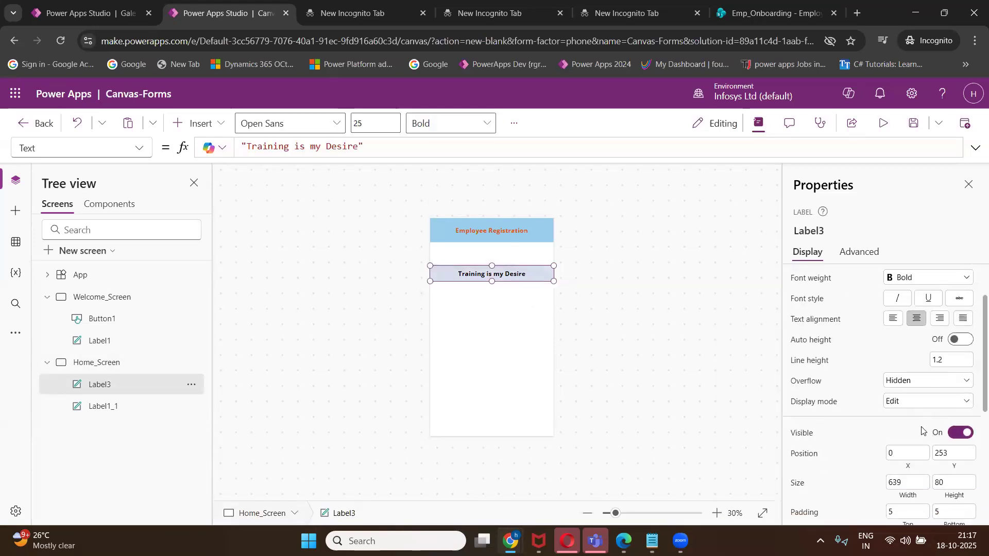
{"action": "scroll", "coordinate": [933, 426], "scroll_direction": "up", "scroll_amount": 1}
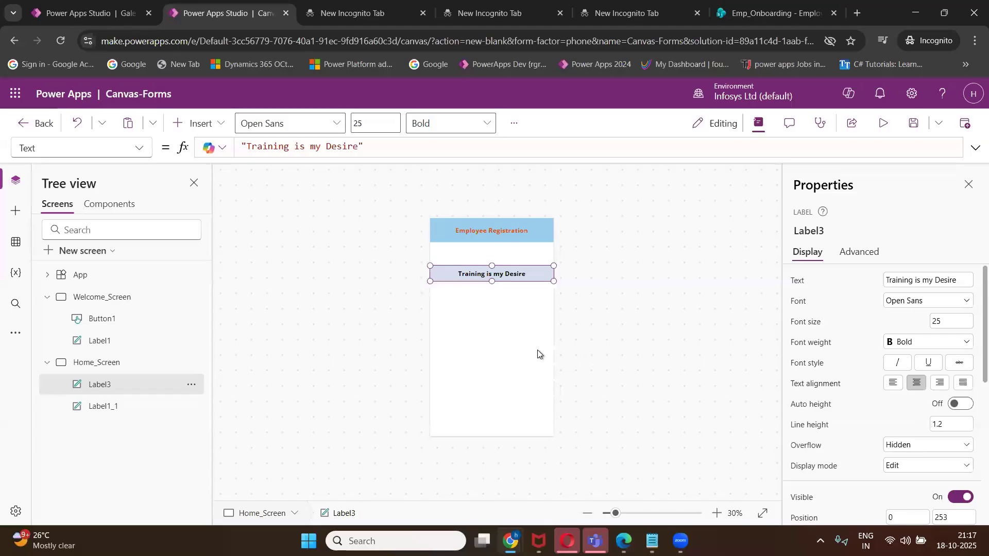
{"action": "left_click", "coordinate": [552, 320]}
Change the label's text colour to red.
{"action": "scroll", "coordinate": [936, 416], "scroll_direction": "down", "scroll_amount": 2}
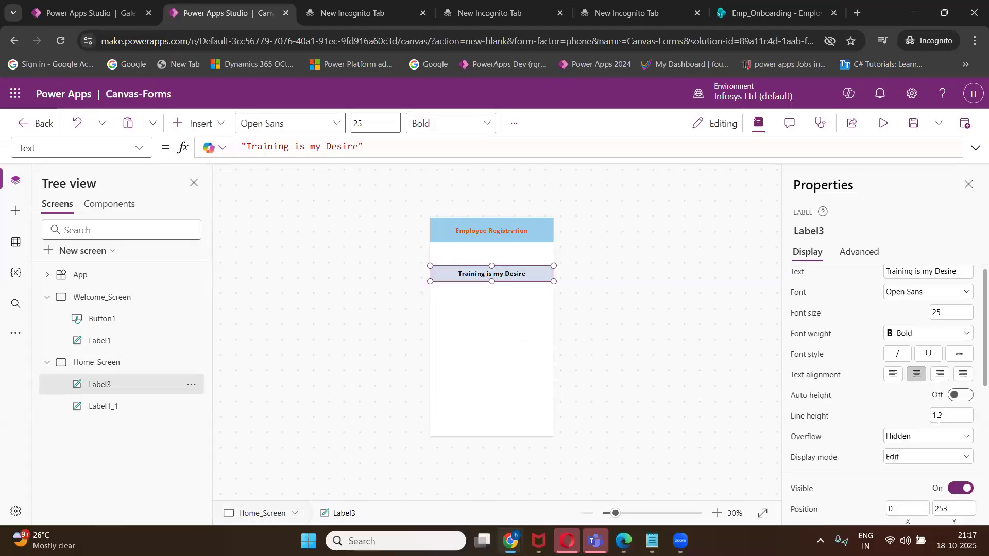
{"action": "scroll", "coordinate": [937, 434], "scroll_direction": "up", "scroll_amount": 1}
{"action": "scroll", "coordinate": [936, 434], "scroll_direction": "down", "scroll_amount": 1}
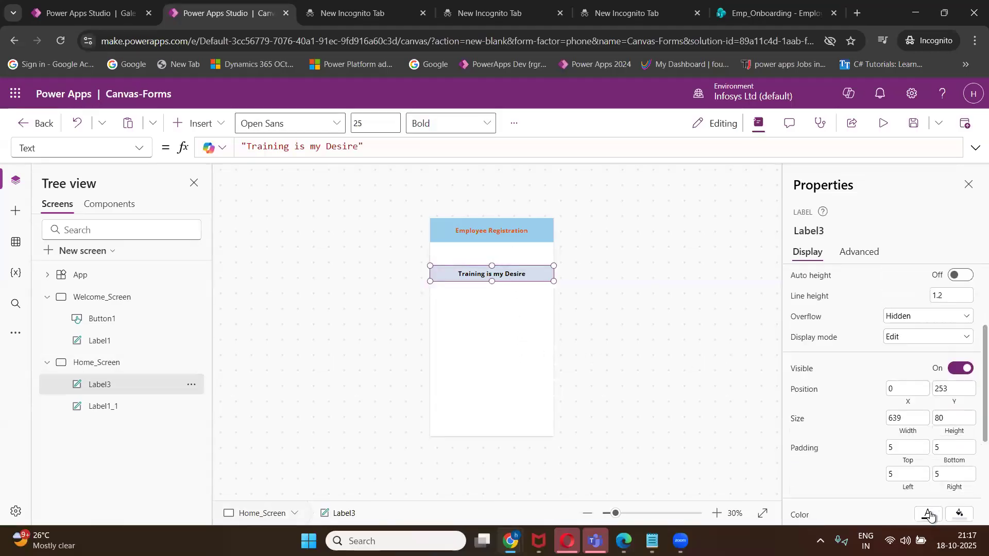
{"action": "left_click", "coordinate": [931, 513]}
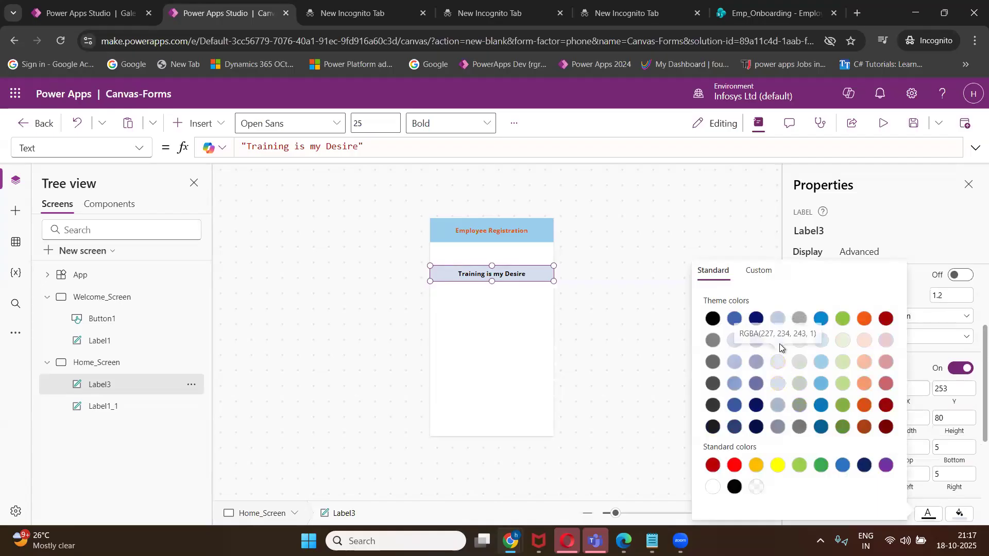
{"action": "left_click", "coordinate": [734, 384]}
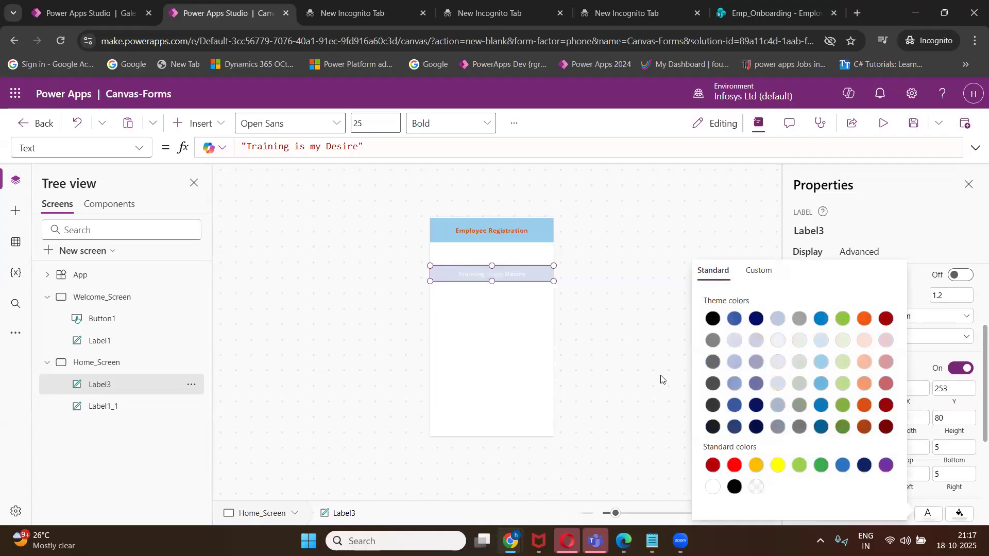
{"action": "left_click", "coordinate": [865, 408]}
{"action": "left_click", "coordinate": [661, 363]}
{"action": "left_click", "coordinate": [511, 273]}
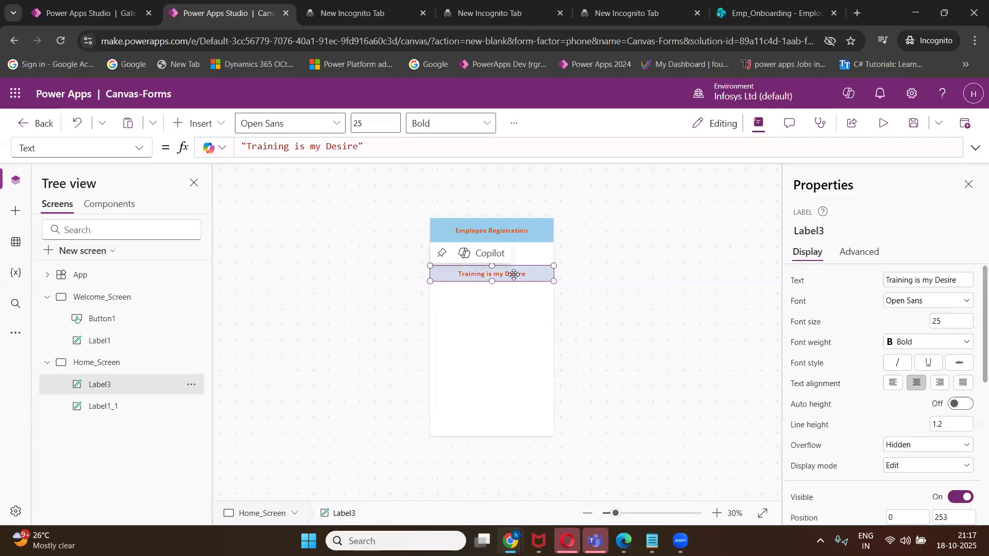
{"action": "left_click", "coordinate": [504, 295]}
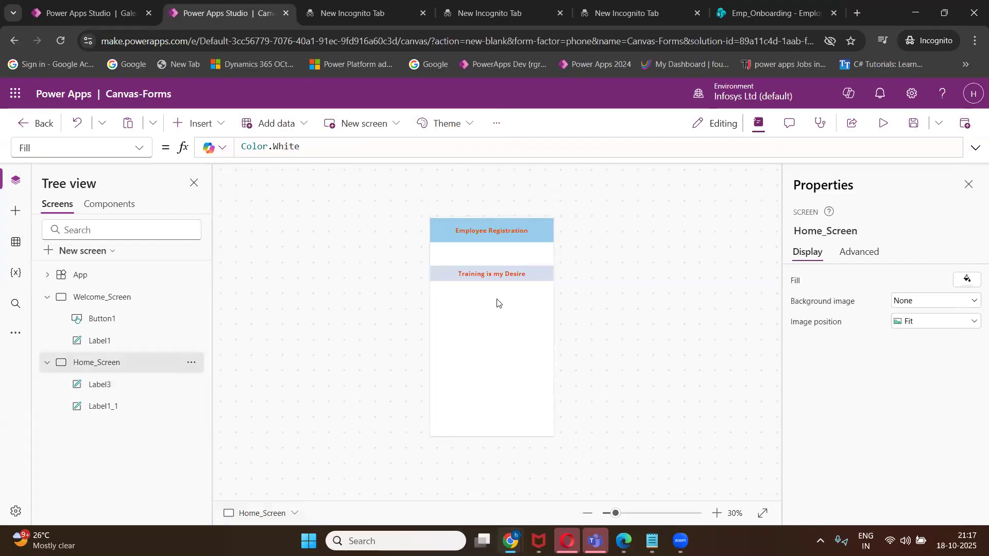
{"action": "key", "text": "ctrl+v"}
{"action": "left_click_drag", "start_coordinate": [494, 281], "coordinate": [547, 303]}
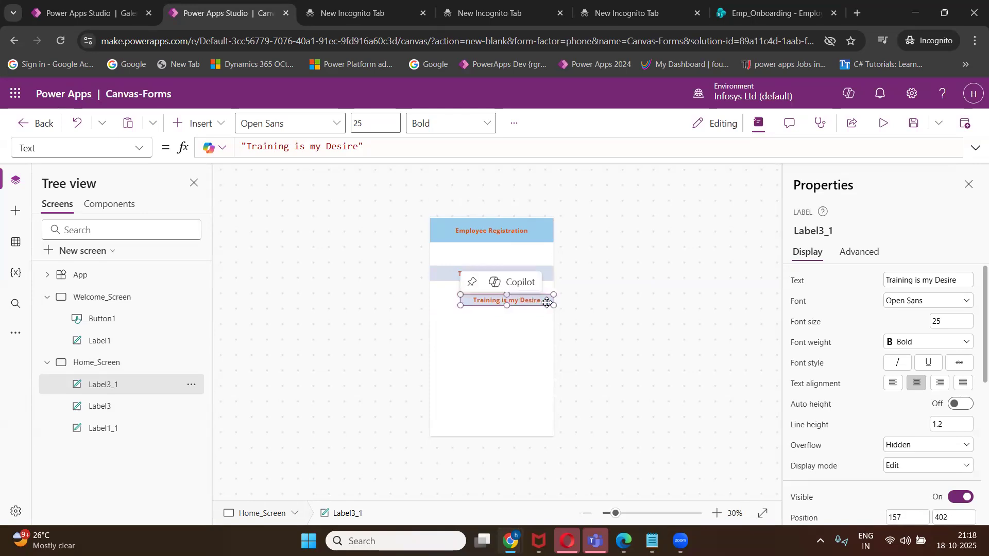
{"action": "left_click", "coordinate": [530, 311]}
{"action": "left_click", "coordinate": [525, 303]}
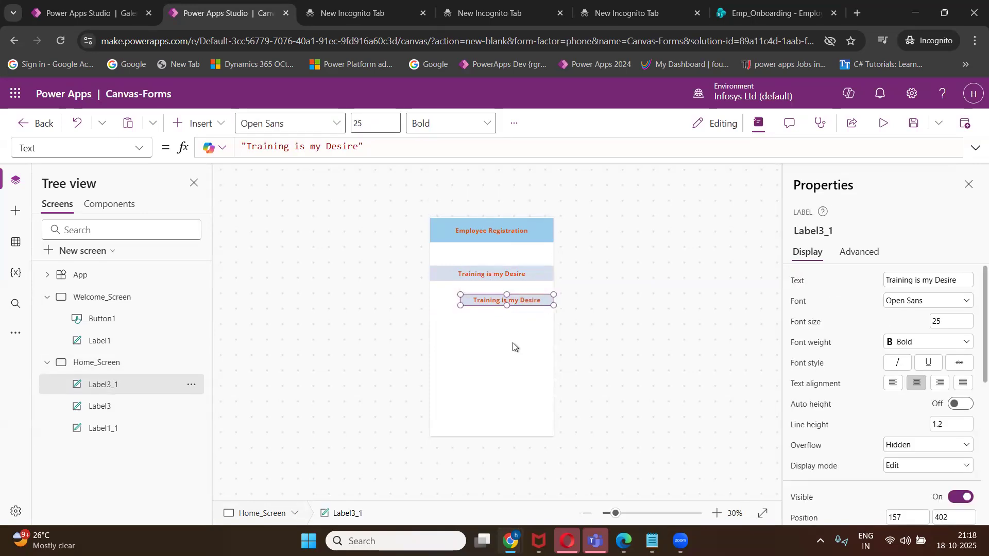
{"action": "mouse_move", "coordinate": [651, 541]}
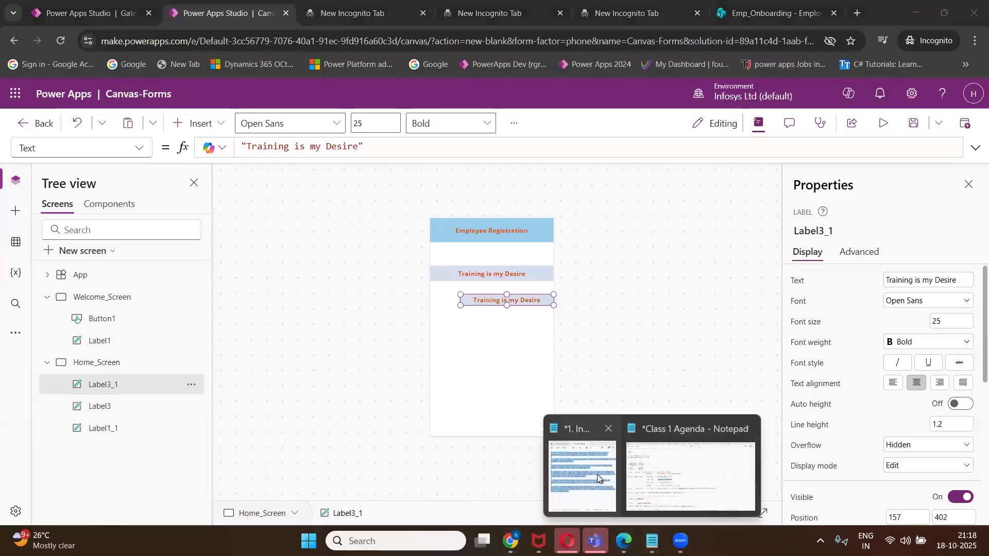
{"action": "left_click", "coordinate": [641, 482]}
{"action": "left_click_drag", "start_coordinate": [357, 308], "coordinate": [242, 310]}
{"action": "key", "text": "ctrl+c"}
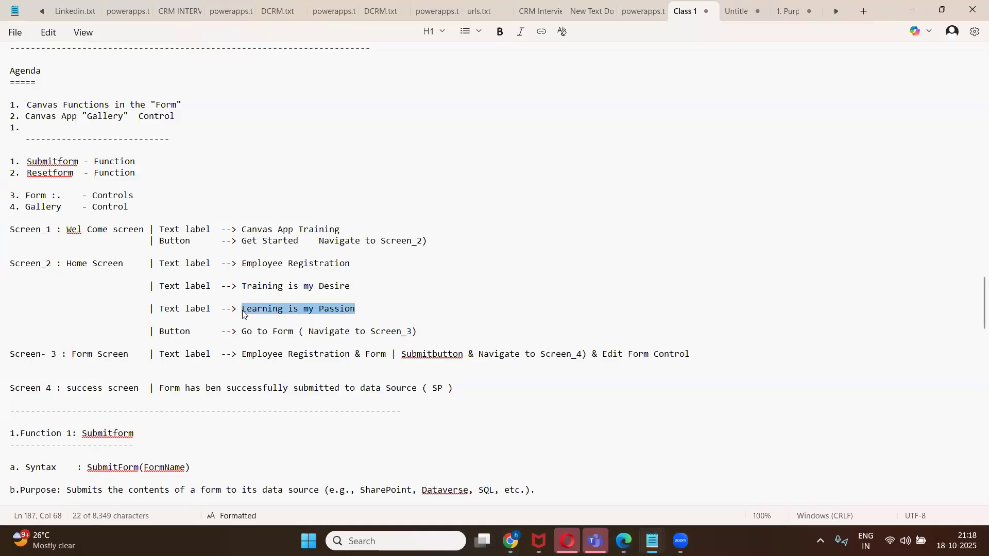
{"action": "left_click", "coordinate": [913, 13]}
{"action": "left_click", "coordinate": [934, 281]}
{"action": "key", "text": "ctrl+a"}
{"action": "key", "text": "ctrl+v"}
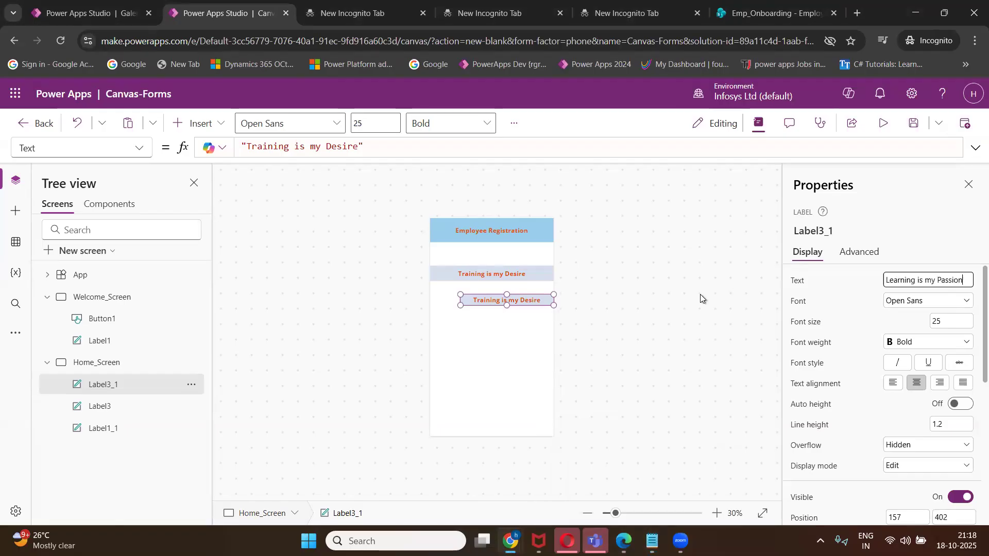
{"action": "left_click", "coordinate": [665, 314]}
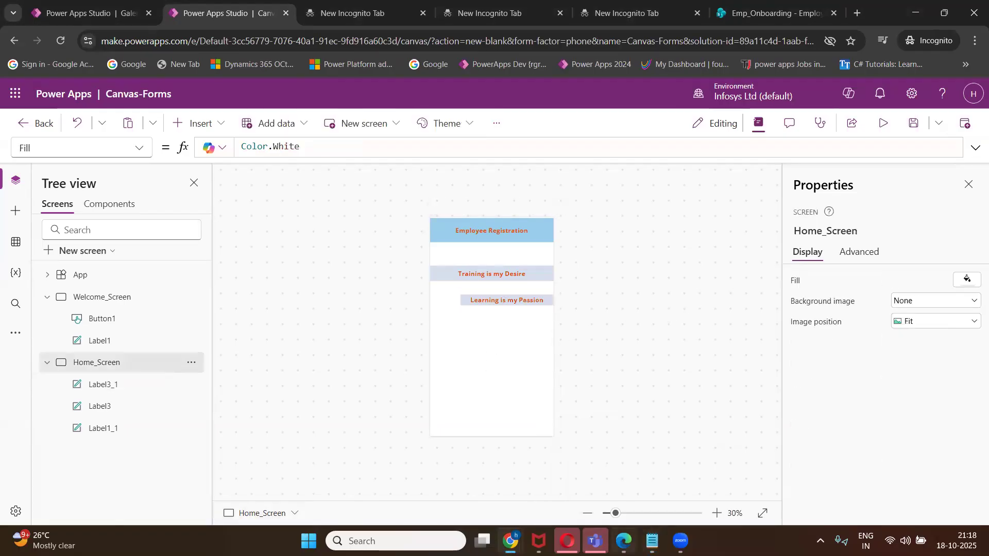
{"action": "mouse_move", "coordinate": [652, 541]}
{"action": "left_click", "coordinate": [691, 476]}
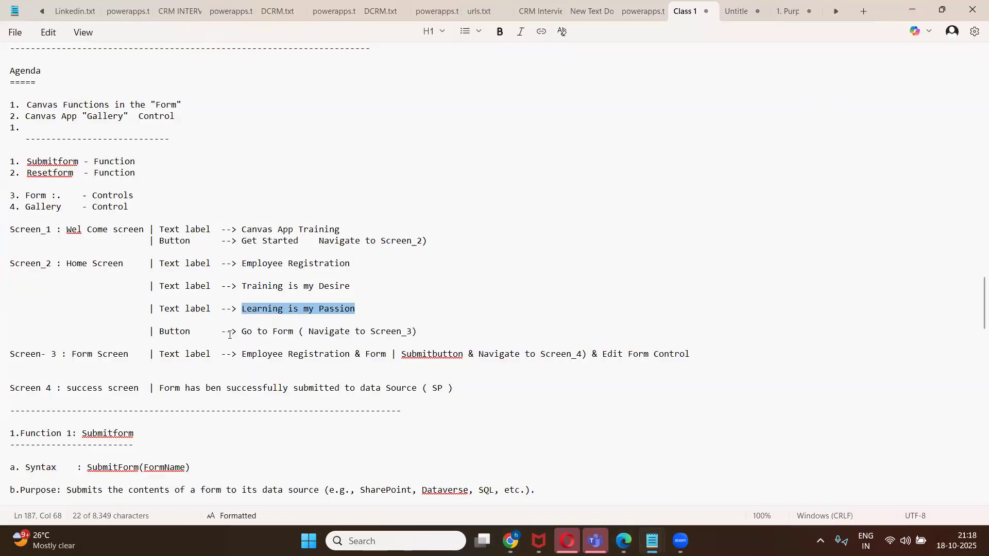
{"action": "left_click", "coordinate": [912, 10]}
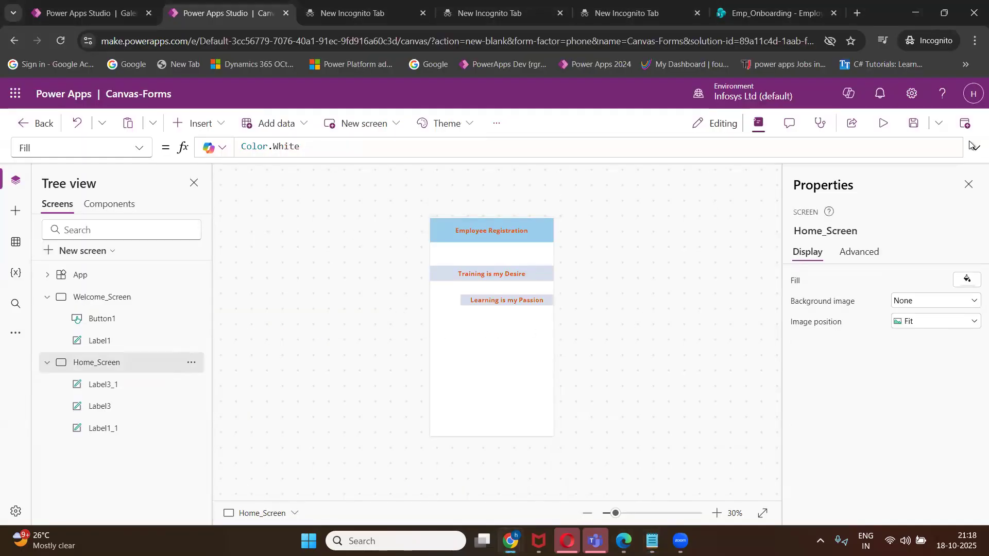
Paste a copy of the Get Started button onto Home_Screen, below the labels.
{"action": "left_click", "coordinate": [111, 301]}
{"action": "left_click", "coordinate": [467, 351]}
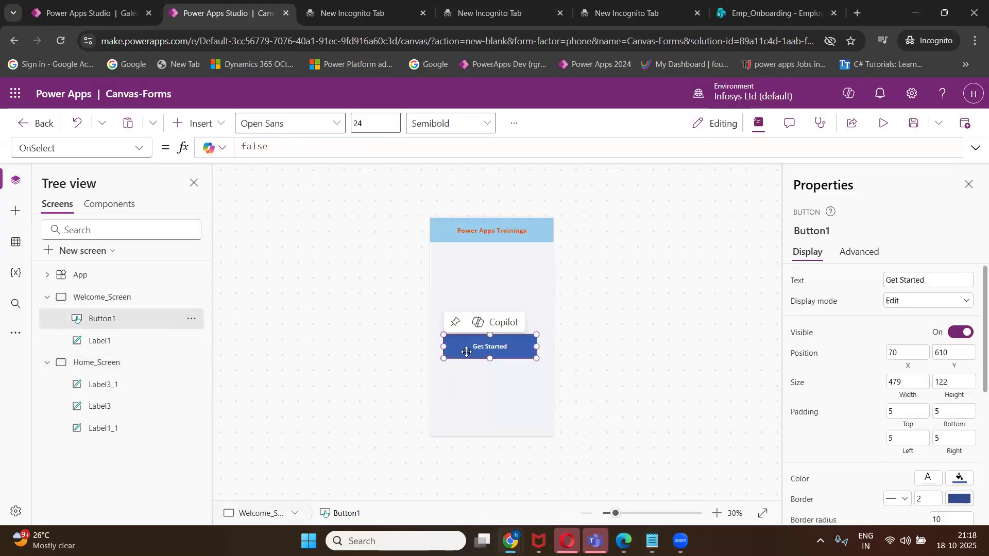
{"action": "left_click", "coordinate": [97, 363]}
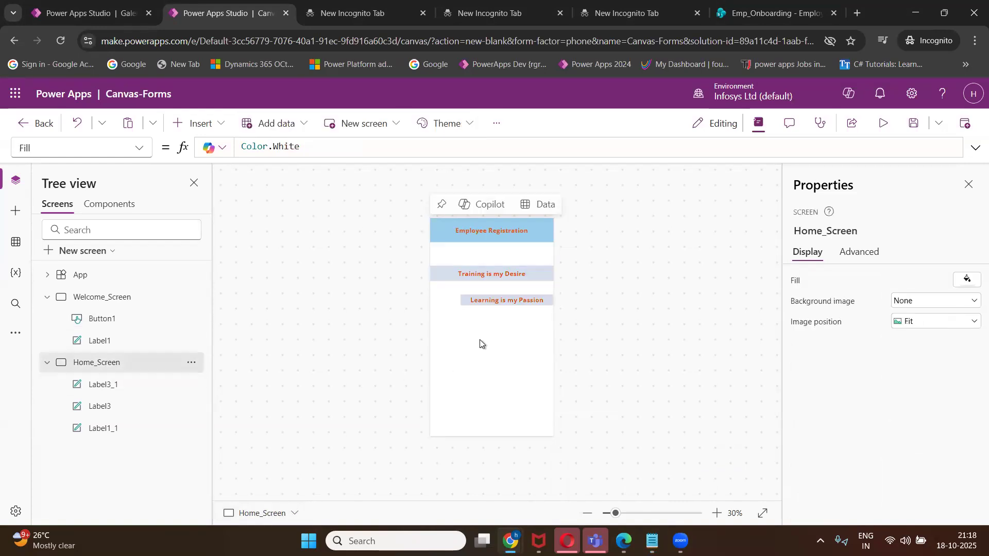
{"action": "key", "text": "ctrl+v"}
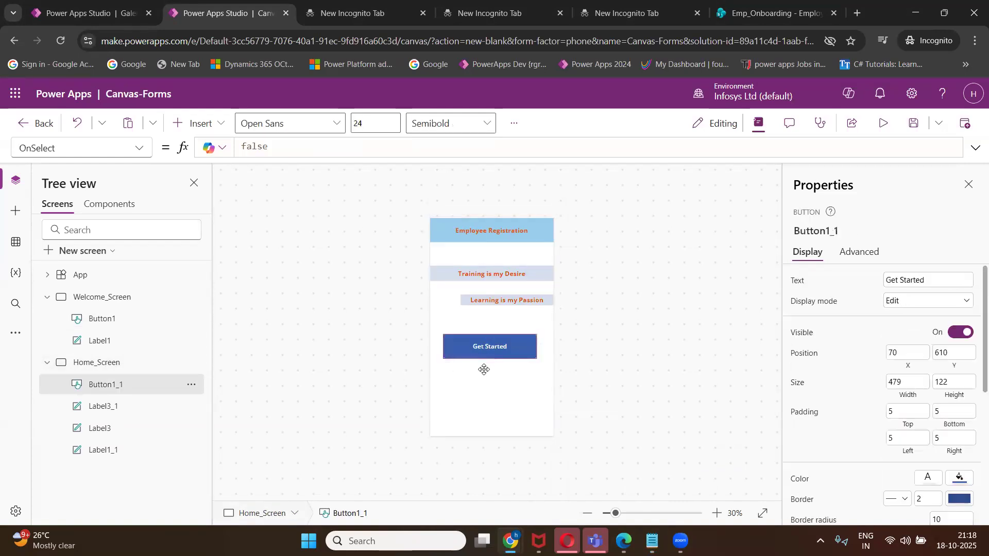
{"action": "left_click_drag", "start_coordinate": [483, 367], "coordinate": [543, 381]}
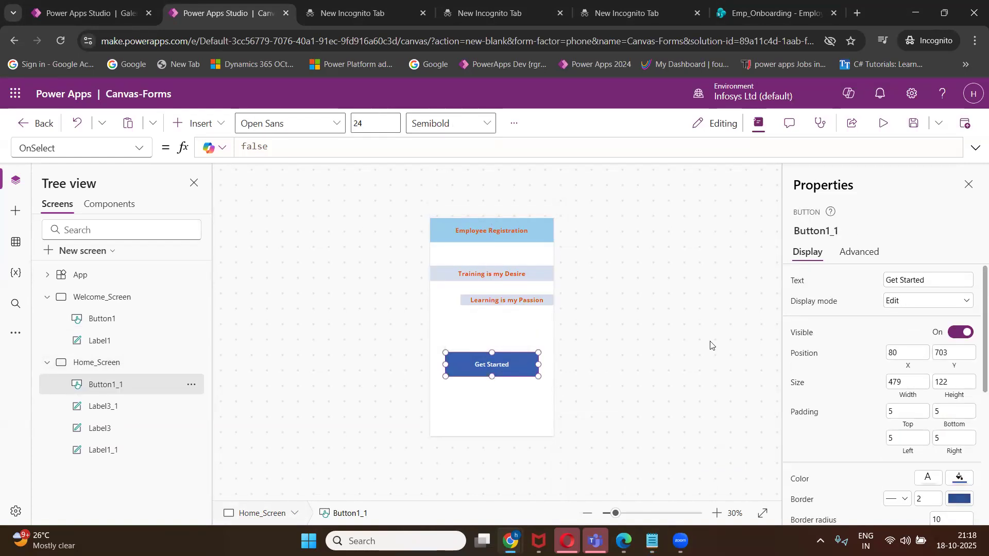
Change the copied button's caption to 'Go to Form'.
{"action": "left_click", "coordinate": [944, 283]}
{"action": "key", "text": "ctrl+a"}
{"action": "type", "text": "Go to F"}
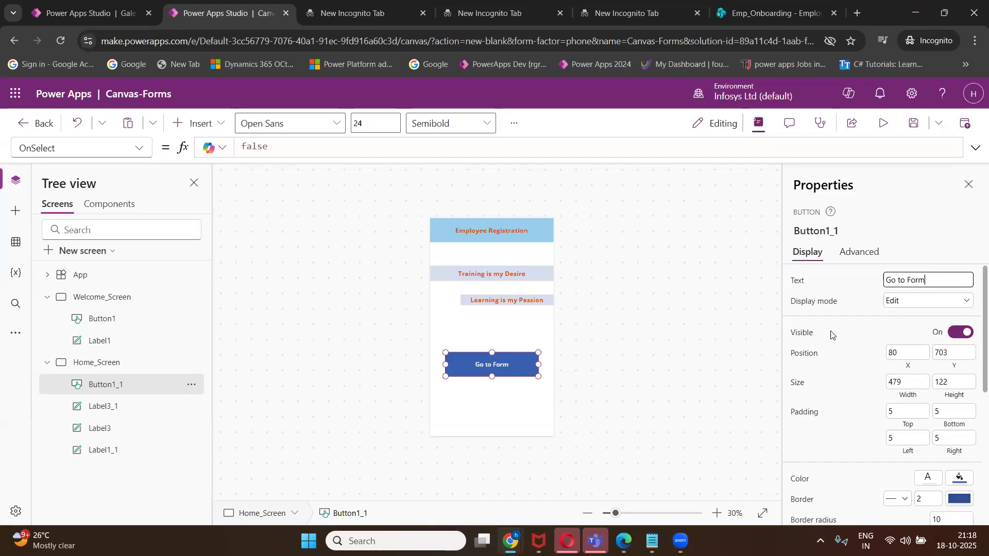
{"action": "left_click", "coordinate": [48, 364]}
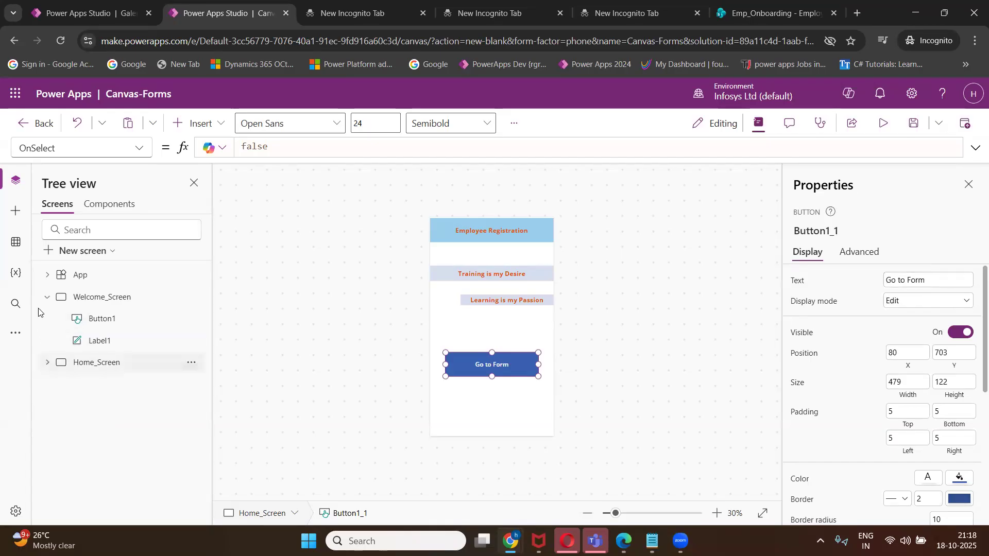
{"action": "left_click", "coordinate": [46, 299]}
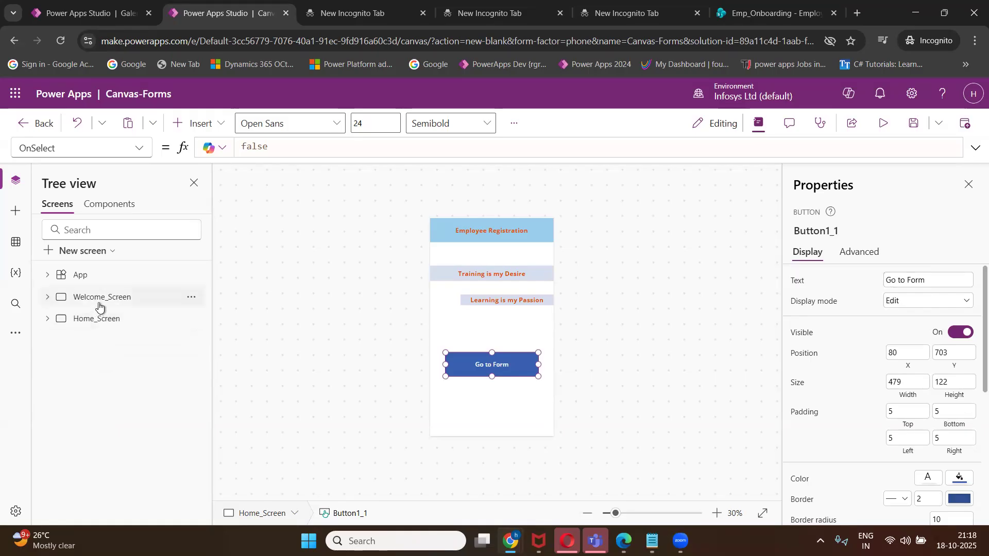
{"action": "left_click", "coordinate": [99, 304]}
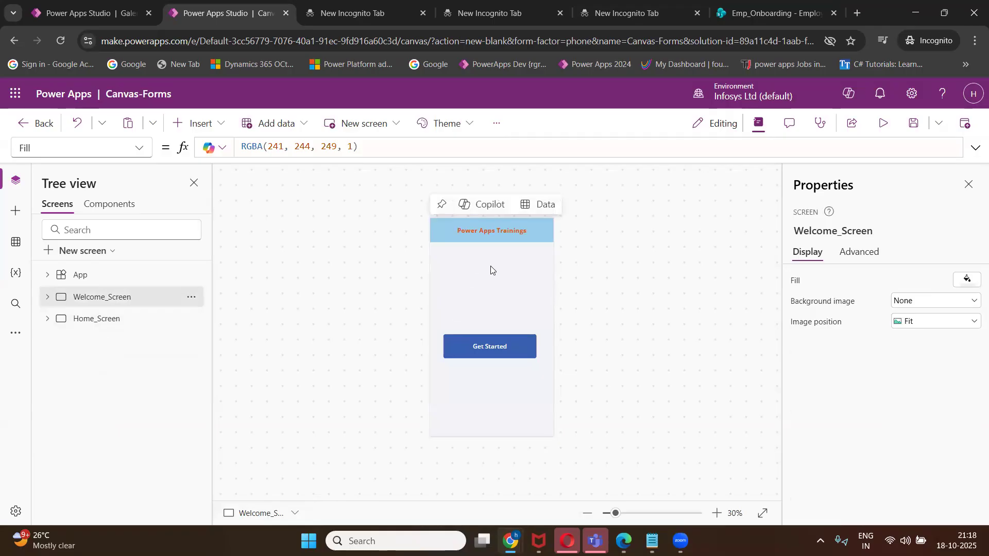
{"action": "left_click", "coordinate": [89, 325]}
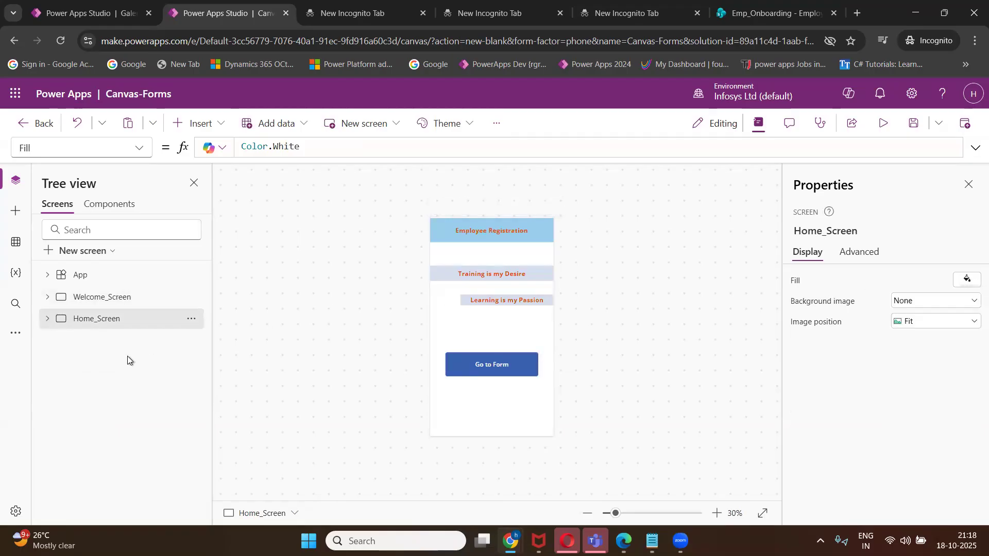
{"action": "mouse_move", "coordinate": [652, 541]}
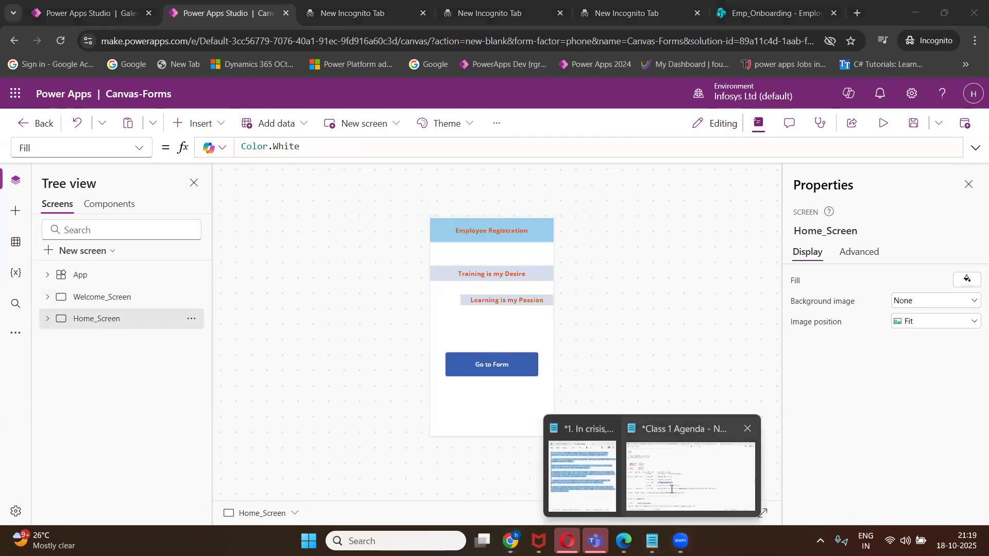
{"action": "left_click", "coordinate": [672, 491]}
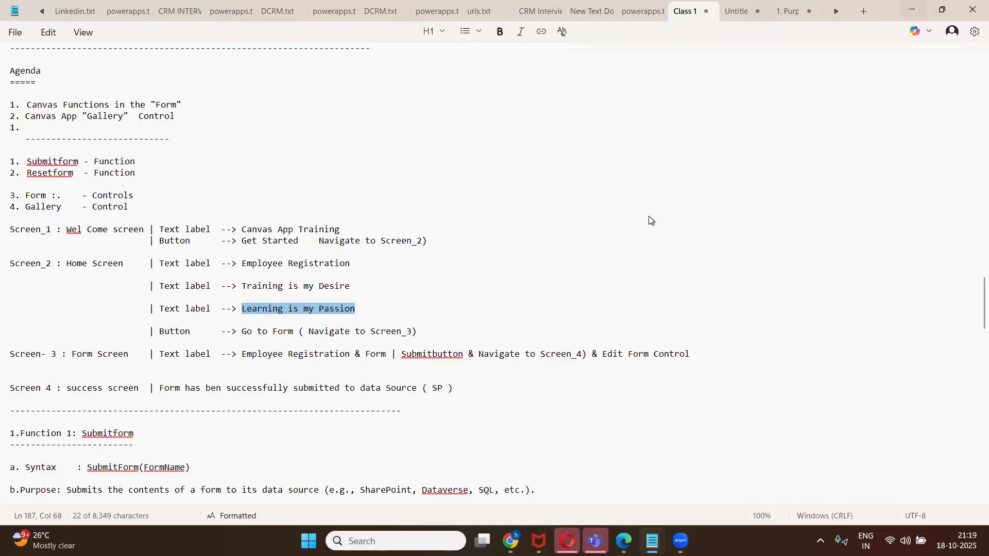
{"action": "key", "text": "alt+Tab"}
Add a blank screen named Form_Screen, then switch to the class notes in Notepad.
{"action": "left_click", "coordinate": [86, 251]}
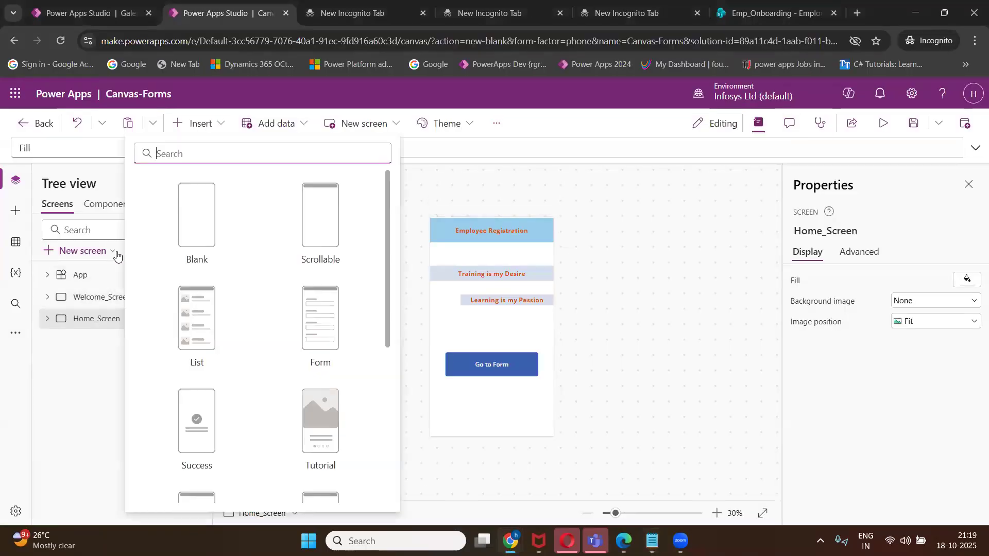
{"action": "left_click", "coordinate": [192, 224]}
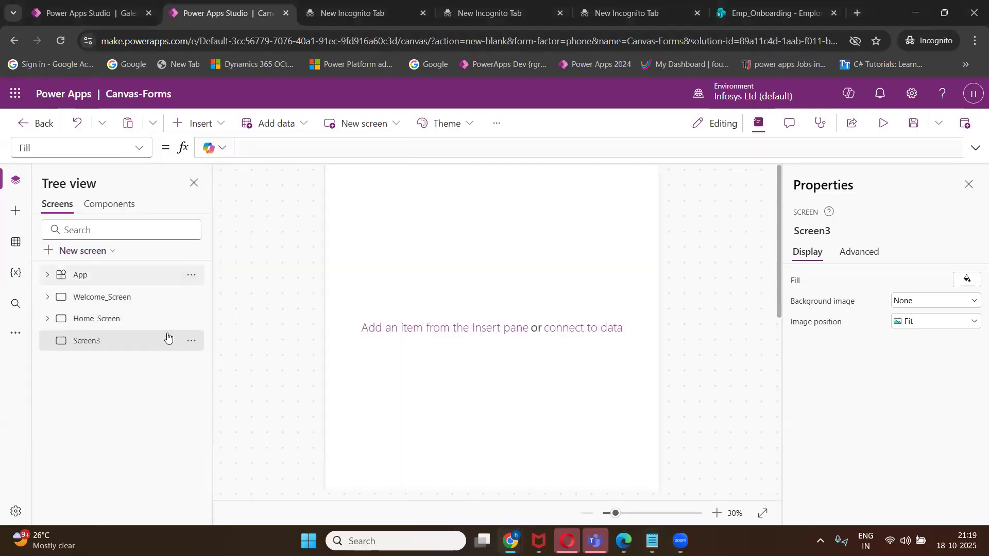
{"action": "left_click", "coordinate": [194, 340]}
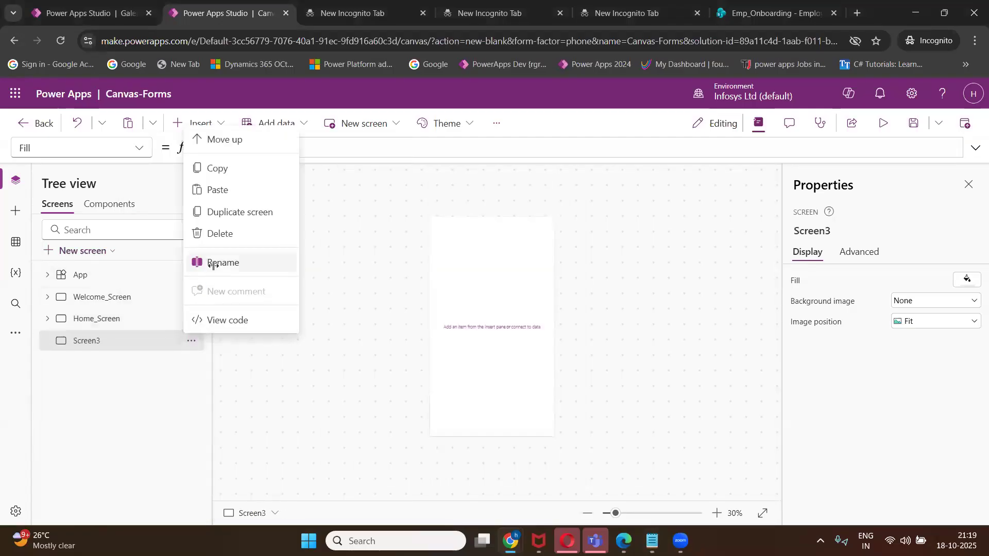
{"action": "left_click", "coordinate": [213, 262]}
{"action": "type", "text": "Form_Screen"}
{"action": "key", "text": "Return"}
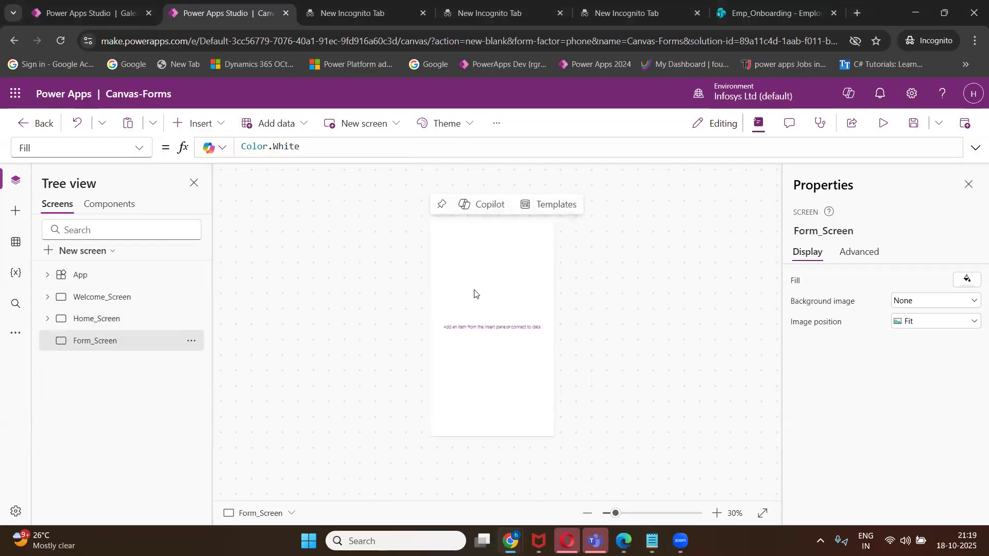
{"action": "mouse_move", "coordinate": [652, 541]}
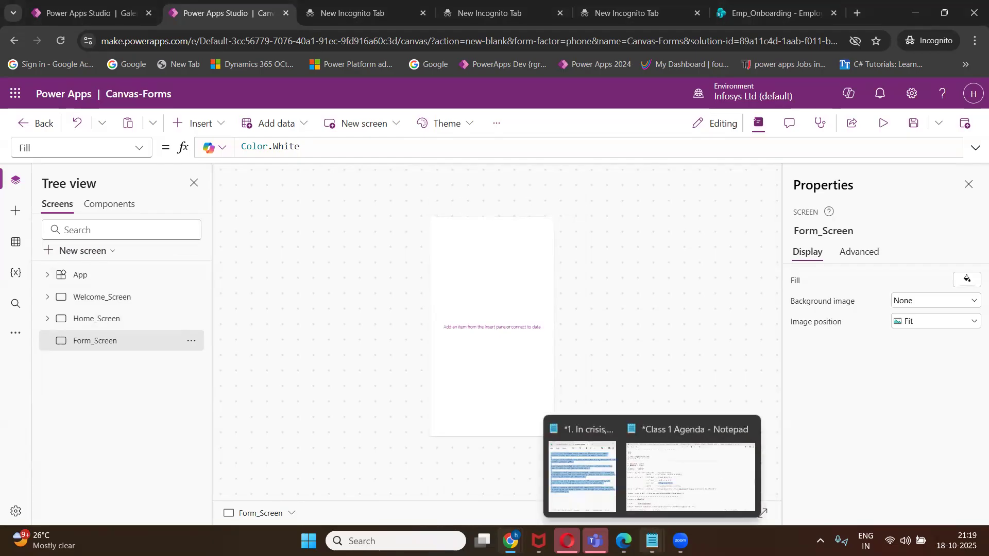
{"action": "left_click", "coordinate": [668, 484]}
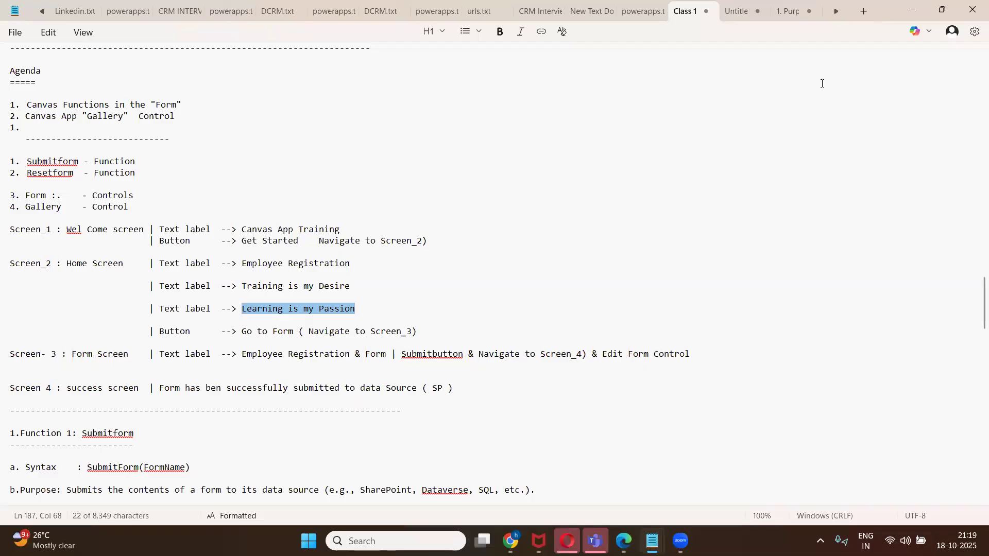
Copy the Employee Registration header label from Home_Screen onto Form_Screen.
{"action": "key", "text": "alt+Tab"}
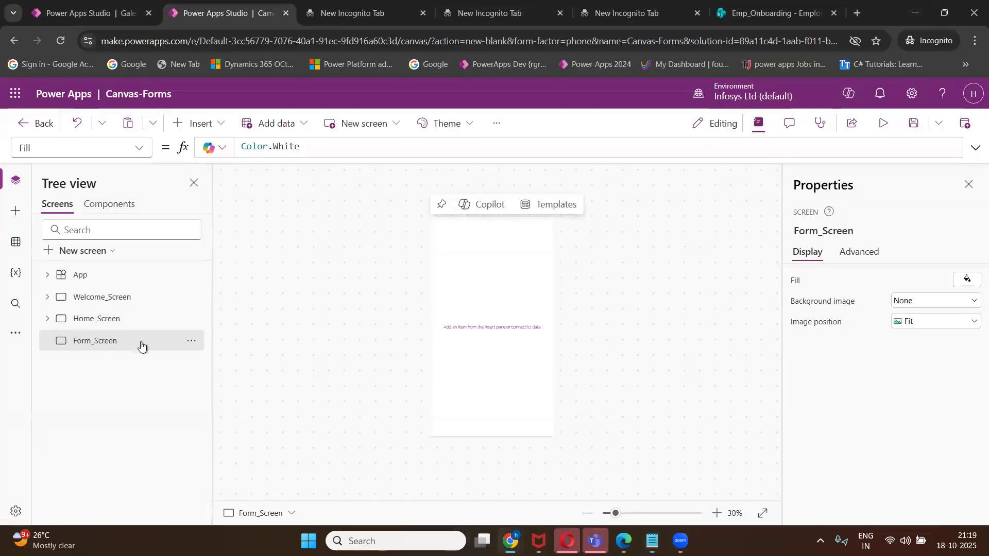
{"action": "left_click", "coordinate": [114, 319]}
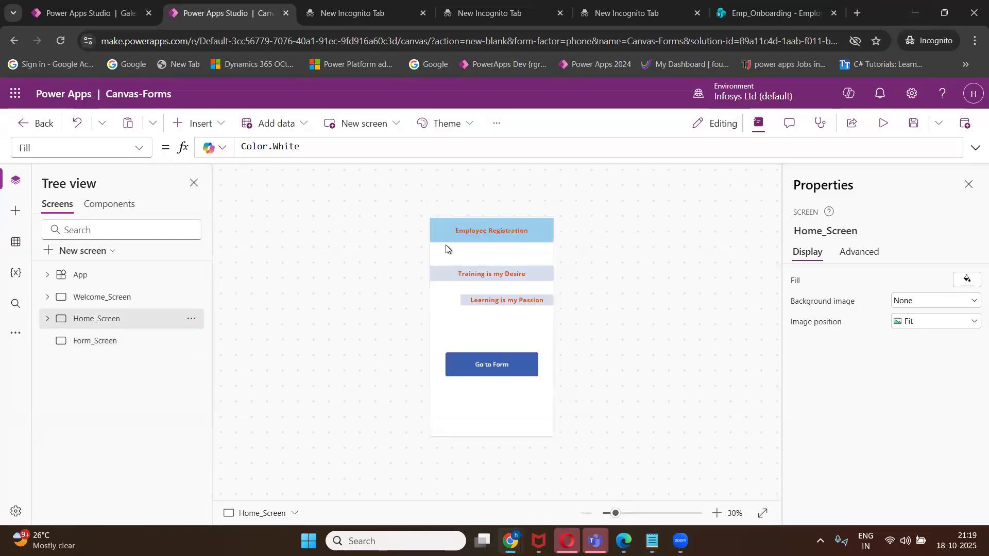
{"action": "left_click", "coordinate": [472, 235]}
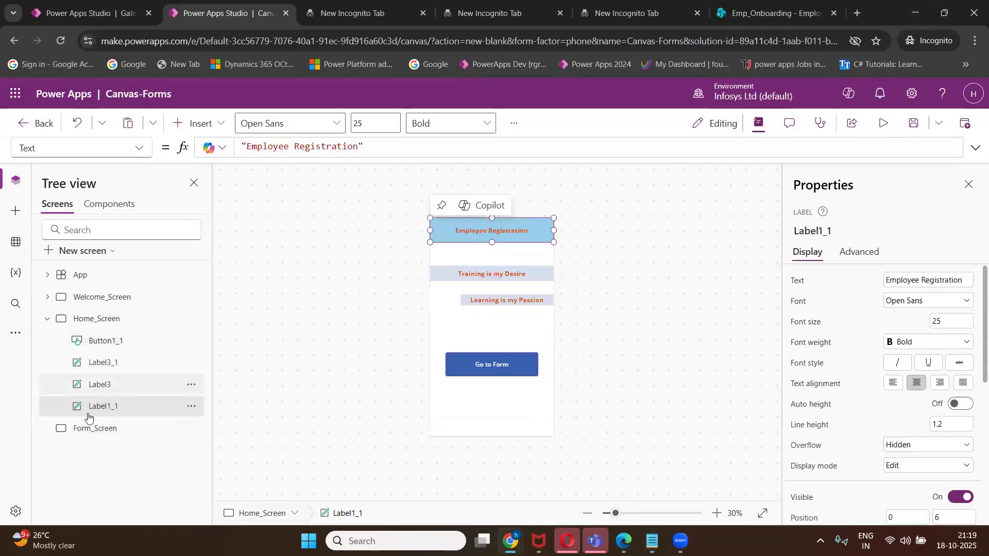
{"action": "double_click", "coordinate": [98, 429]}
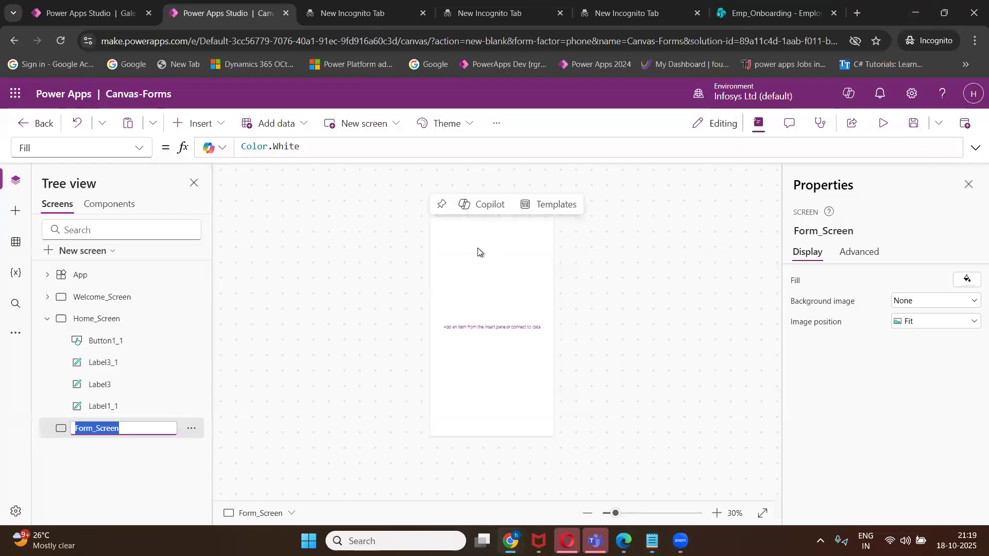
{"action": "key", "text": "ctrl+v"}
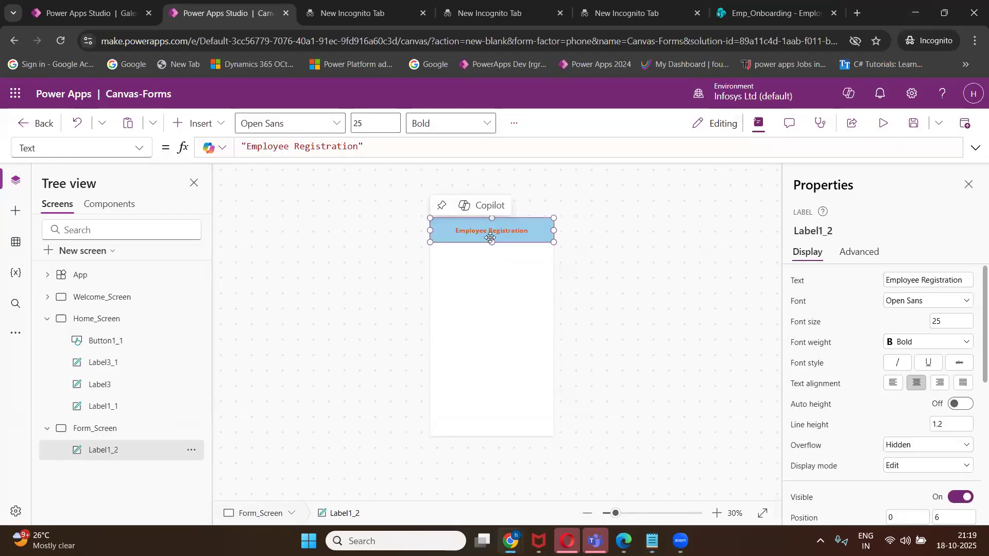
{"action": "left_click", "coordinate": [485, 292]}
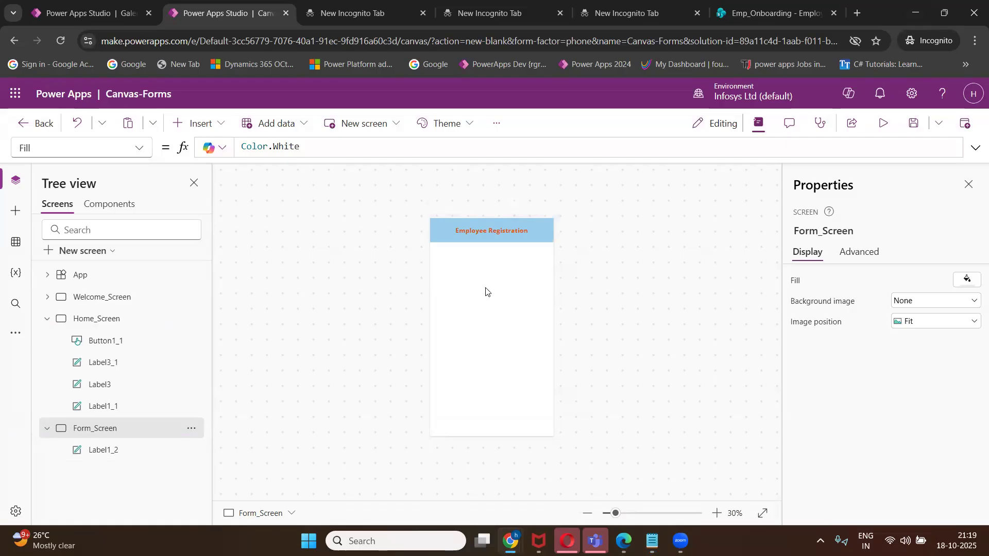
Insert an edit form, Form1, on Form_Screen and open its data source choices.
{"action": "left_click", "coordinate": [220, 125]}
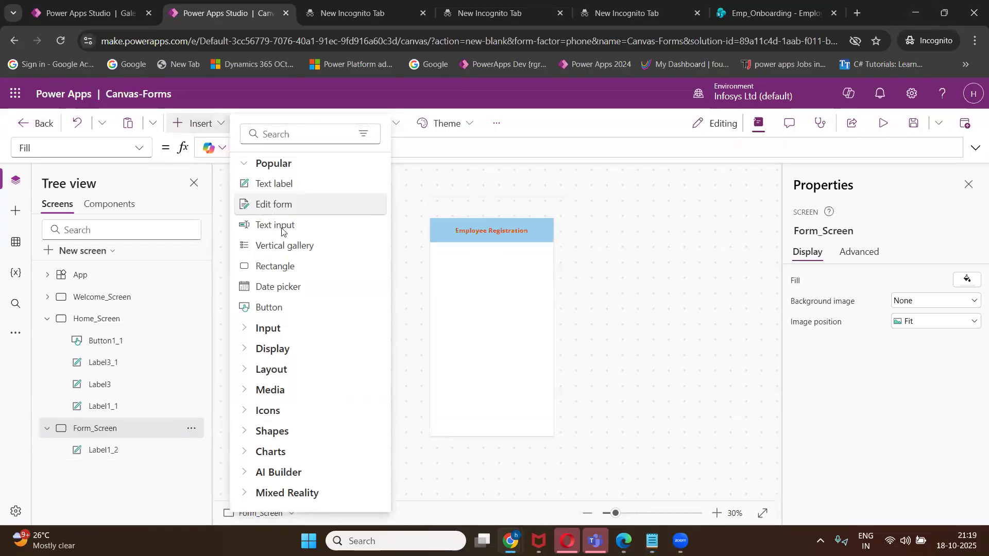
{"action": "left_click", "coordinate": [267, 209]}
{"action": "left_click", "coordinate": [612, 242]}
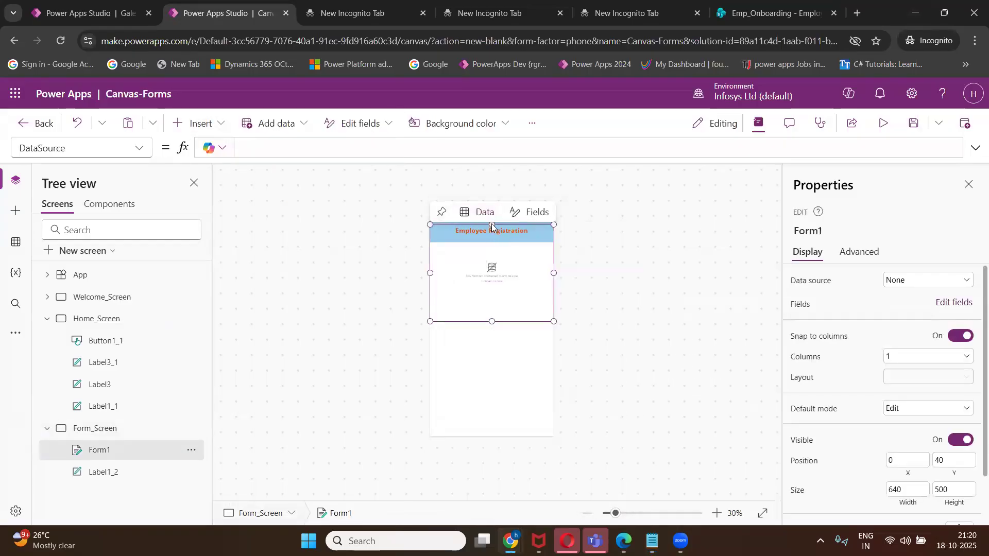
{"action": "left_click", "coordinate": [450, 267]}
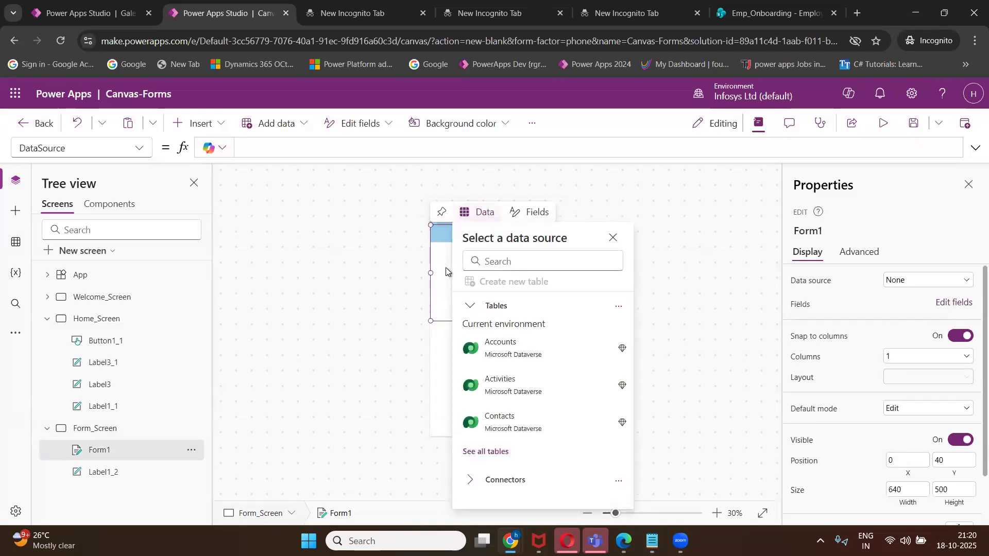
{"action": "left_click", "coordinate": [446, 268]}
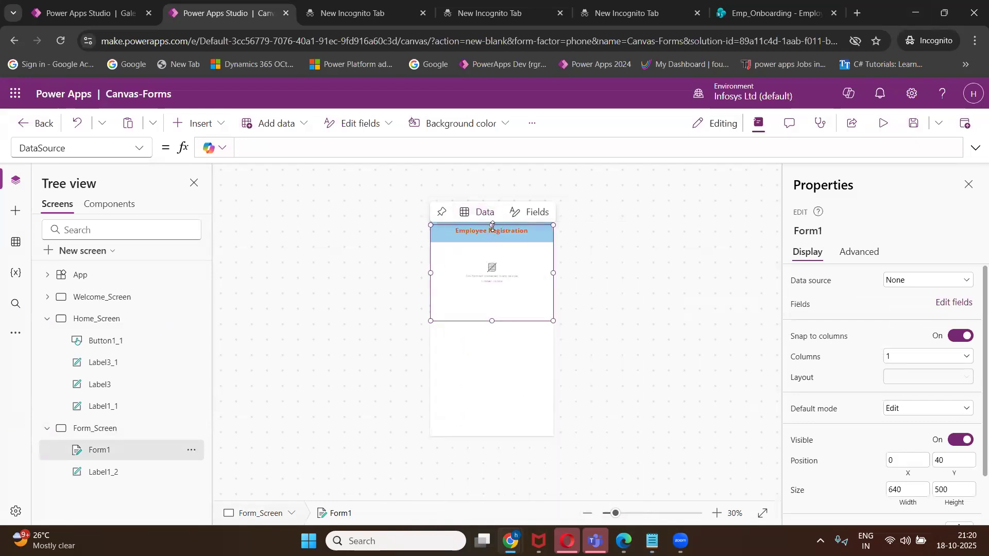
Move Form1's top below the header and stretch it down to 640 by 769.
{"action": "left_click_drag", "start_coordinate": [492, 225], "coordinate": [490, 248]}
{"action": "left_click_drag", "start_coordinate": [490, 320], "coordinate": [496, 393]}
{"action": "left_click", "coordinate": [503, 424]}
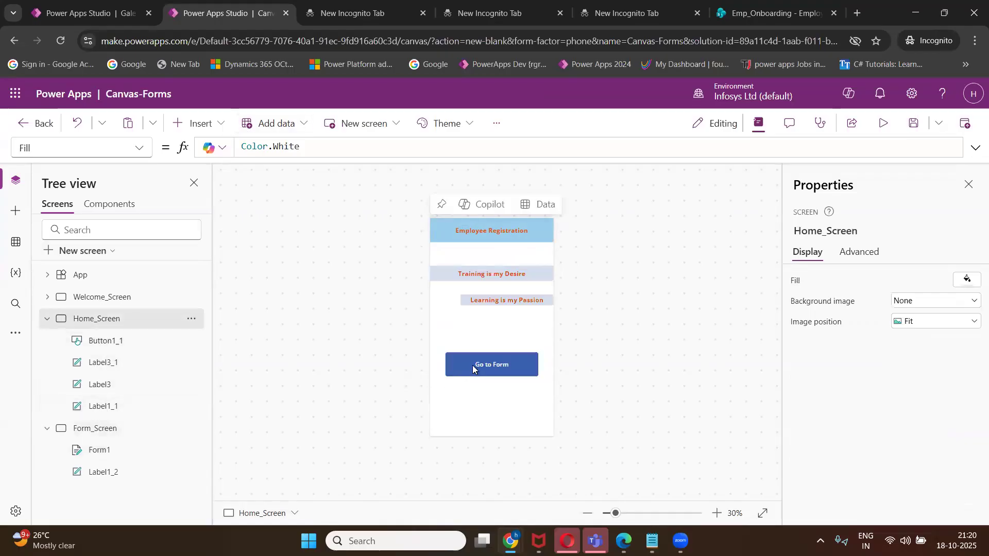
Paste two copies of the Go to Form button side by side at Form_Screen's bottom.
{"action": "left_click", "coordinate": [473, 365]}
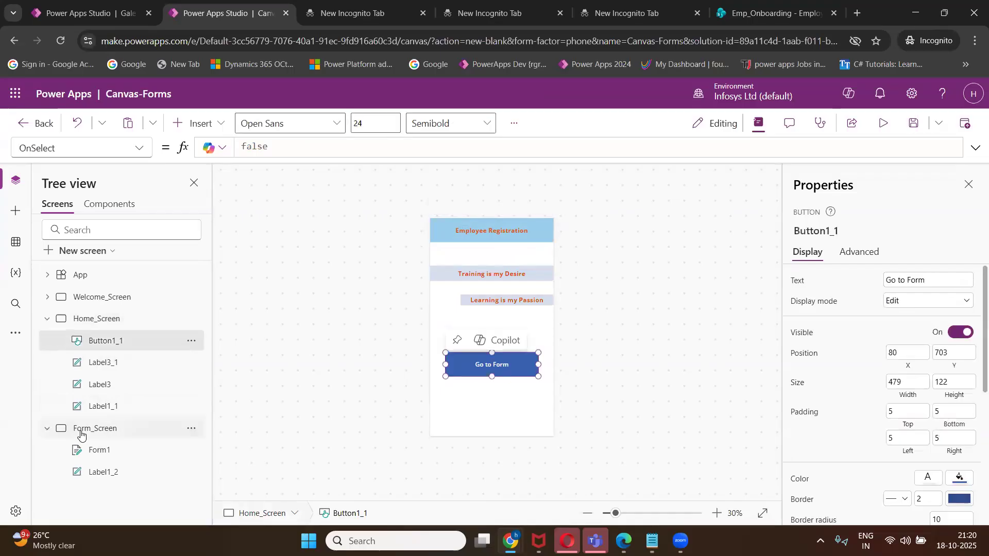
{"action": "left_click", "coordinate": [88, 430]}
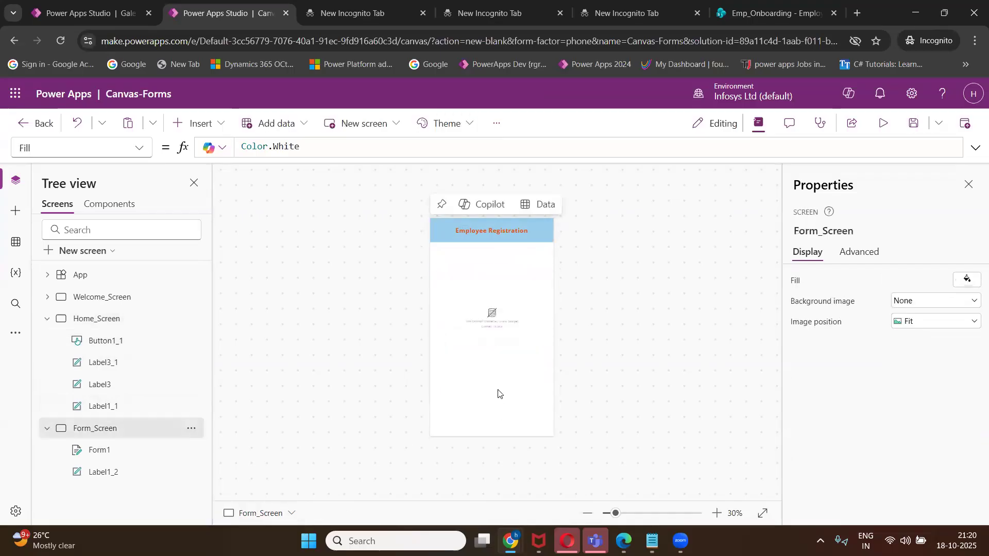
{"action": "key", "text": "ctrl+v"}
{"action": "left_click_drag", "start_coordinate": [489, 369], "coordinate": [438, 425]}
{"action": "left_click", "coordinate": [503, 422]}
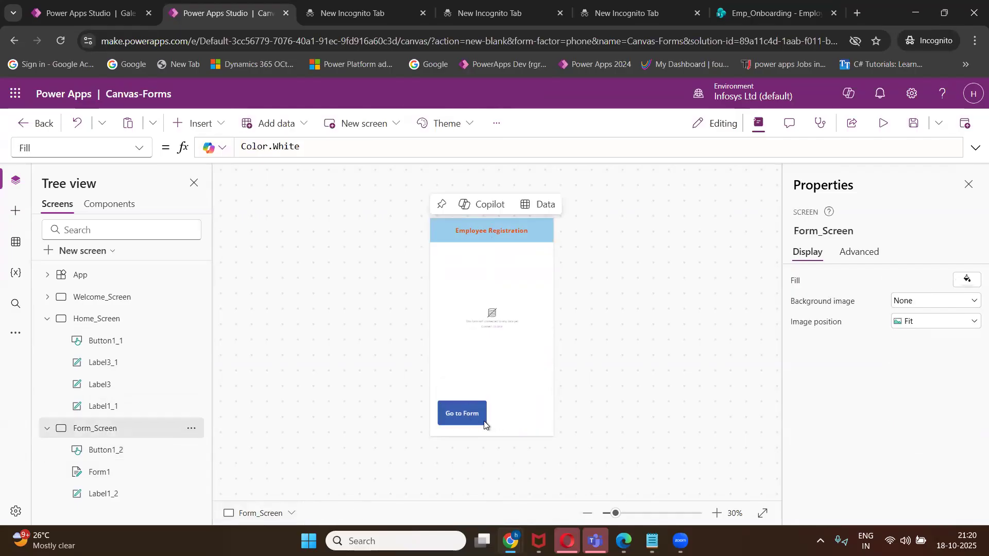
{"action": "left_click", "coordinate": [467, 421]}
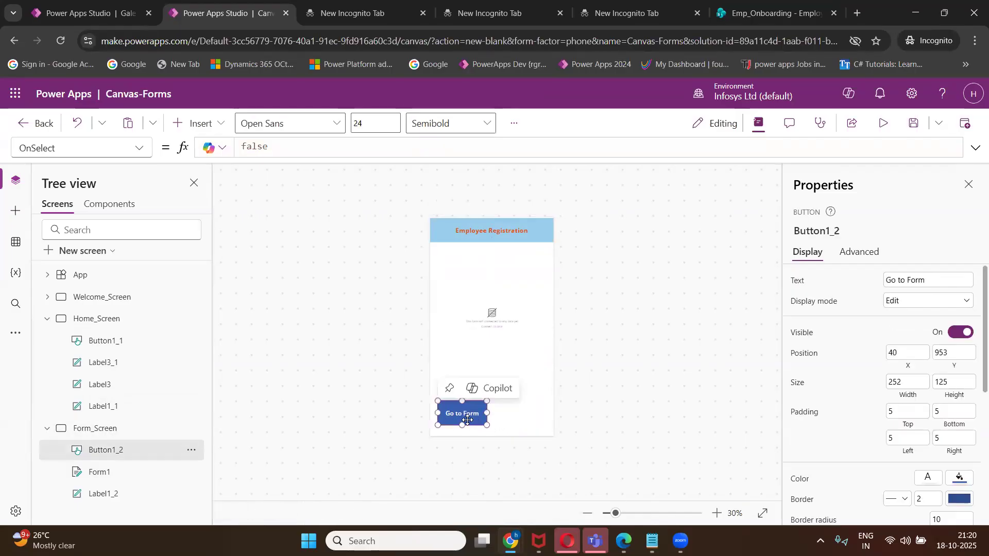
{"action": "left_click", "coordinate": [522, 426]}
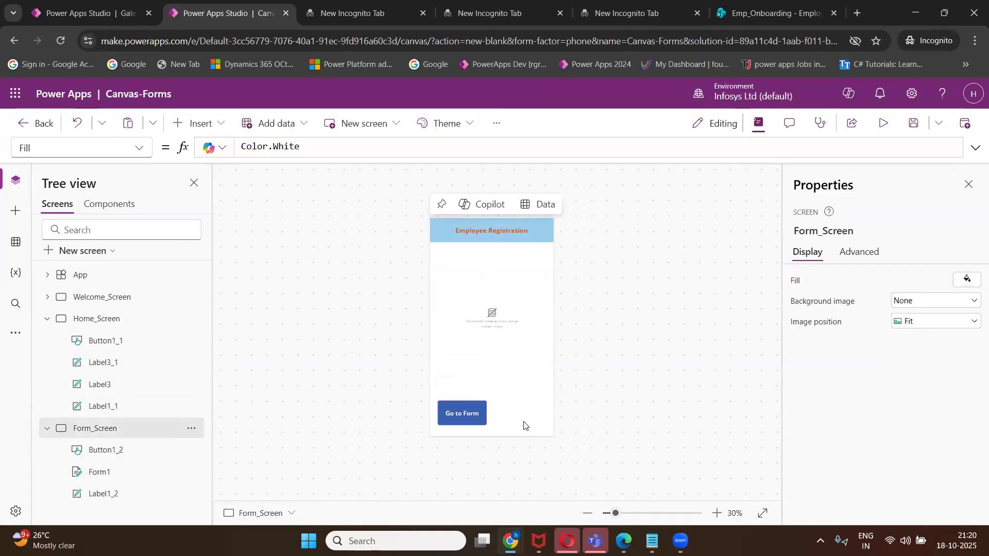
{"action": "key", "text": "ctrl+v"}
{"action": "left_click_drag", "start_coordinate": [459, 416], "coordinate": [518, 417]}
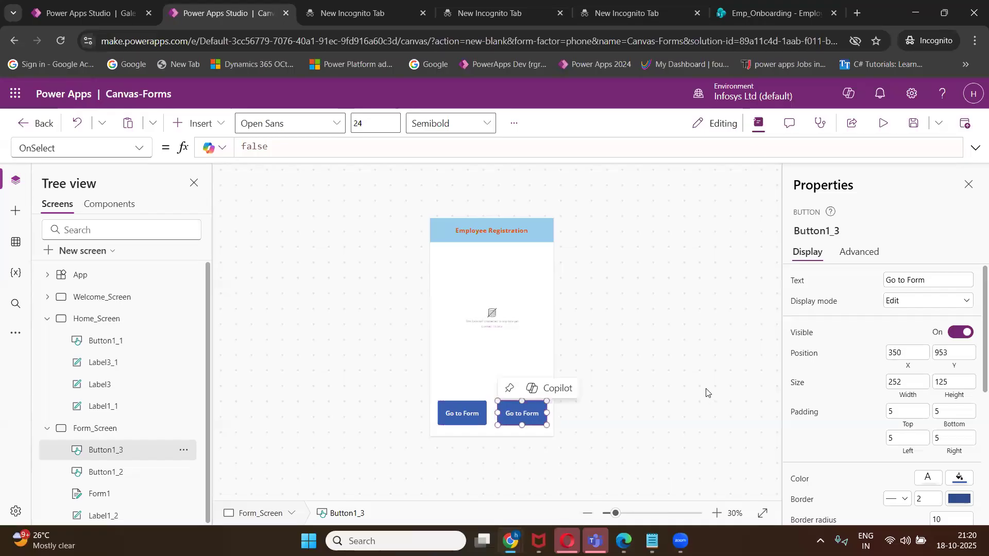
Caption the right button 'Submit' and the left button 'Reset'.
{"action": "left_click", "coordinate": [928, 281]}
{"action": "key", "text": "BackSpace"}
{"action": "key", "text": "BackSpace"}
{"action": "key", "text": "BackSpace"}
{"action": "key", "text": "BackSpace"}
{"action": "key", "text": "BackSpace"}
{"action": "key", "text": "BackSpace"}
{"action": "key", "text": "BackSpace"}
{"action": "key", "text": "BackSpace"}
{"action": "key", "text": "BackSpace"}
{"action": "key", "text": "BackSpace"}
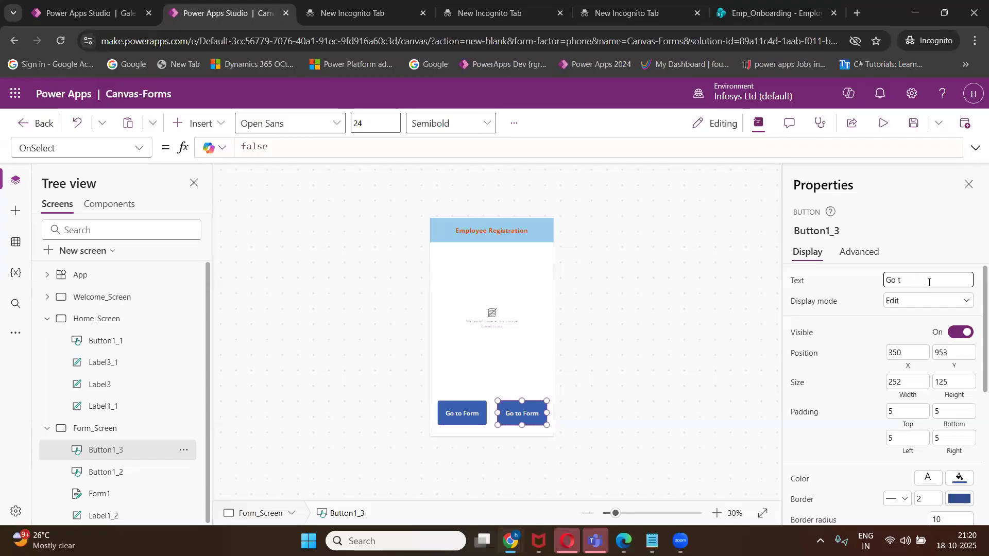
{"action": "type", "text": "Submit"}
{"action": "left_click", "coordinate": [474, 416]}
{"action": "left_click", "coordinate": [938, 285]}
{"action": "key", "text": "BackSpace"}
{"action": "key", "text": "BackSpace"}
{"action": "key", "text": "BackSpace"}
{"action": "key", "text": "BackSpace"}
{"action": "key", "text": "BackSpace"}
{"action": "key", "text": "BackSpace"}
{"action": "key", "text": "BackSpace"}
{"action": "key", "text": "BackSpace"}
{"action": "key", "text": "BackSpace"}
{"action": "key", "text": "BackSpace"}
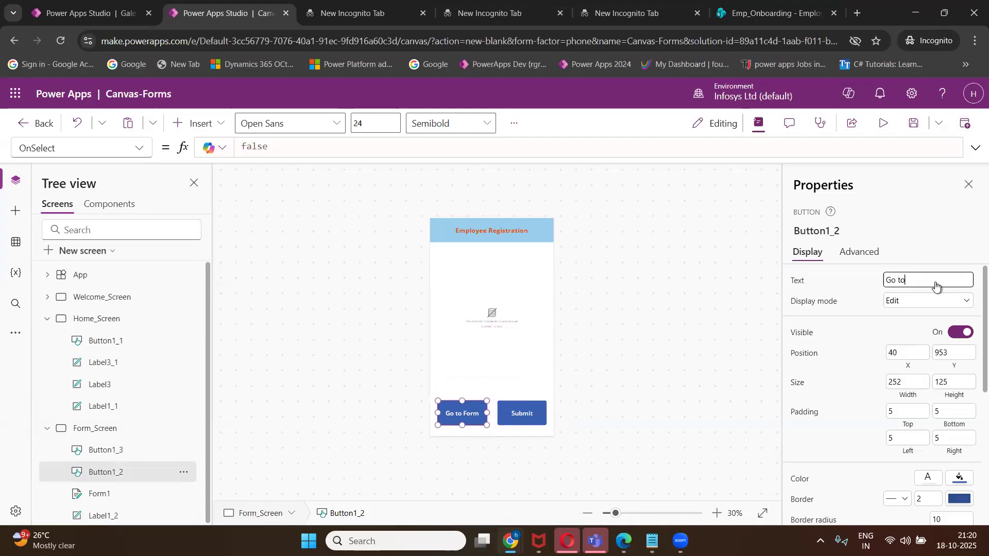
{"action": "type", "text": "Reset"}
{"action": "left_click", "coordinate": [589, 402]}
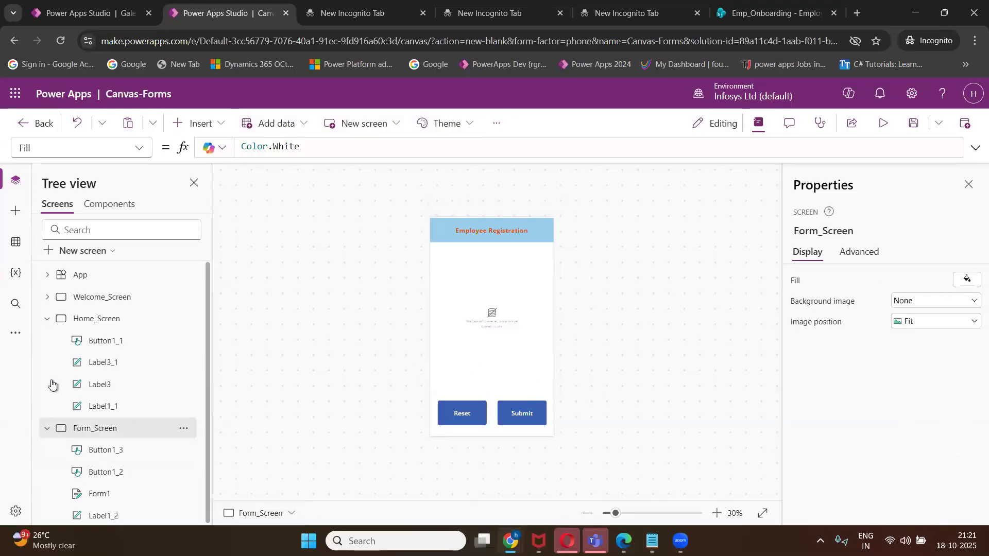
Add a new screen using the Success layout.
{"action": "left_click", "coordinate": [47, 322]}
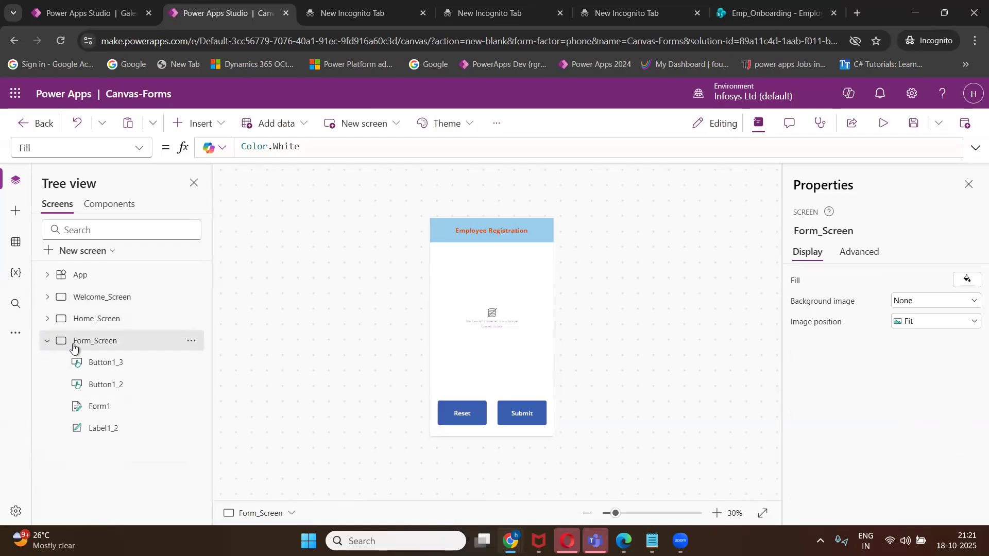
{"action": "left_click", "coordinate": [468, 299]}
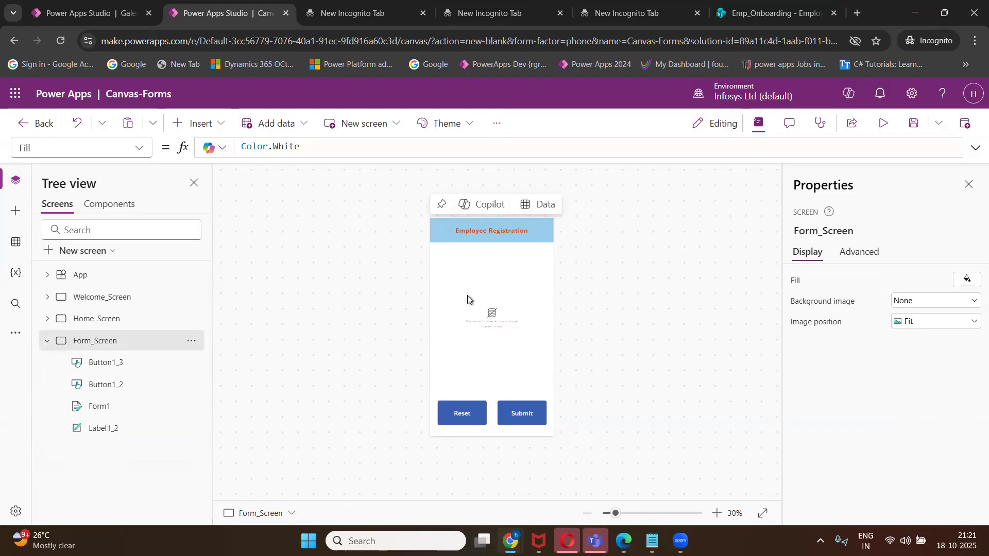
{"action": "left_click", "coordinate": [48, 343]}
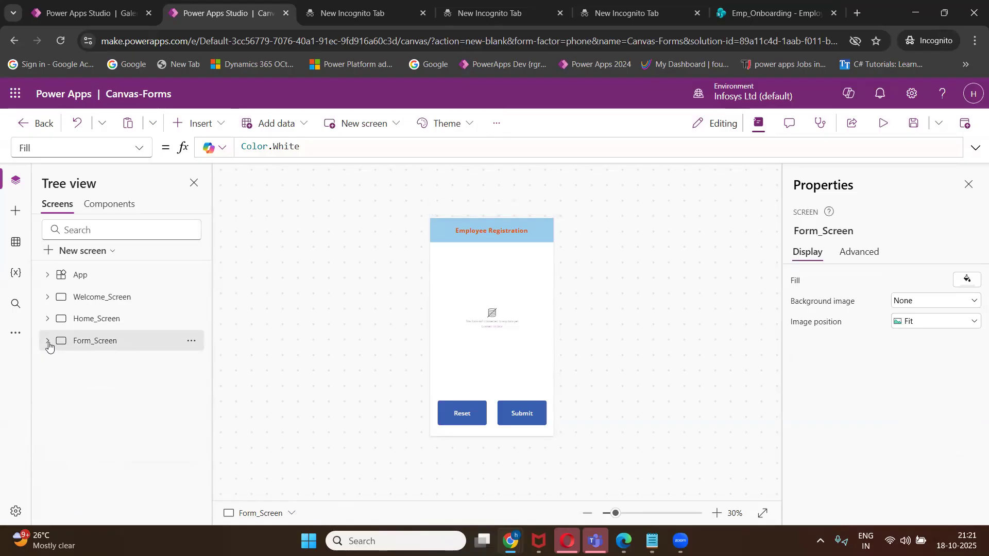
{"action": "left_click", "coordinate": [78, 253]}
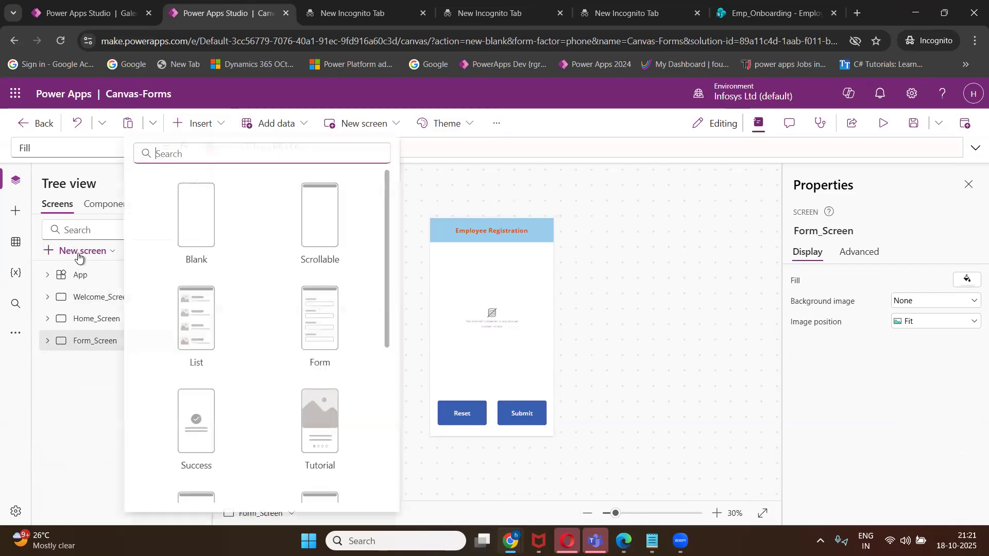
{"action": "scroll", "coordinate": [198, 412], "scroll_direction": "down", "scroll_amount": 1}
{"action": "left_click", "coordinate": [195, 374]}
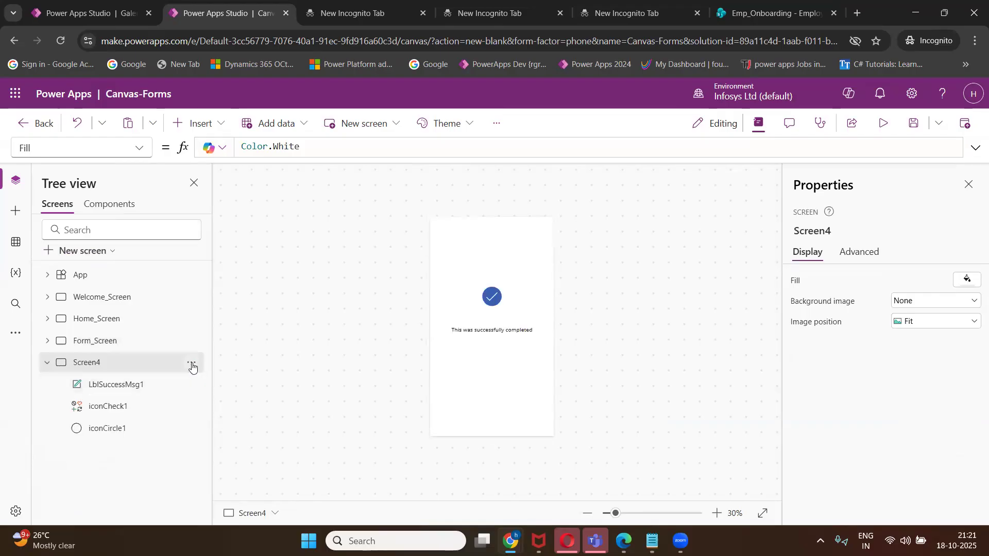
Rename the new screen to Success-Screen.
{"action": "left_click", "coordinate": [191, 362]}
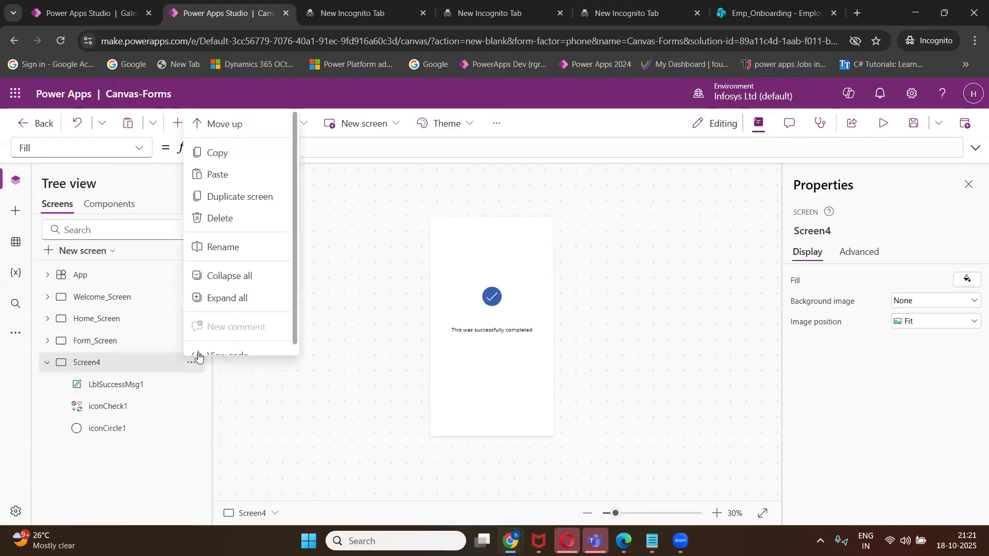
{"action": "left_click", "coordinate": [224, 237]}
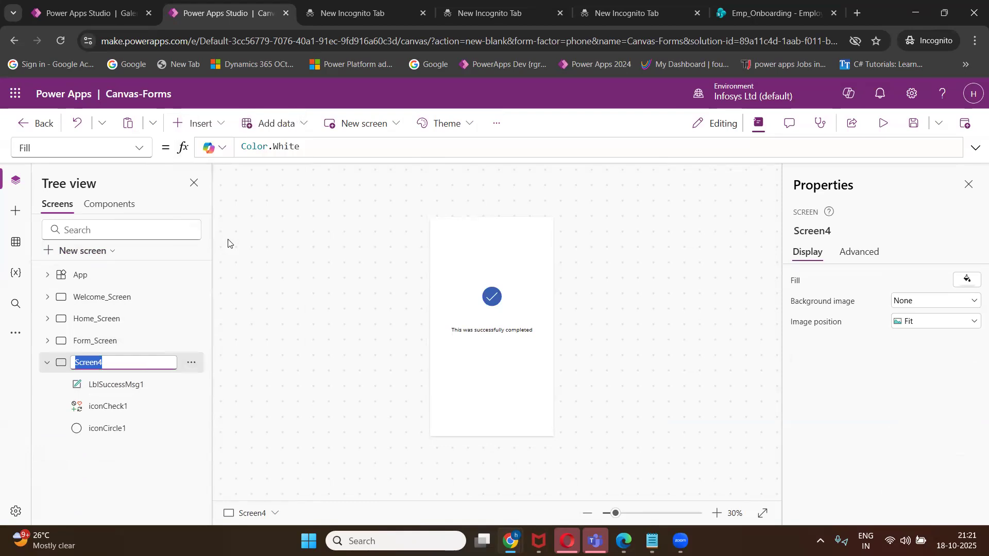
{"action": "type", "text": "Success-Screen"}
{"action": "key", "text": "Return"}
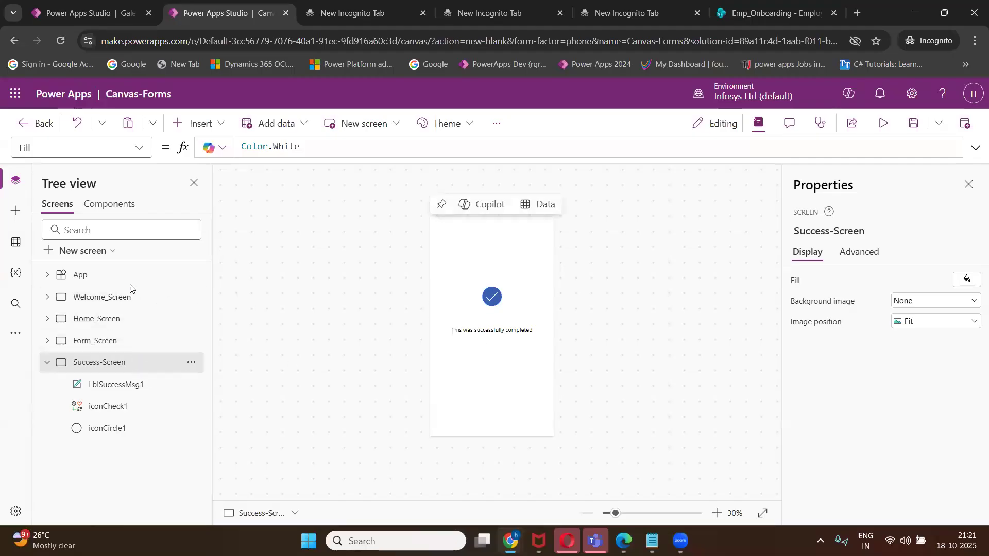
Review each of the four screens, then return to Form_Screen.
{"action": "left_click", "coordinate": [93, 297]}
{"action": "left_click", "coordinate": [93, 319]}
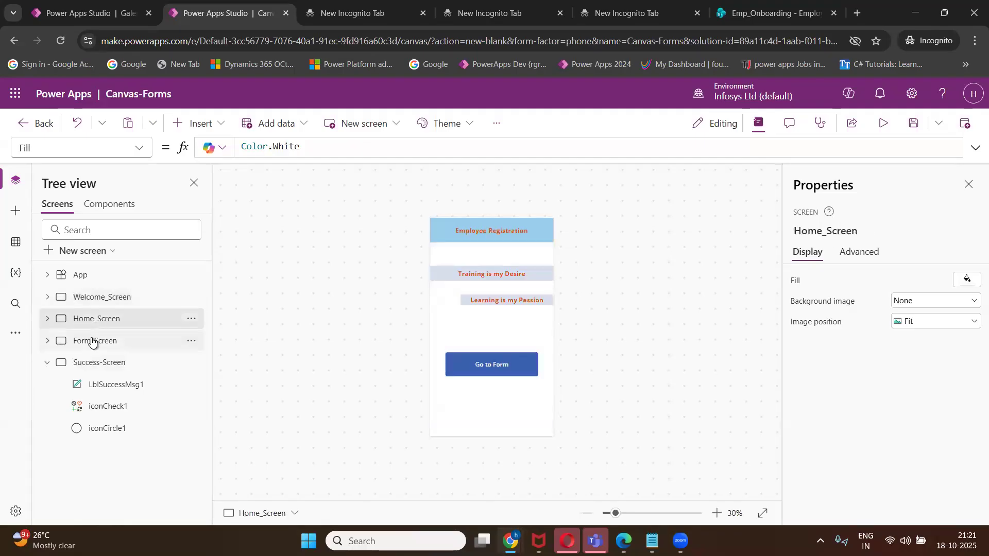
{"action": "left_click", "coordinate": [90, 341]}
{"action": "left_click", "coordinate": [93, 363]}
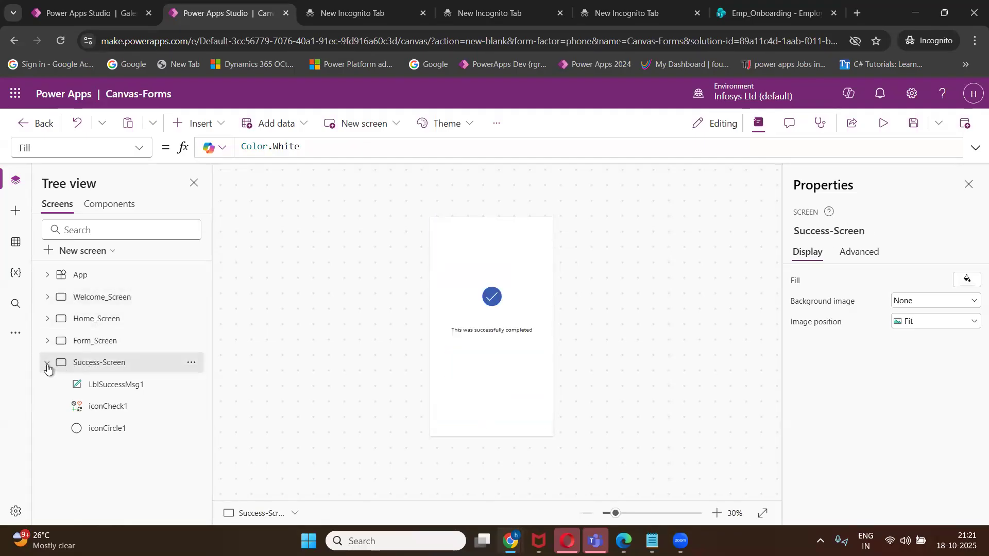
{"action": "left_click", "coordinate": [47, 362]}
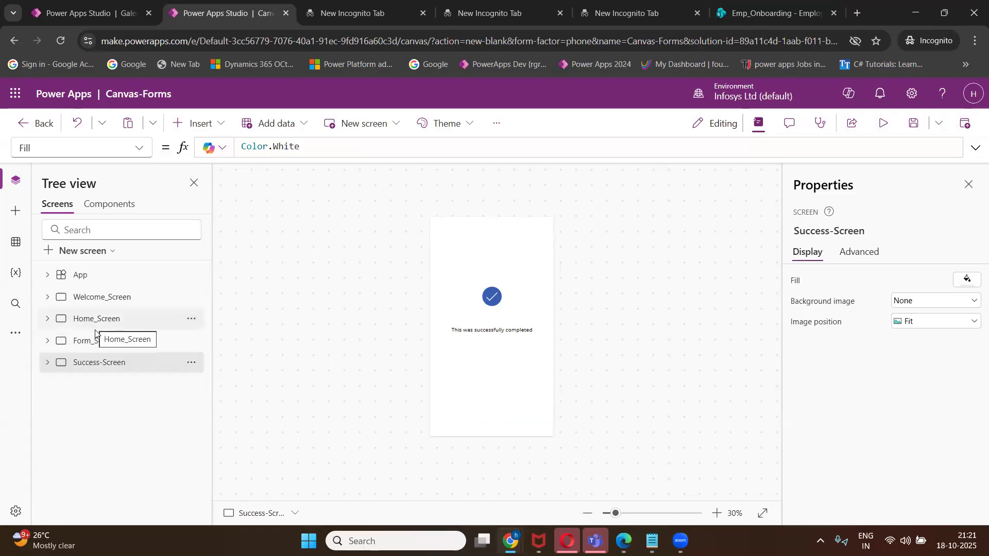
{"action": "left_click", "coordinate": [92, 346]}
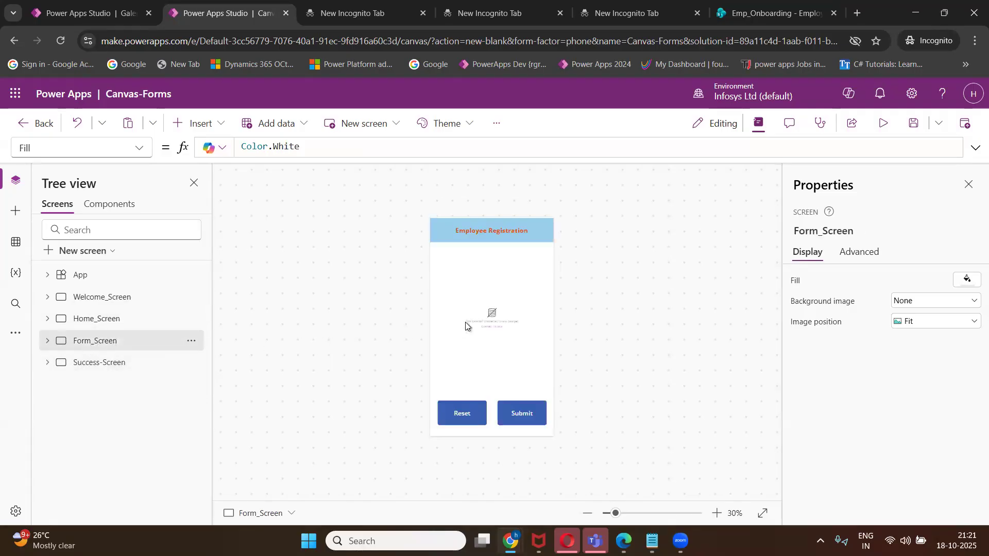
{"action": "mouse_move", "coordinate": [509, 291]}
{"action": "left_click", "coordinate": [944, 17]}
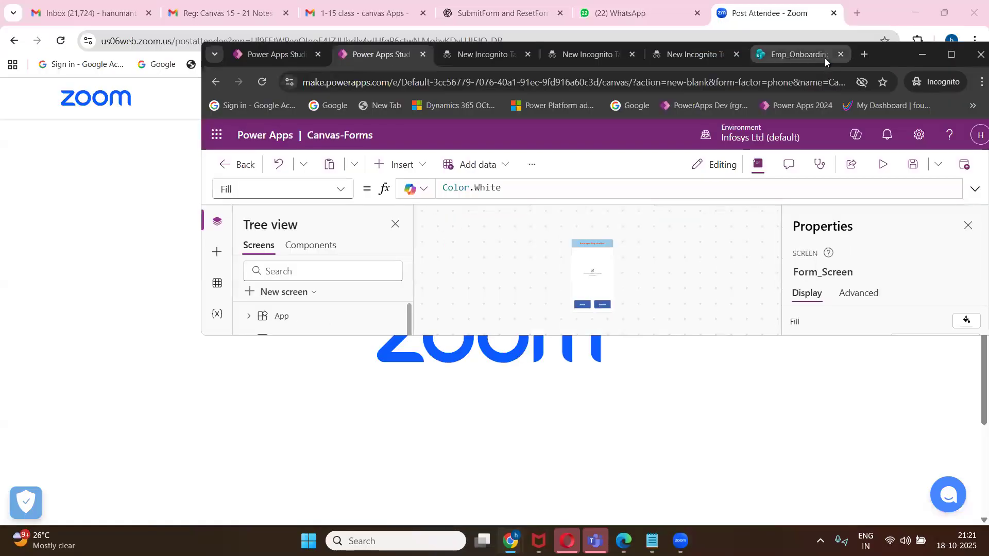
{"action": "left_click", "coordinate": [824, 56]}
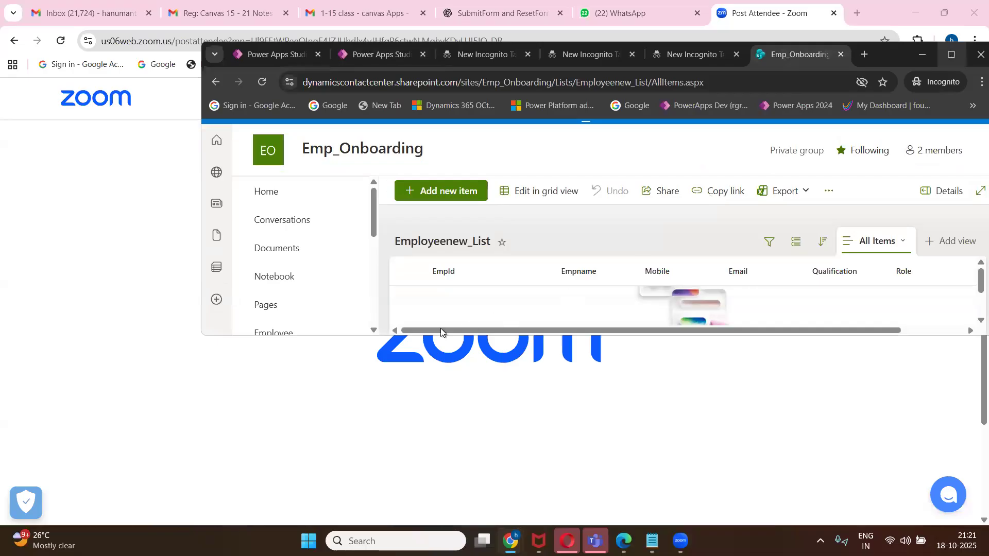
{"action": "left_click", "coordinate": [952, 54]}
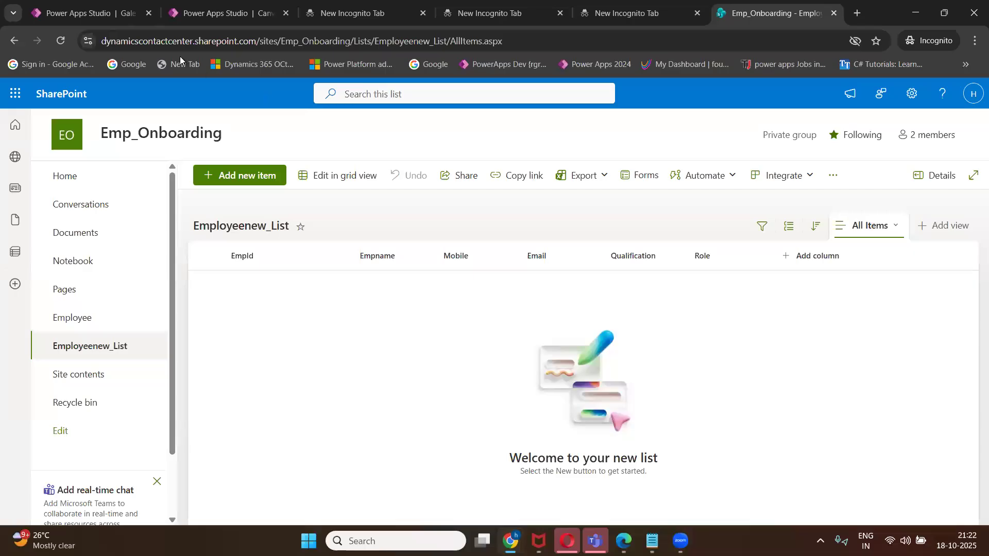
{"action": "left_click", "coordinate": [178, 16]}
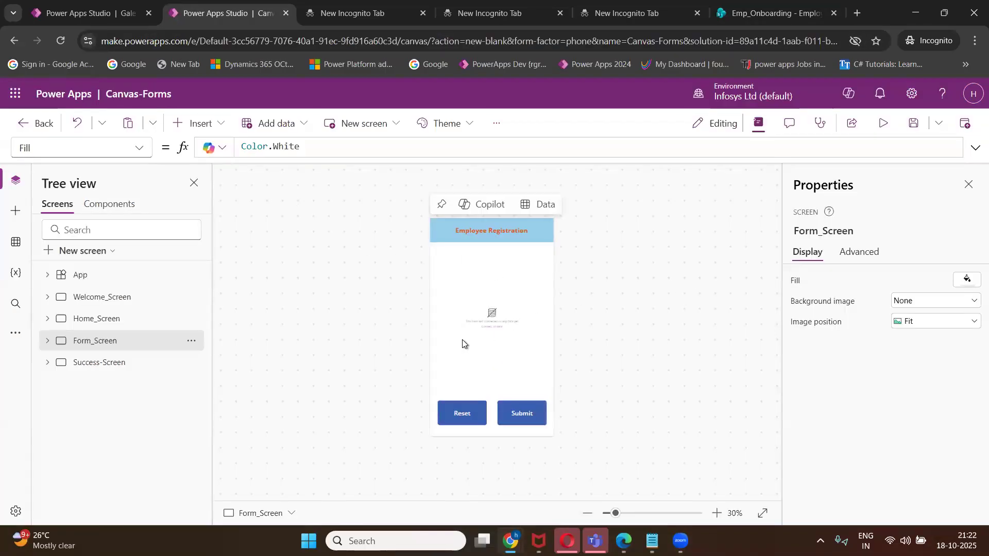
{"action": "left_click", "coordinate": [486, 315]}
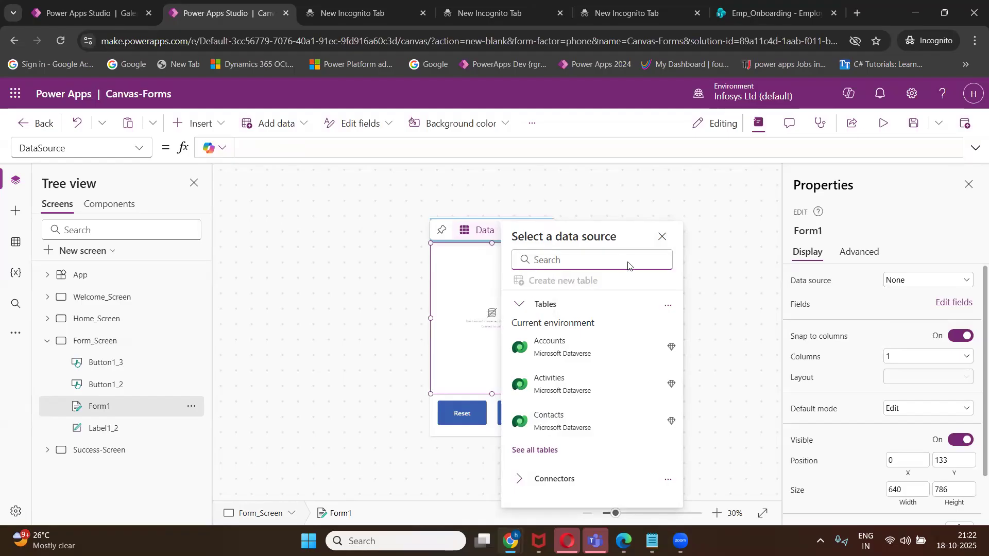
{"action": "left_click", "coordinate": [662, 238]}
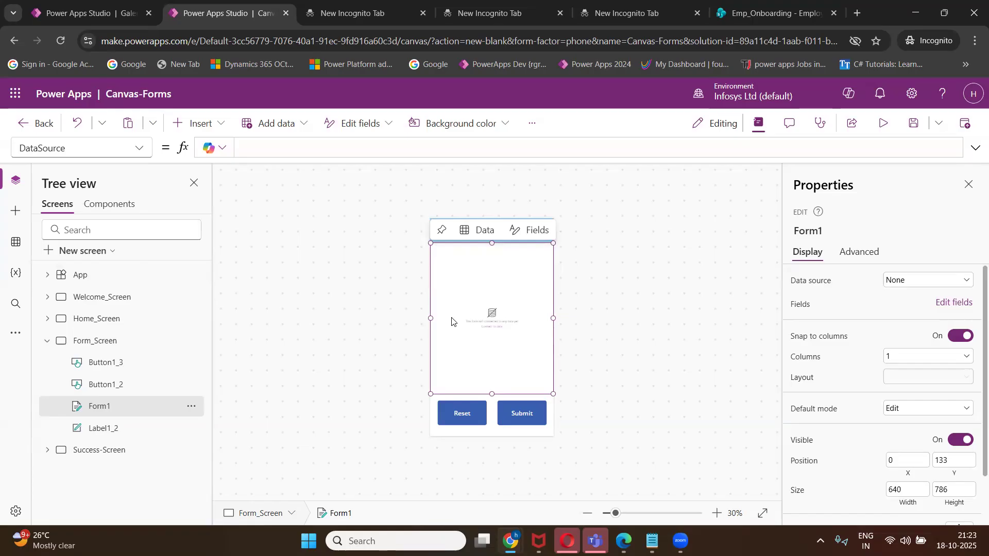
Bind Form1 to the Employeenew_List list on the Emp_Onboarding SharePoint site and save the app.
{"action": "left_click", "coordinate": [481, 233]}
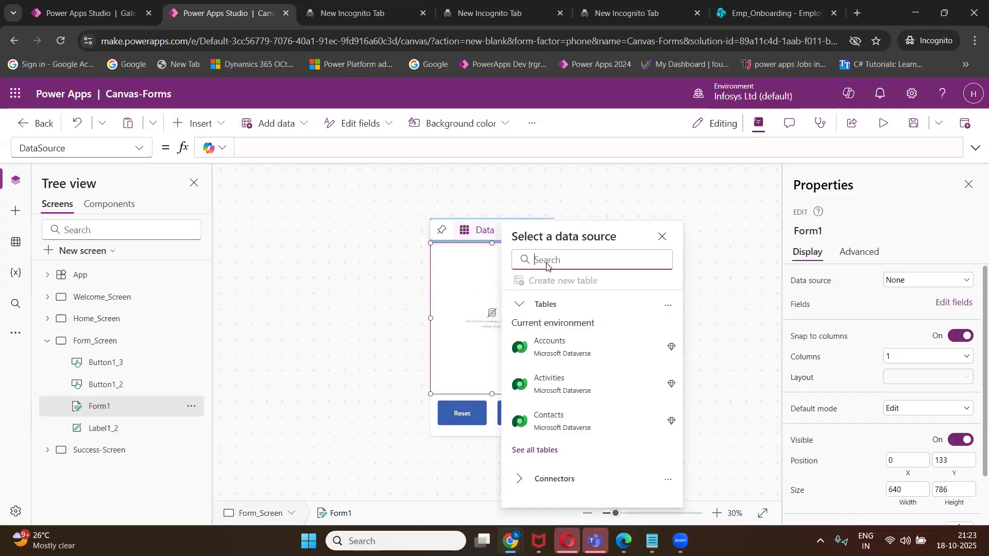
{"action": "type", "text": "SharePoint"}
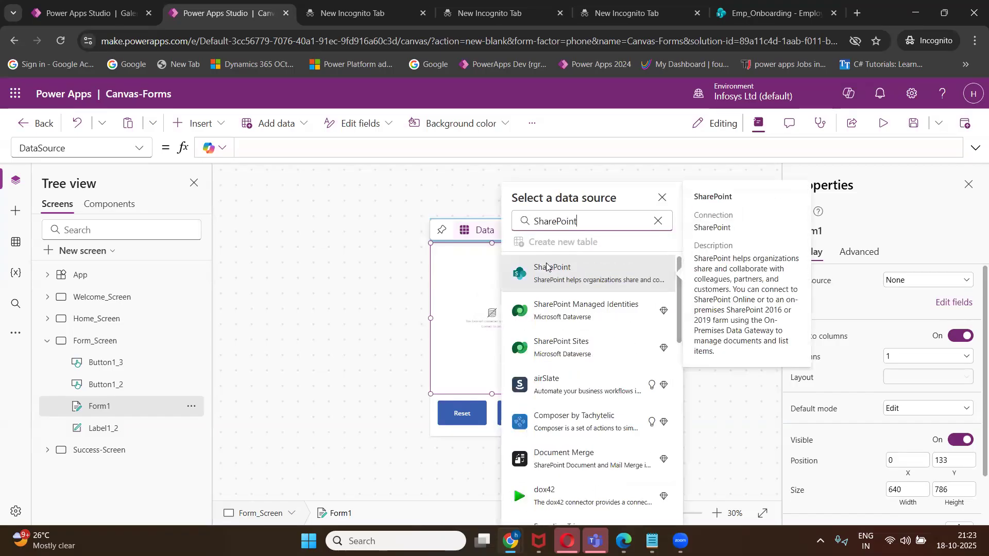
{"action": "left_click", "coordinate": [547, 267]}
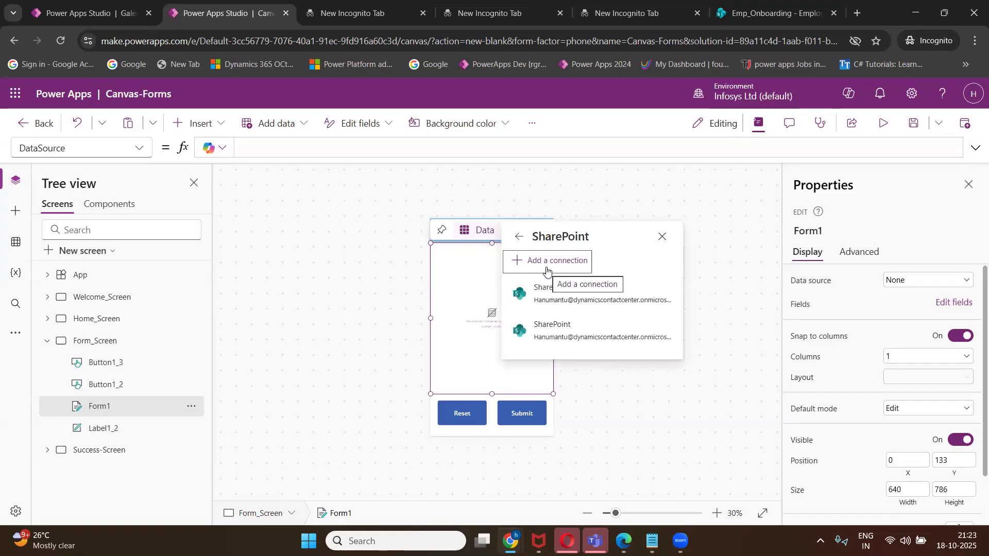
{"action": "left_click", "coordinate": [548, 268]}
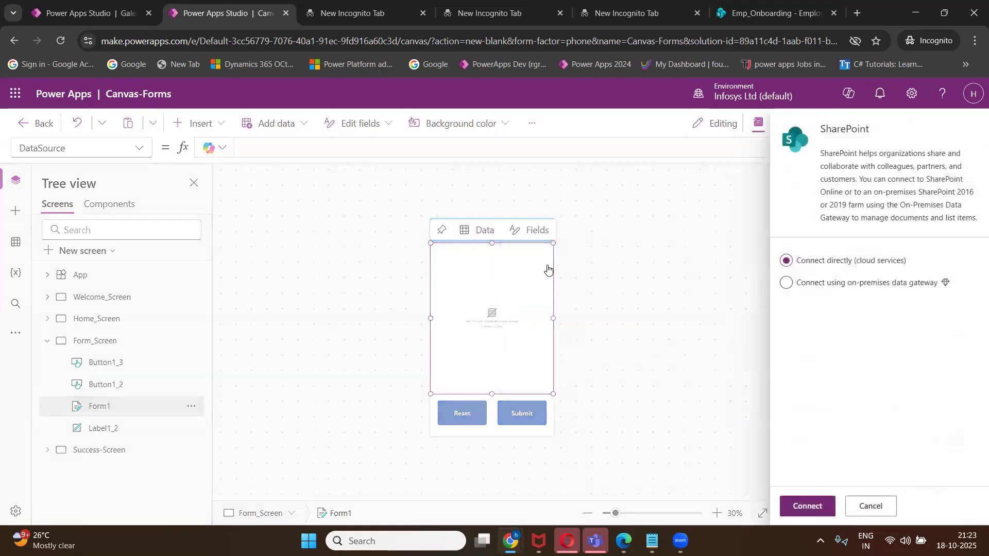
{"action": "left_click", "coordinate": [806, 507]}
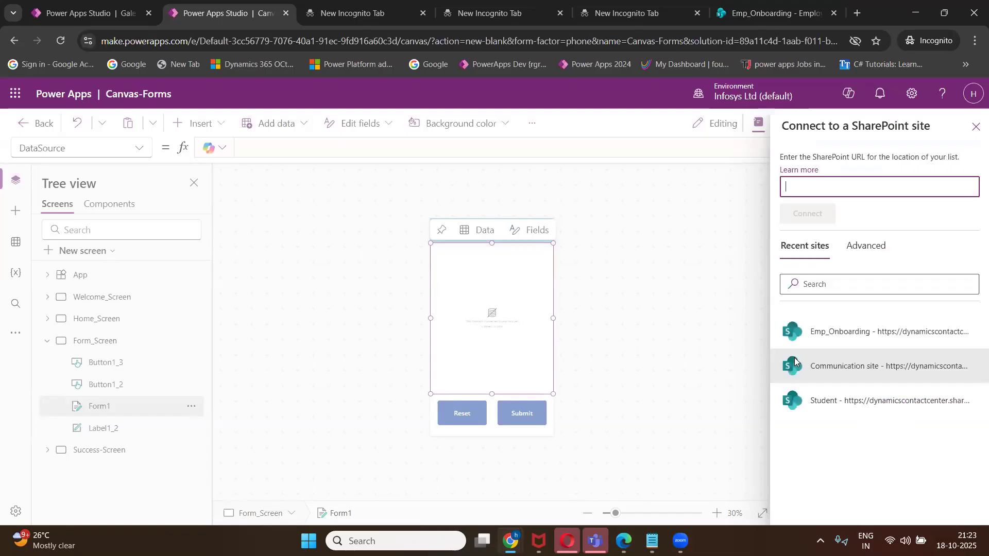
{"action": "left_click", "coordinate": [830, 334]}
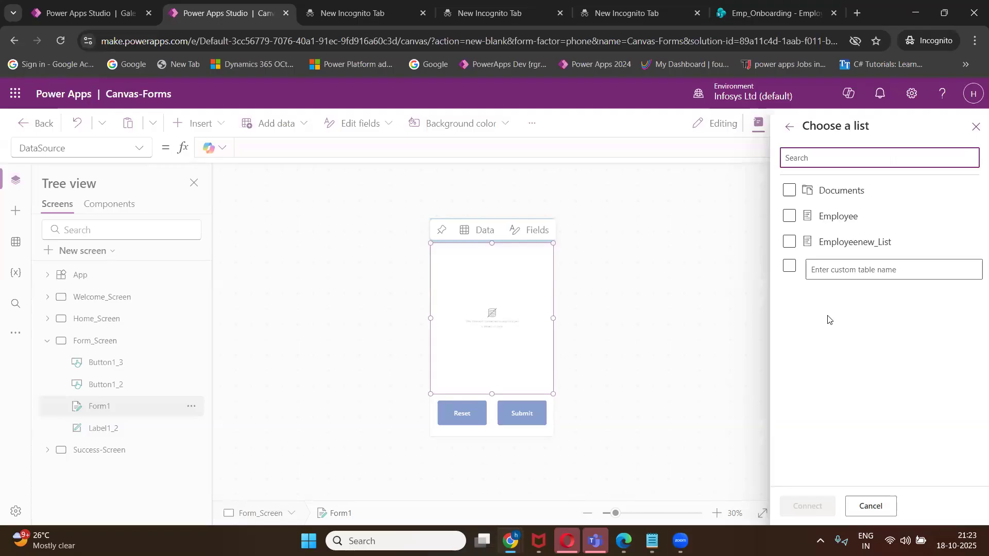
{"action": "left_click", "coordinate": [839, 253]}
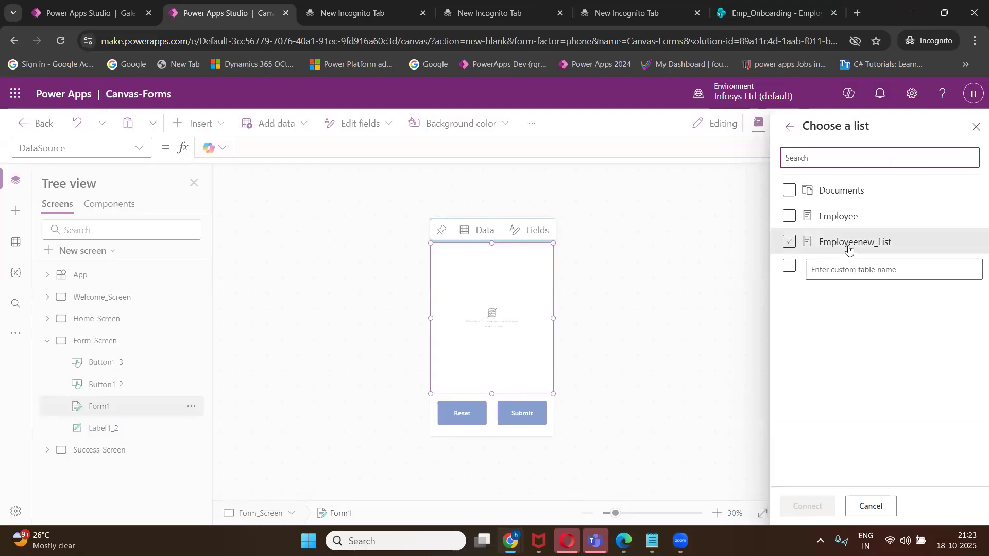
{"action": "left_click", "coordinate": [789, 243]}
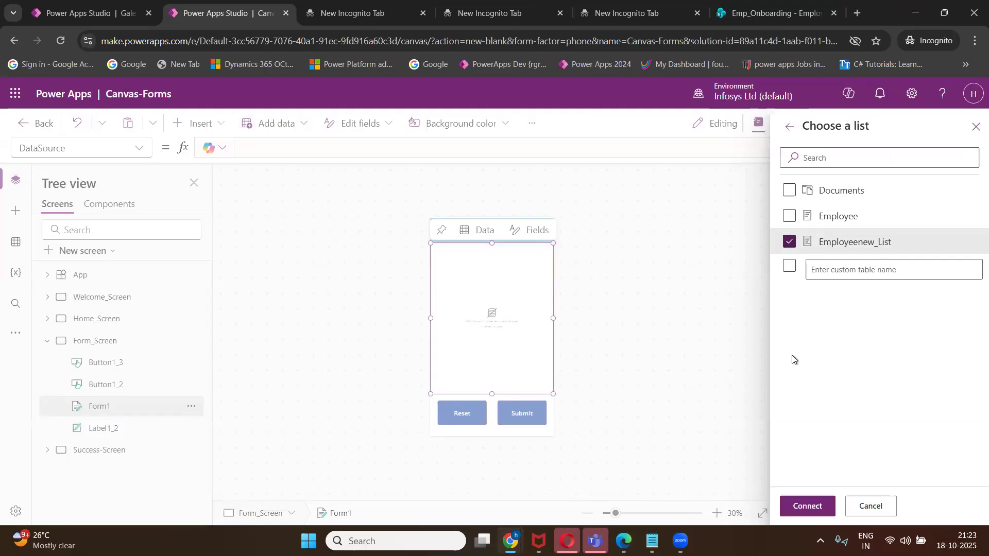
{"action": "left_click", "coordinate": [805, 506]}
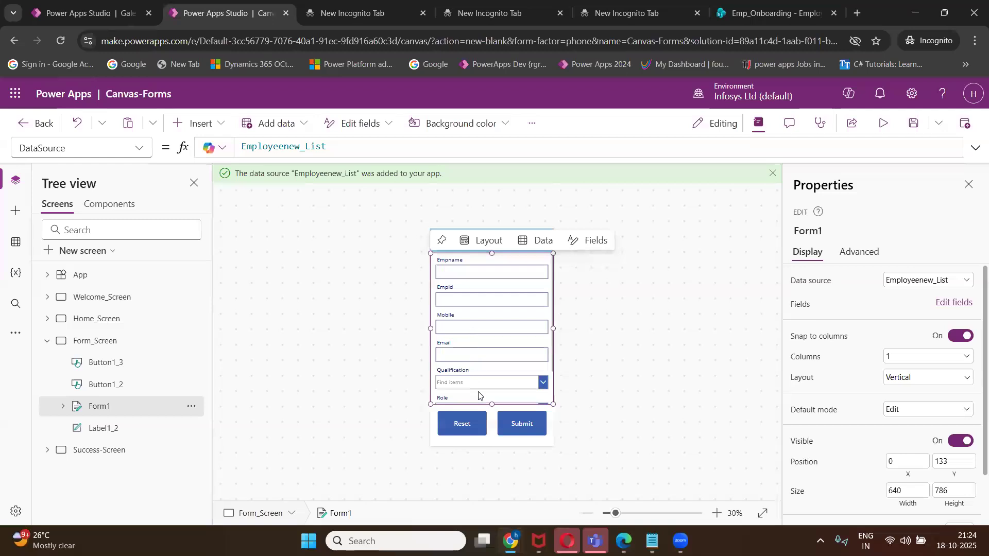
{"action": "left_click", "coordinate": [915, 123]}
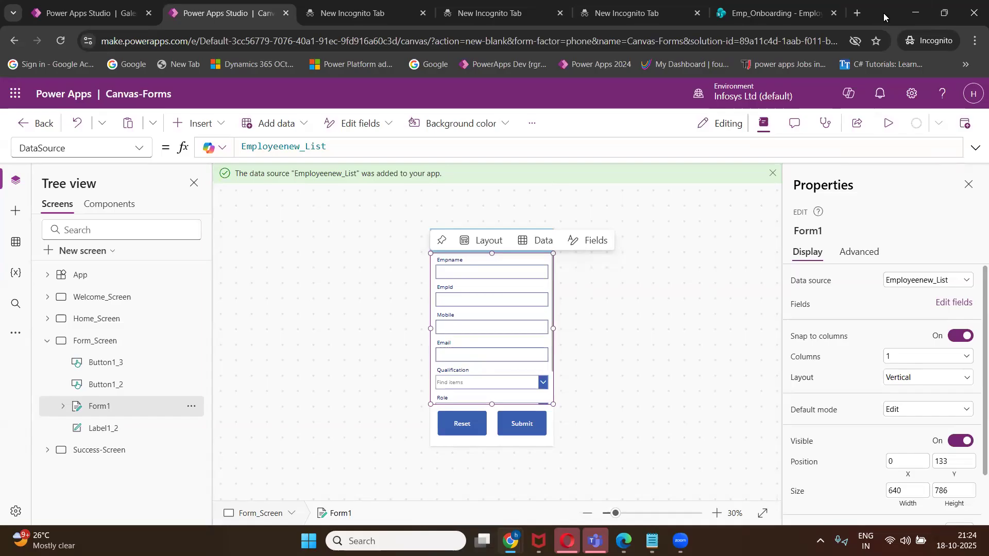
{"action": "left_click_drag", "start_coordinate": [884, 19], "coordinate": [881, 59]}
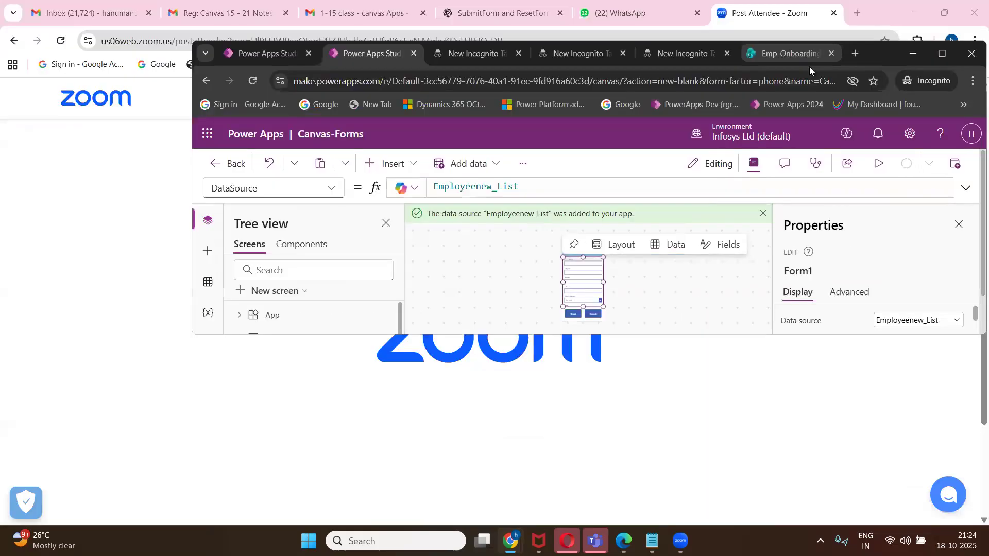
{"action": "left_click", "coordinate": [808, 63]}
{"action": "left_click", "coordinate": [941, 57]}
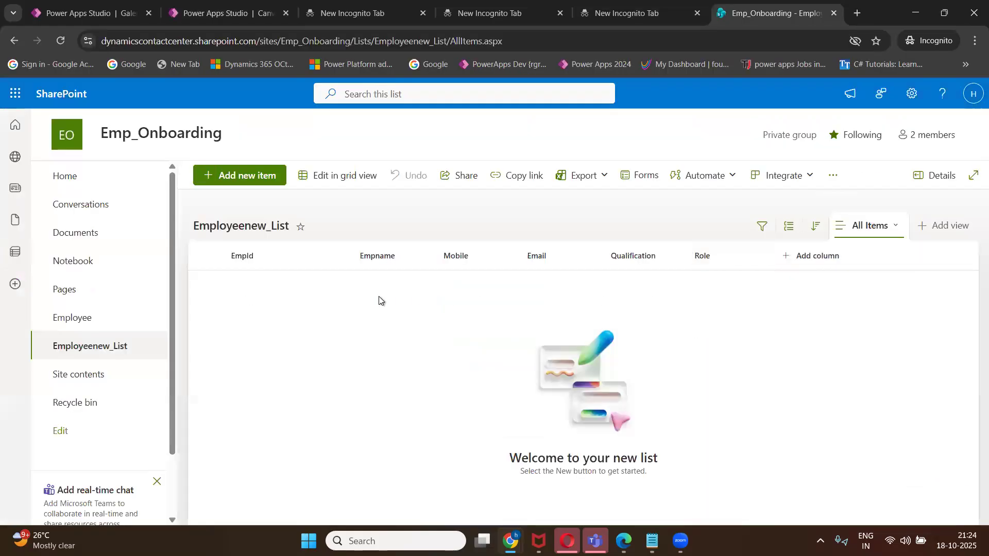
{"action": "left_click", "coordinate": [186, 16]}
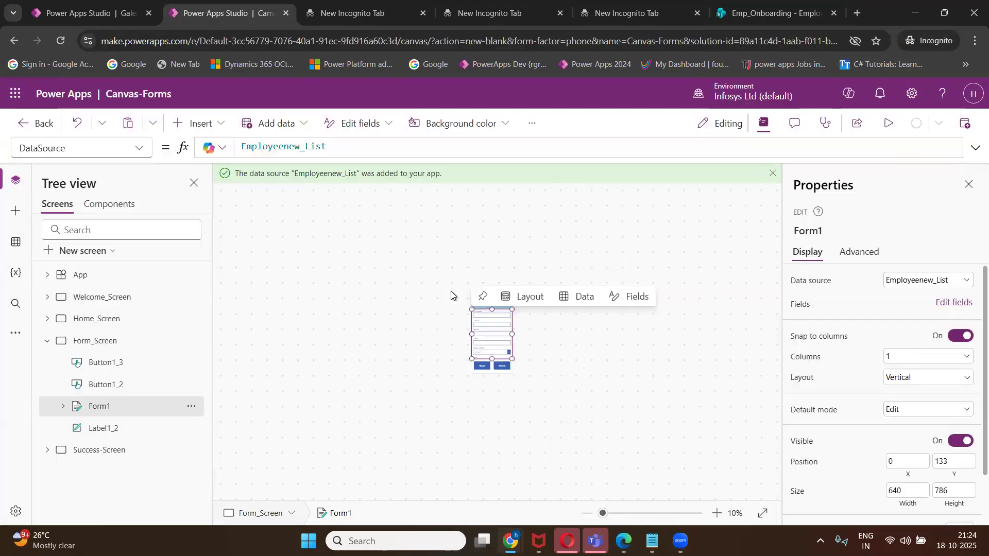
Remove the Content type field from Form1 and save the app.
{"action": "left_click", "coordinate": [954, 303]}
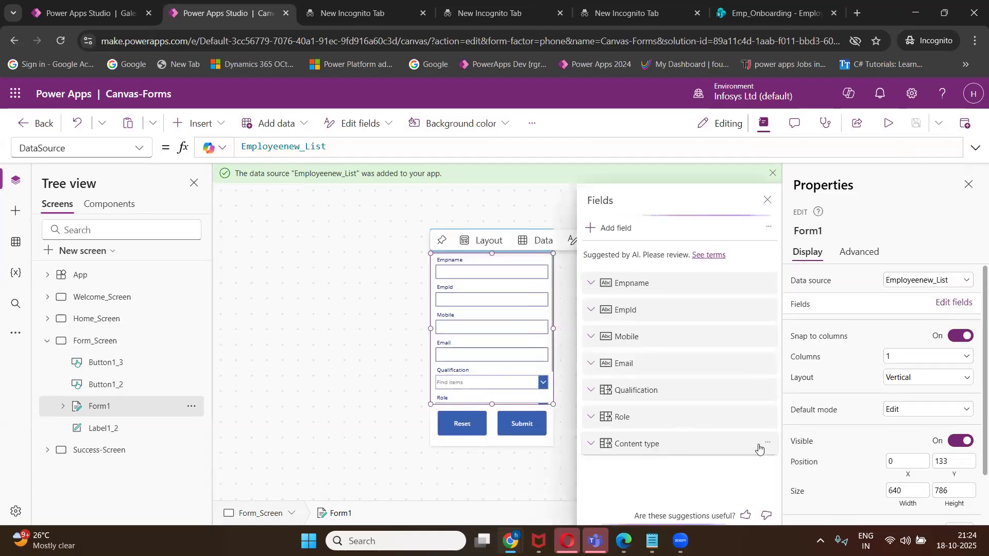
{"action": "left_click", "coordinate": [766, 446]}
{"action": "left_click", "coordinate": [782, 423]}
{"action": "left_click", "coordinate": [543, 446]}
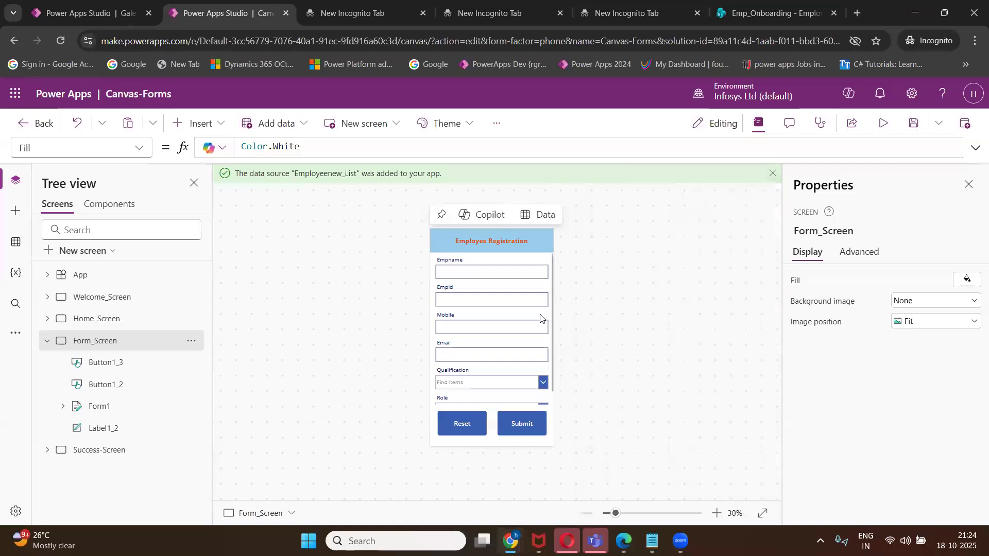
{"action": "left_click", "coordinate": [908, 126]}
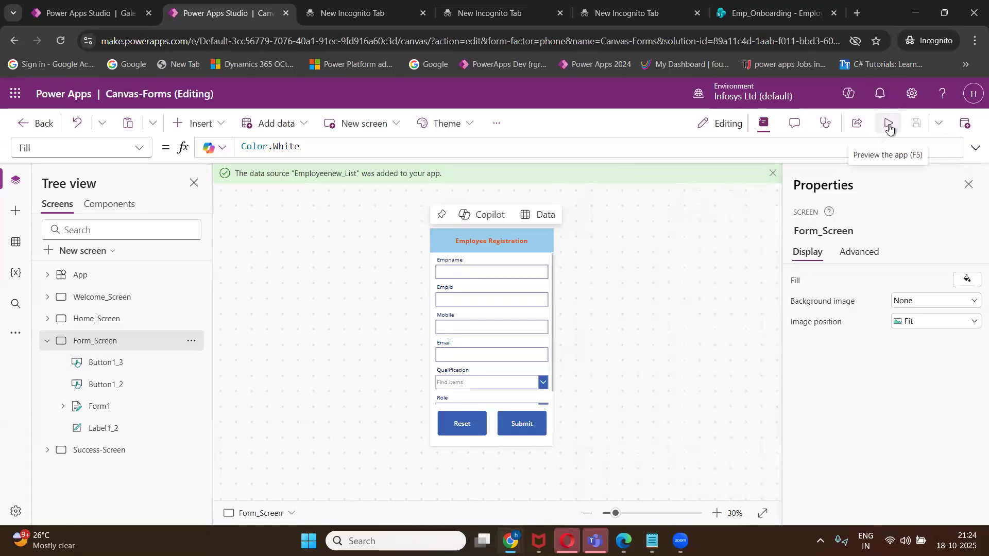
Preview the app, which shows 'No item to display', then return to the editor.
{"action": "left_click", "coordinate": [889, 126]}
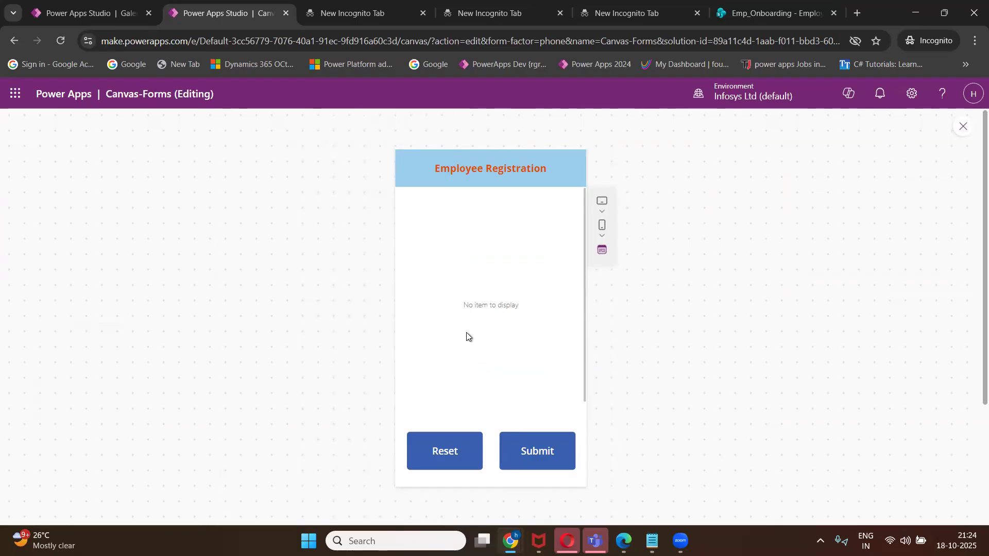
{"action": "left_click", "coordinate": [963, 126]}
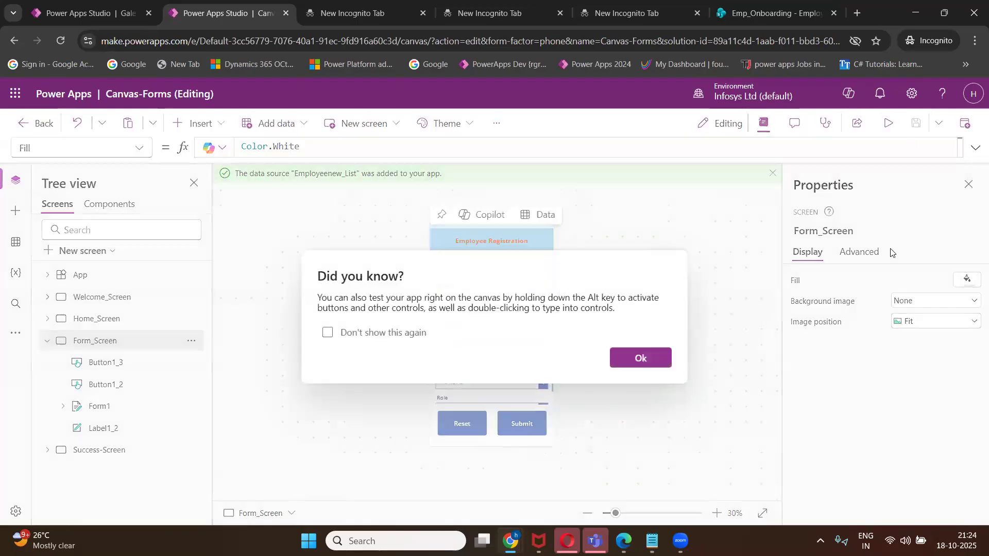
{"action": "left_click", "coordinate": [641, 358]}
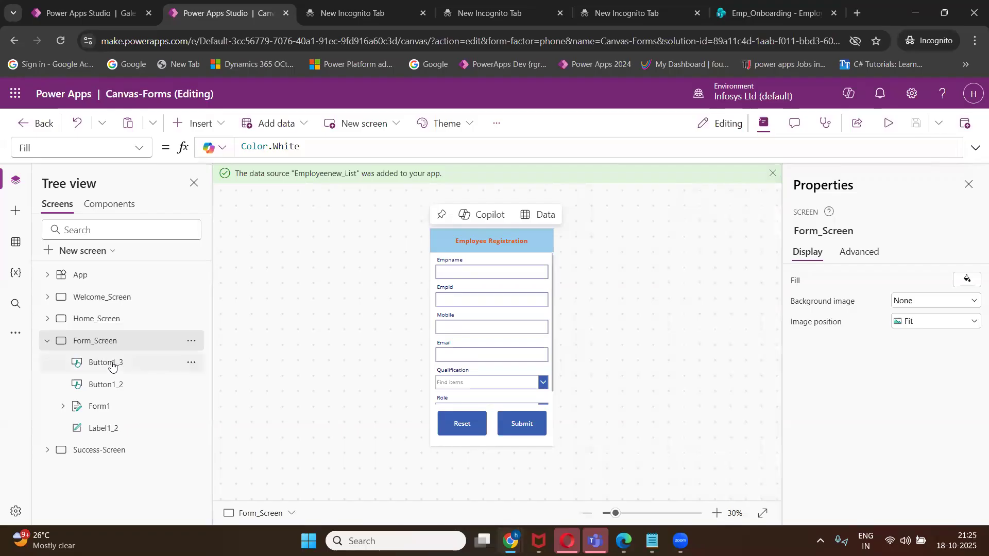
Change Form1's Default mode from Edit to New and save the app.
{"action": "left_click", "coordinate": [98, 408]}
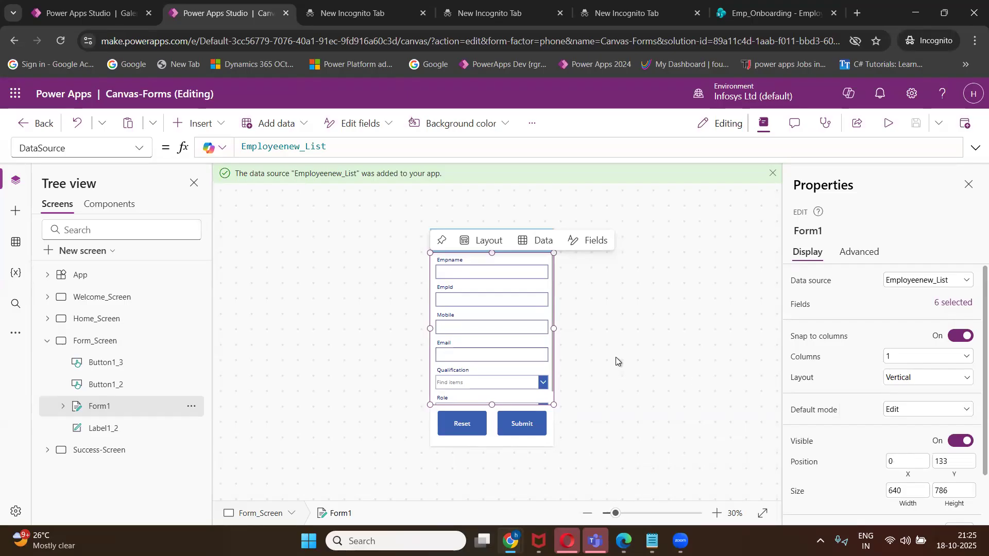
{"action": "left_click", "coordinate": [897, 411]}
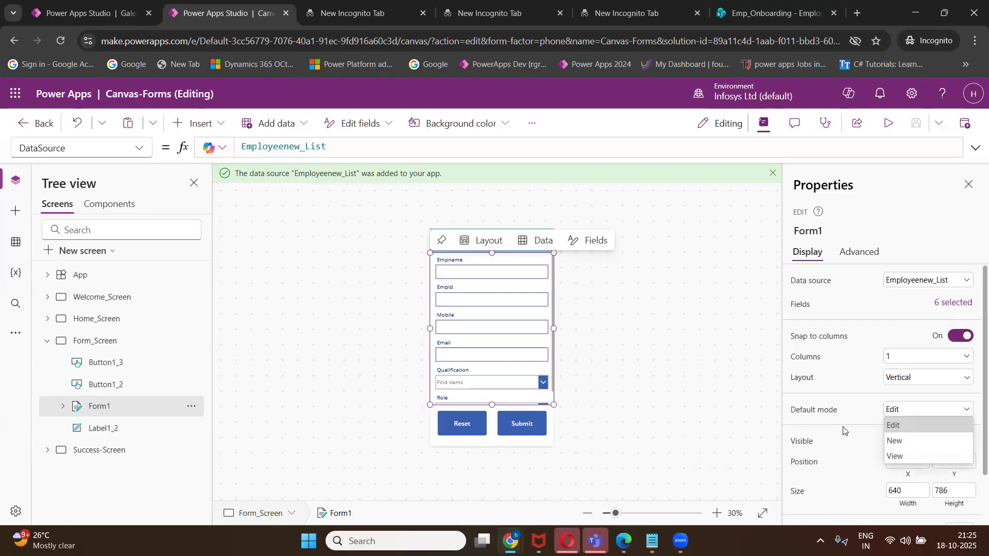
{"action": "left_click", "coordinate": [901, 444]}
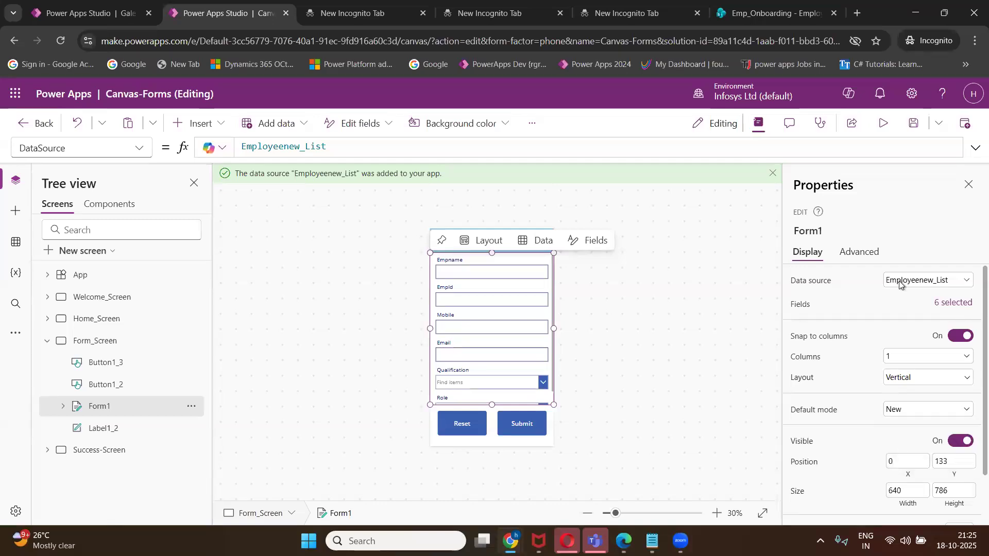
{"action": "left_click", "coordinate": [908, 127]}
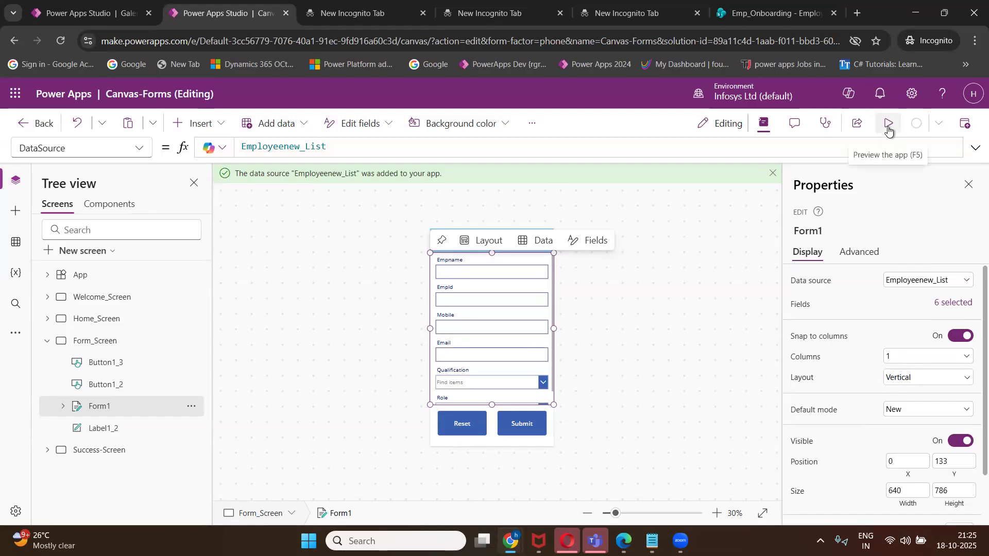
Preview the app and scroll through the blank registration form.
{"action": "left_click", "coordinate": [888, 127]}
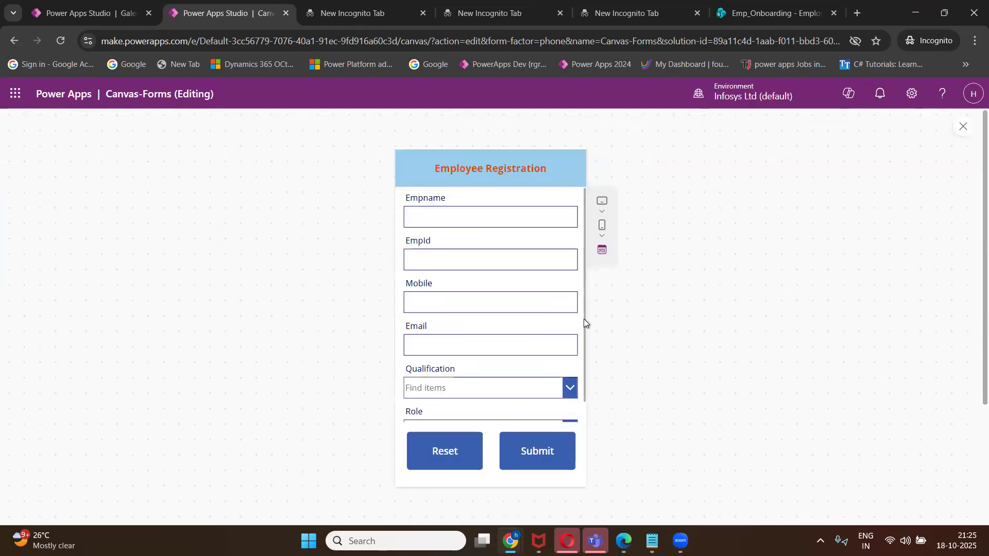
{"action": "scroll", "coordinate": [584, 322], "scroll_direction": "down", "scroll_amount": 2}
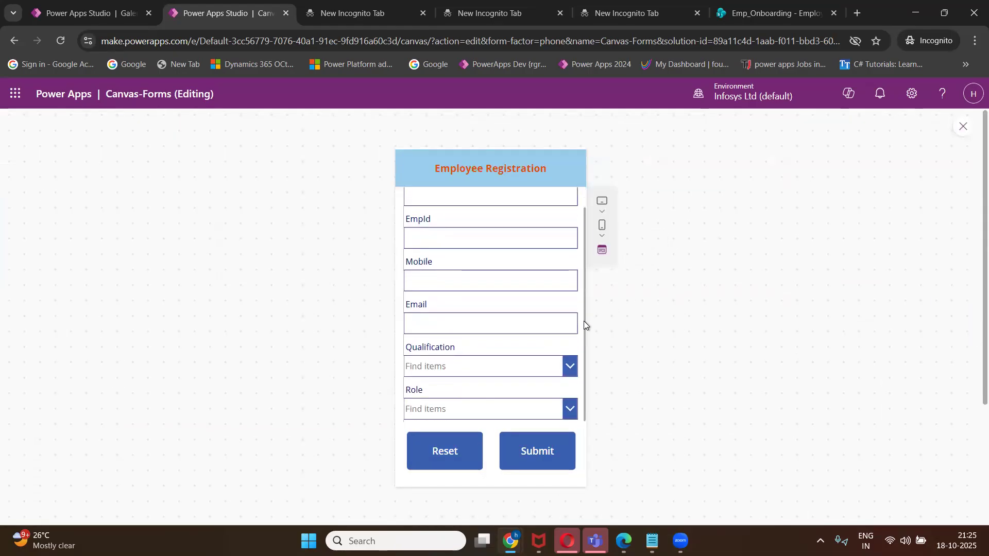
{"action": "scroll", "coordinate": [456, 231], "scroll_direction": "up", "scroll_amount": 2}
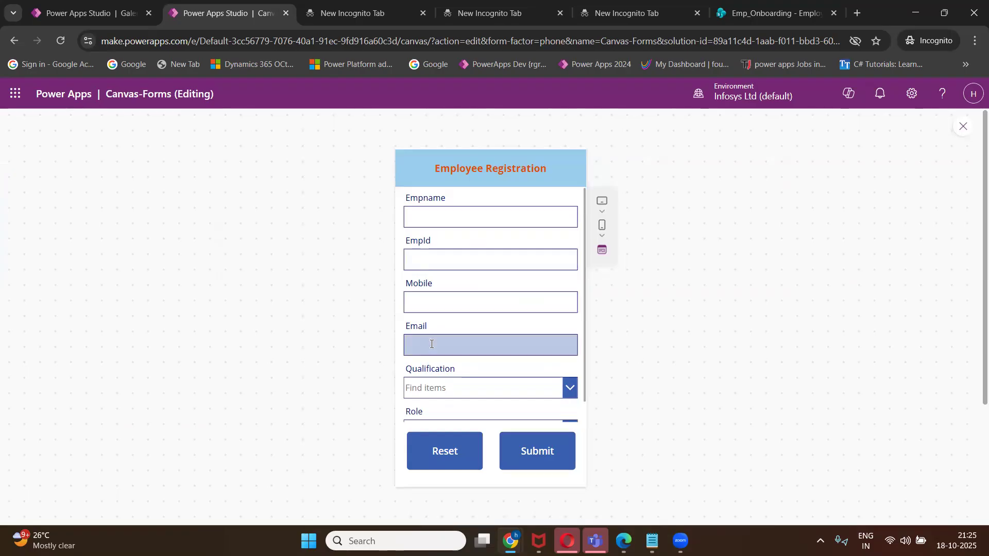
{"action": "scroll", "coordinate": [447, 379], "scroll_direction": "down", "scroll_amount": 5}
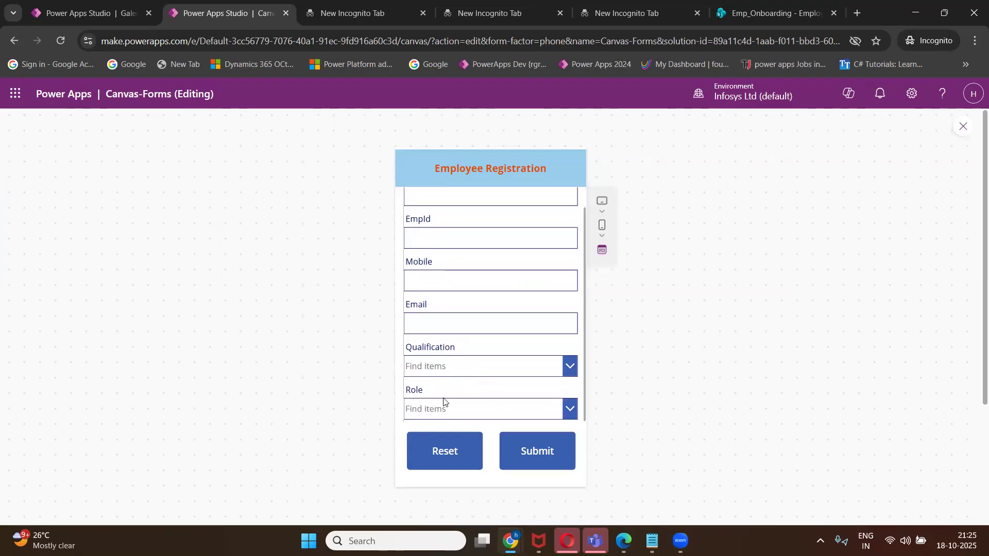
{"action": "scroll", "coordinate": [445, 395], "scroll_direction": "up", "scroll_amount": 3}
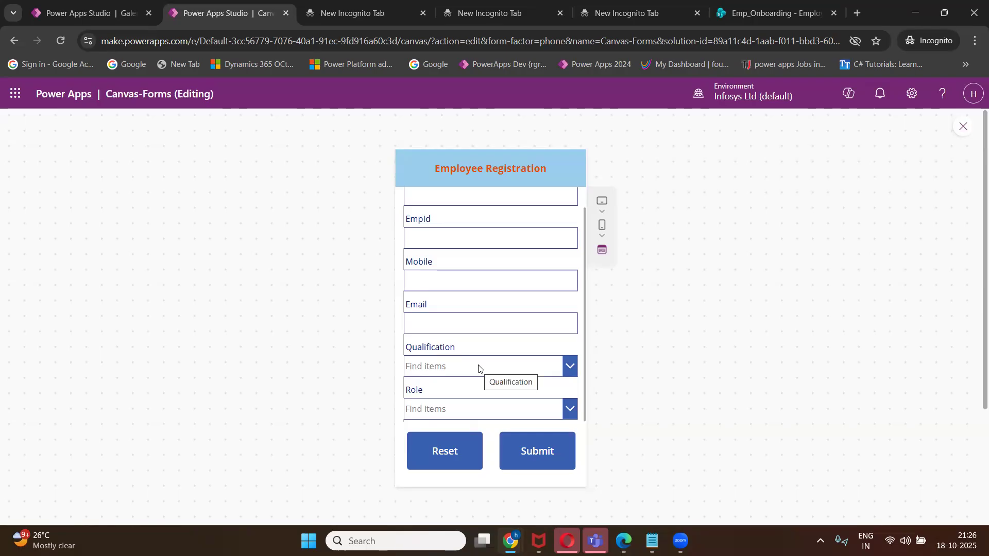
Check the Qualification and Role dropdown choices, then exit the preview.
{"action": "left_click", "coordinate": [570, 366]}
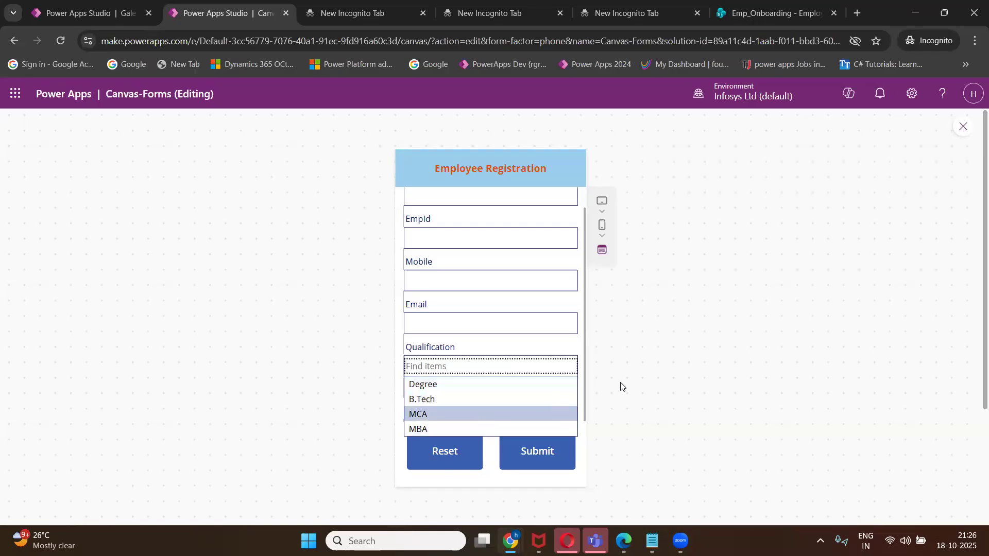
{"action": "left_click", "coordinate": [653, 385]}
{"action": "left_click", "coordinate": [570, 409]}
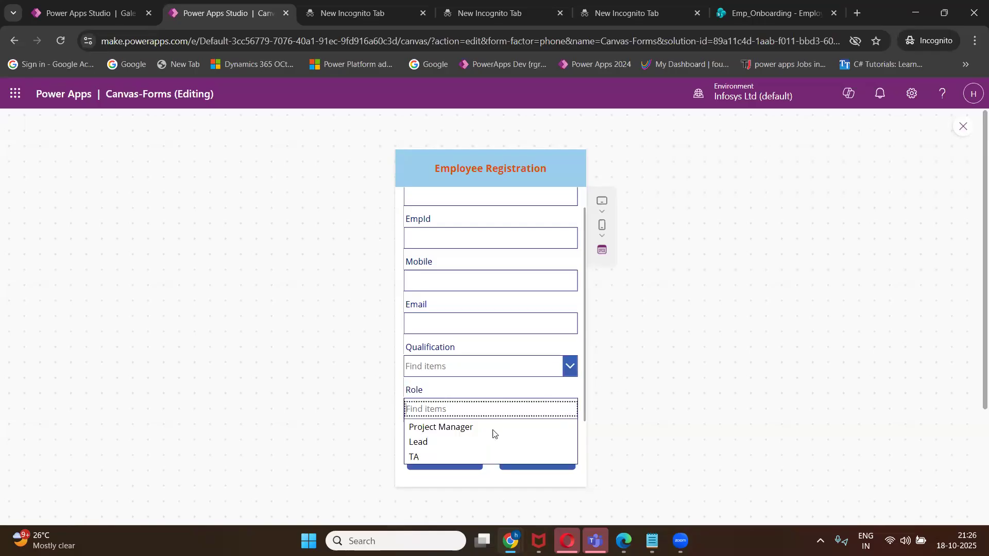
{"action": "left_click", "coordinate": [753, 375]}
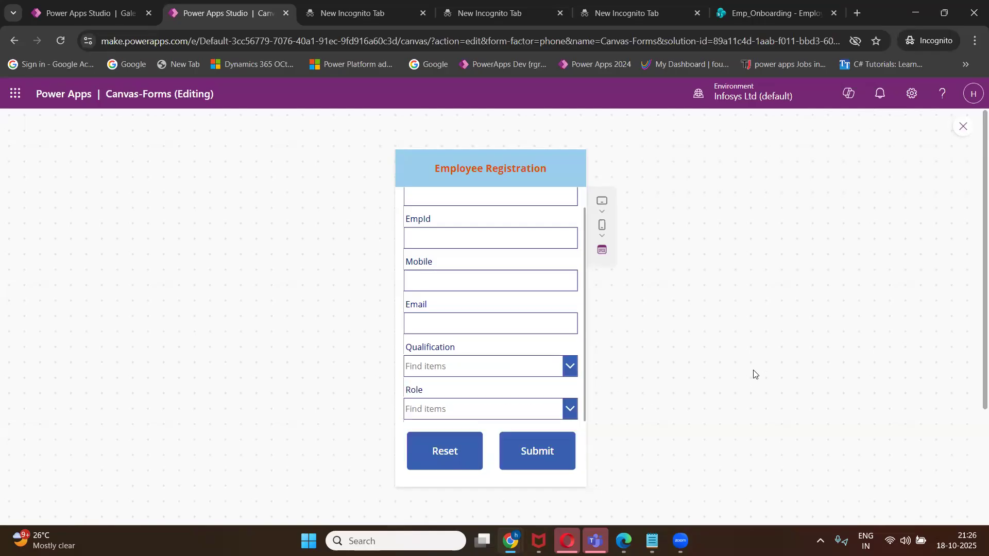
{"action": "left_click", "coordinate": [962, 128]}
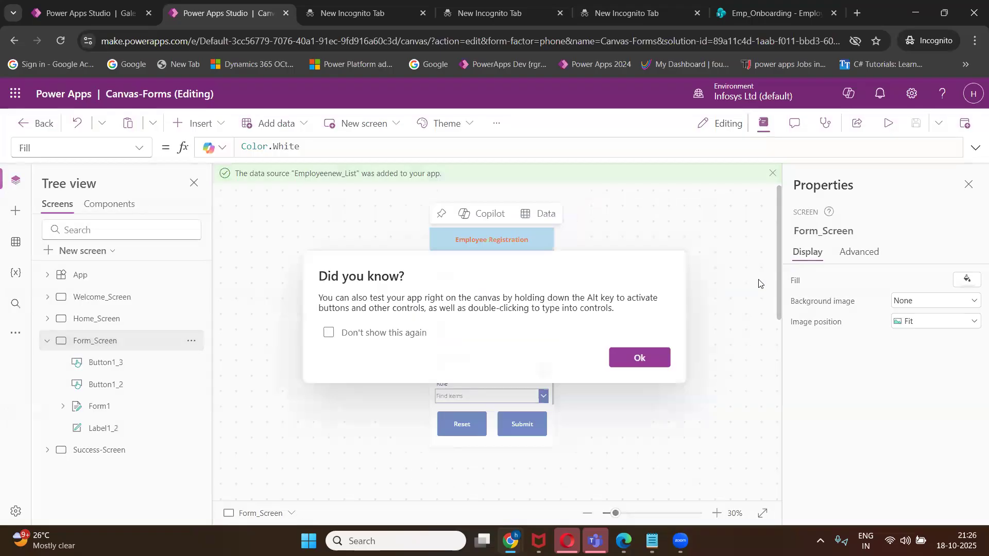
Dismiss the testing tip, select the Submit button, and bring the agenda notes forward.
{"action": "left_click", "coordinate": [621, 366]}
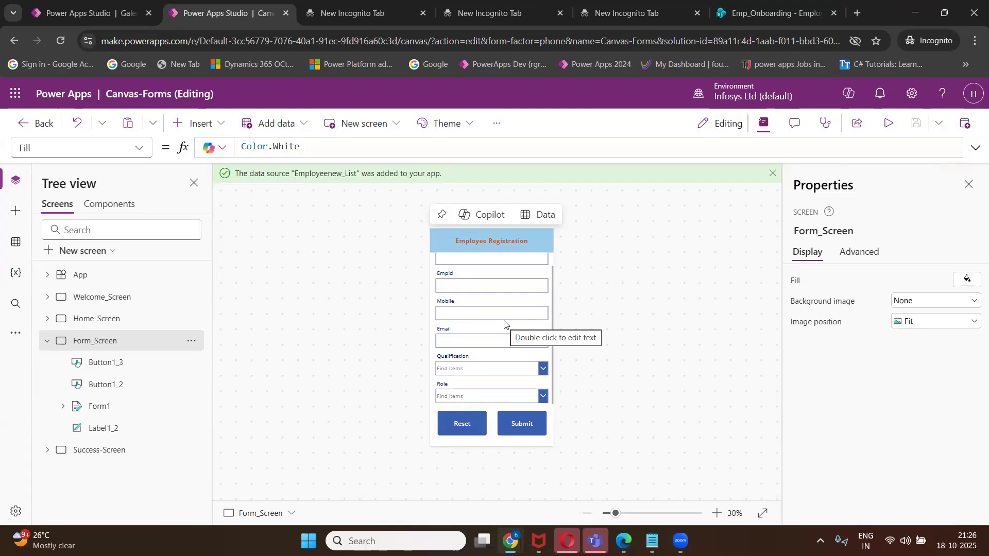
{"action": "left_click", "coordinate": [520, 425]}
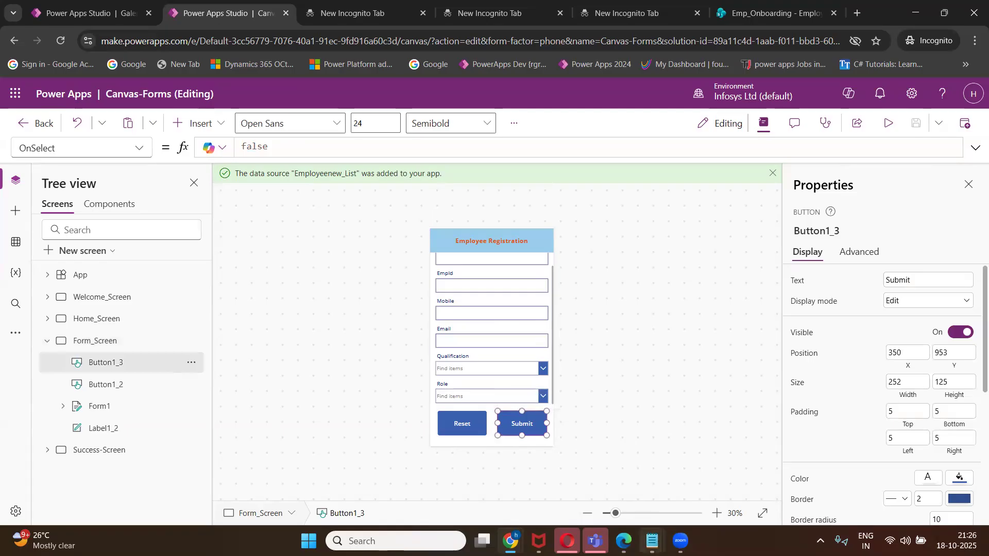
{"action": "mouse_move", "coordinate": [651, 541]}
{"action": "left_click", "coordinate": [647, 477]}
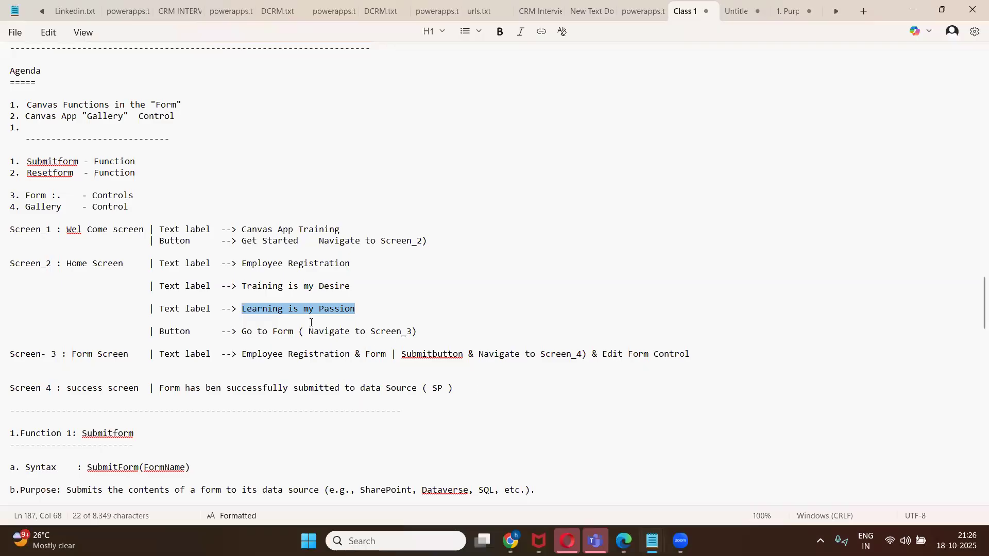
Review the Submitform agenda line in Notepad, then minimize it to return to Power Apps.
{"action": "left_click", "coordinate": [79, 164]}
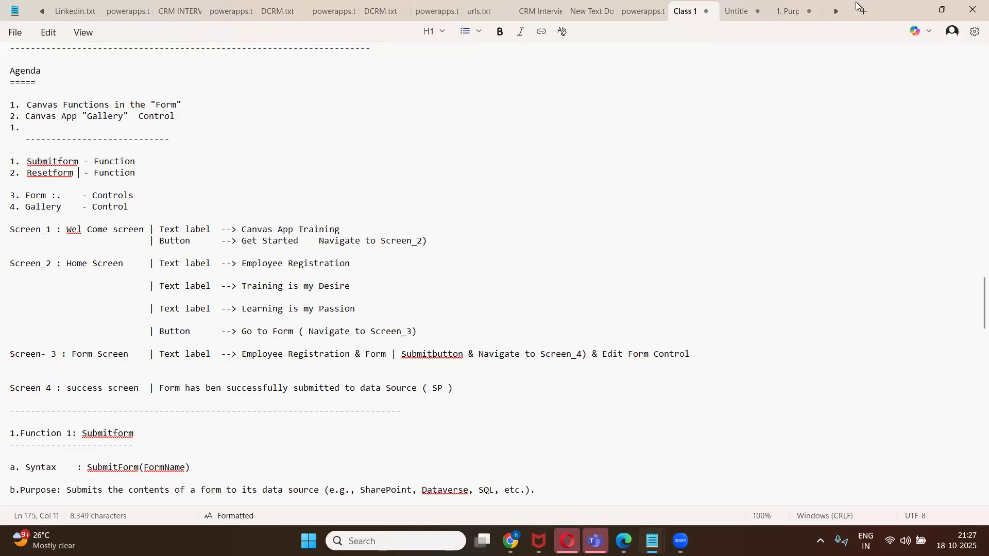
{"action": "left_click", "coordinate": [909, 11]}
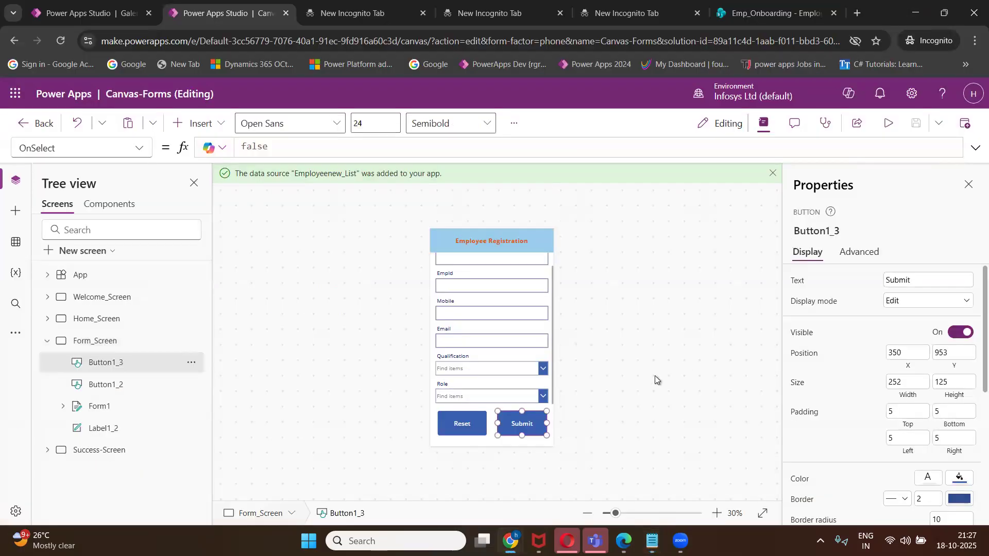
Replace the Submit button's OnSelect value false with SubmitForm(Form1).
{"action": "mouse_move", "coordinate": [522, 426]}
{"action": "left_click", "coordinate": [253, 150]}
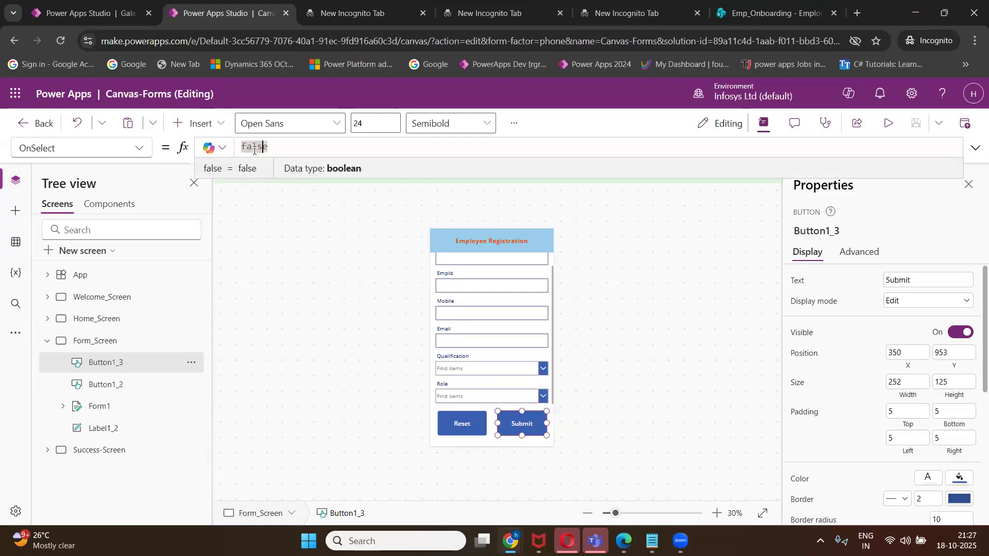
{"action": "double_click", "coordinate": [254, 149]}
{"action": "key", "text": "BackSpace"}
{"action": "type", "text": "submit"}
{"action": "key", "text": "Tab"}
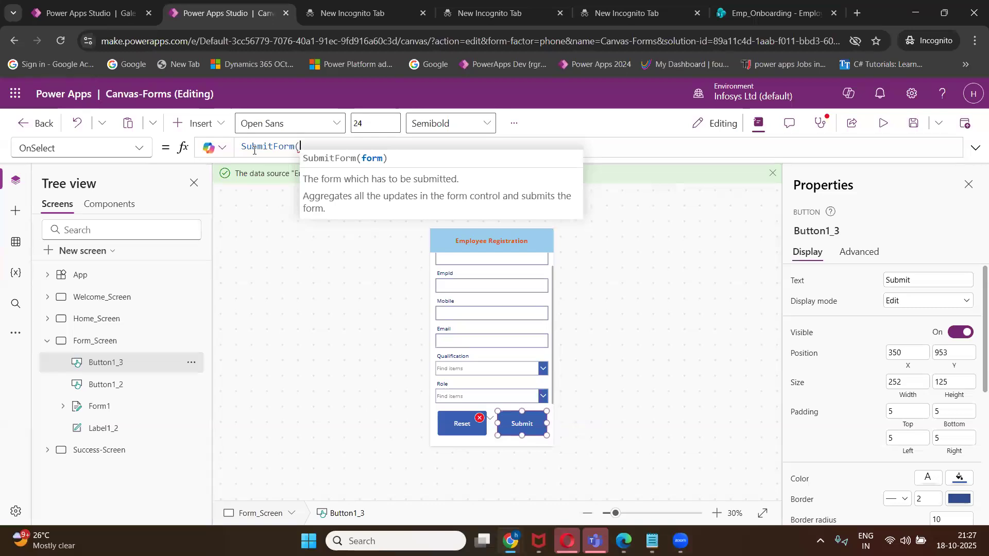
{"action": "type", "text": "form"}
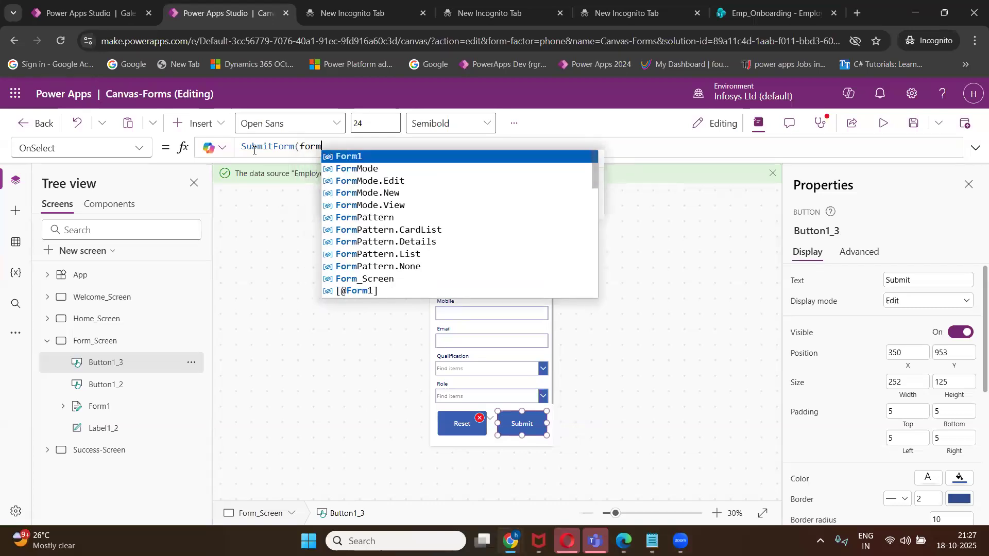
{"action": "key", "text": "Tab"}
{"action": "type", "text": ")"}
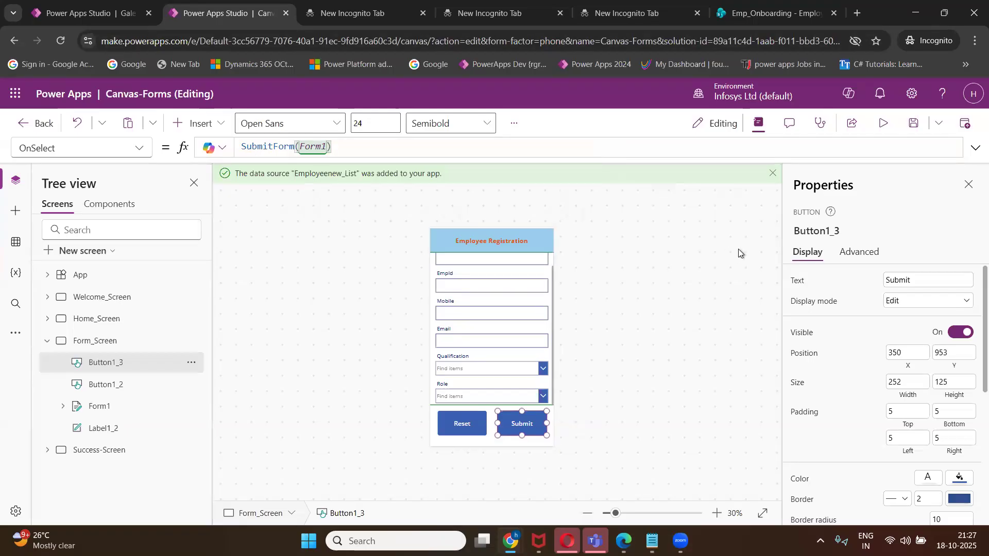
{"action": "left_click", "coordinate": [467, 429]}
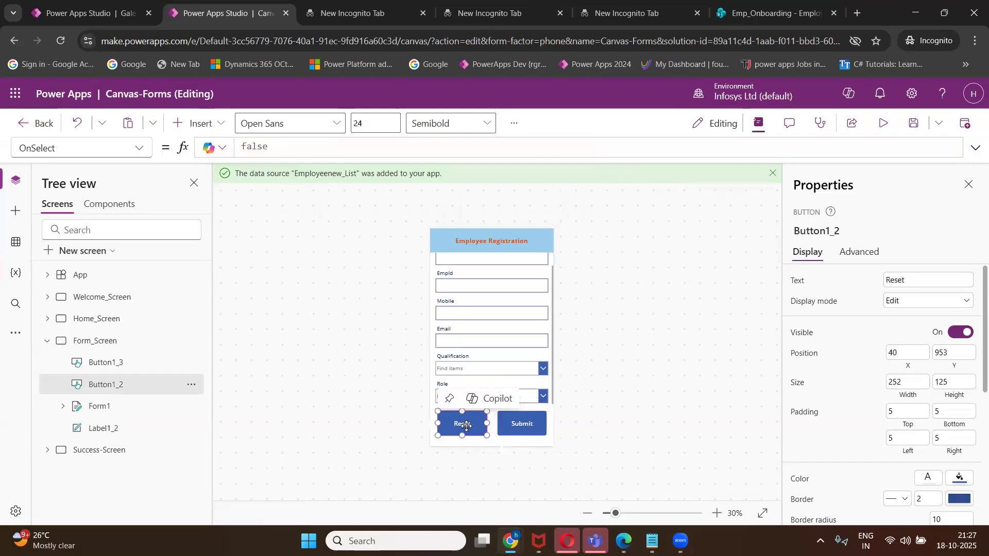
Clear the Reset button's OnSelect false value and start typing the ResetForm function.
{"action": "double_click", "coordinate": [280, 145]}
{"action": "type", "text": "reset"}
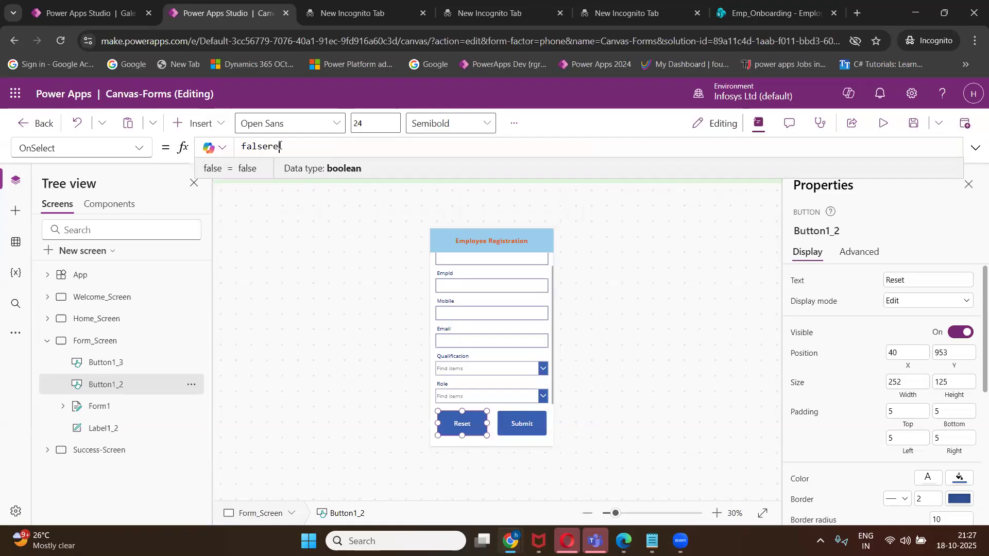
{"action": "key", "text": "BackSpace"}
{"action": "key", "text": "BackSpace"}
{"action": "key", "text": "BackSpace"}
{"action": "key", "text": "BackSpace"}
{"action": "key", "text": "BackSpace"}
{"action": "key", "text": "BackSpace"}
{"action": "key", "text": "BackSpace"}
{"action": "key", "text": "BackSpace"}
{"action": "key", "text": "BackSpace"}
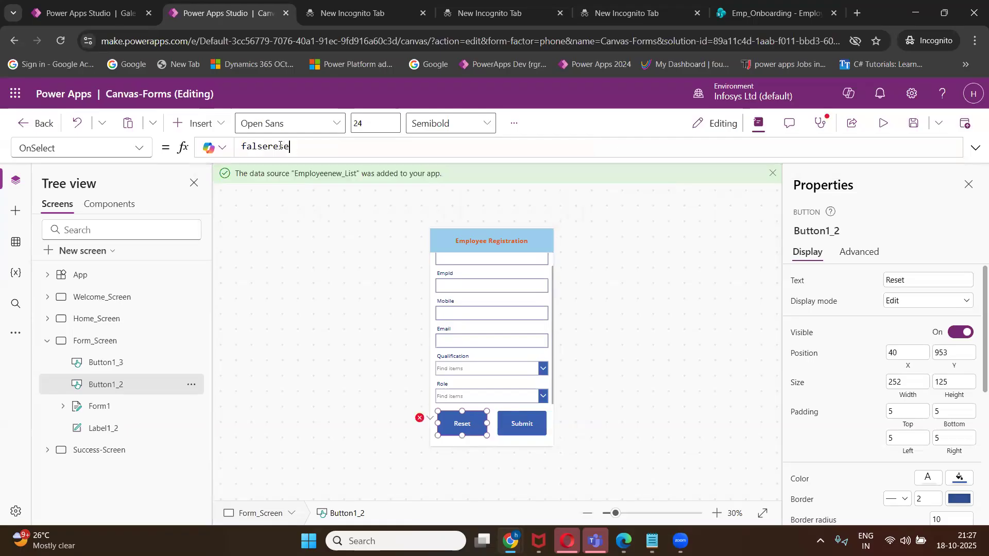
{"action": "key", "text": "BackSpace"}
{"action": "type", "text": "reset"}
{"action": "key", "text": "BackSpace"}
{"action": "key", "text": "BackSpace"}
{"action": "key", "text": "BackSpace"}
{"action": "key", "text": "BackSpace"}
{"action": "key", "text": "BackSpace"}
{"action": "type", "text": "Rese"}
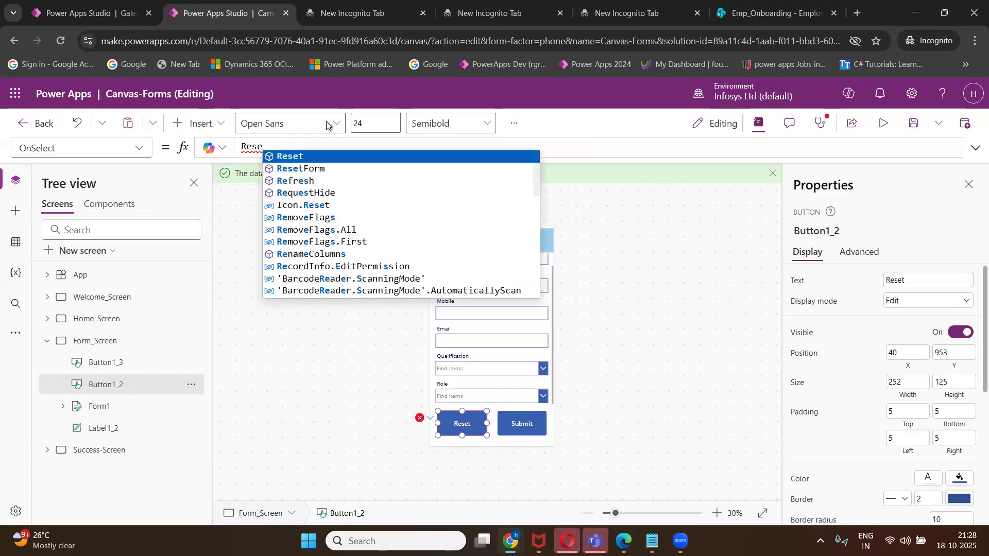
Complete the Reset button's OnSelect as ResetForm(Form1) and recheck both buttons' formulas.
{"action": "left_click", "coordinate": [356, 169]}
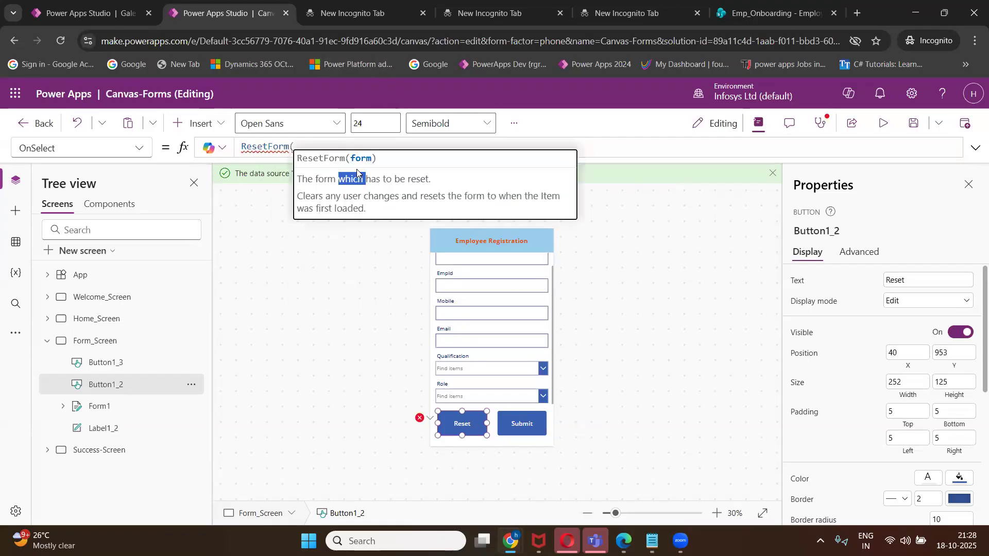
{"action": "left_click", "coordinate": [474, 143]}
{"action": "type", "text": "fo"}
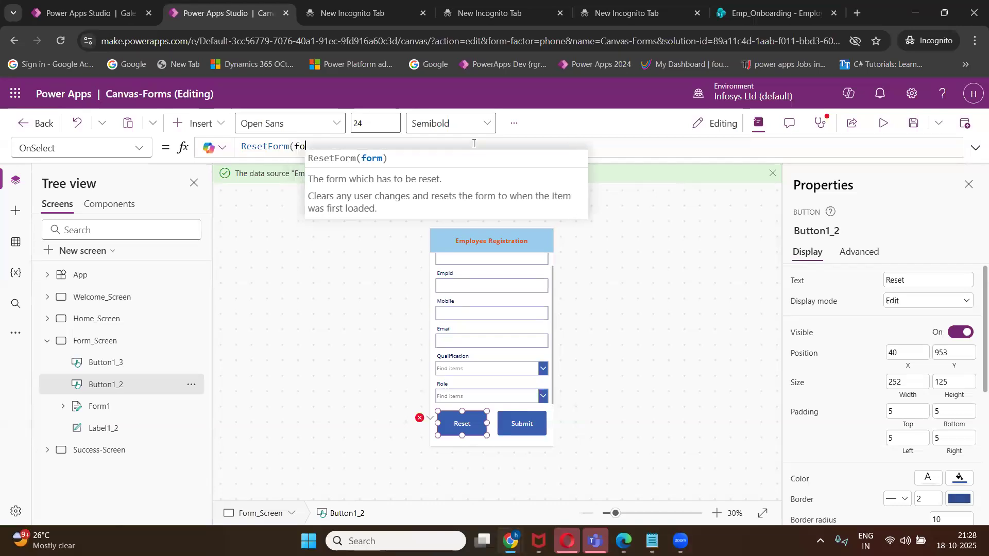
{"action": "type", "text": "rm"}
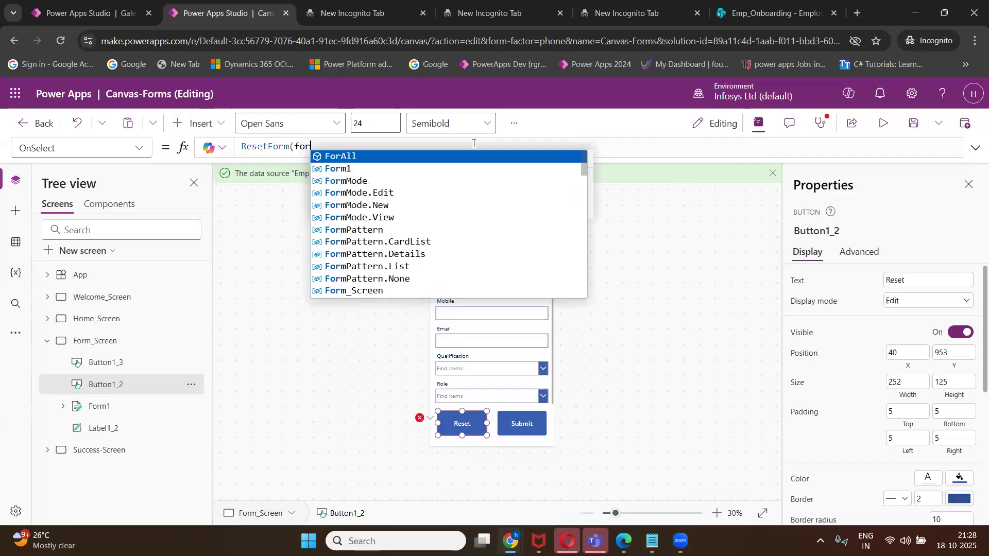
{"action": "left_click", "coordinate": [462, 156]}
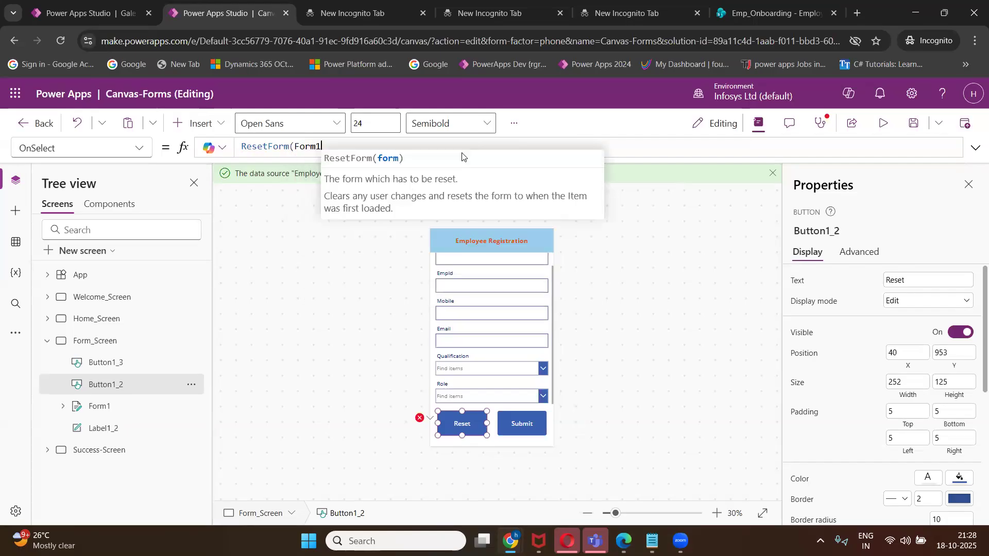
{"action": "type", "text": ")"}
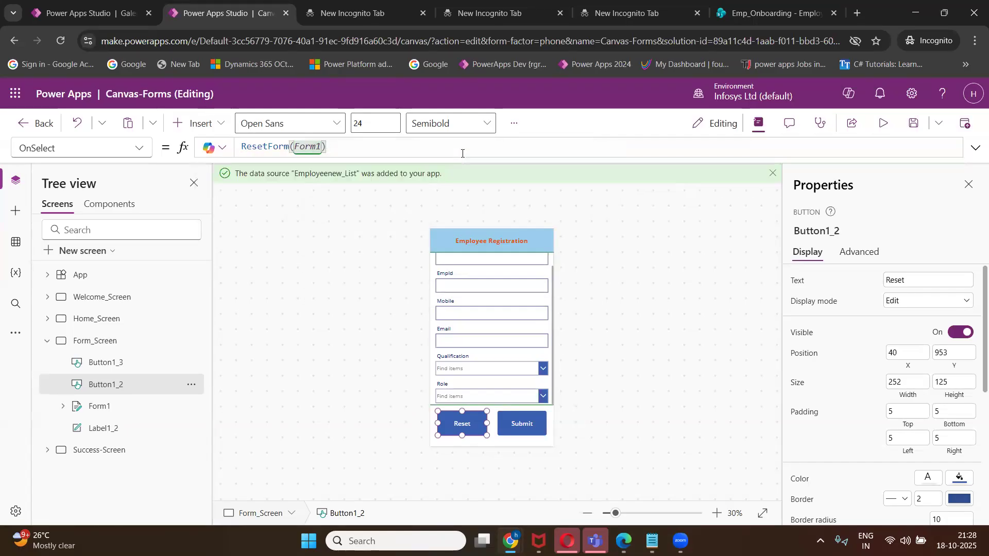
{"action": "left_click", "coordinate": [631, 242]}
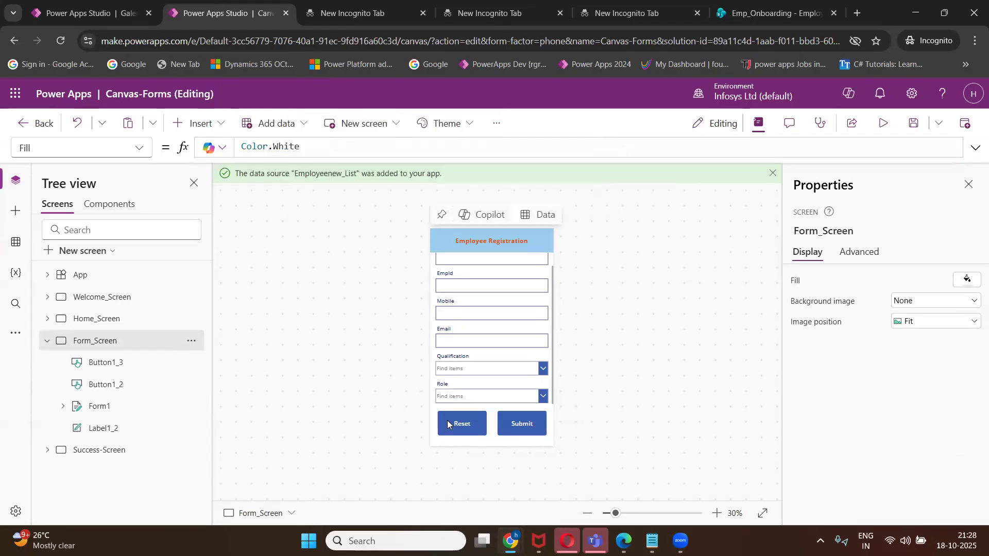
{"action": "left_click", "coordinate": [460, 421]}
{"action": "left_click", "coordinate": [524, 428]}
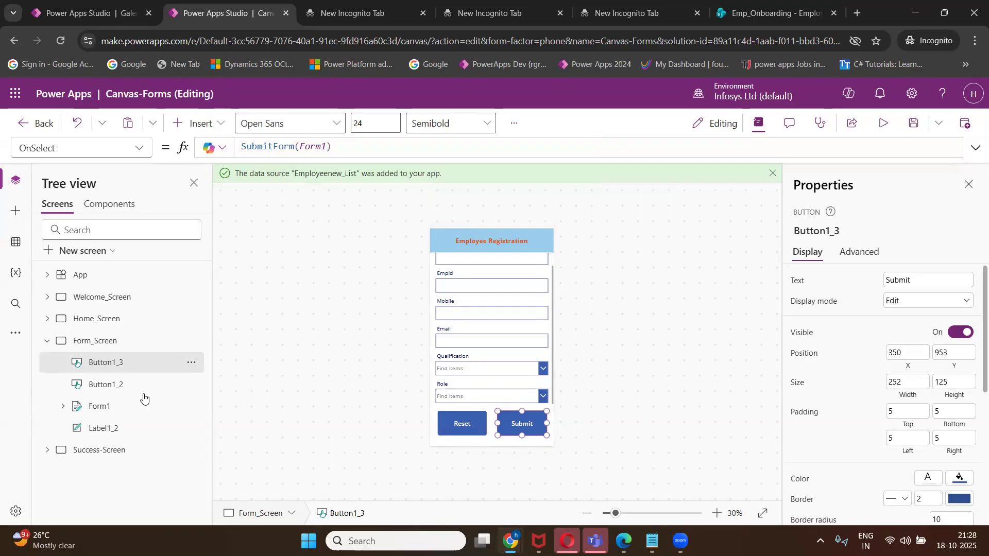
Open Form1's OnSuccess property and clear its default false value.
{"action": "left_click", "coordinate": [103, 410]}
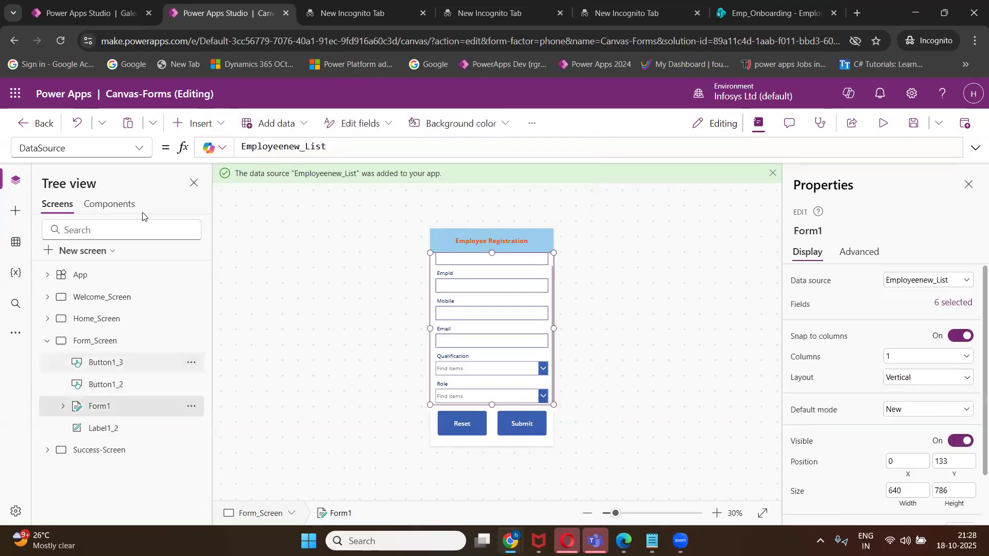
{"action": "left_click", "coordinate": [141, 153]}
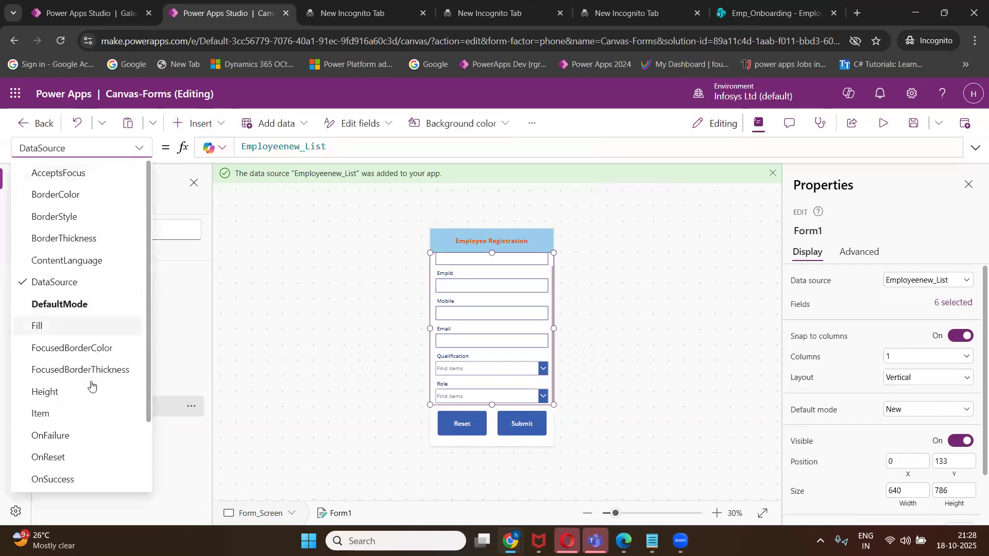
{"action": "scroll", "coordinate": [89, 391], "scroll_direction": "down", "scroll_amount": 2}
{"action": "left_click", "coordinate": [84, 394]}
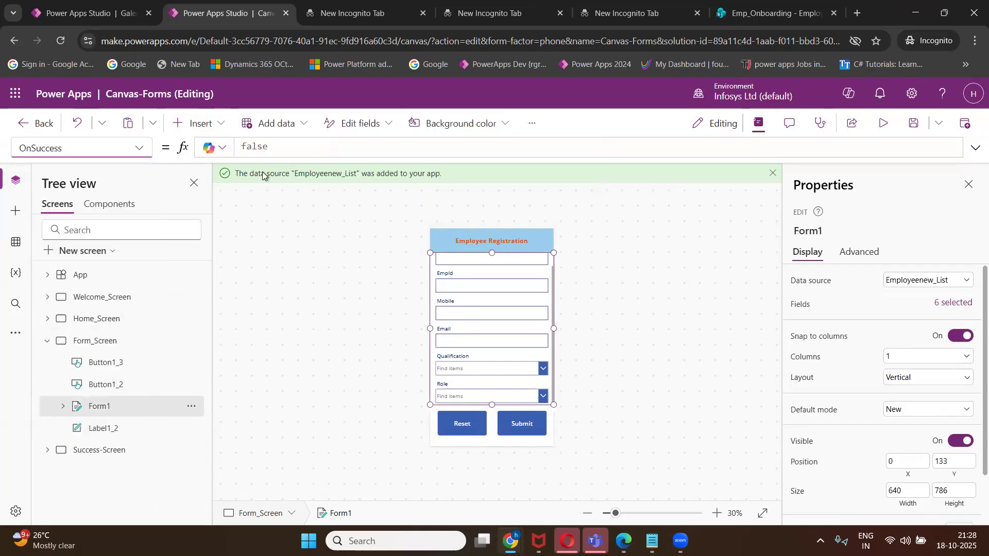
{"action": "left_click", "coordinate": [276, 148]}
{"action": "key", "text": "BackSpace"}
{"action": "key", "text": "BackSpace"}
{"action": "key", "text": "BackSpace"}
{"action": "key", "text": "BackSpace"}
{"action": "key", "text": "BackSpace"}
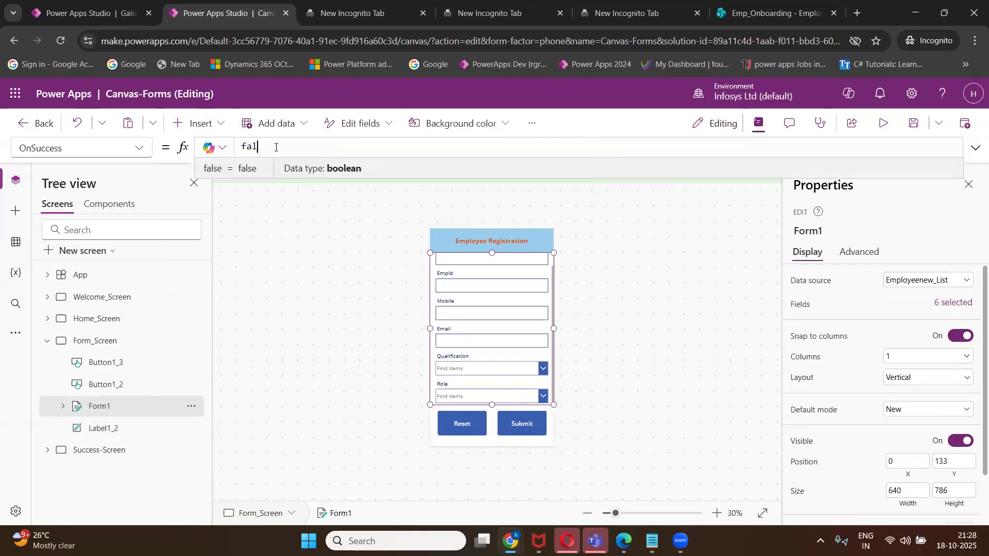
Set OnSuccess to Navigate('Success-Screen') and save the app.
{"action": "type", "text": "n"}
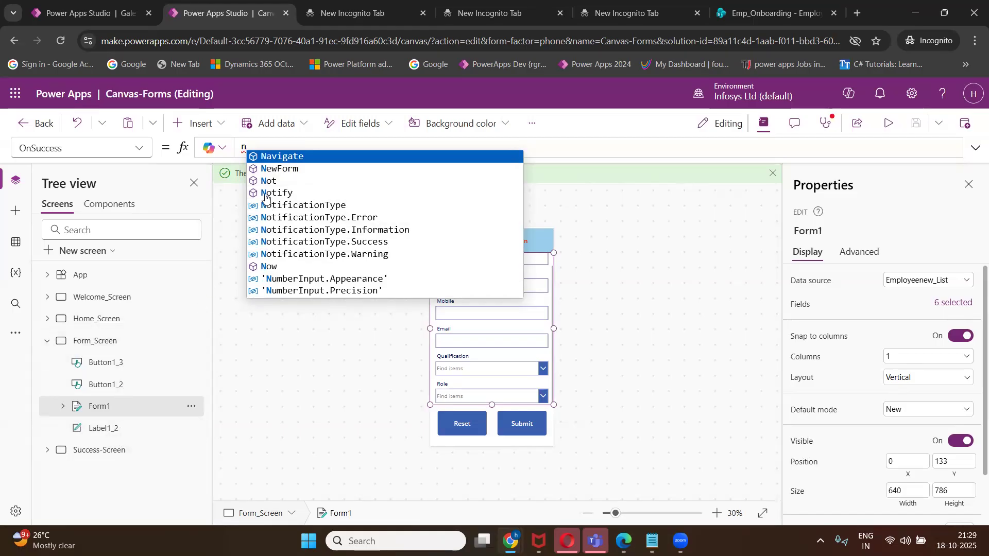
{"action": "left_click", "coordinate": [281, 157]}
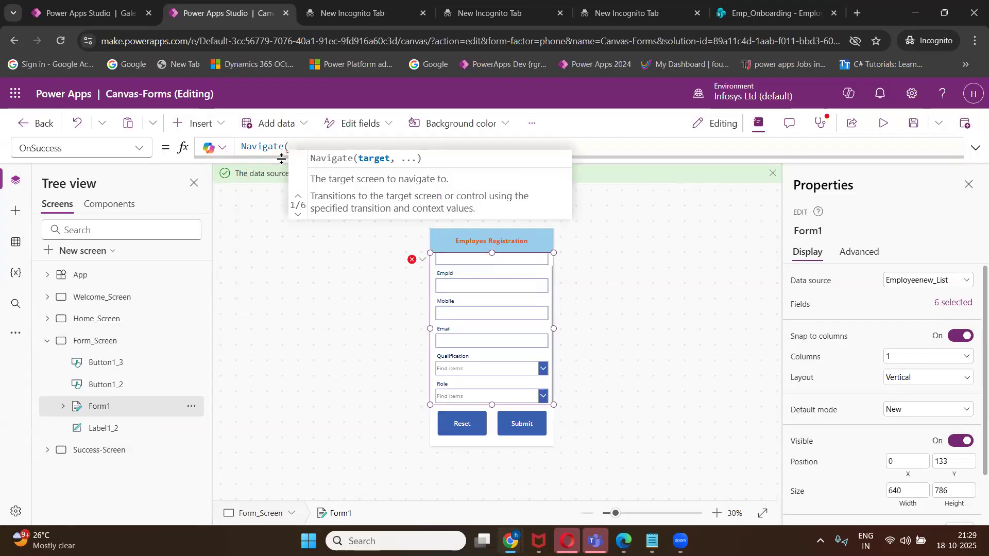
{"action": "type", "text": "su"}
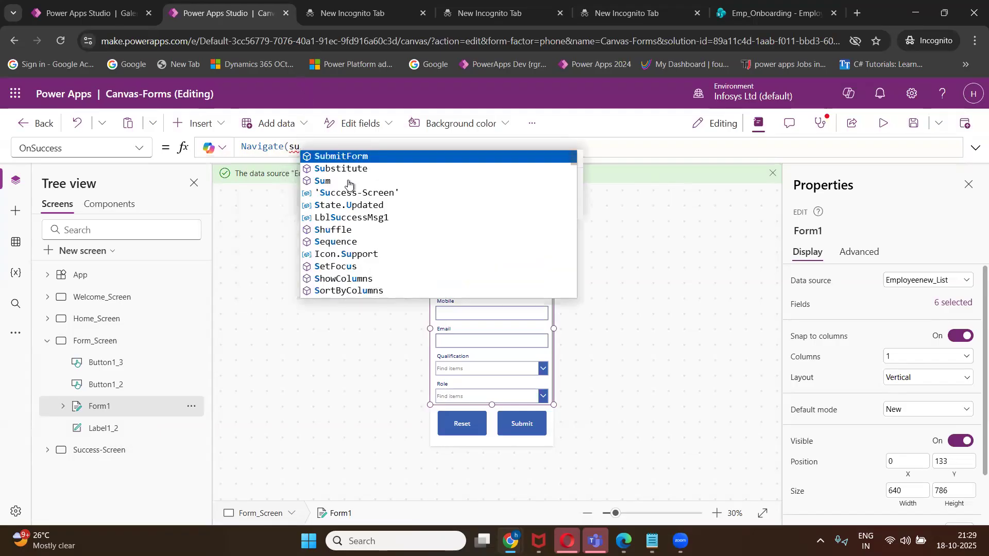
{"action": "left_click", "coordinate": [375, 195]}
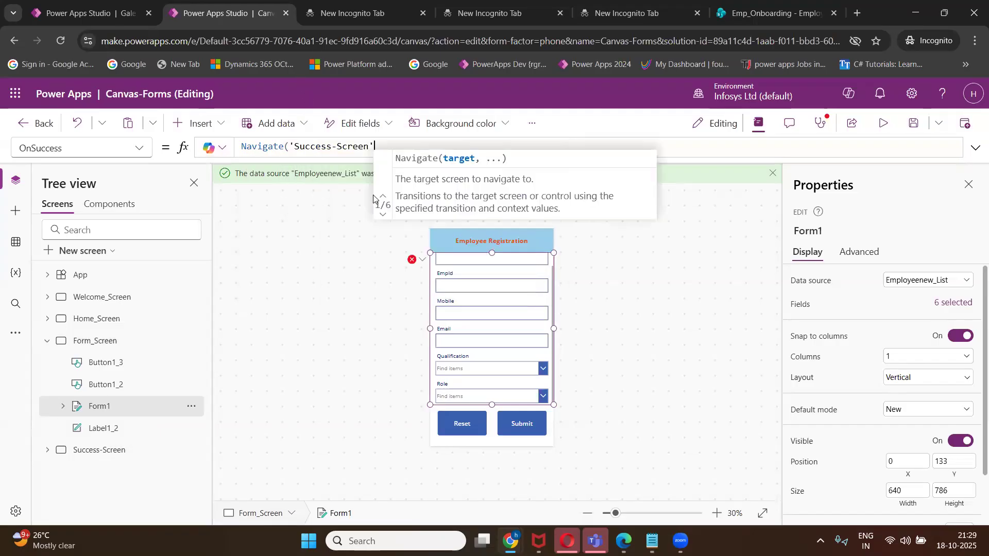
{"action": "type", "text": ")"}
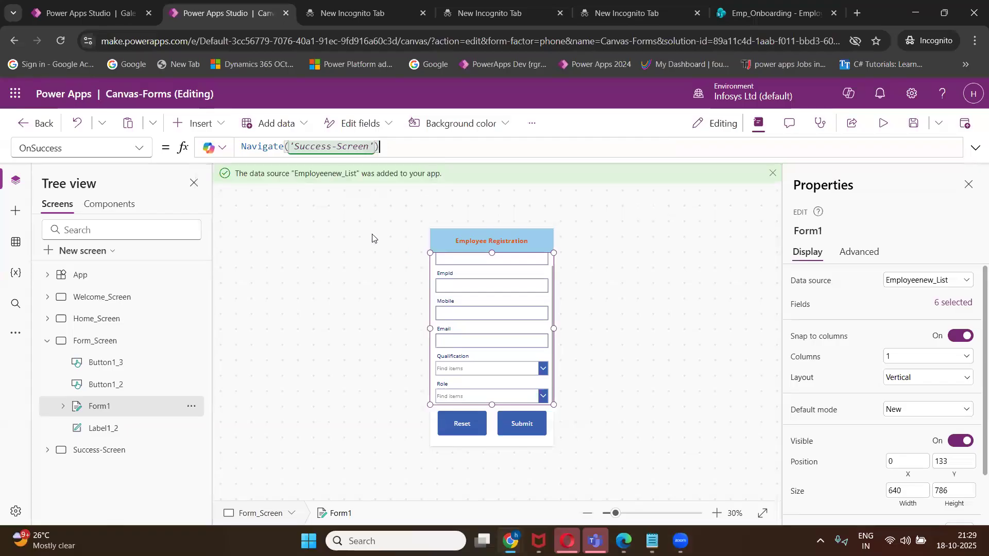
{"action": "left_click", "coordinate": [912, 126]}
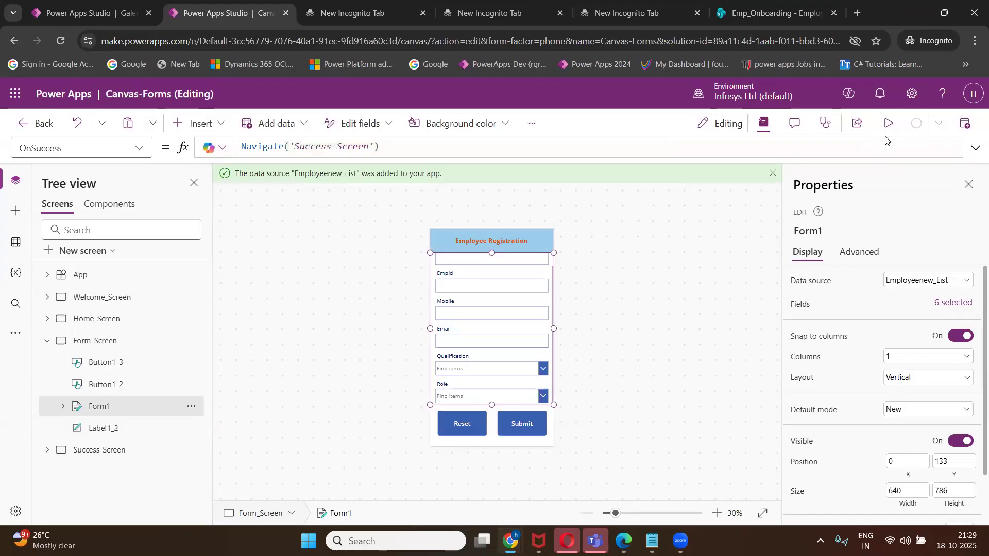
Preview the app and enter the employee's name in the Empname field.
{"action": "left_click", "coordinate": [888, 123]}
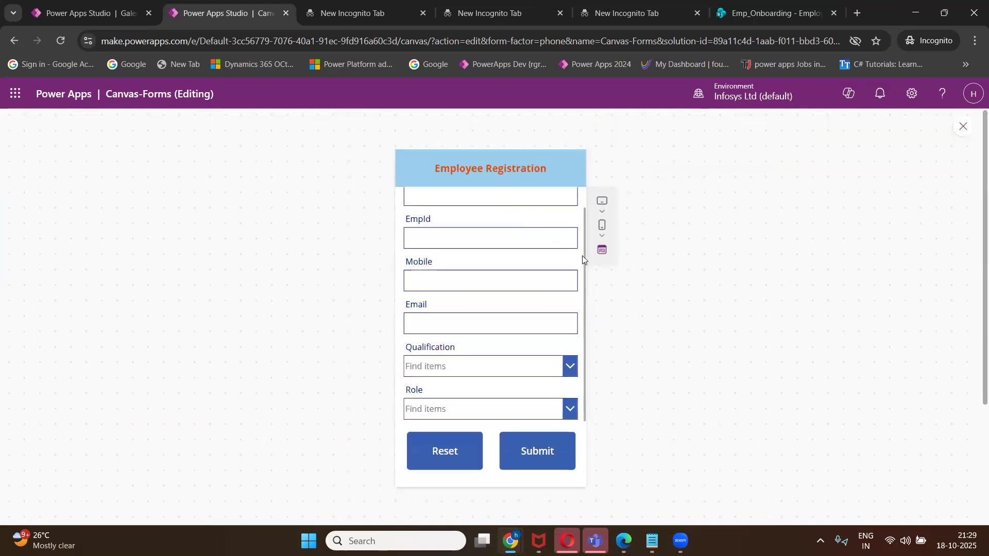
{"action": "scroll", "coordinate": [583, 253], "scroll_direction": "up", "scroll_amount": 2}
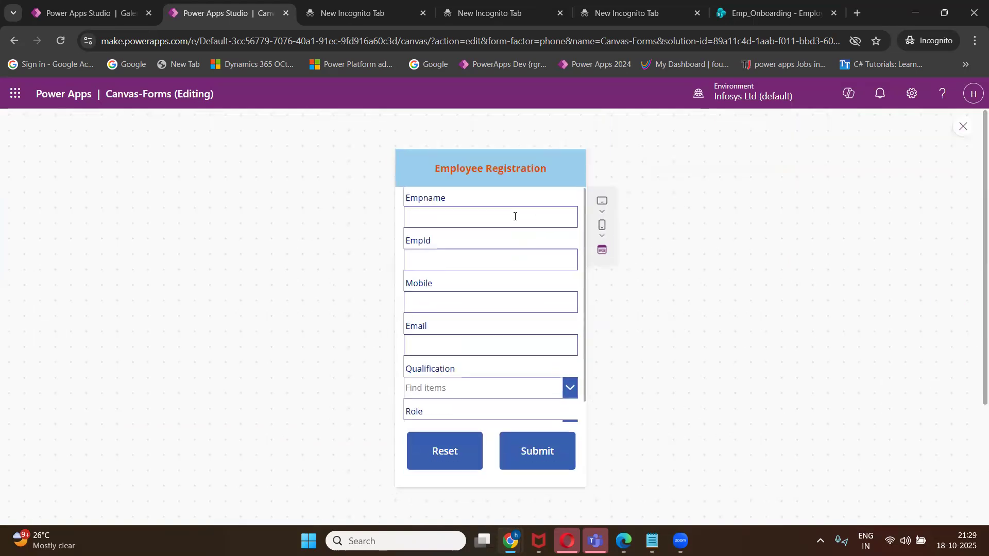
{"action": "left_click", "coordinate": [515, 216]}
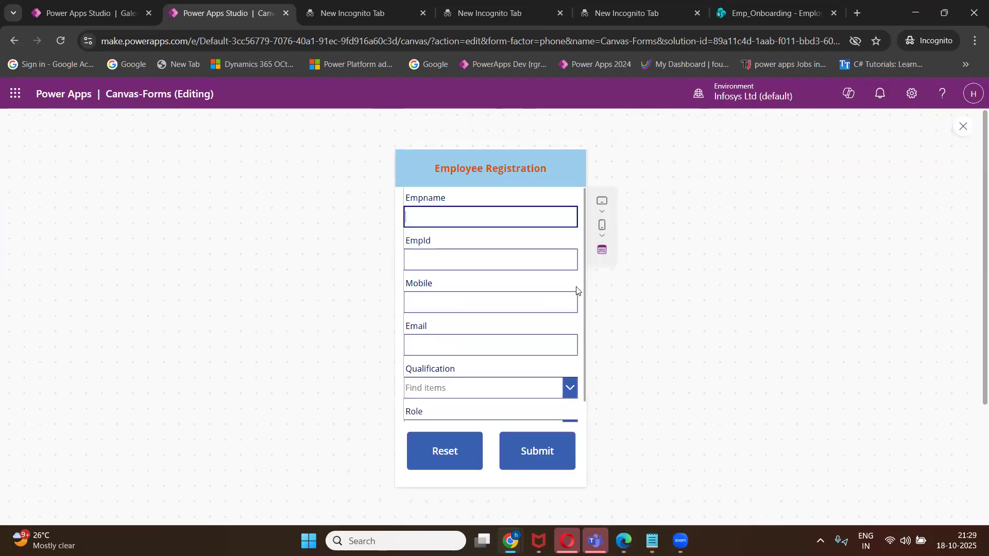
{"action": "scroll", "coordinate": [579, 309], "scroll_direction": "down", "scroll_amount": 2}
{"action": "scroll", "coordinate": [579, 309], "scroll_direction": "down", "scroll_amount": 3}
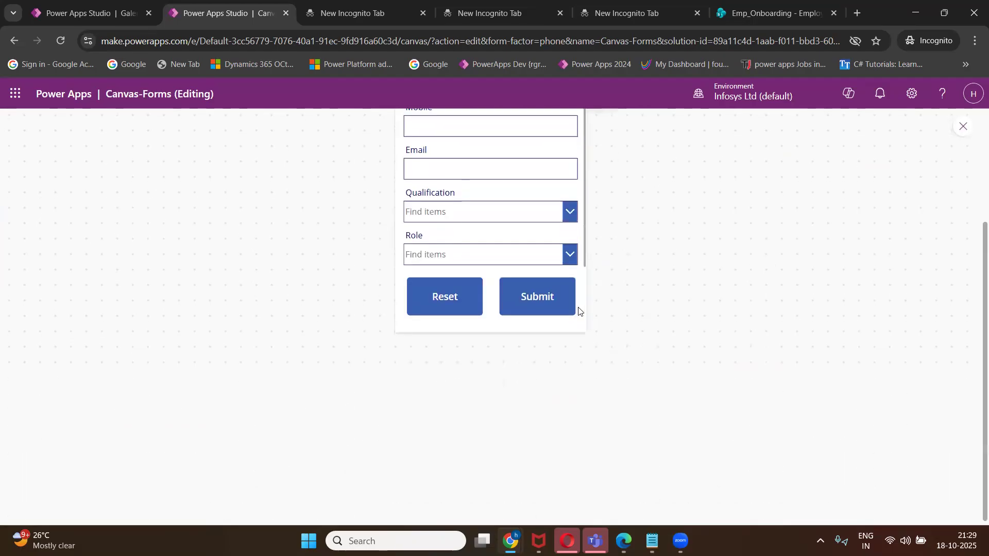
{"action": "scroll", "coordinate": [579, 309], "scroll_direction": "up", "scroll_amount": 3}
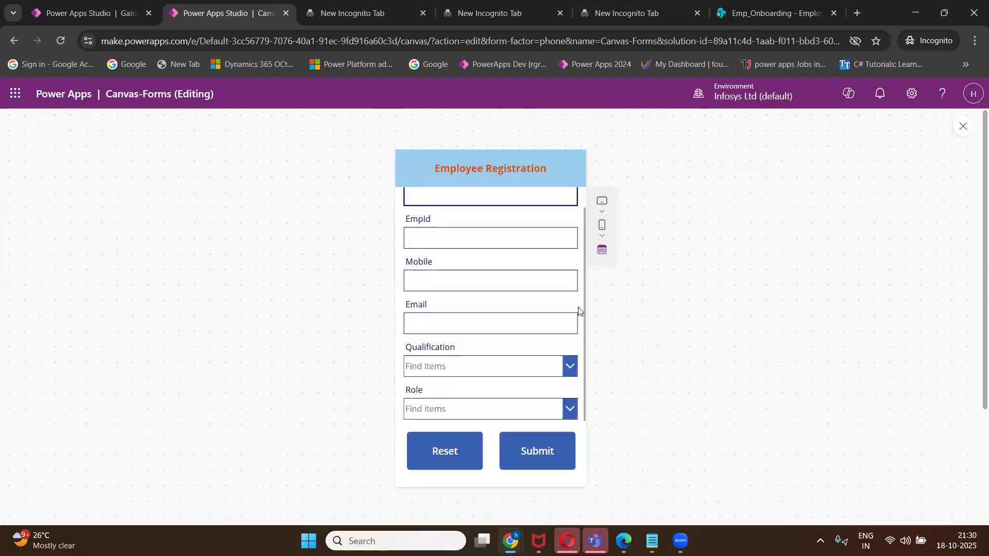
{"action": "scroll", "coordinate": [579, 310], "scroll_direction": "up", "scroll_amount": 1}
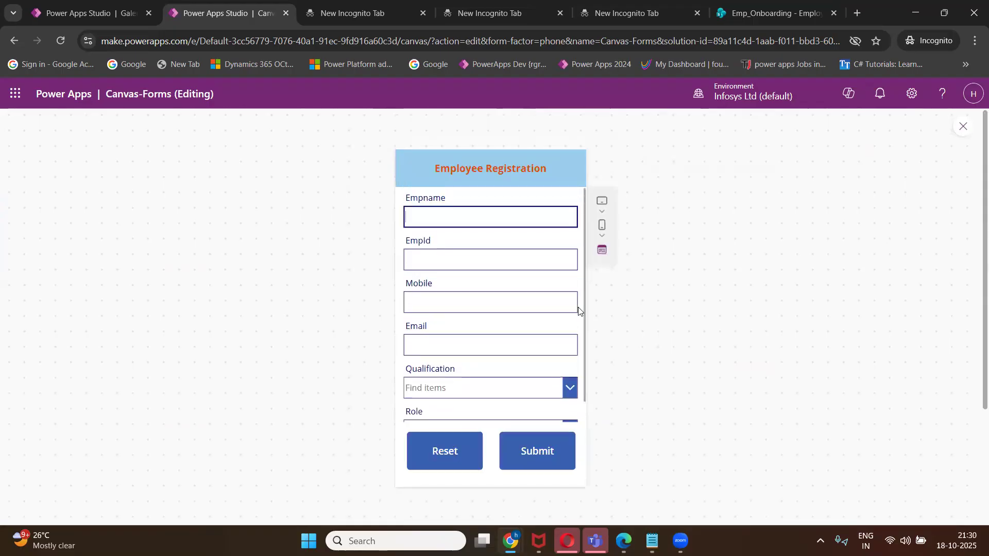
{"action": "left_click", "coordinate": [454, 217]}
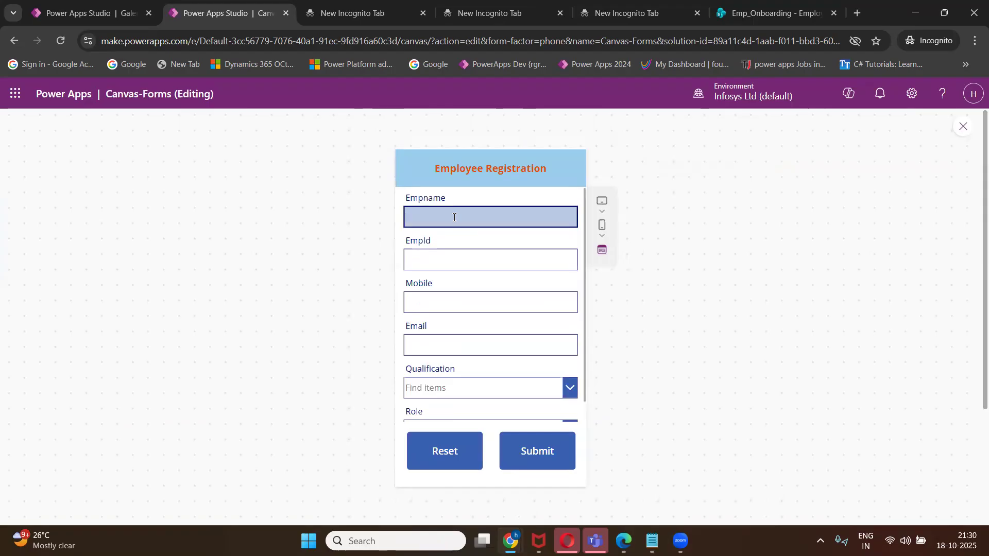
{"action": "type", "text": "Ashray"}
Fill in the EmpId, Mobile number and Email fields with sample employee details.
{"action": "left_click", "coordinate": [458, 261]}
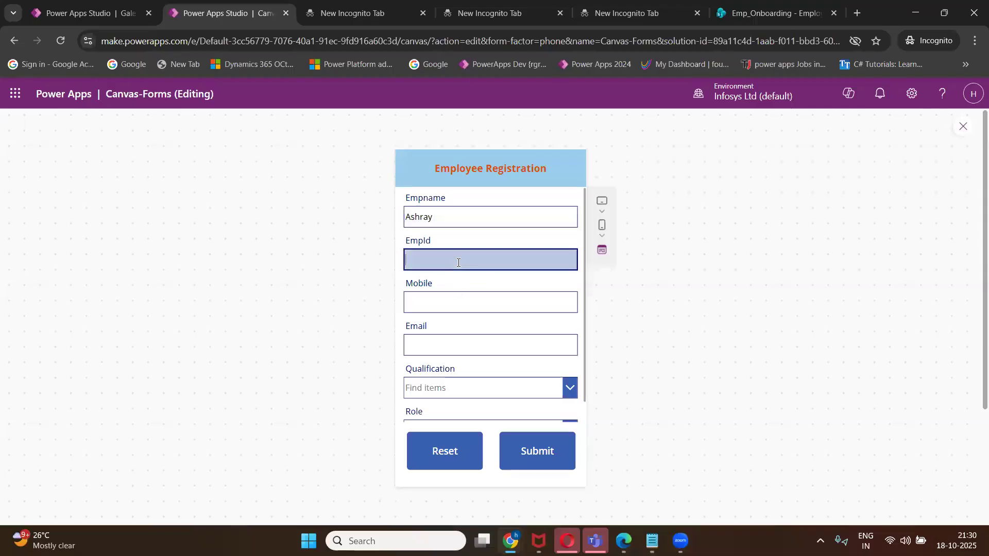
{"action": "type", "text": "A001"}
{"action": "left_click", "coordinate": [451, 303]}
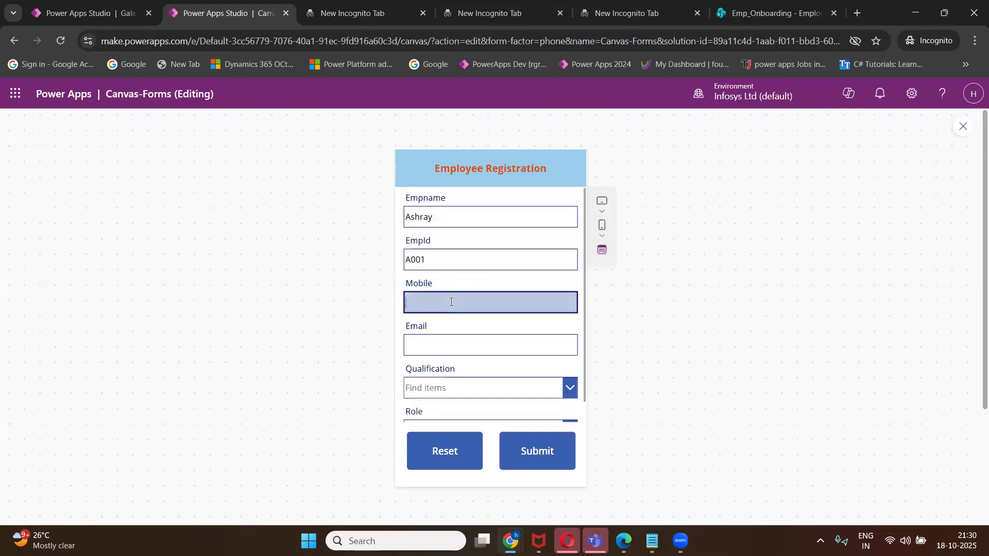
{"action": "left_click", "coordinate": [439, 338]}
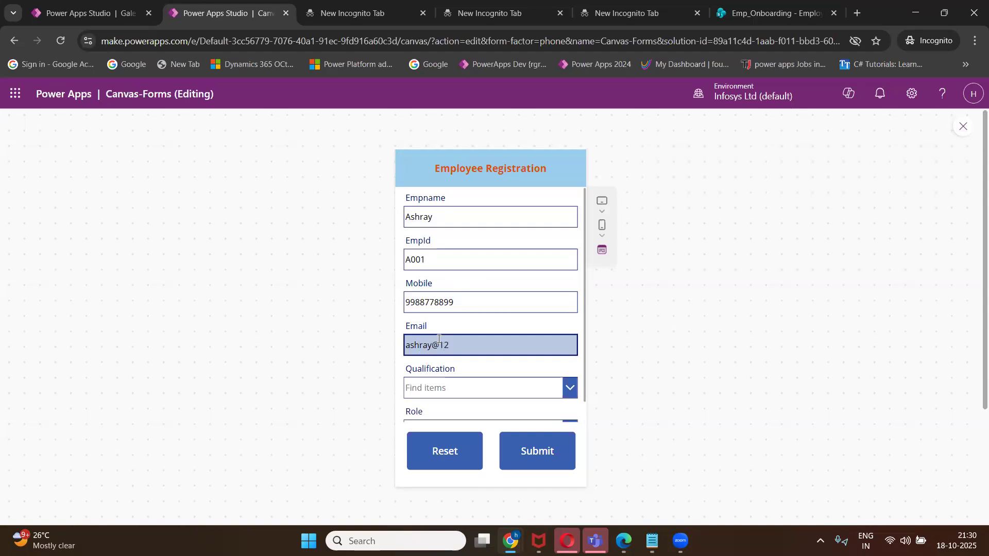
Choose B.Tech as Qualification and Project Manager as Role, then submit the form.
{"action": "left_click", "coordinate": [465, 391]}
{"action": "left_click", "coordinate": [448, 419]}
{"action": "scroll", "coordinate": [626, 372], "scroll_direction": "down", "scroll_amount": 3}
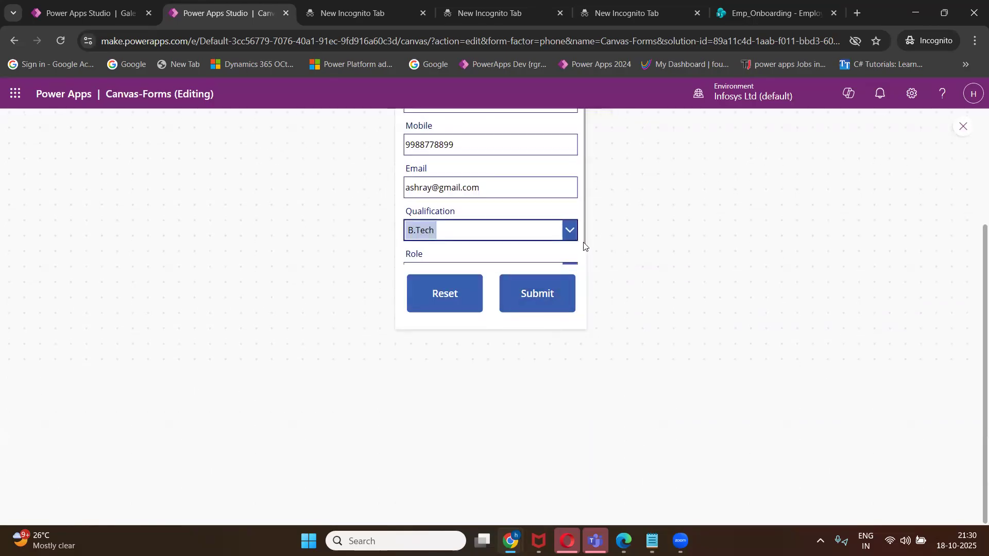
{"action": "scroll", "coordinate": [546, 255], "scroll_direction": "down", "scroll_amount": 1}
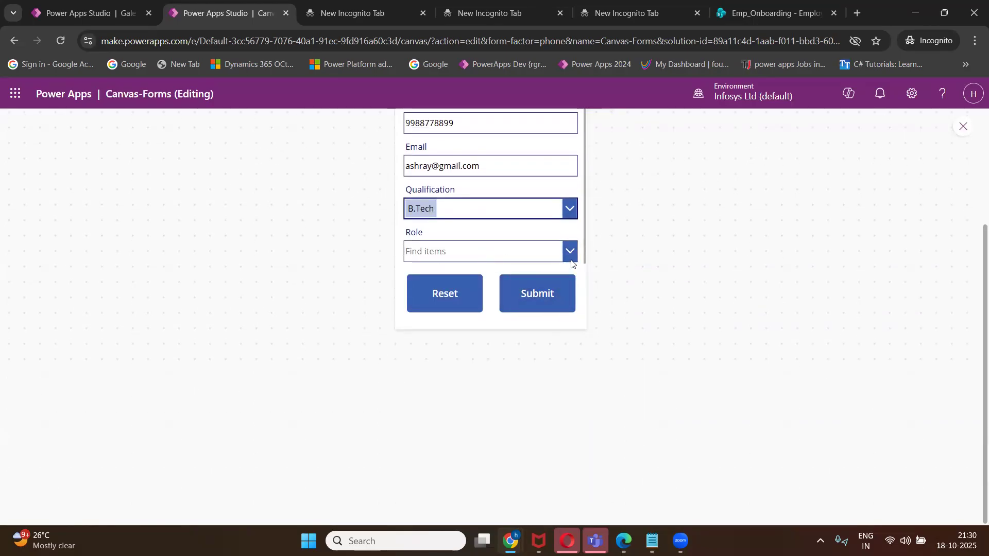
{"action": "left_click", "coordinate": [570, 251]}
{"action": "left_click", "coordinate": [491, 268]}
{"action": "left_click", "coordinate": [531, 306]}
{"action": "scroll", "coordinate": [651, 340], "scroll_direction": "up", "scroll_amount": 3}
{"action": "left_click", "coordinate": [548, 452]}
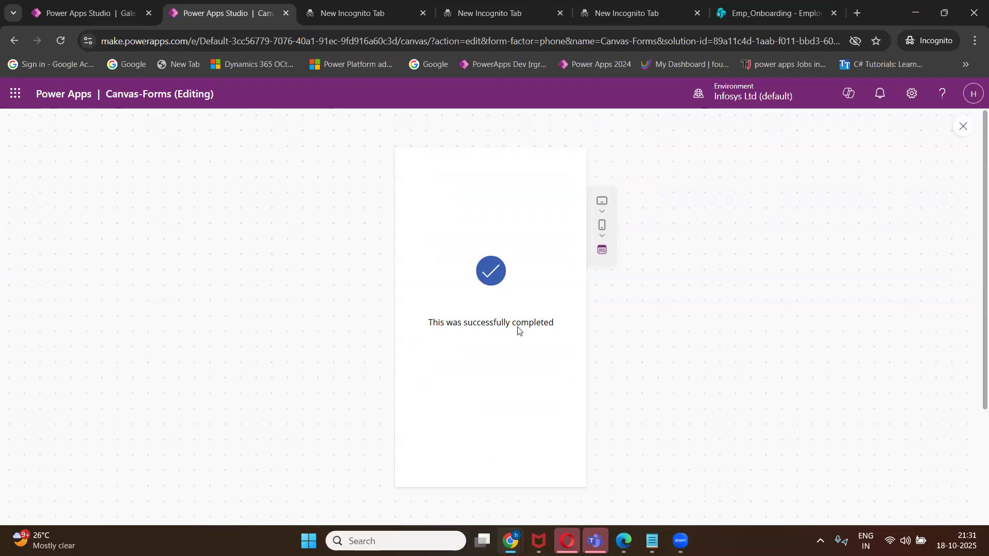
Leave the preview, dismiss the tip, and select the registration form Form1.
{"action": "left_click", "coordinate": [963, 127]}
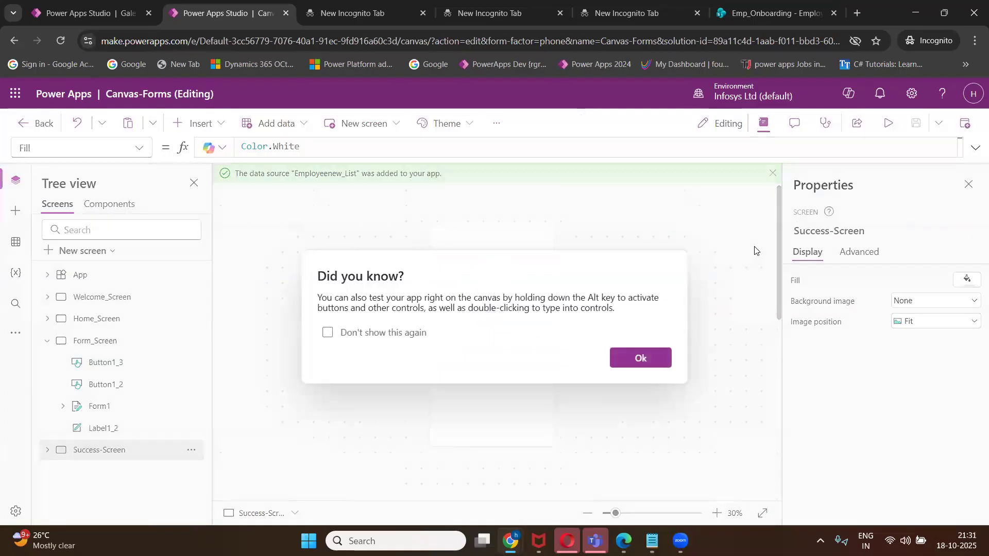
{"action": "left_click", "coordinate": [662, 361]}
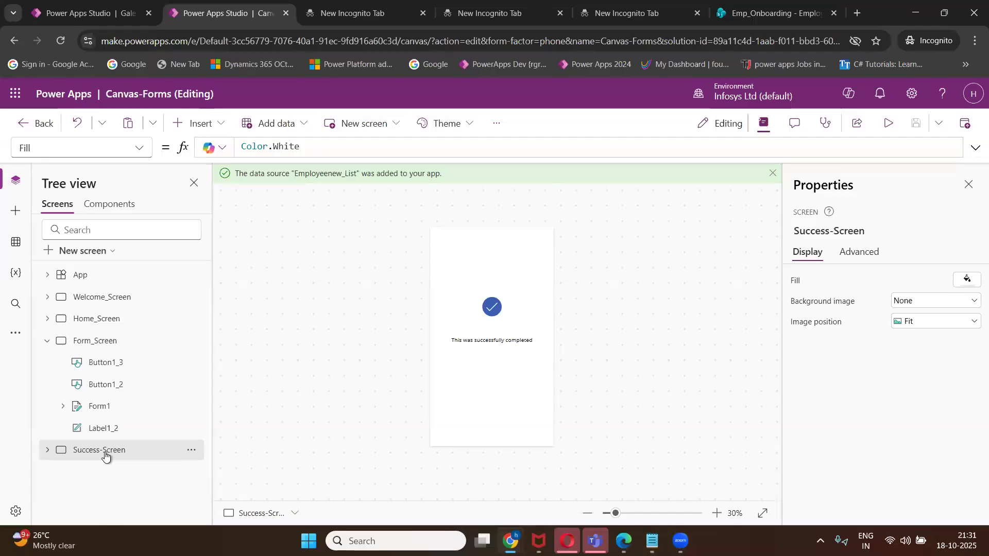
{"action": "left_click", "coordinate": [105, 410]}
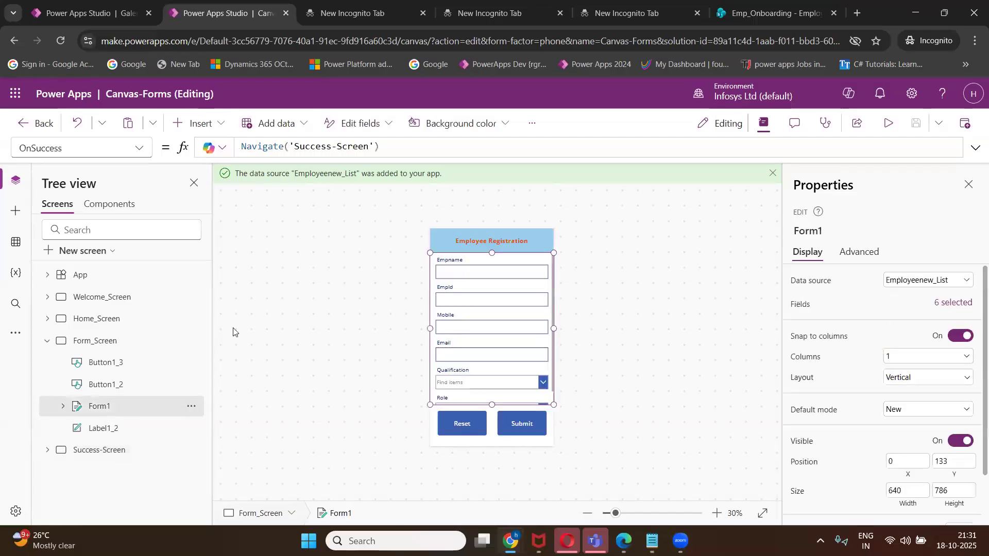
Append Notify("your form has been successfully completed", NotificationType.Success) to Form1's OnSuccess and save.
{"action": "left_click", "coordinate": [410, 147]}
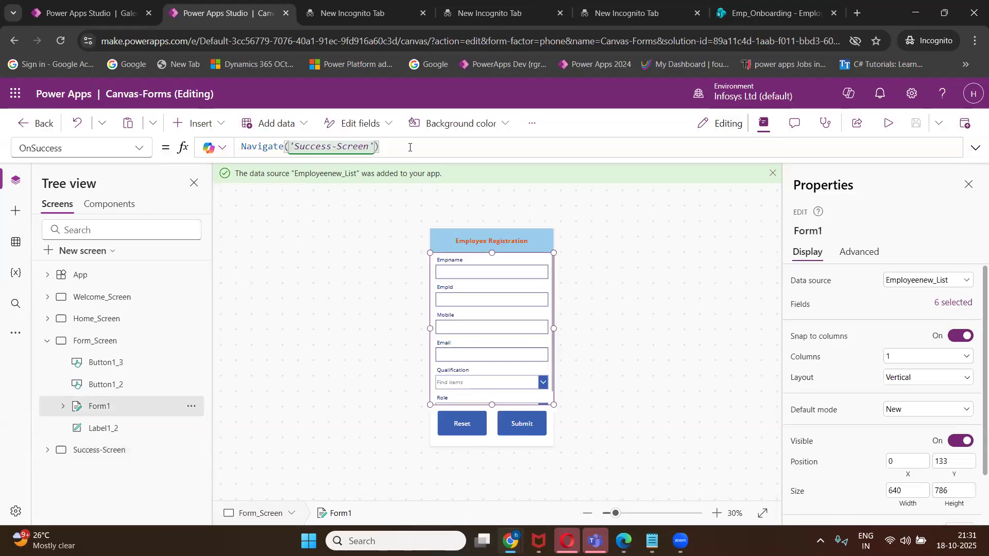
{"action": "type", "text": ";"}
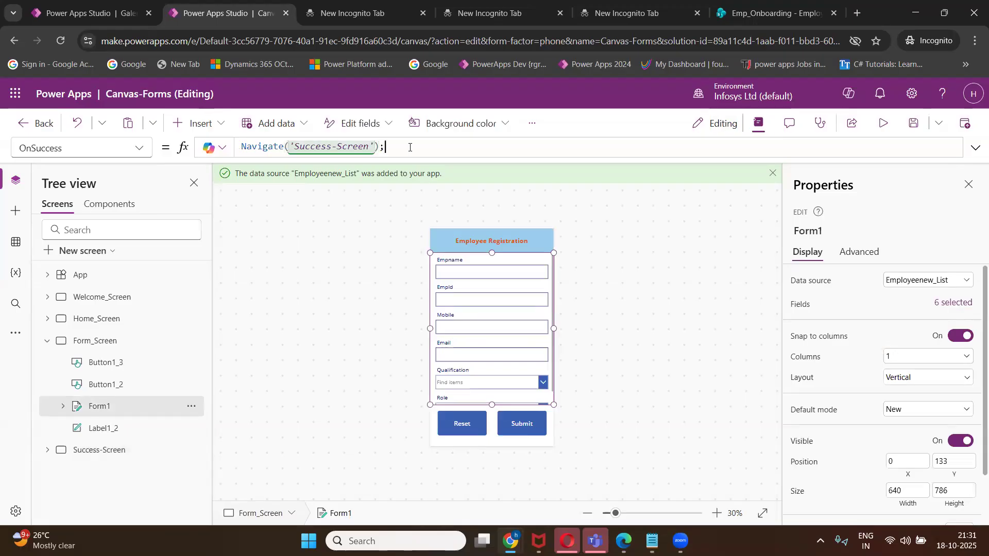
{"action": "key", "text": "shift+Return"}
{"action": "type", "text": "notify"}
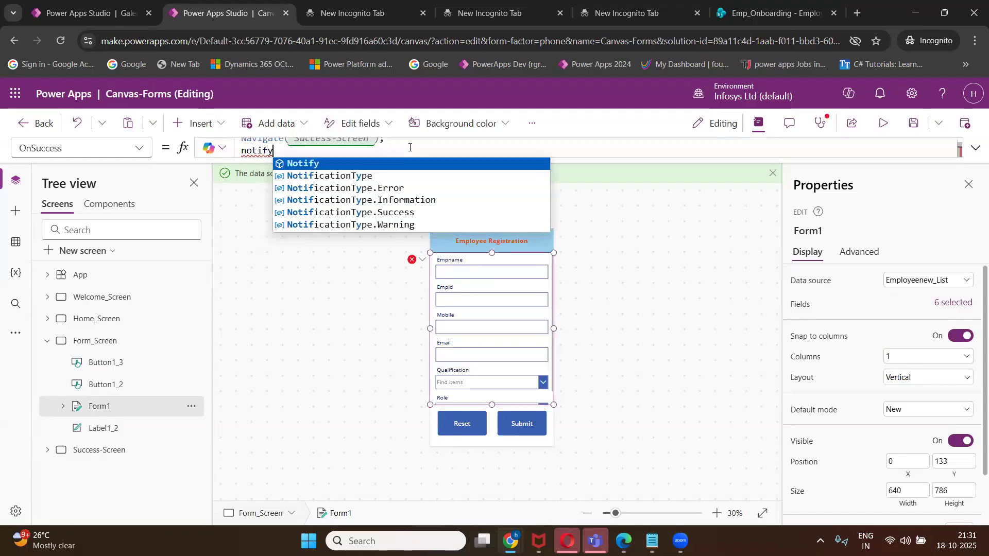
{"action": "key", "text": "Tab"}
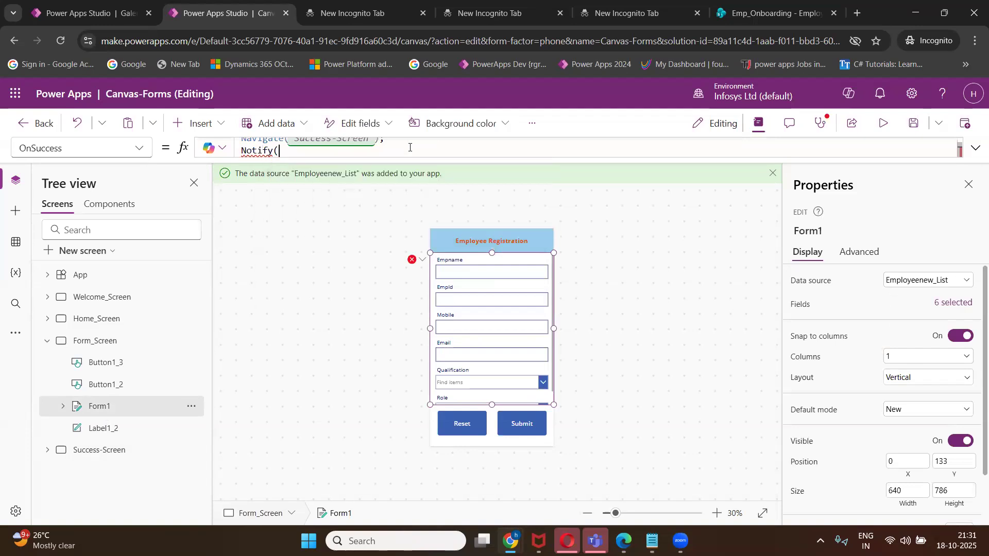
{"action": "type", "text": "\"yo"}
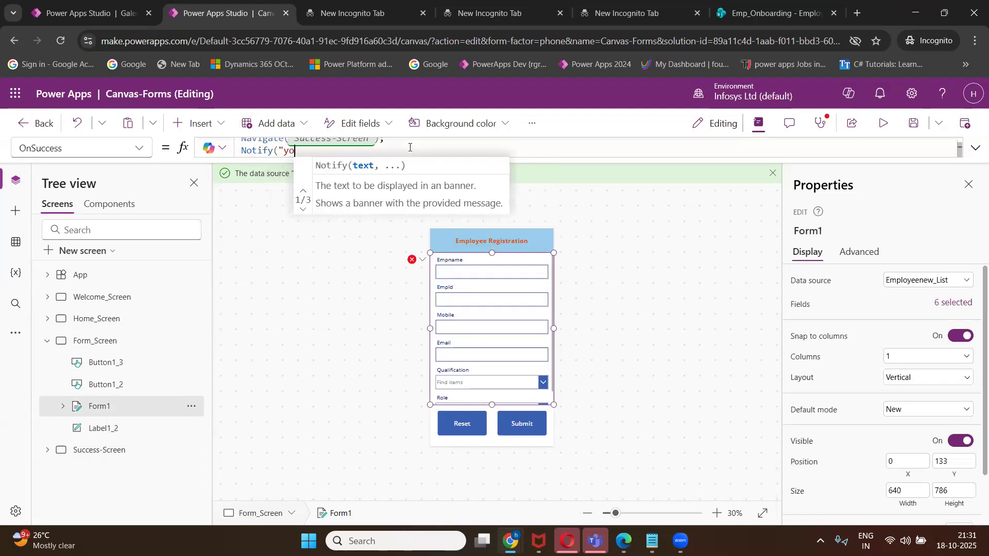
{"action": "type", "text": "ur form has "}
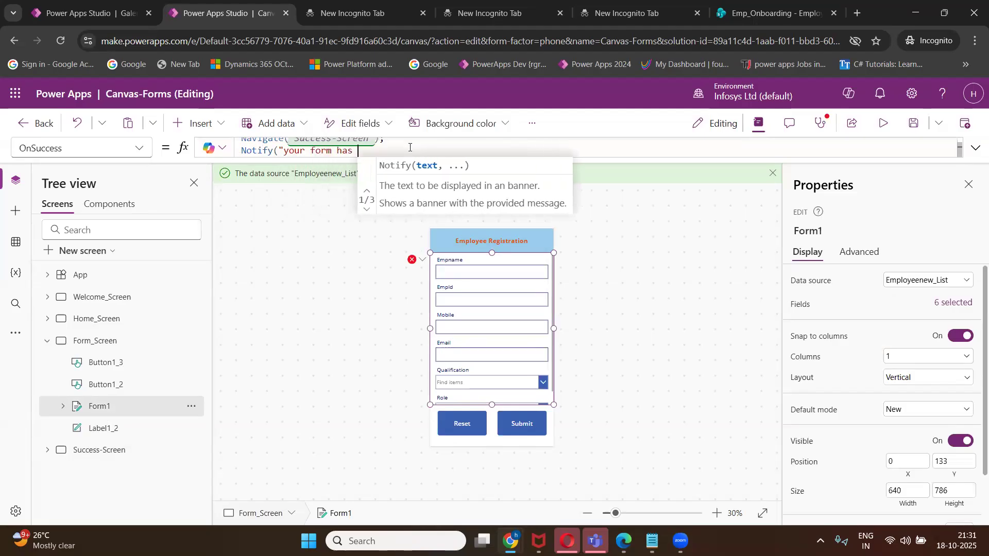
{"action": "type", "text": "been successfully "}
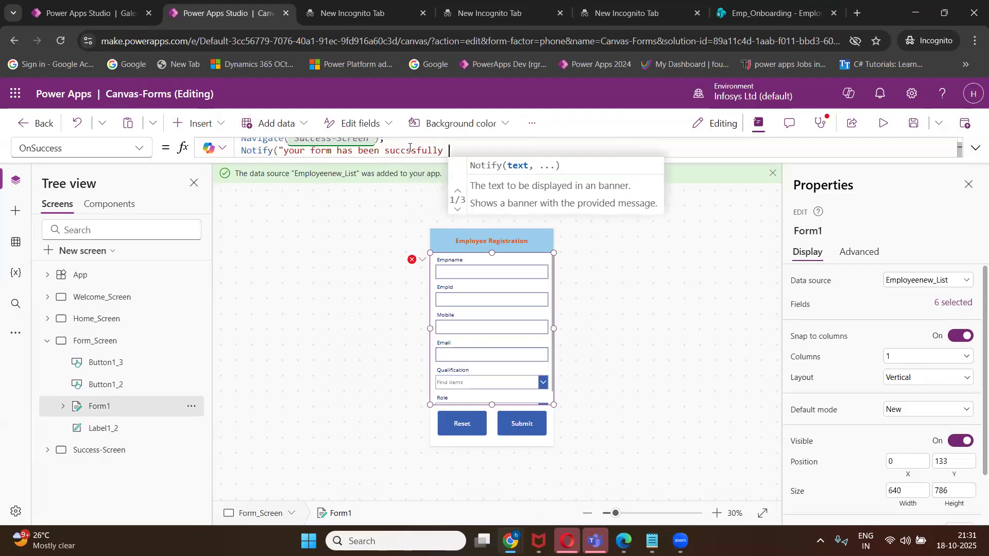
{"action": "type", "text": "completed\""}
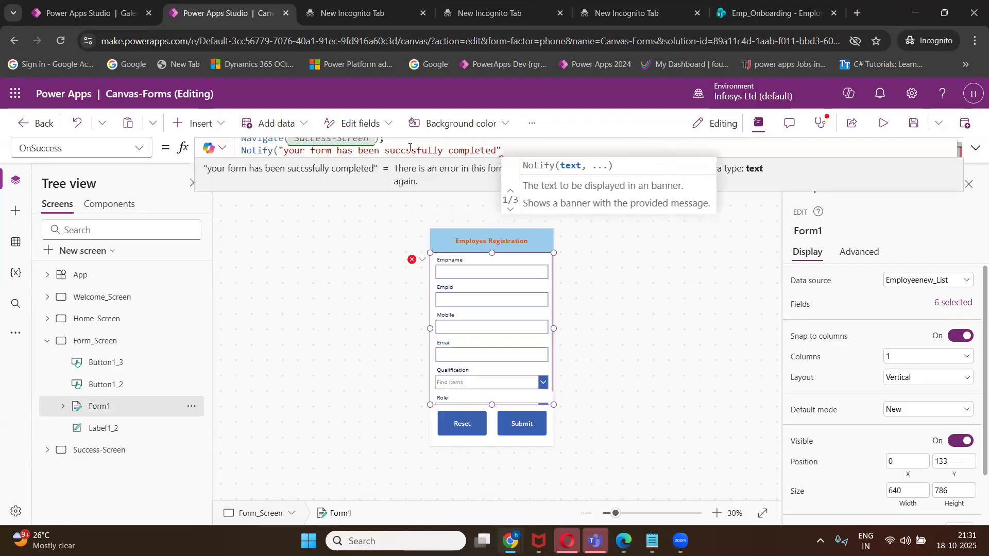
{"action": "type", "text": ","}
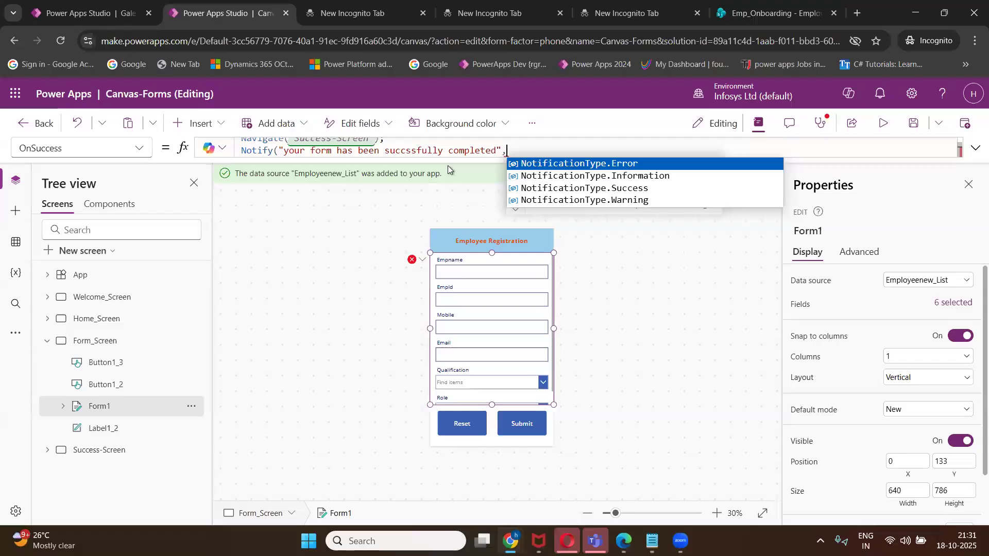
{"action": "left_click", "coordinate": [550, 187]}
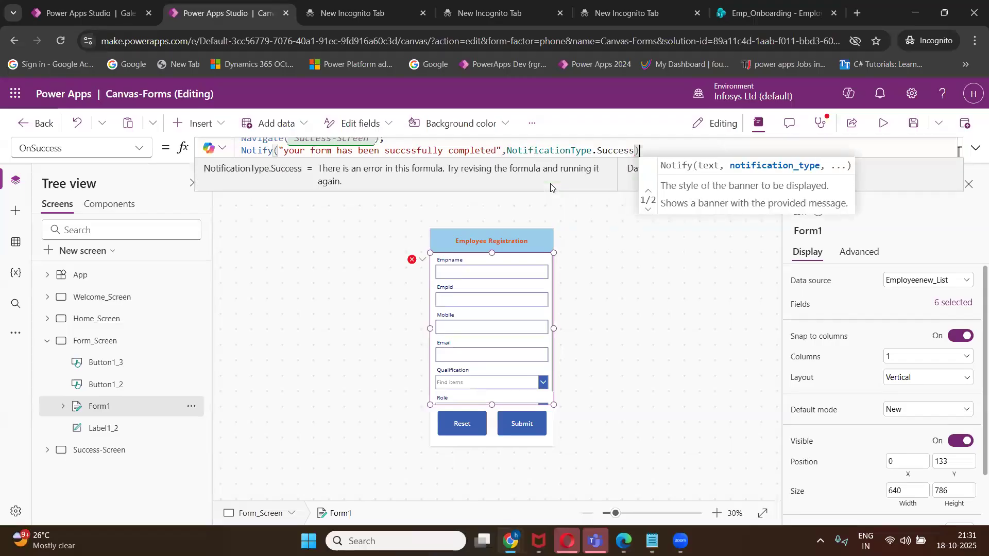
{"action": "type", "text": ")"}
{"action": "left_click", "coordinate": [909, 128]}
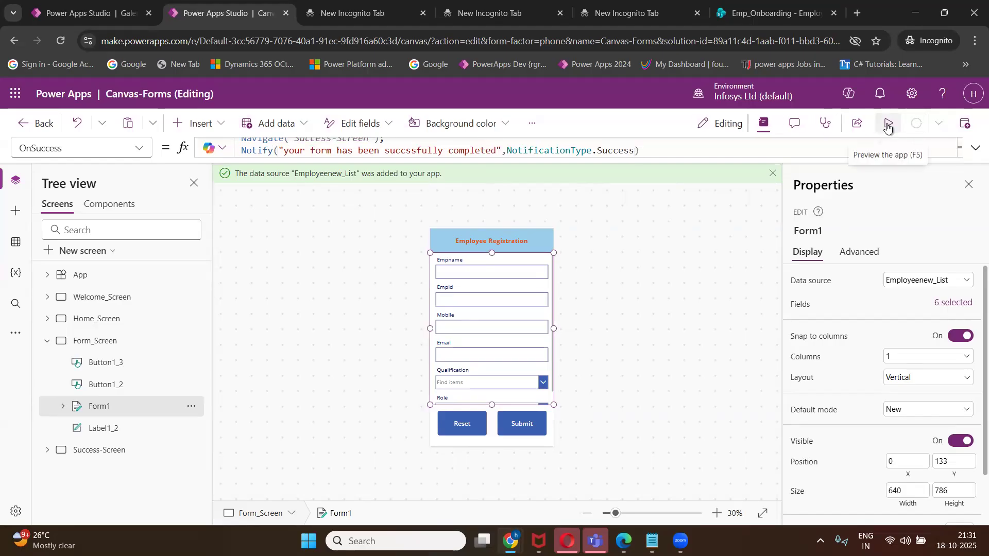
Select Form1 and set its Default mode to New.
{"action": "left_click", "coordinate": [887, 126]}
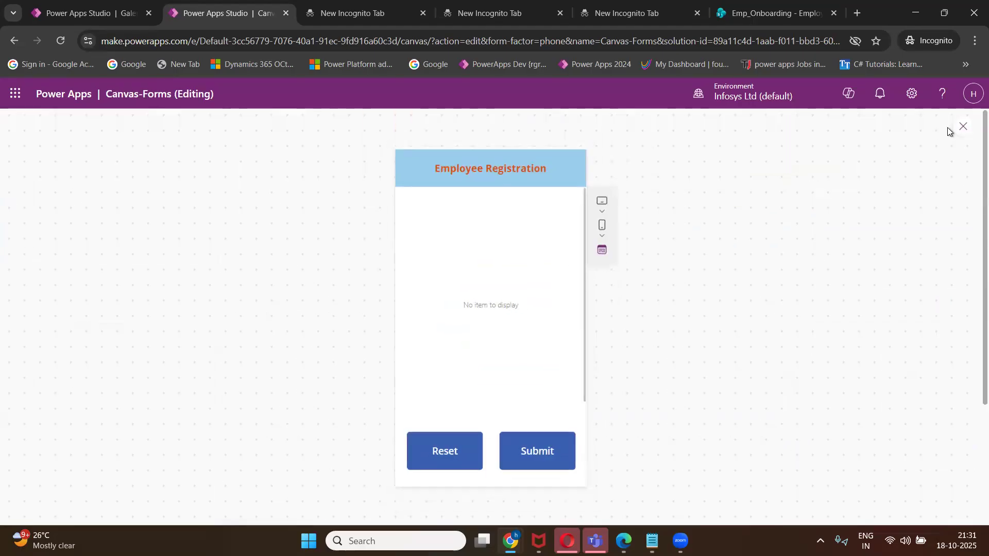
{"action": "key", "text": "Escape"}
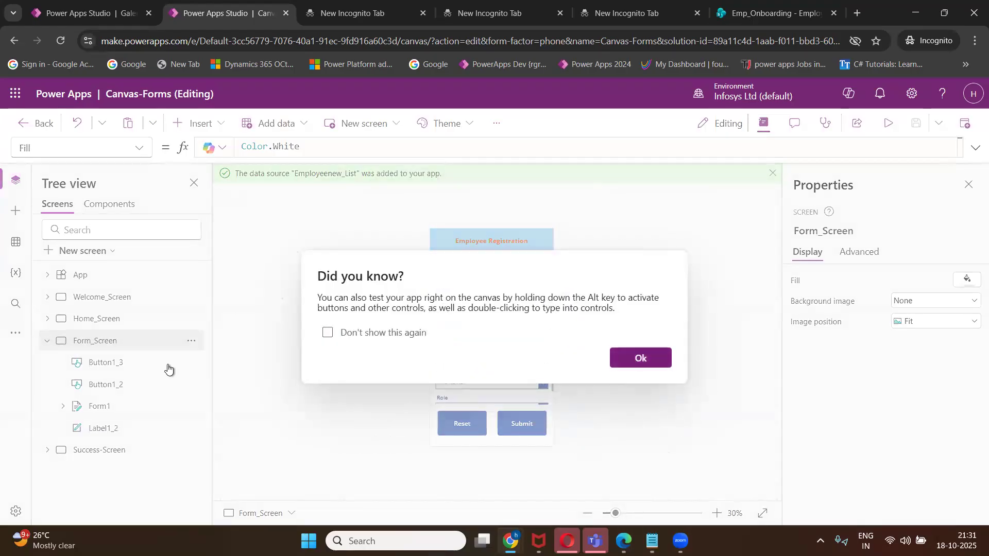
{"action": "key", "text": "Escape"}
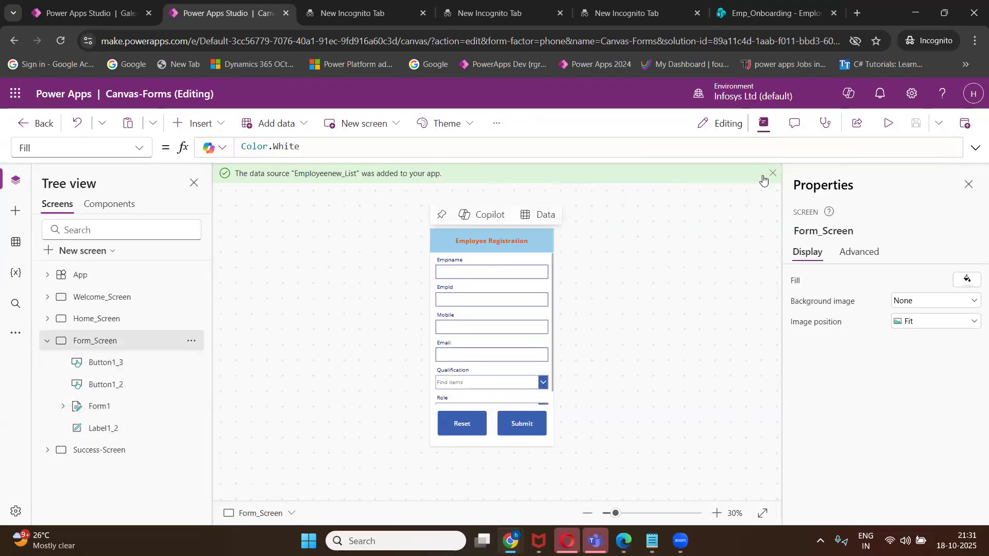
{"action": "left_click", "coordinate": [764, 123]}
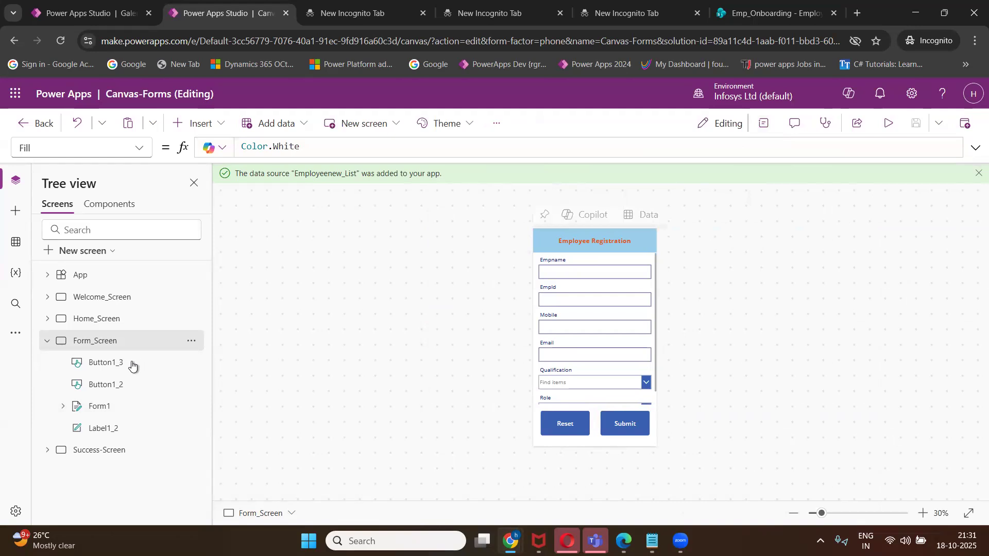
{"action": "double_click", "coordinate": [101, 407]}
{"action": "key", "text": "Return"}
{"action": "left_click", "coordinate": [901, 412]}
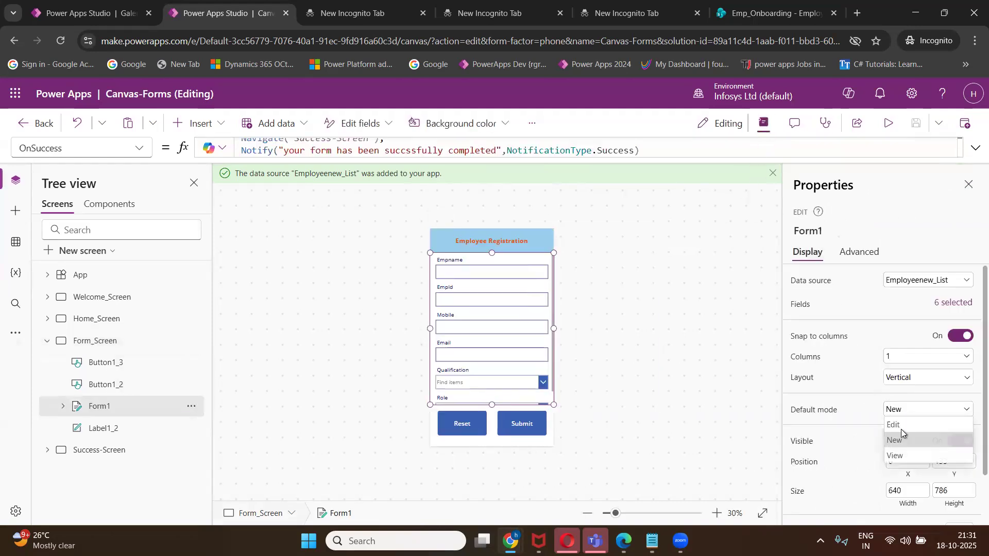
{"action": "left_click", "coordinate": [899, 425]}
{"action": "left_click", "coordinate": [899, 411]}
{"action": "left_click", "coordinate": [898, 441]}
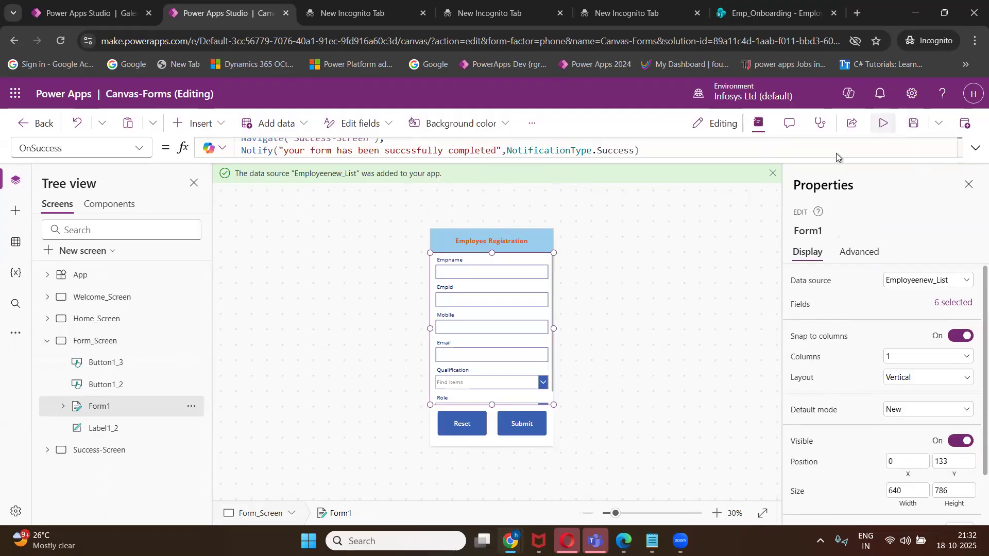
In preview, enter the employee name, EmpId H001, mobile 99889988 and an email.
{"action": "left_click", "coordinate": [883, 123]}
{"action": "left_click", "coordinate": [476, 214]}
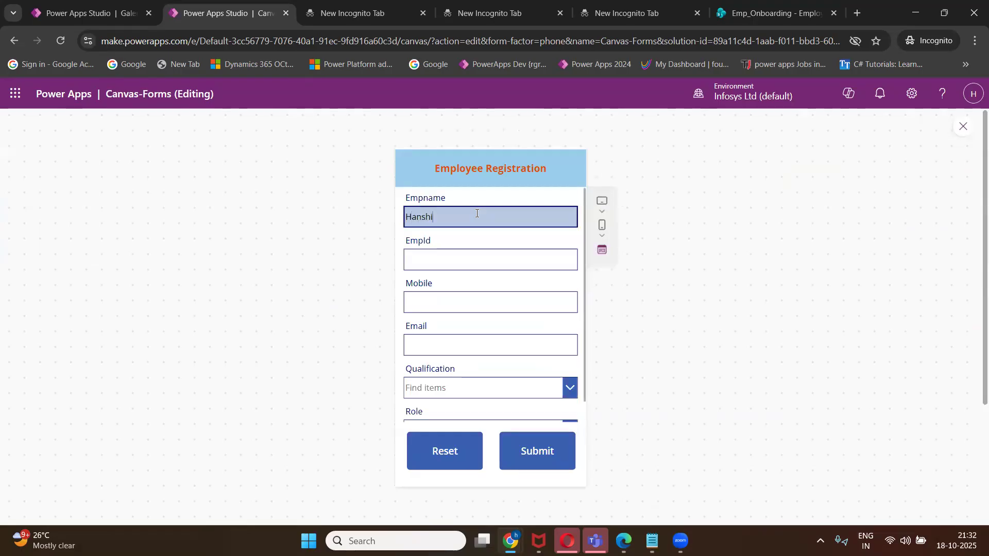
{"action": "left_click", "coordinate": [476, 258]}
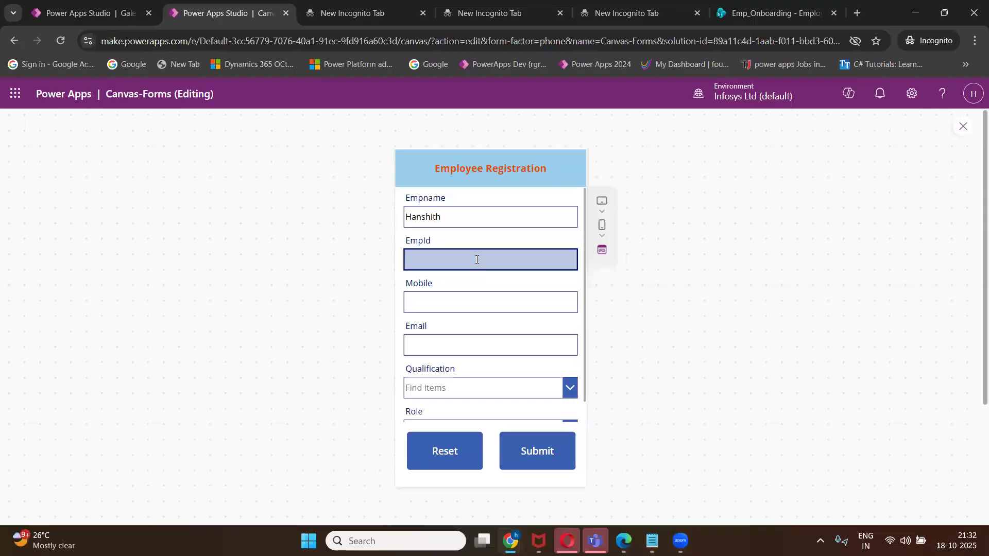
{"action": "type", "text": "H001"}
{"action": "left_click", "coordinate": [457, 308]}
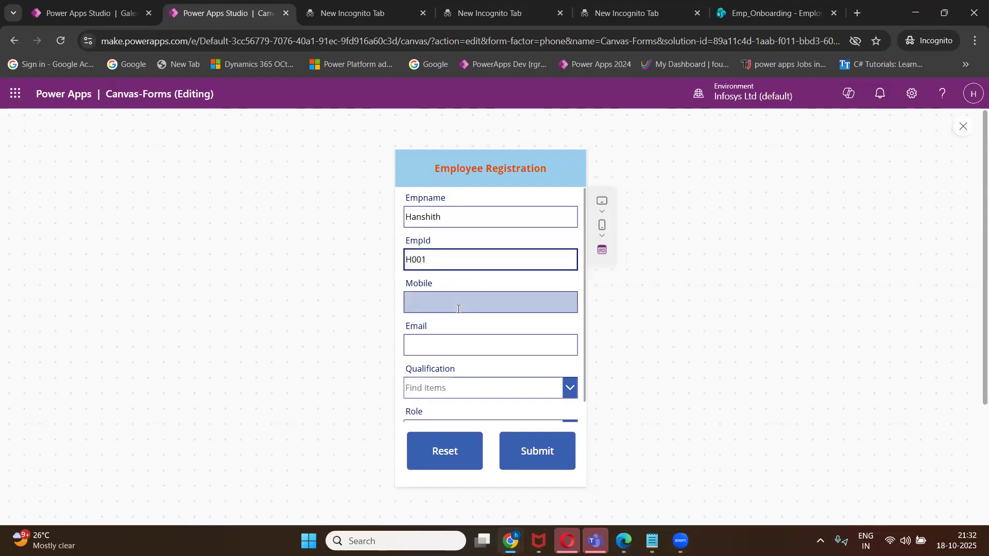
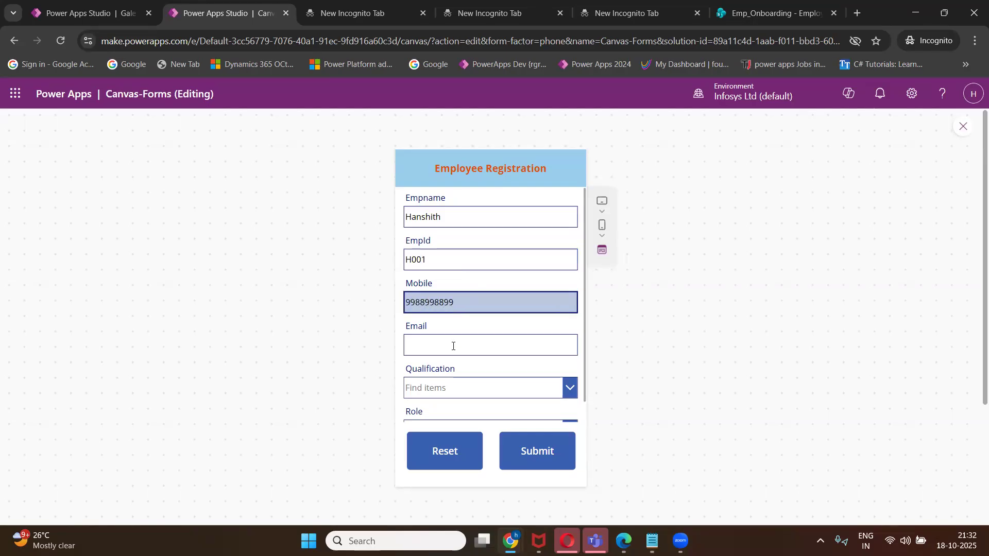
{"action": "left_click", "coordinate": [453, 346]}
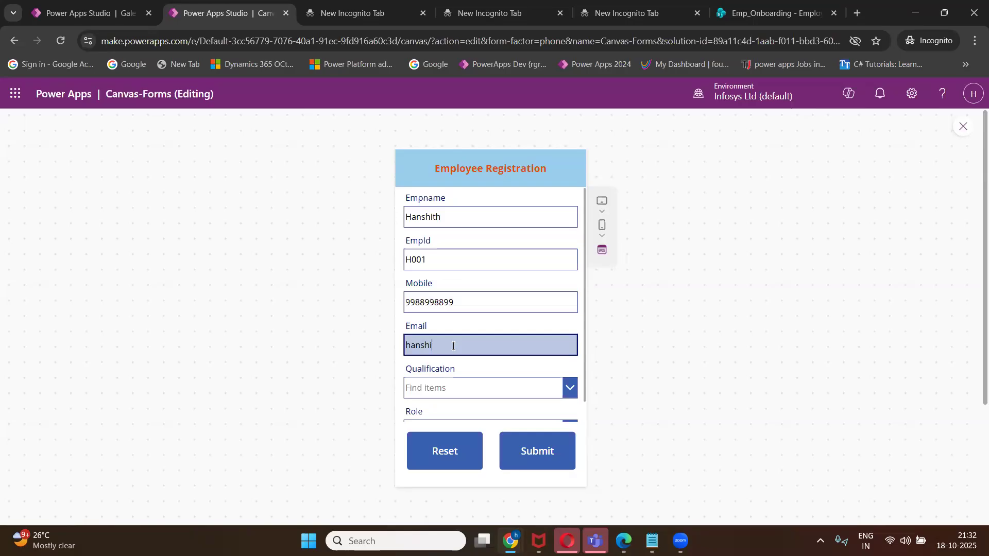
Choose MCA as the qualification and Lead as the role.
{"action": "left_click", "coordinate": [442, 390]}
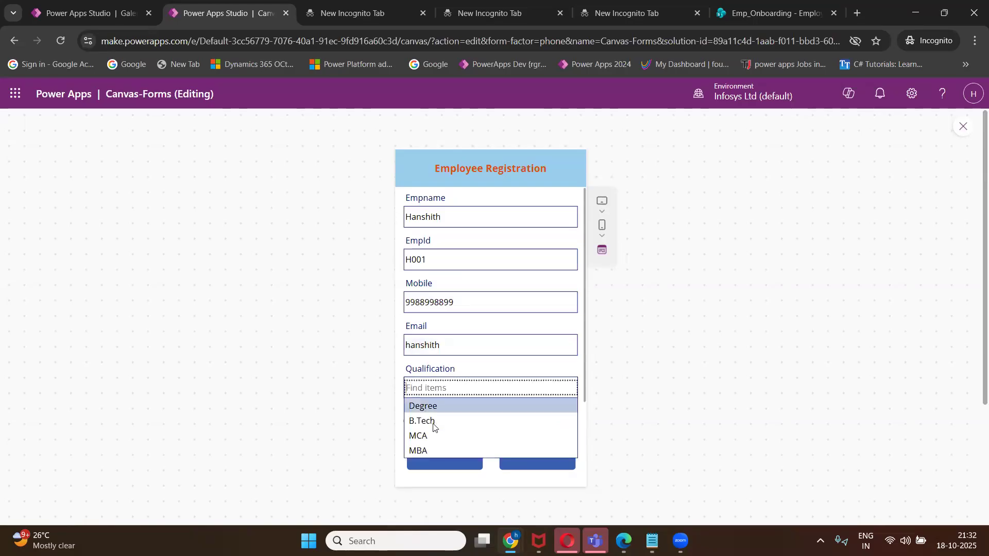
{"action": "left_click", "coordinate": [431, 438]}
{"action": "scroll", "coordinate": [541, 386], "scroll_direction": "down", "scroll_amount": 1}
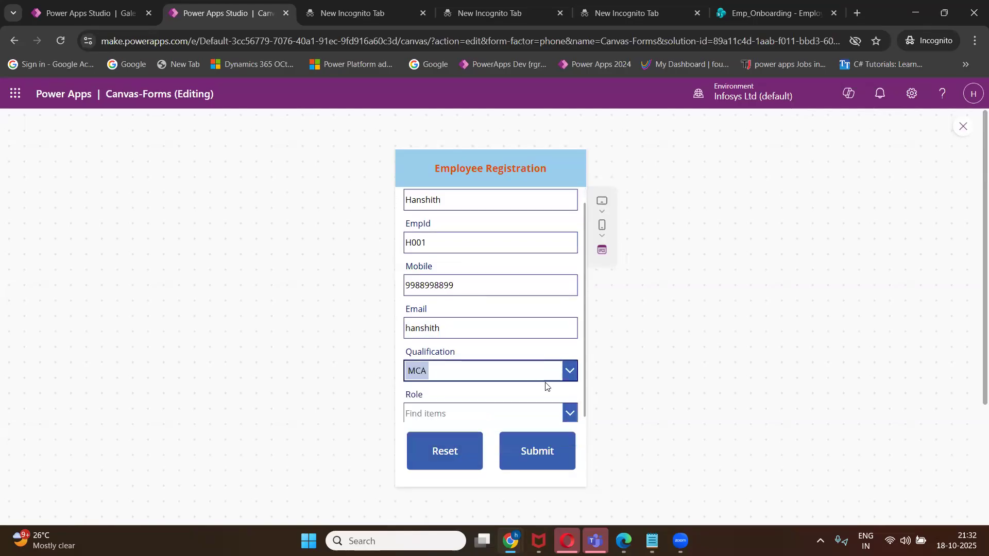
{"action": "left_click", "coordinate": [506, 410]}
{"action": "left_click", "coordinate": [464, 443]}
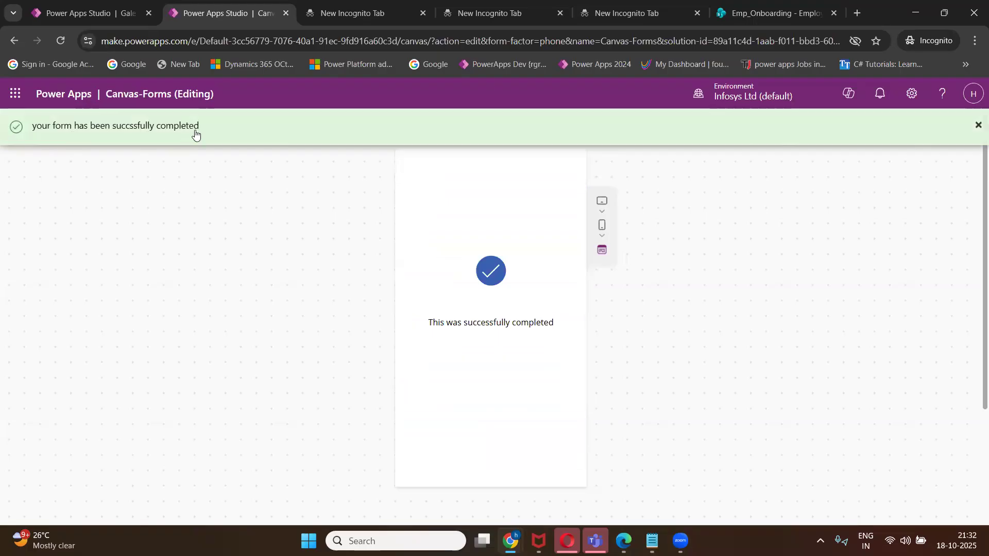
Return to the editor and select Welcome_Screen in the Tree view.
{"action": "left_click", "coordinate": [960, 129]}
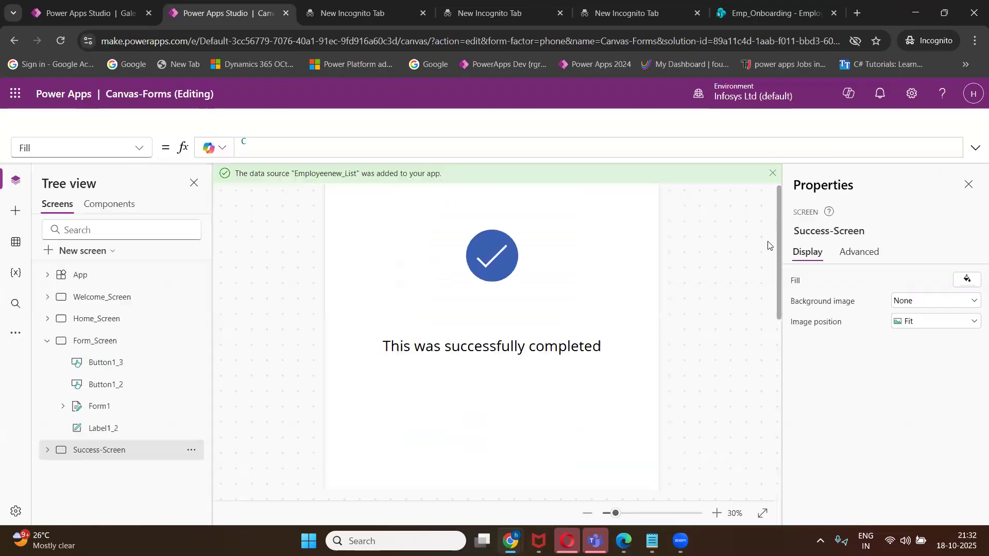
{"action": "left_click", "coordinate": [640, 358]}
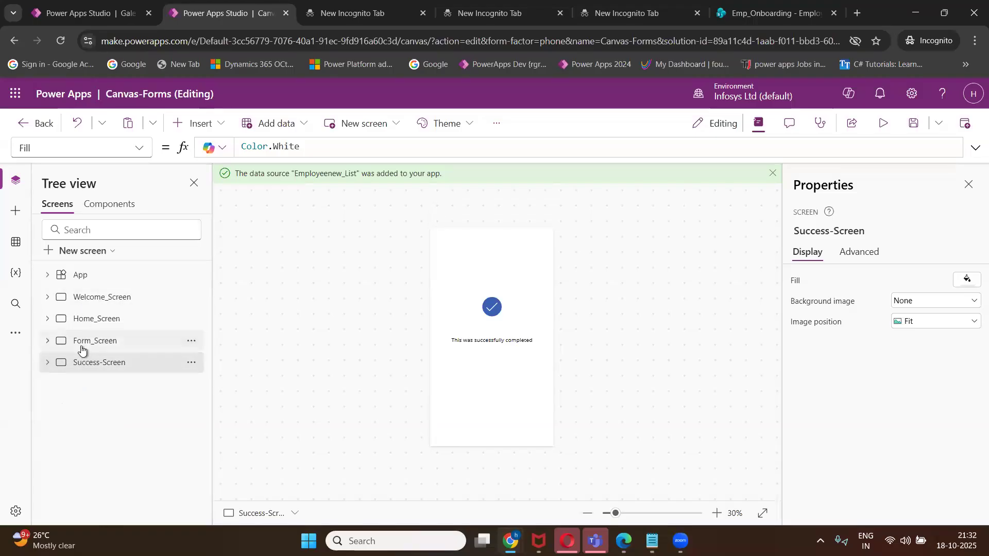
{"action": "left_click", "coordinate": [94, 302]}
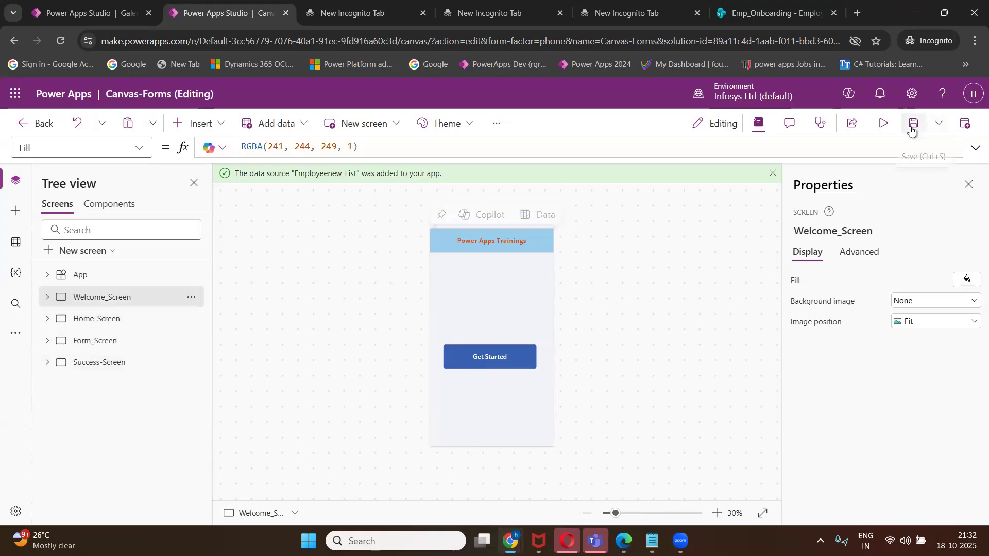
Preview and try Get Started, confirming it does not navigate yet.
{"action": "left_click", "coordinate": [884, 126]}
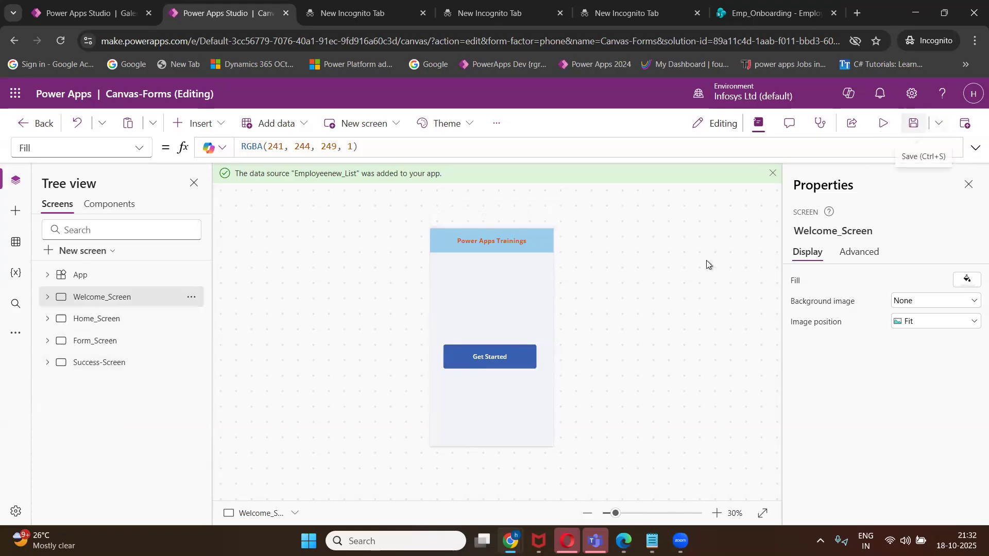
{"action": "left_click", "coordinate": [498, 352]}
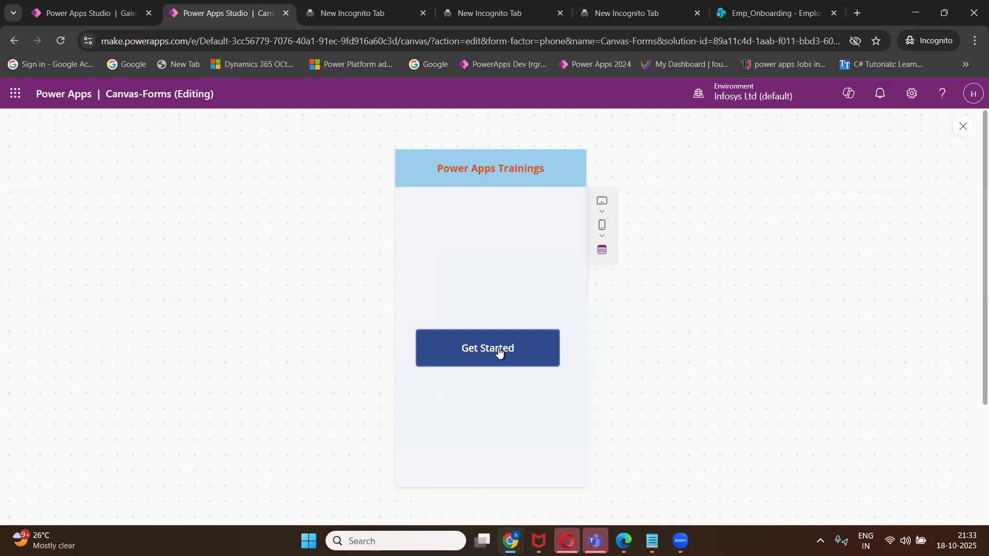
{"action": "left_click", "coordinate": [962, 127]}
{"action": "left_click", "coordinate": [662, 359]}
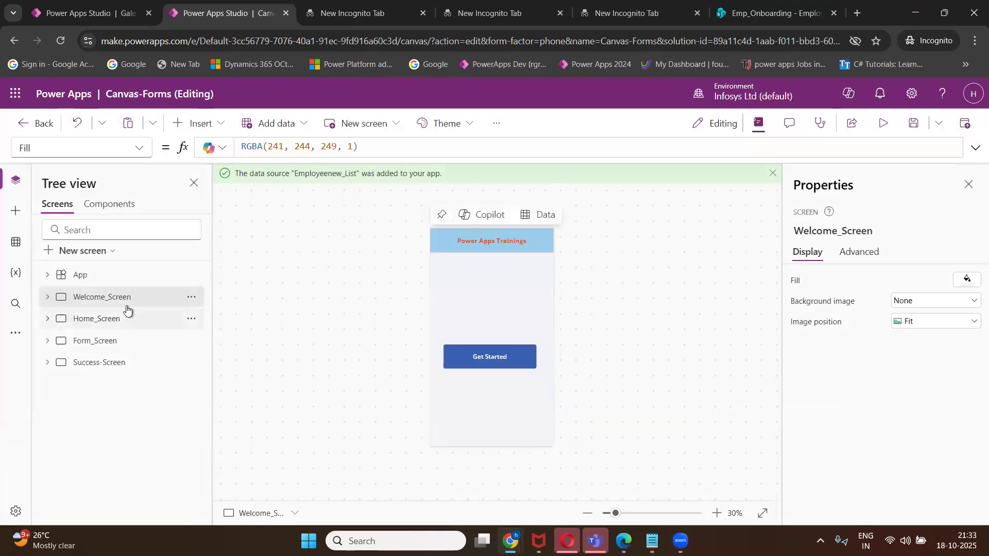
Set the Get Started button's OnSelect to Navigate(Home_Screen).
{"action": "left_click", "coordinate": [484, 359]}
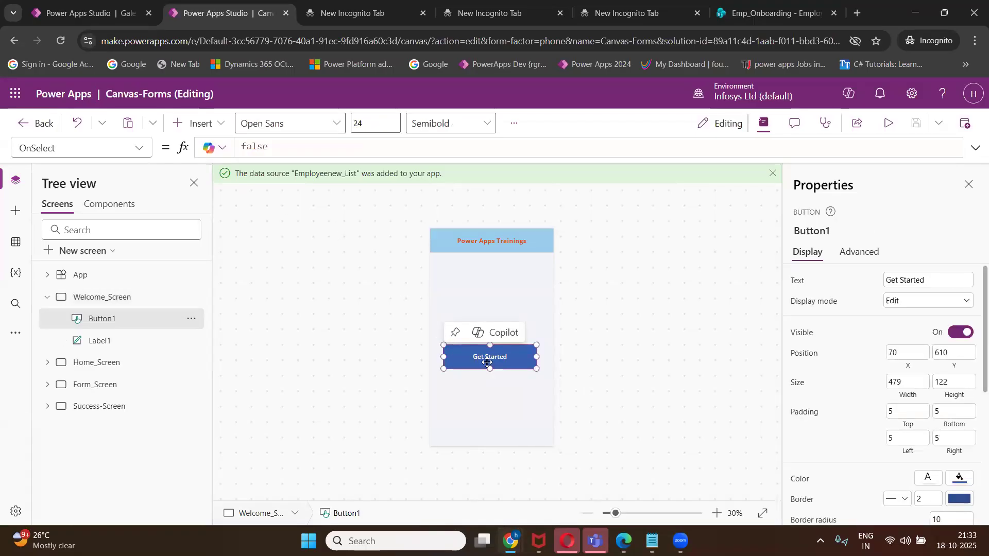
{"action": "left_click", "coordinate": [279, 151]}
{"action": "key", "text": "BackSpace"}
{"action": "key", "text": "BackSpace"}
{"action": "key", "text": "BackSpace"}
{"action": "key", "text": "BackSpace"}
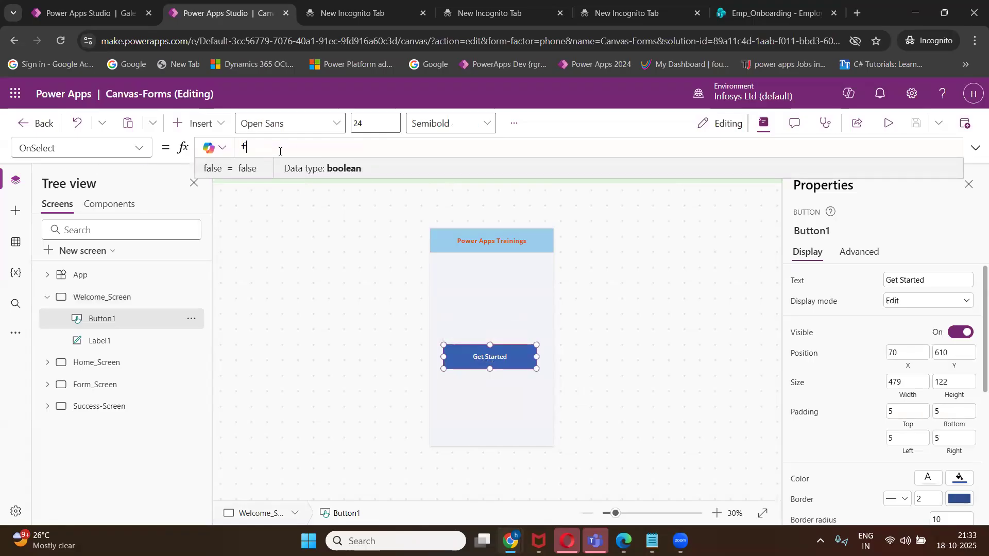
{"action": "type", "text": "na"}
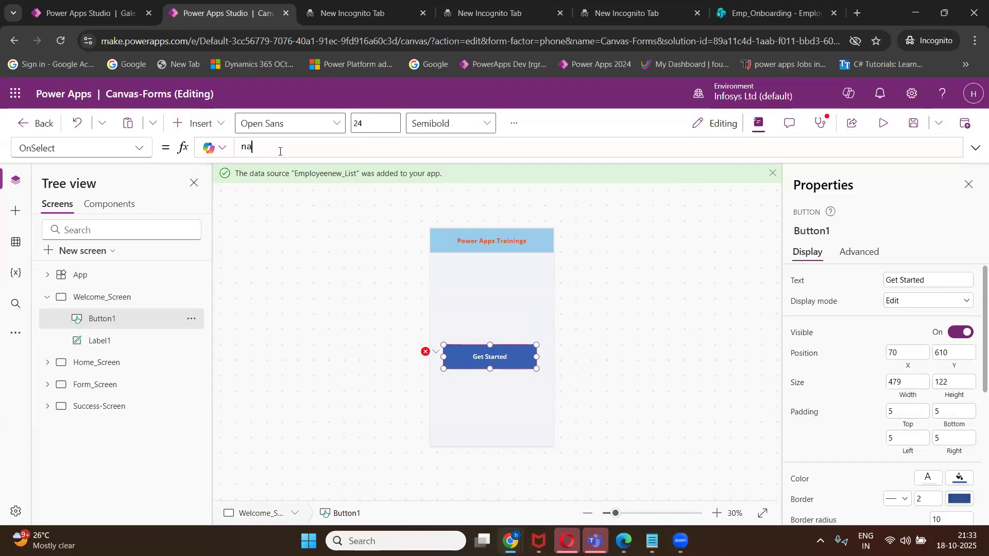
{"action": "type", "text": "v"}
{"action": "key", "text": "BackSpace"}
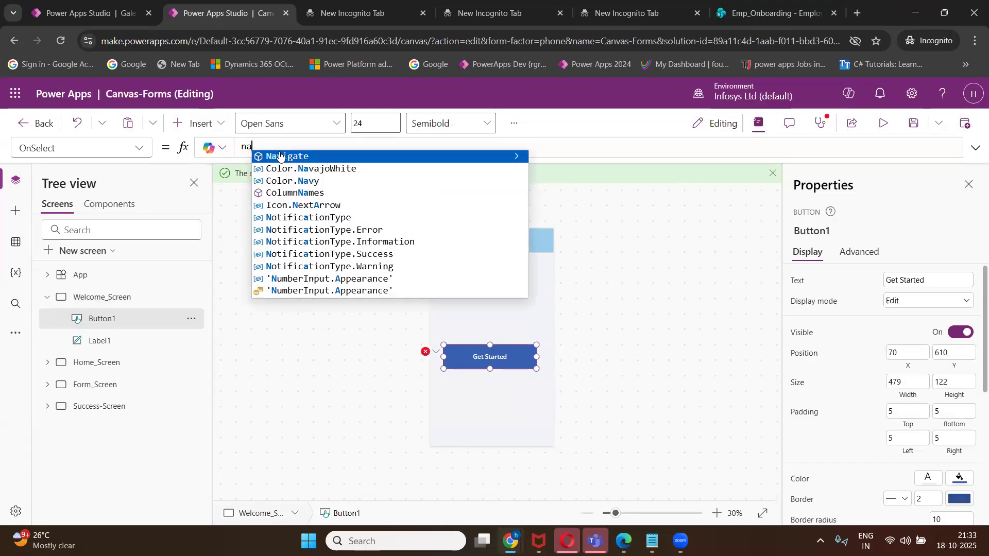
{"action": "left_click", "coordinate": [280, 157]}
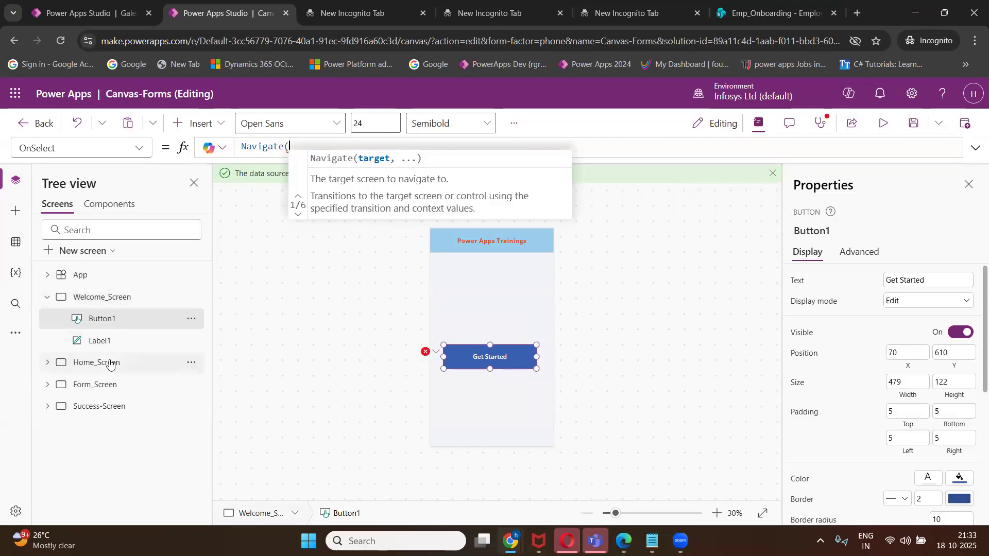
{"action": "type", "text": "home"}
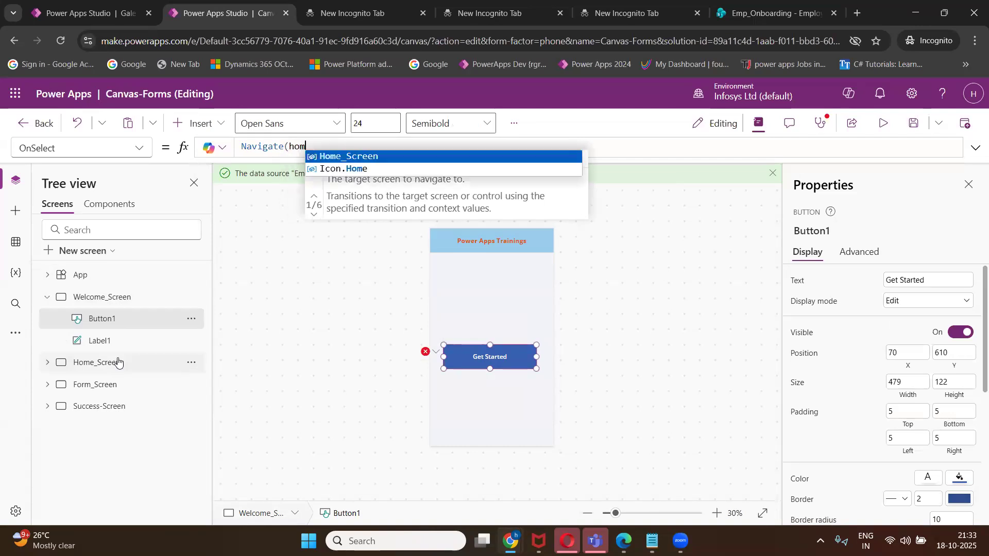
{"action": "left_click", "coordinate": [384, 157]}
{"action": "type", "text": ")"}
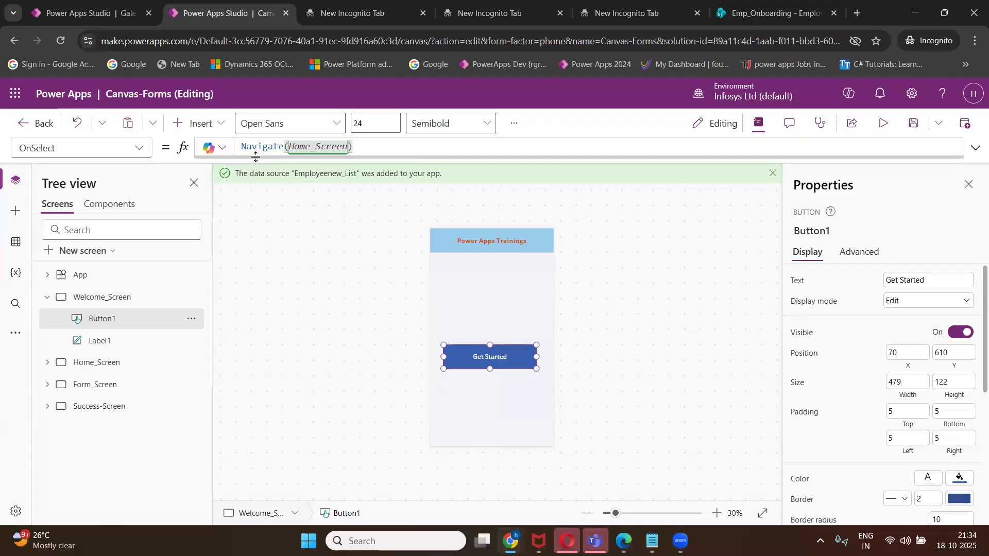
Remove a stray 0 from the formula and save the app.
{"action": "left_click", "coordinate": [489, 358]}
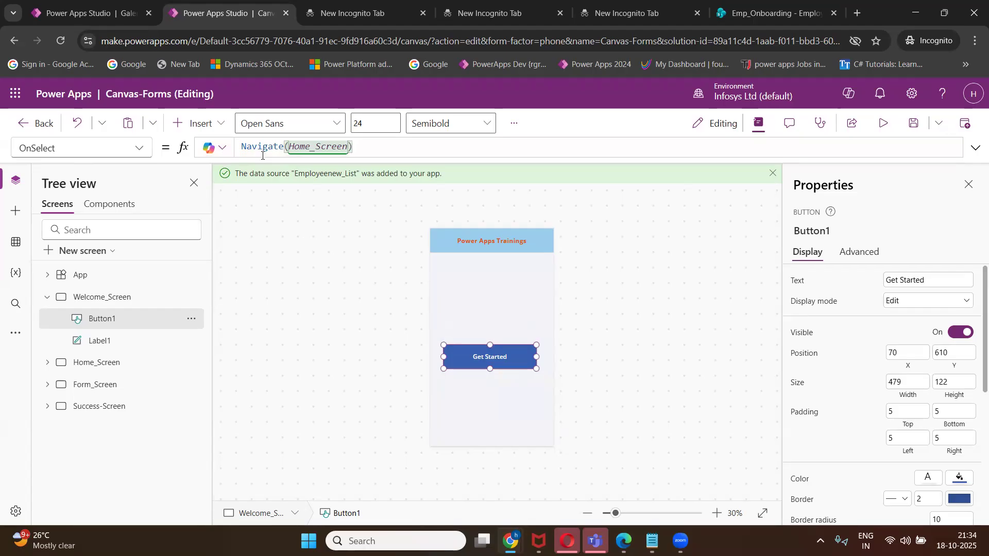
{"action": "type", "text": "0"}
{"action": "key", "text": "BackSpace"}
{"action": "left_click", "coordinate": [908, 129]}
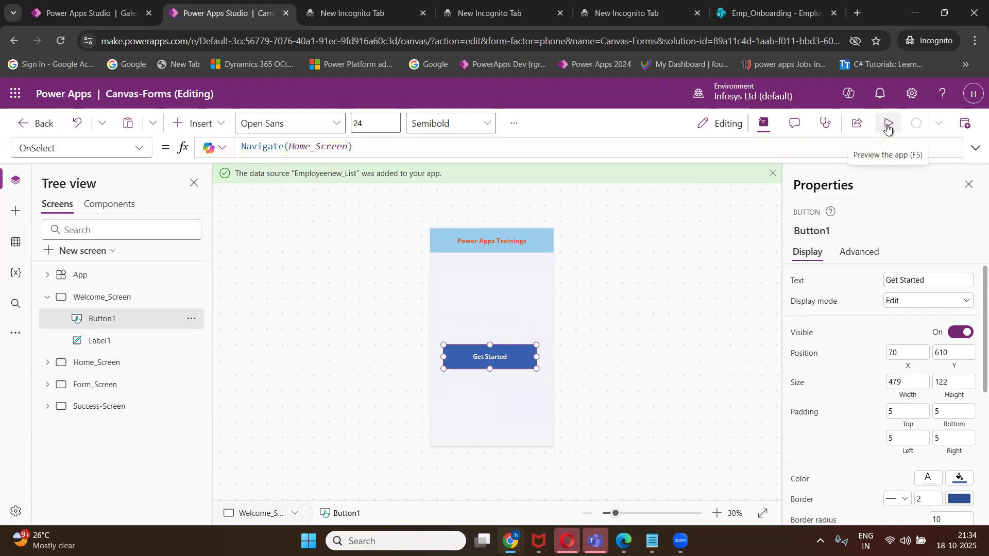
Test in preview from Welcome_Screen that Get Started opens the next screen.
{"action": "left_click", "coordinate": [887, 127]}
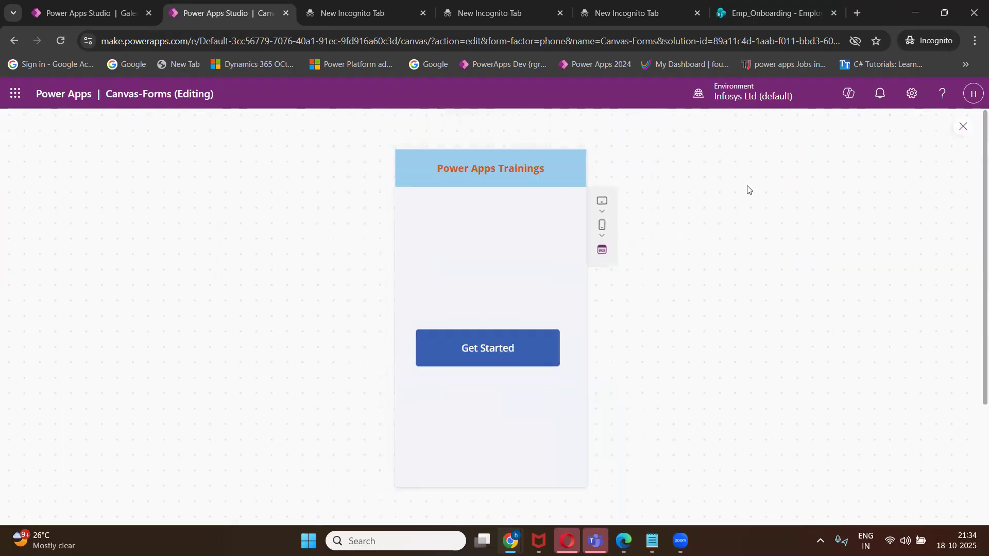
{"action": "left_click", "coordinate": [517, 351]}
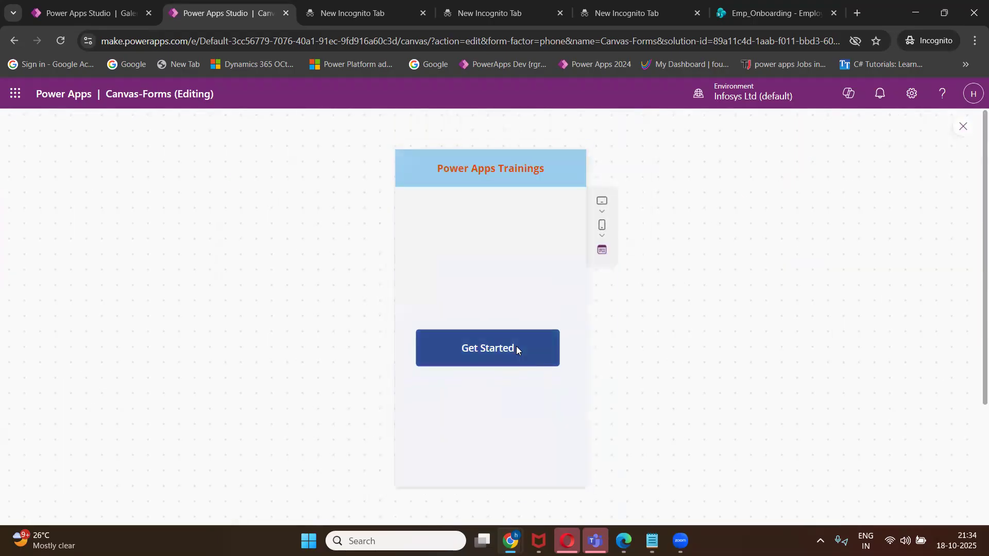
{"action": "left_click", "coordinate": [964, 127]}
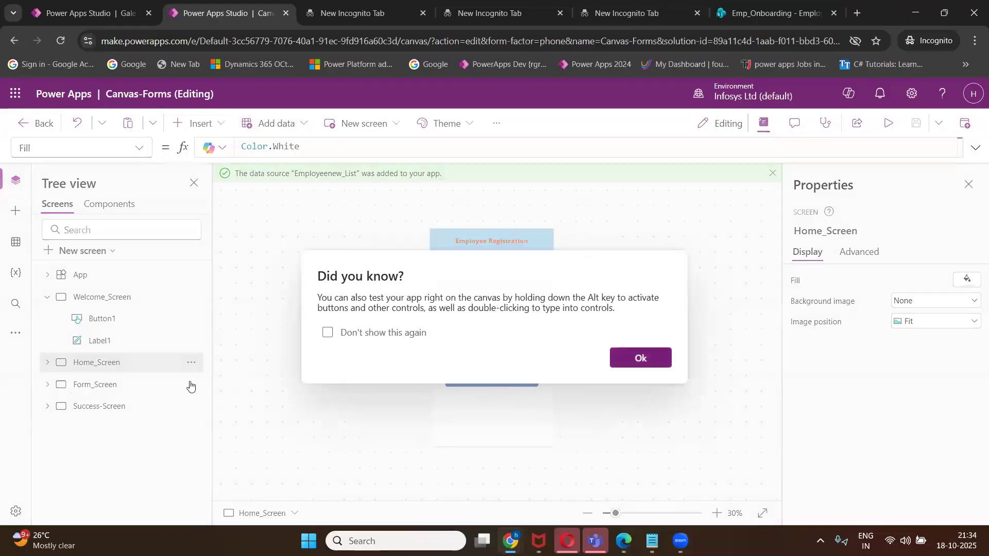
{"action": "left_click", "coordinate": [191, 386]}
{"action": "double_click", "coordinate": [114, 363]}
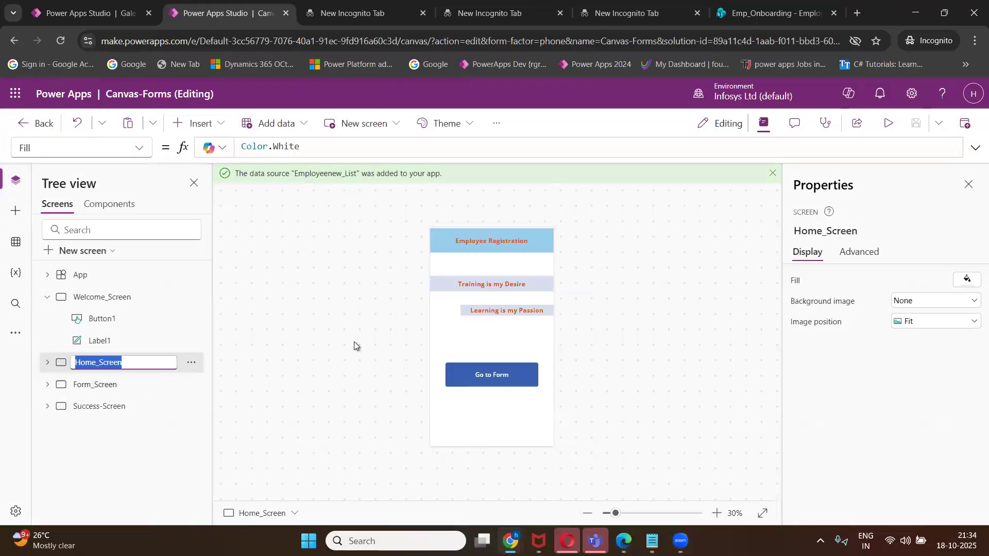
{"action": "left_click", "coordinate": [111, 305]}
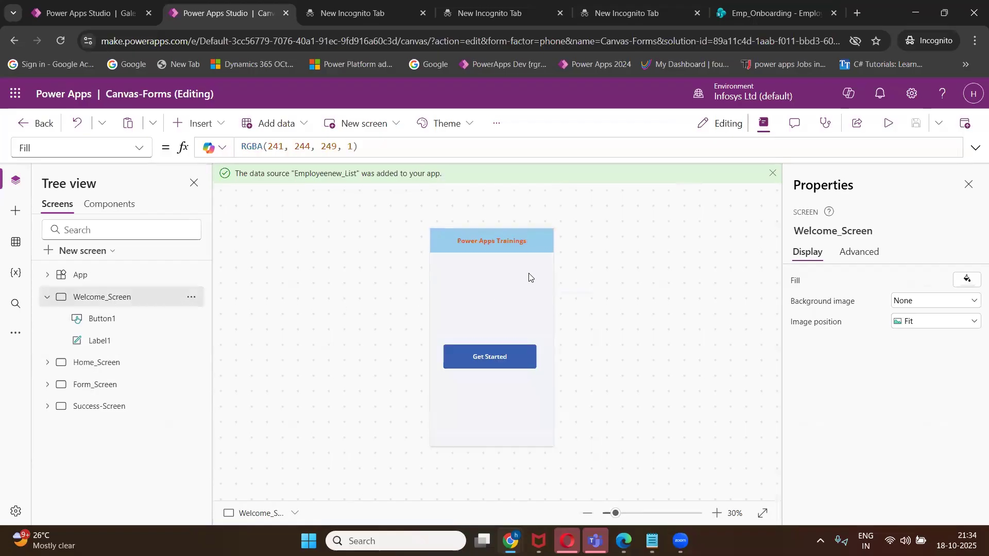
{"action": "left_click", "coordinate": [101, 366]}
{"action": "left_click", "coordinate": [116, 302]}
{"action": "left_click", "coordinate": [881, 126]}
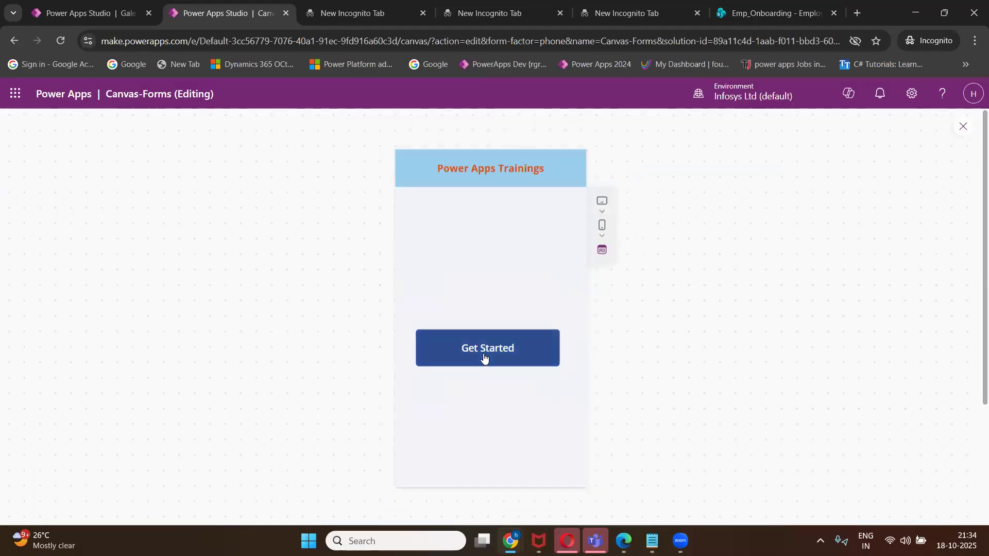
{"action": "left_click", "coordinate": [485, 353]}
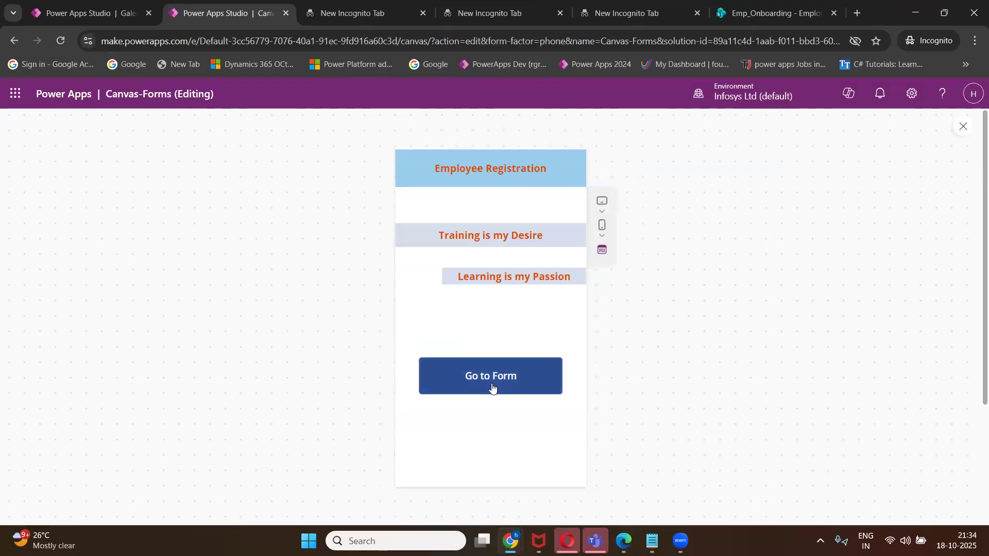
{"action": "left_click", "coordinate": [962, 127]}
{"action": "left_click", "coordinate": [641, 359]}
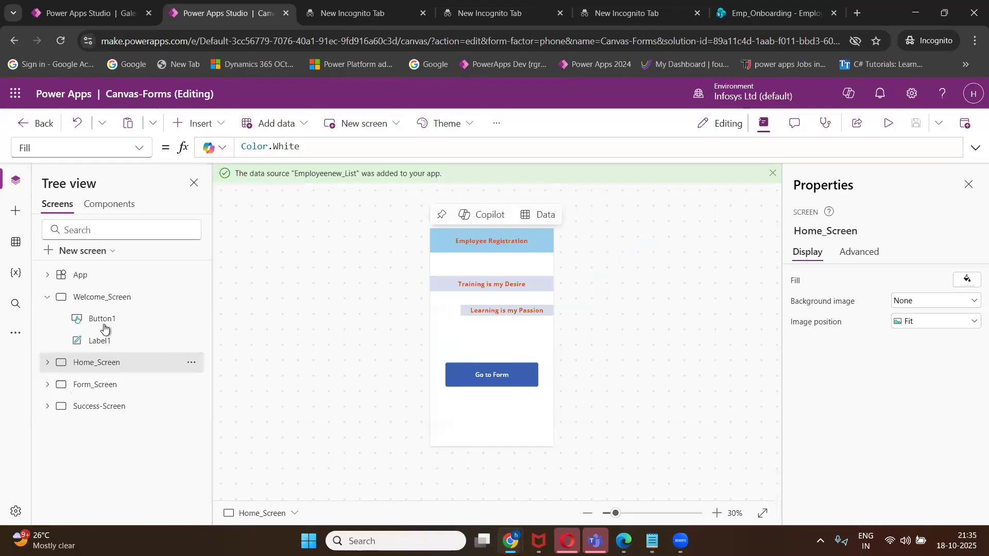
Switch to Home_Screen and select the Go to Form button.
{"action": "left_click", "coordinate": [46, 297]}
{"action": "left_click", "coordinate": [90, 301]}
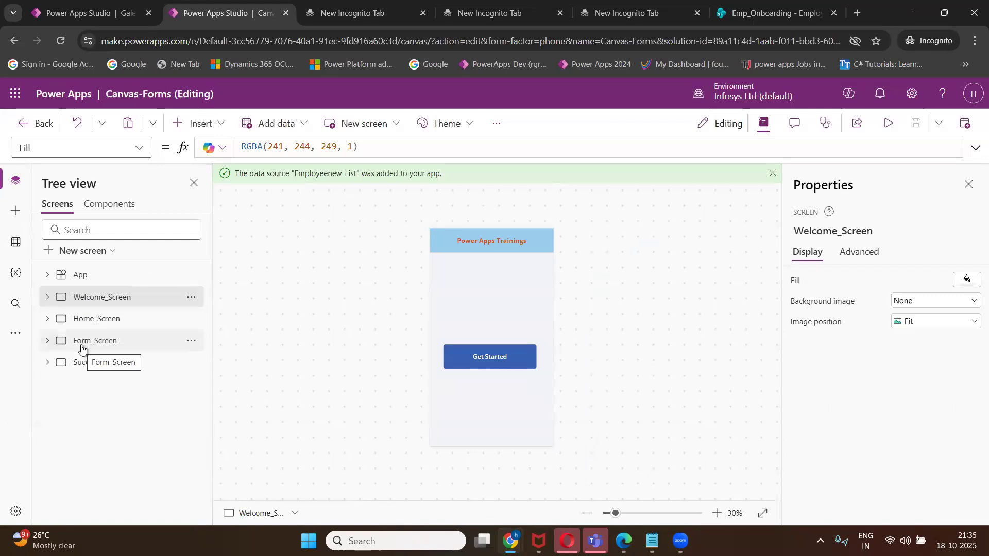
{"action": "left_click", "coordinate": [92, 322]}
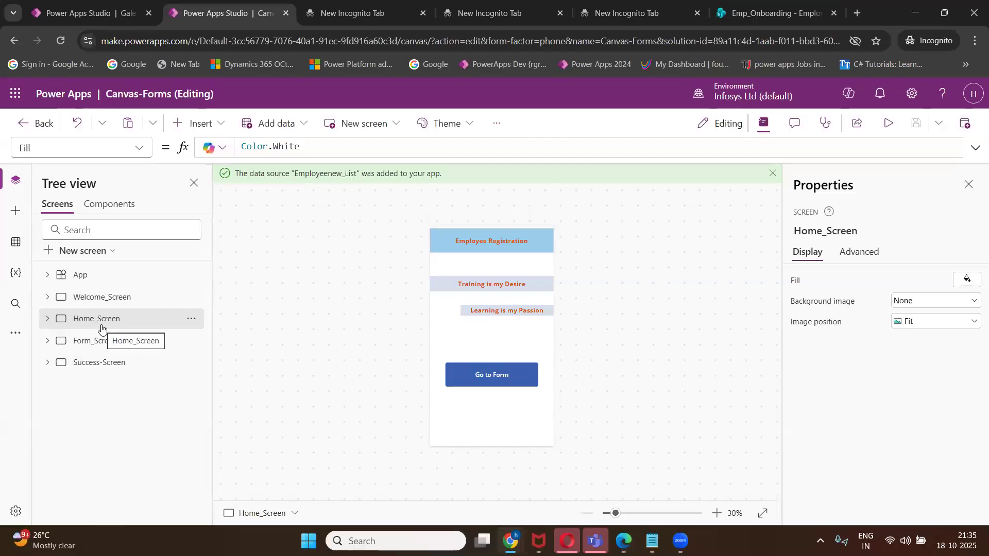
{"action": "left_click", "coordinate": [480, 381]}
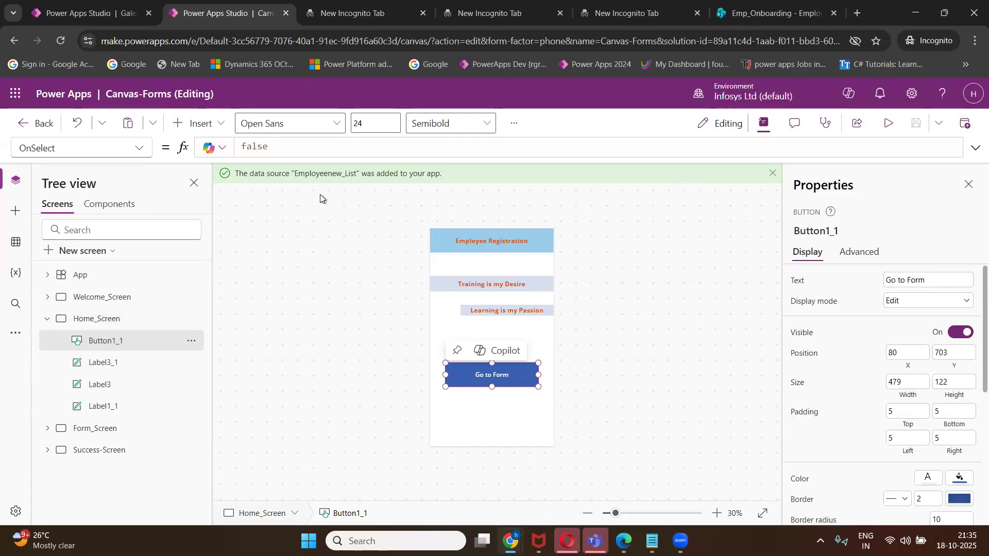
Replace the button's OnSelect false with Navigate(Form_Screen).
{"action": "left_click", "coordinate": [294, 149]}
{"action": "key", "text": "BackSpace"}
{"action": "key", "text": "BackSpace"}
{"action": "key", "text": "BackSpace"}
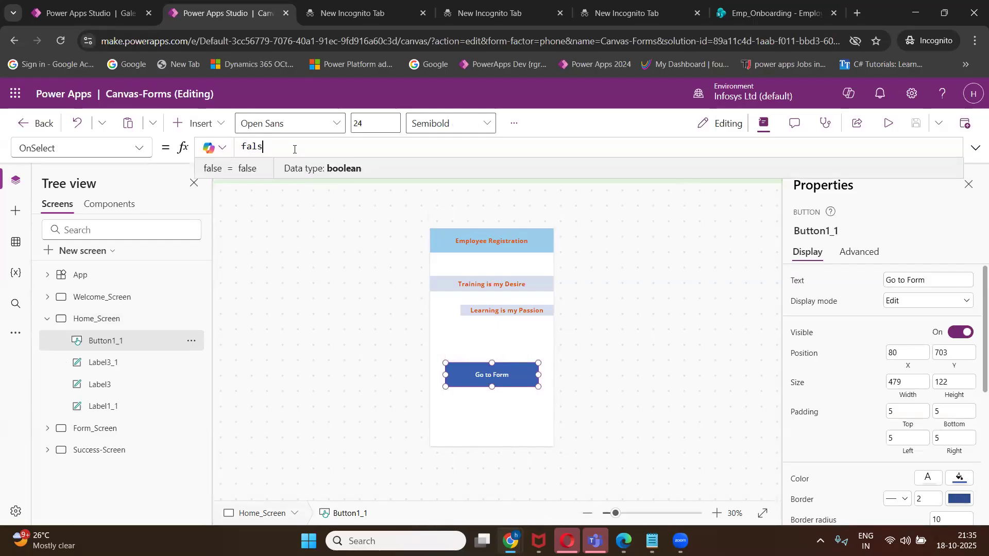
{"action": "key", "text": "BackSpace"}
{"action": "key", "text": "BackSpace"}
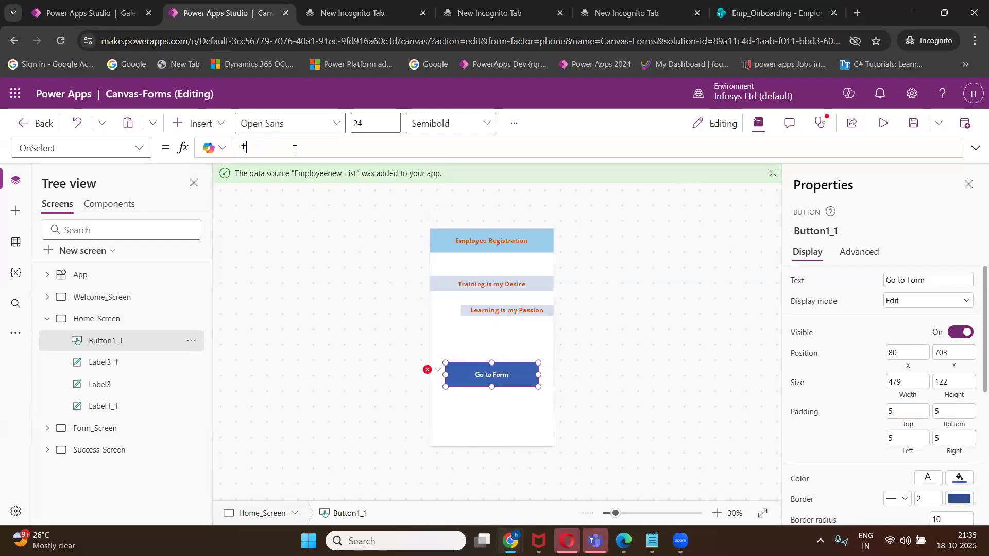
{"action": "type", "text": "navigate"}
{"action": "key", "text": "BackSpace"}
{"action": "key", "text": "BackSpace"}
{"action": "key", "text": "BackSpace"}
{"action": "key", "text": "Tab"}
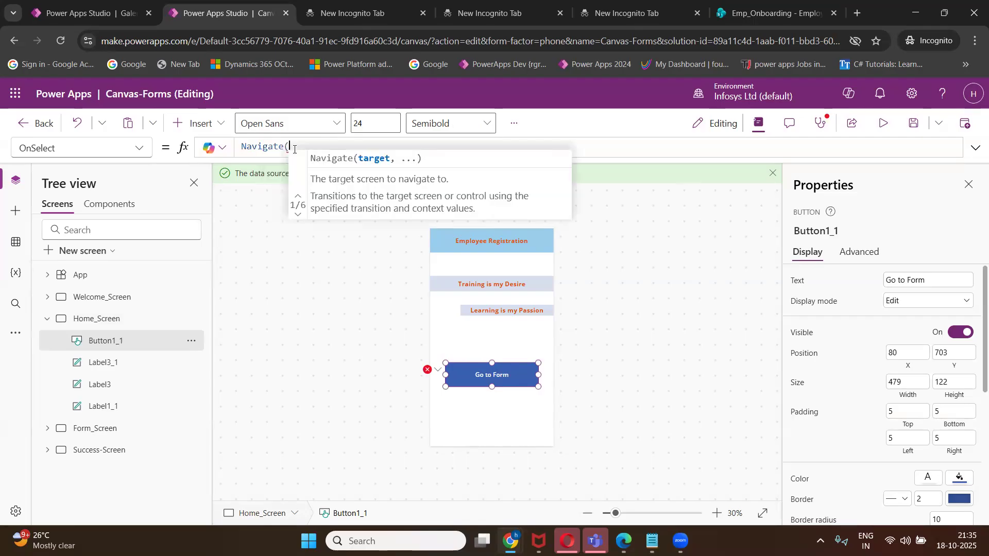
{"action": "type", "text": "form"}
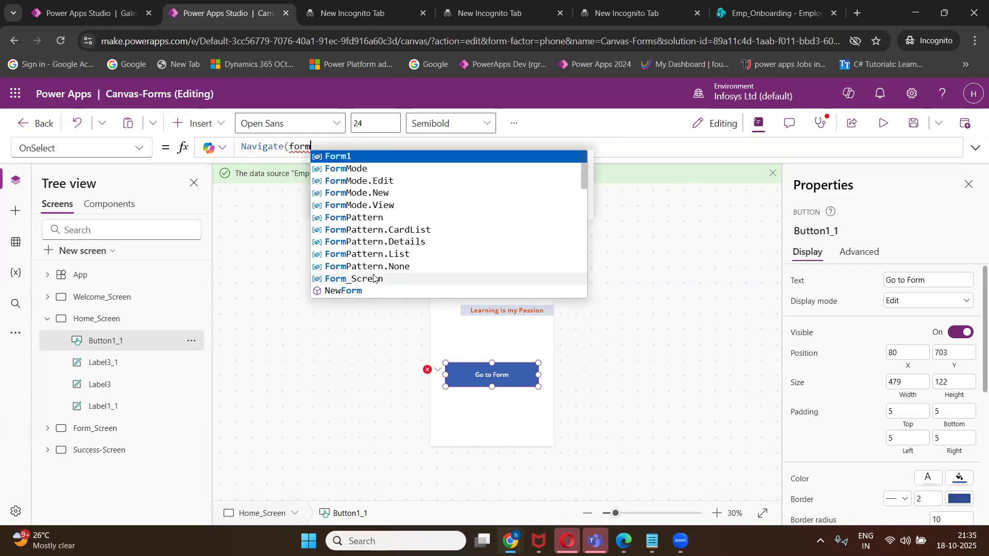
{"action": "left_click", "coordinate": [374, 279]}
Fix the formula error by removing the extra closing parenthesis, then save.
{"action": "left_click", "coordinate": [468, 375]}
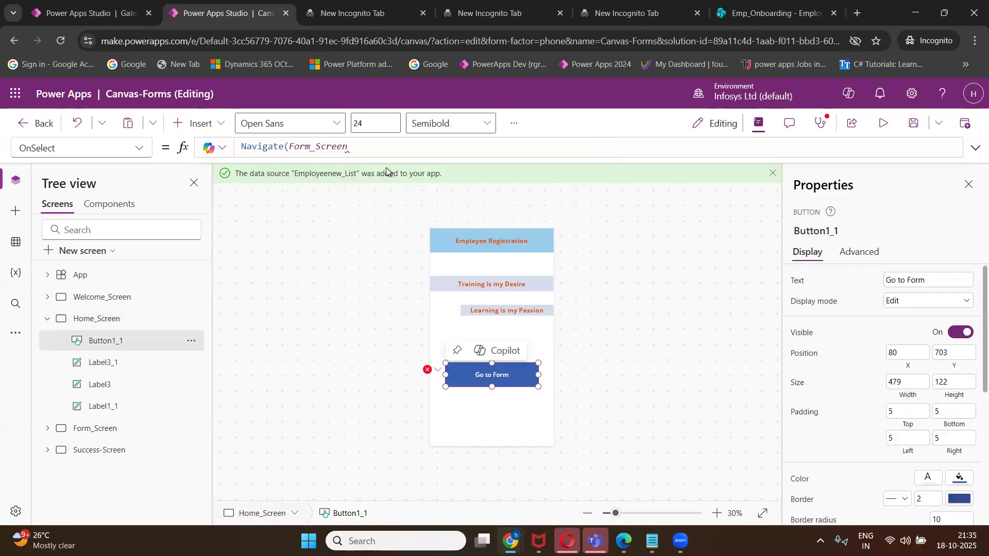
{"action": "double_click", "coordinate": [377, 150]}
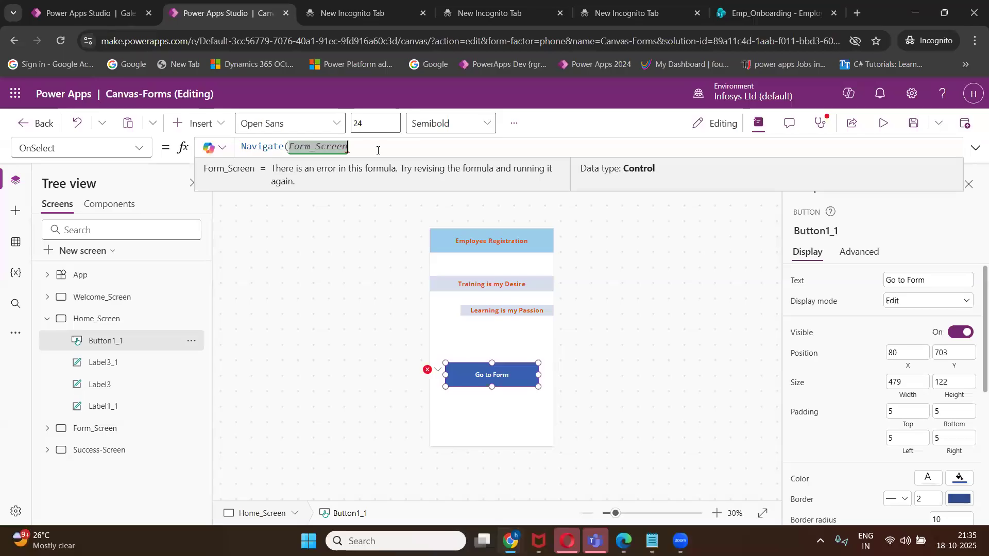
{"action": "type", "text": ")"}
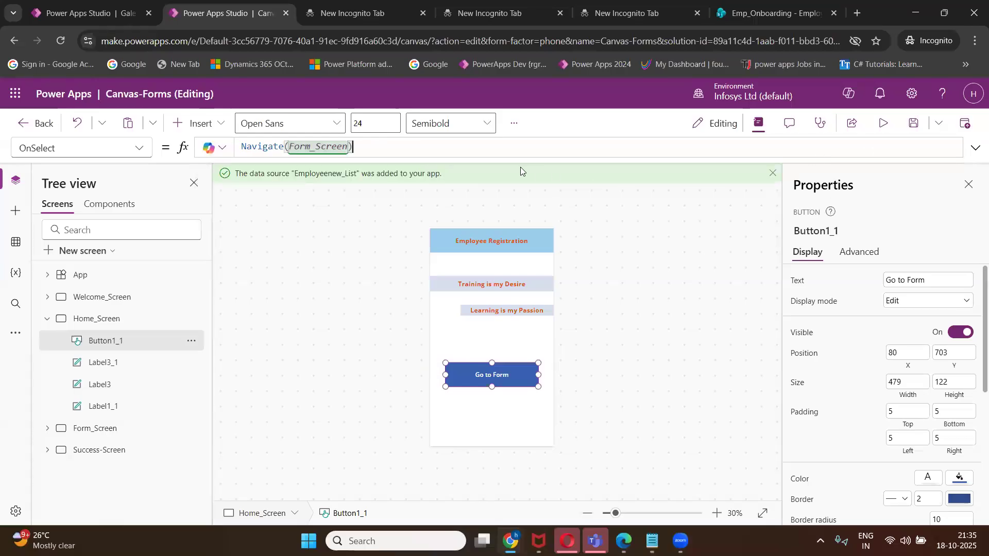
{"action": "type", "text": ")"}
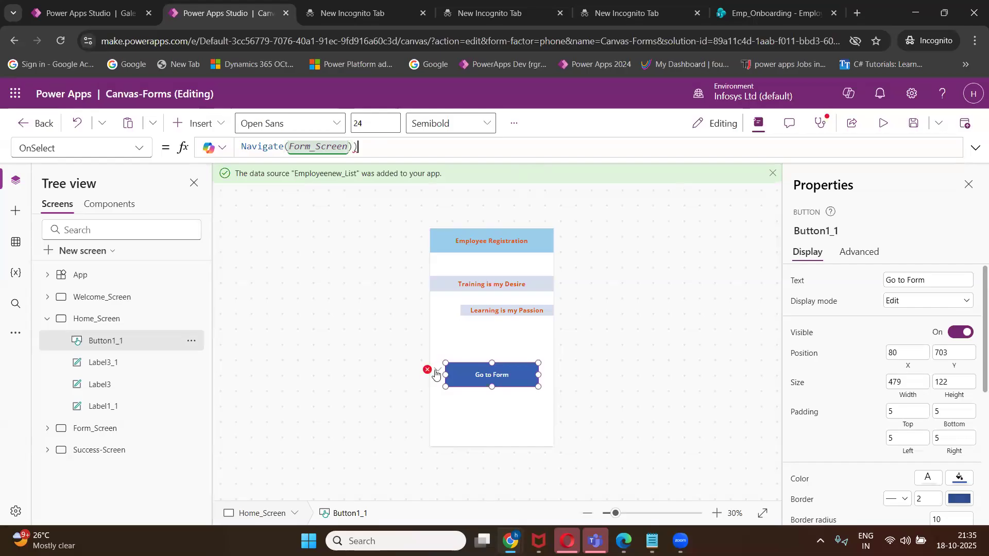
{"action": "left_click", "coordinate": [433, 372]}
{"action": "left_click", "coordinate": [453, 388]}
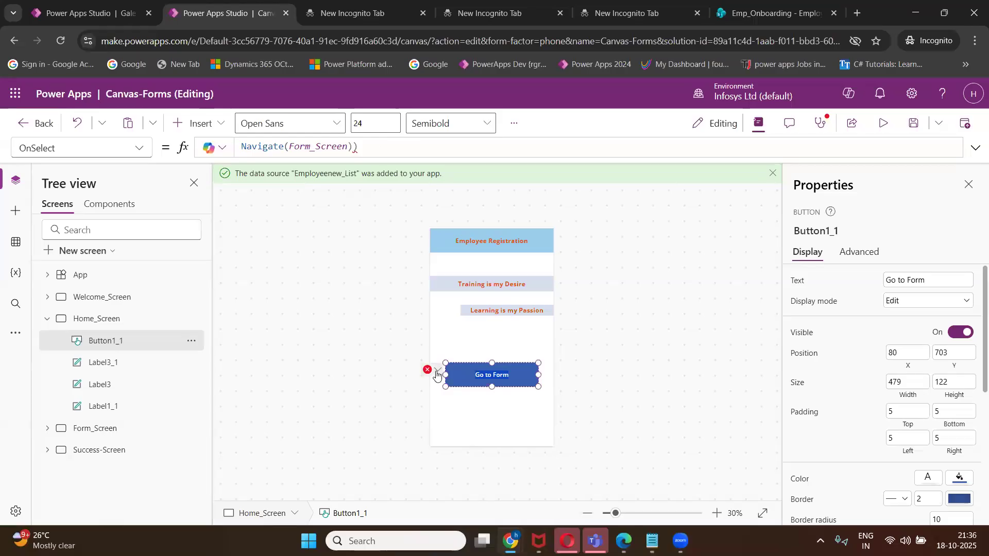
{"action": "mouse_move", "coordinate": [437, 374]}
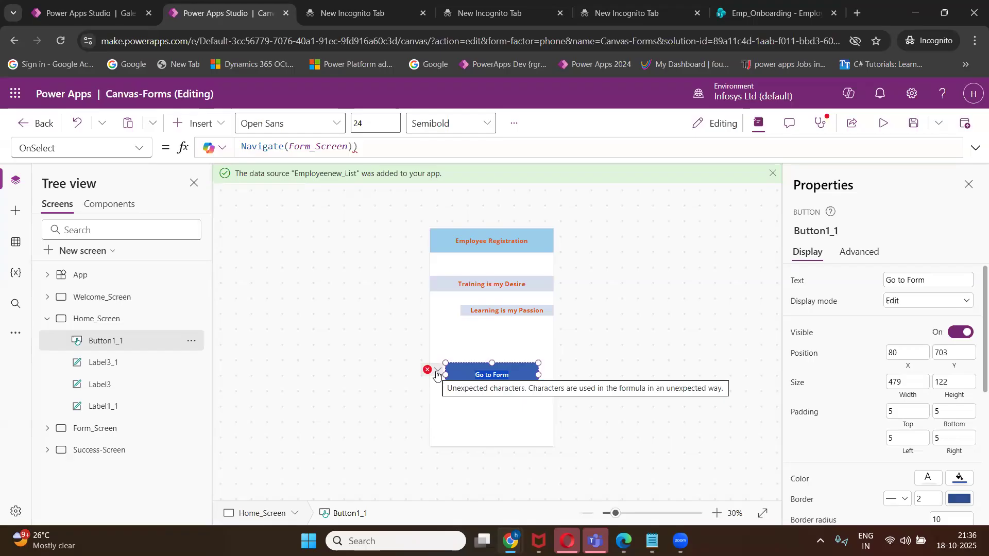
{"action": "left_click", "coordinate": [454, 148]}
{"action": "key", "text": "BackSpace"}
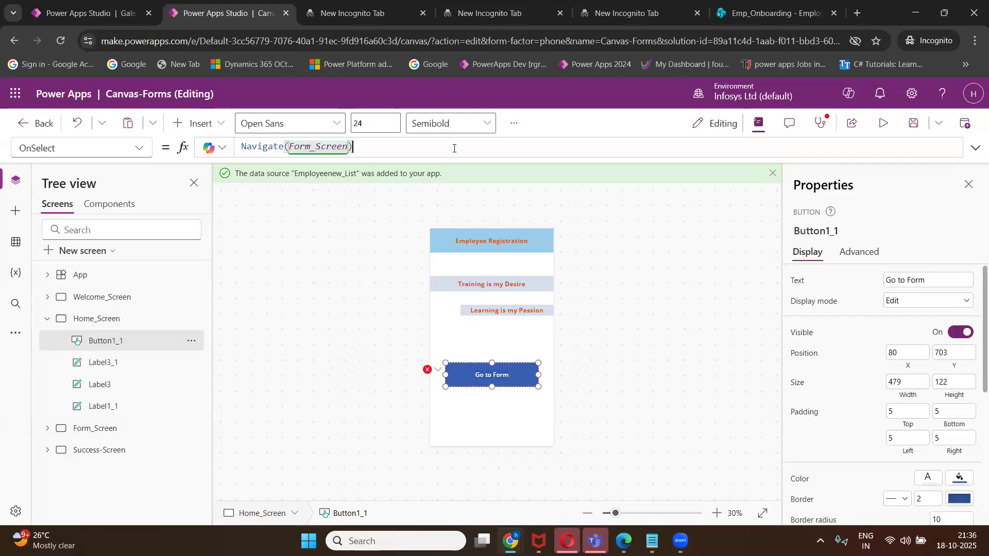
{"action": "left_click", "coordinate": [902, 128]}
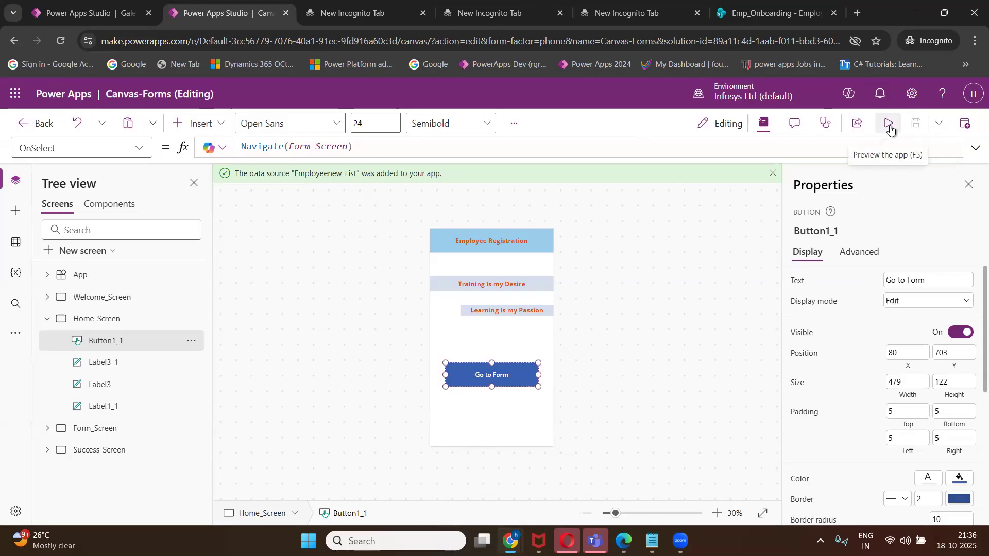
Preview from Home_Screen and check that Go to Form opens the registration form.
{"action": "left_click", "coordinate": [889, 129]}
{"action": "left_click", "coordinate": [501, 377]}
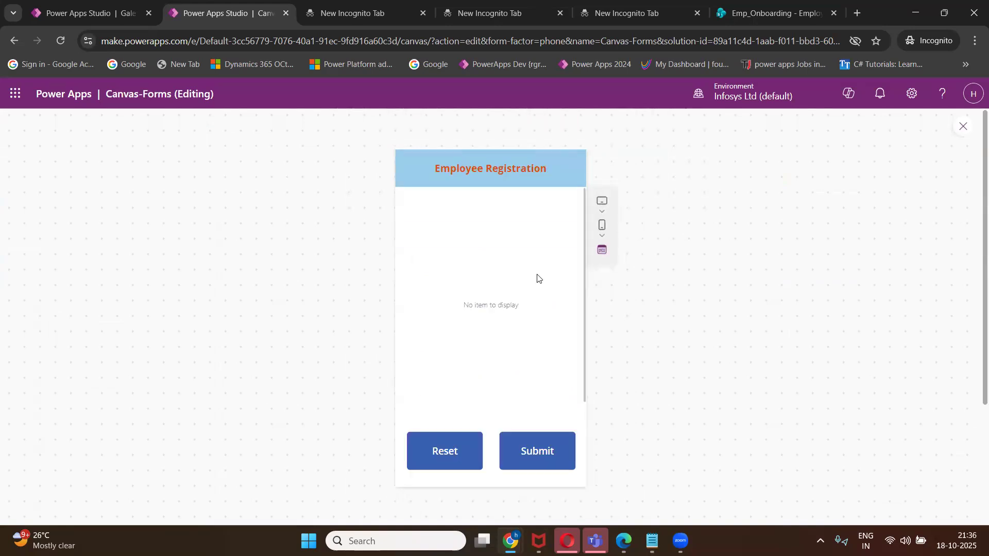
{"action": "left_click", "coordinate": [963, 126]}
{"action": "left_click", "coordinate": [659, 356]}
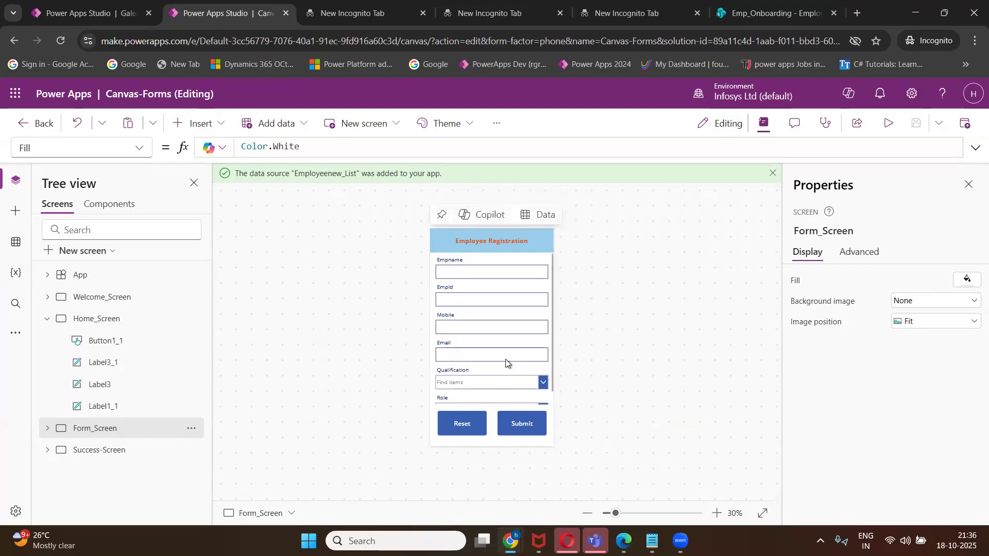
{"action": "left_click", "coordinate": [888, 123]}
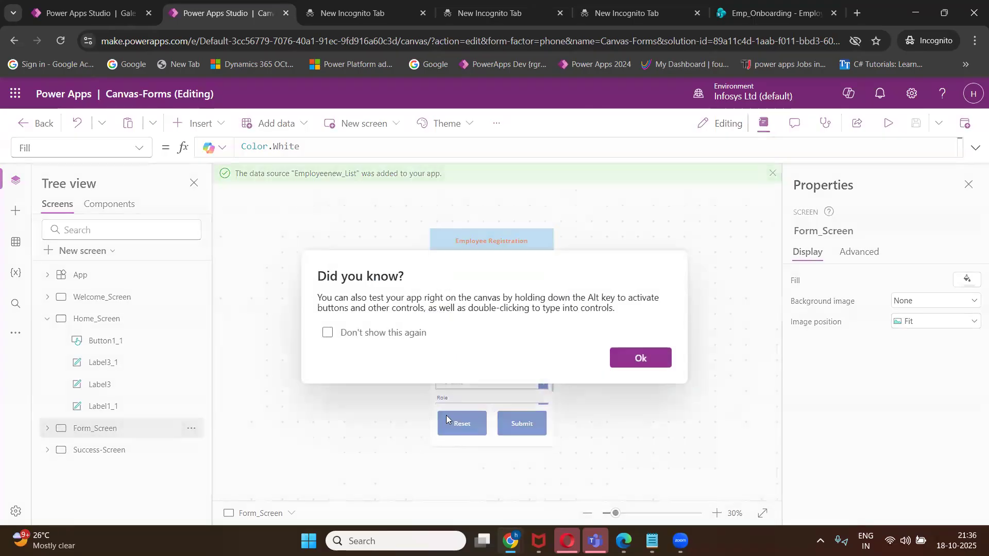
{"action": "left_click", "coordinate": [640, 358]}
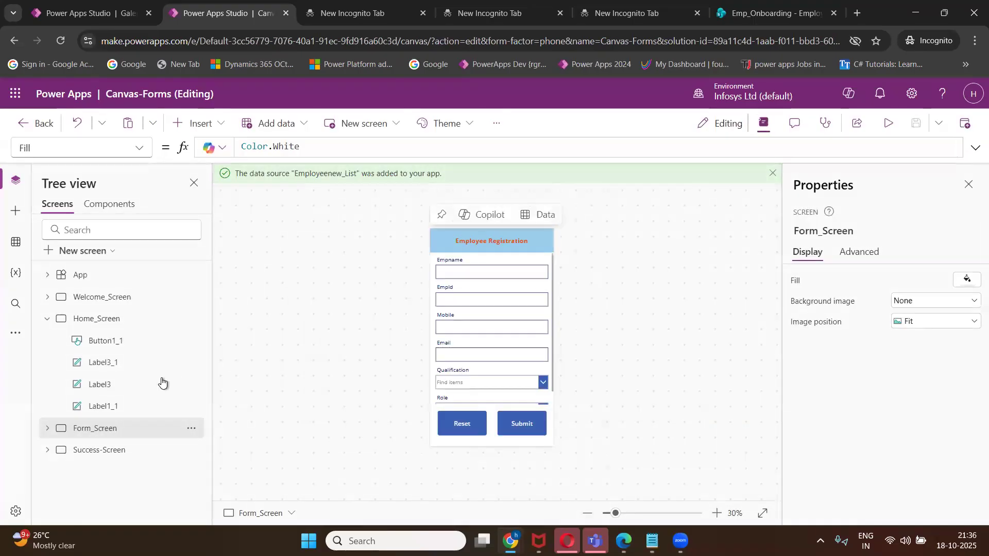
Select Form1 on Form_Screen, set its Default mode to New, and save.
{"action": "left_click", "coordinate": [48, 319]}
{"action": "left_click", "coordinate": [47, 340]}
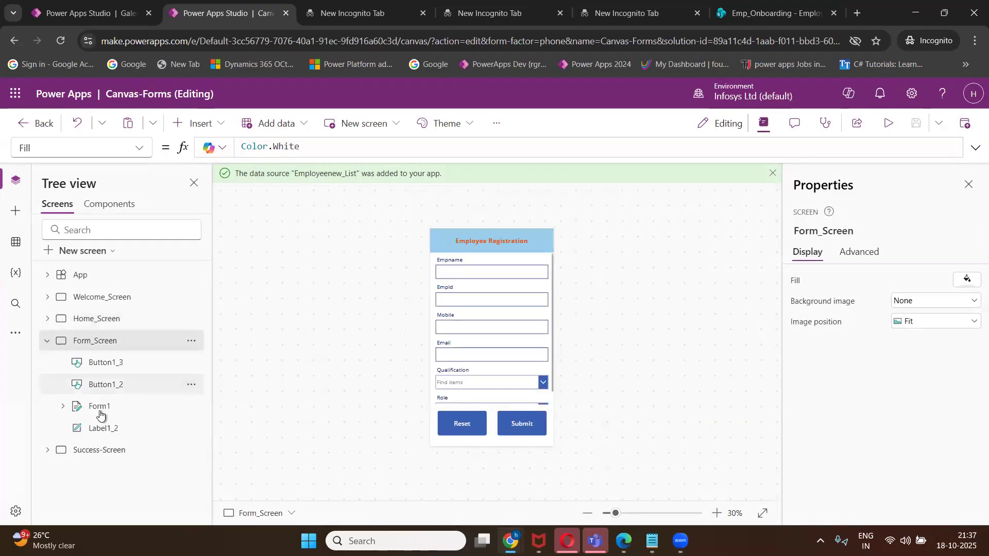
{"action": "left_click", "coordinate": [99, 406]}
{"action": "left_click", "coordinate": [895, 413]}
{"action": "left_click", "coordinate": [897, 443]}
{"action": "left_click", "coordinate": [901, 414]}
{"action": "left_click", "coordinate": [897, 425]}
{"action": "left_click", "coordinate": [897, 414]}
{"action": "left_click", "coordinate": [895, 439]}
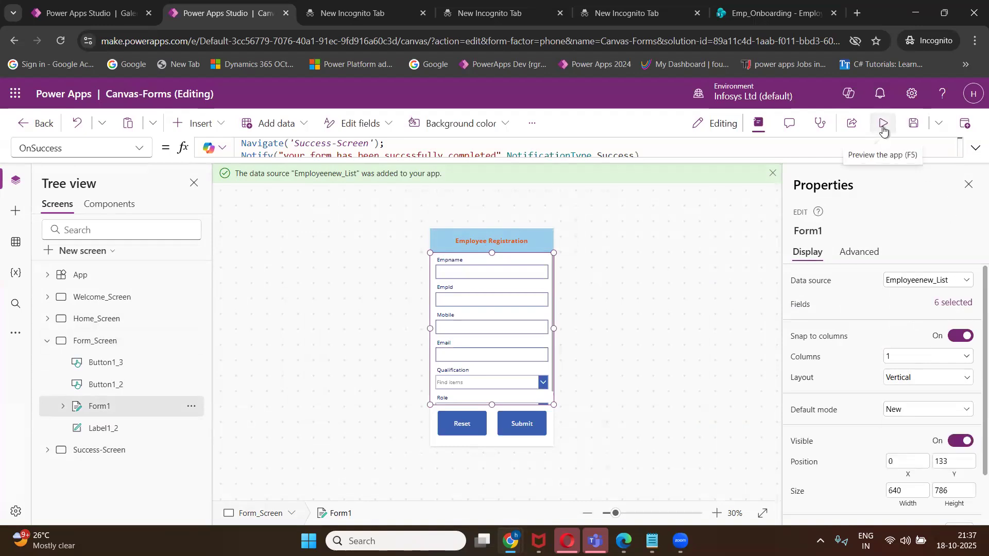
{"action": "left_click", "coordinate": [913, 127]}
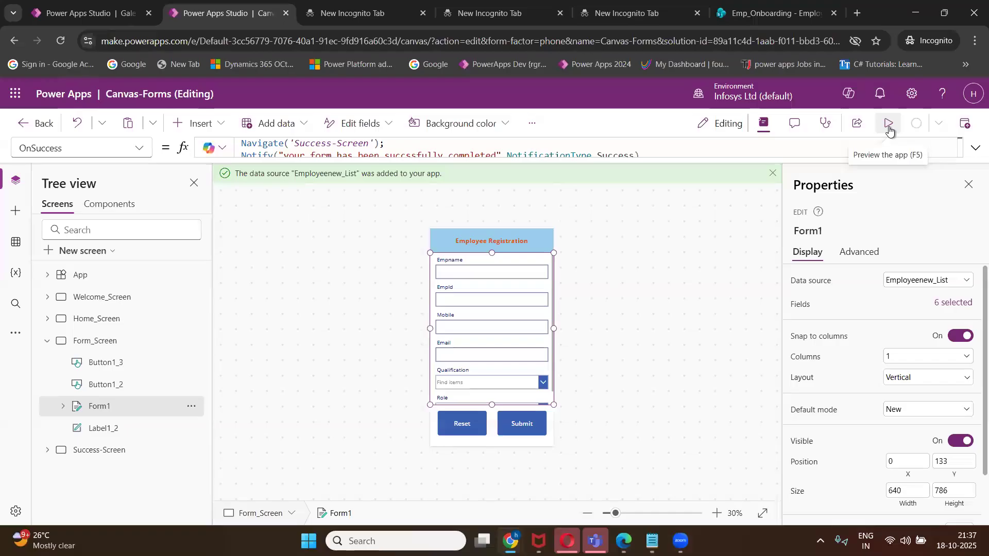
{"action": "left_click", "coordinate": [889, 131]}
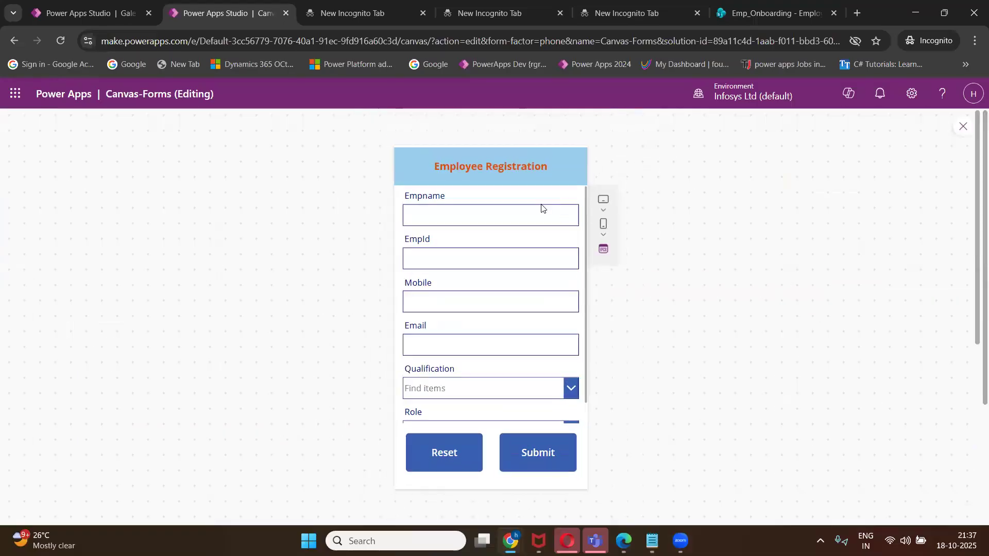
{"action": "left_click", "coordinate": [536, 212]}
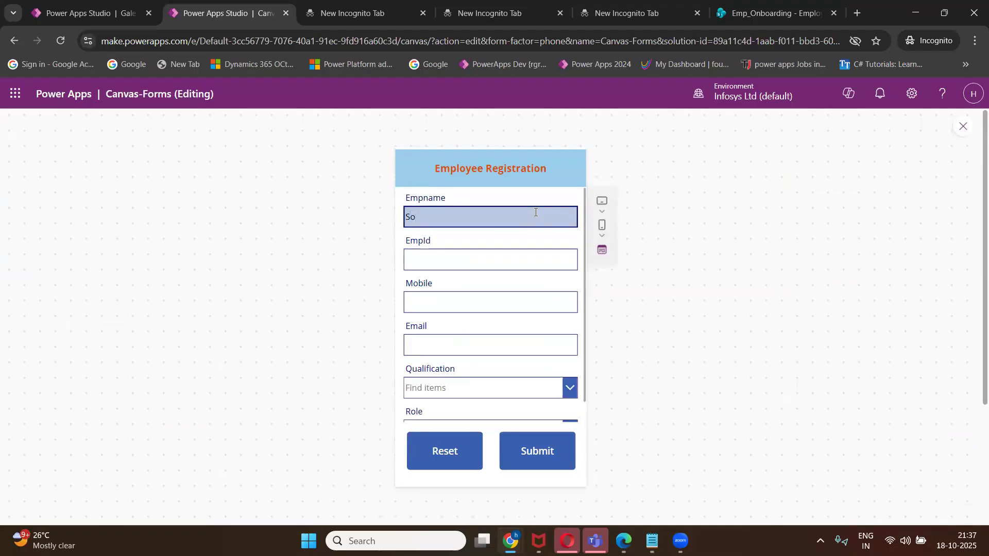
{"action": "left_click", "coordinate": [501, 257]}
{"action": "type", "text": "S001"}
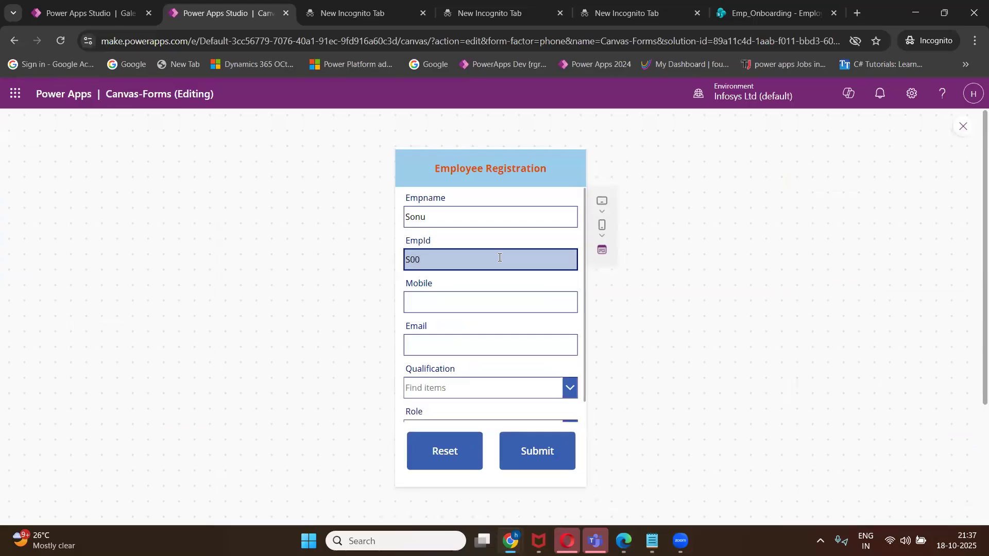
{"action": "left_click", "coordinate": [484, 306]}
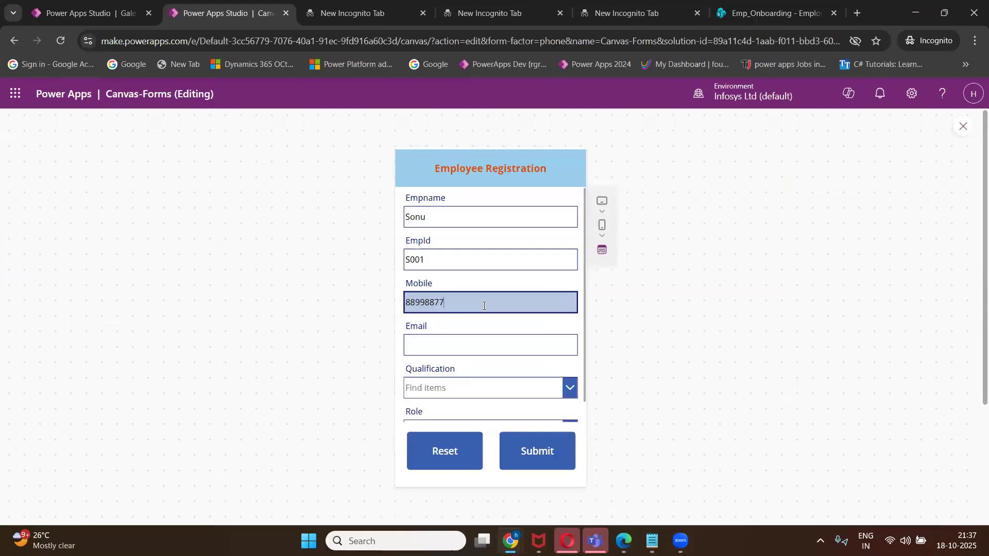
{"action": "left_click", "coordinate": [447, 339]}
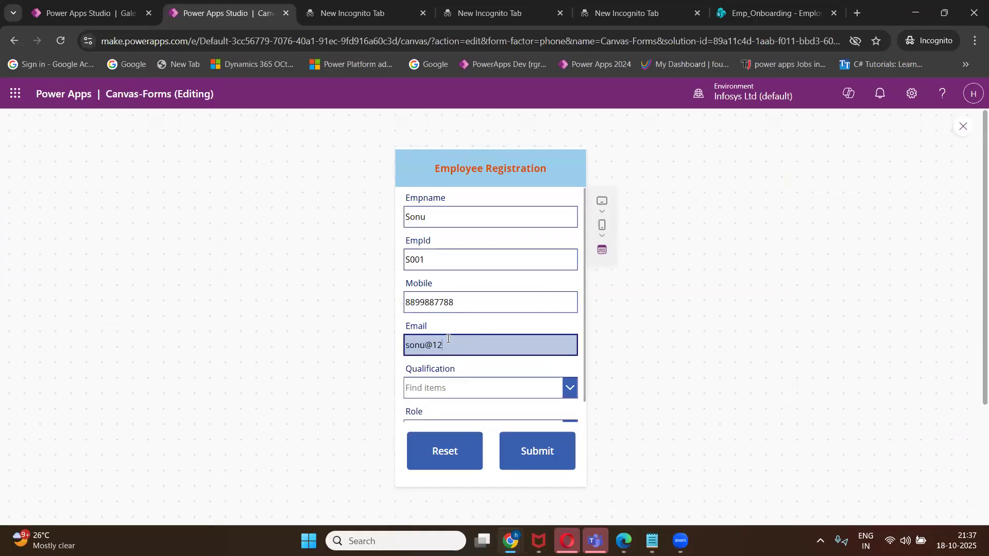
Choose MBA as the qualification, then clear the form with Reset.
{"action": "left_click", "coordinate": [468, 388]}
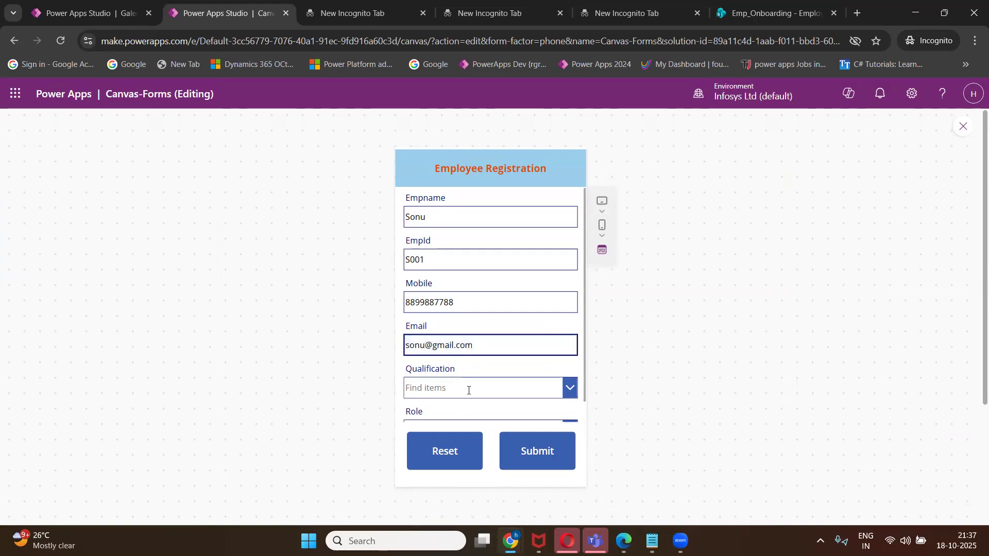
{"action": "left_click", "coordinate": [439, 450]}
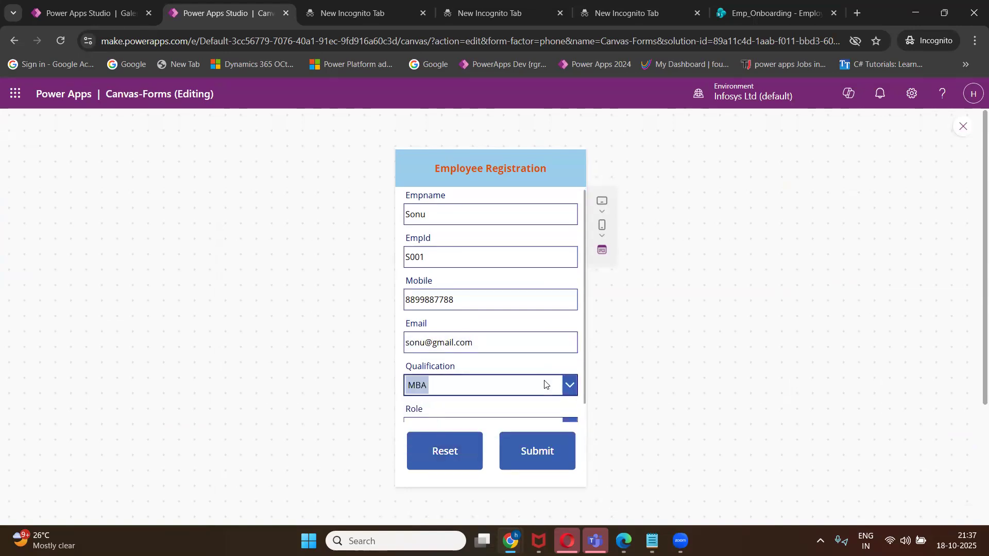
{"action": "scroll", "coordinate": [493, 415], "scroll_direction": "down", "scroll_amount": 1}
{"action": "left_click", "coordinate": [494, 415]}
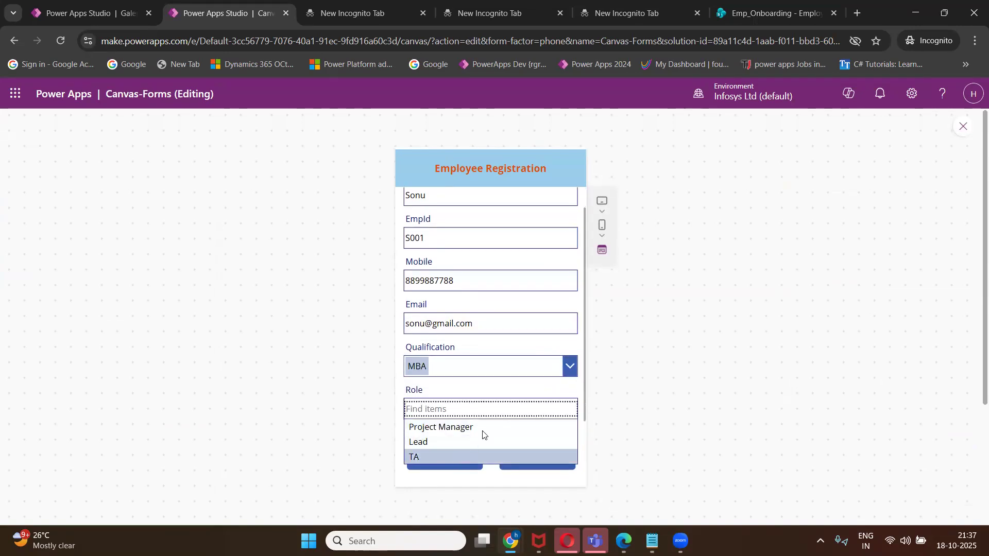
{"action": "left_click", "coordinate": [461, 460]}
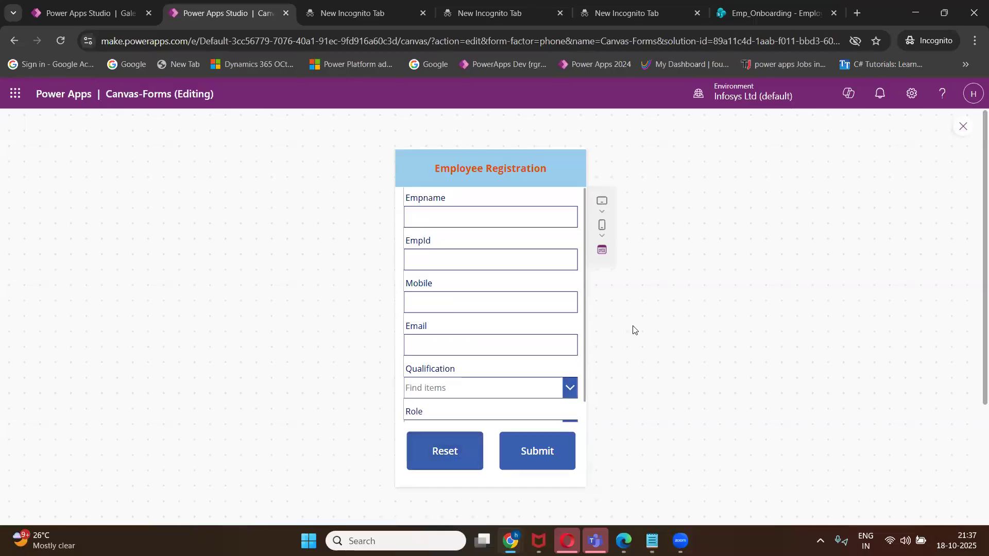
Return to editing and bring the Class 1 Agenda notes in Notepad to the front.
{"action": "left_click", "coordinate": [963, 127]}
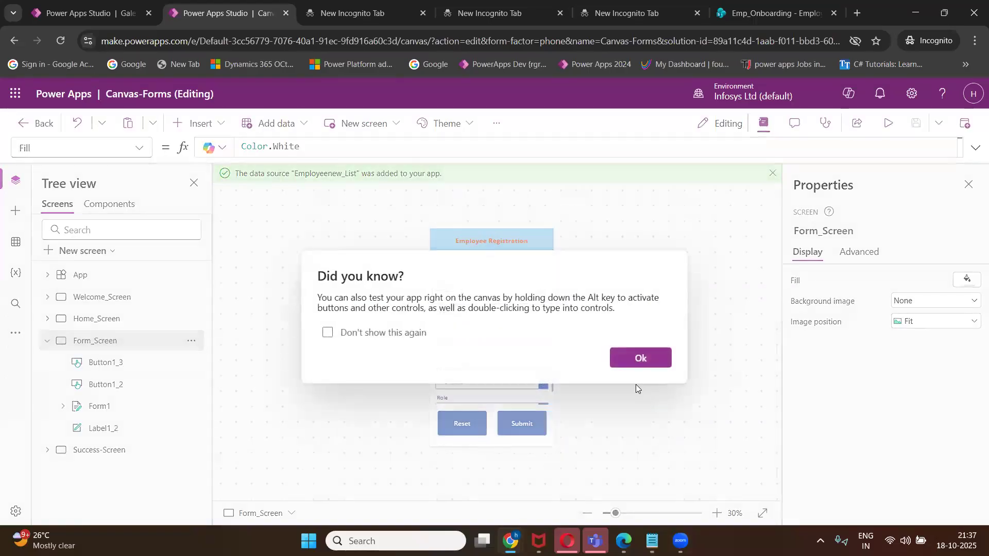
{"action": "left_click", "coordinate": [640, 360]}
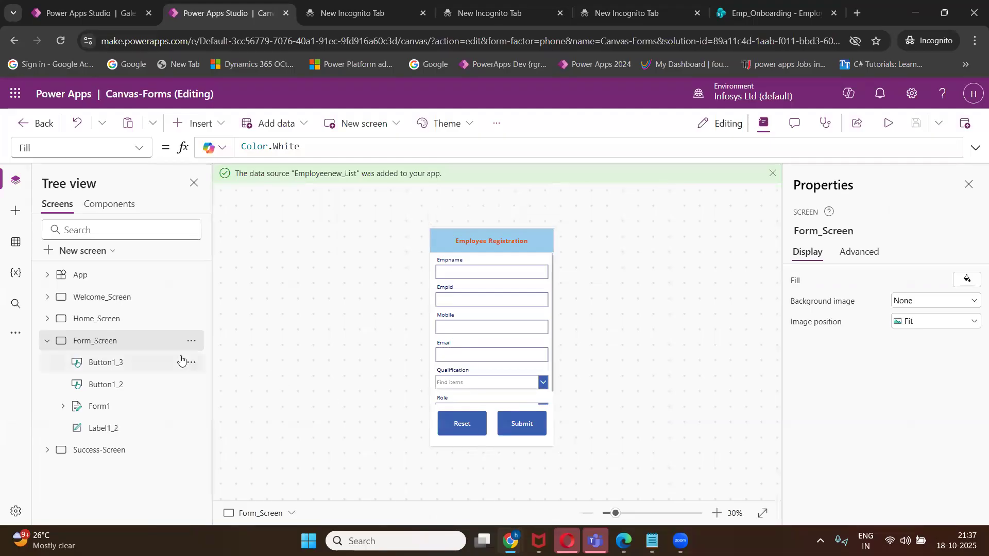
{"action": "mouse_move", "coordinate": [652, 542]}
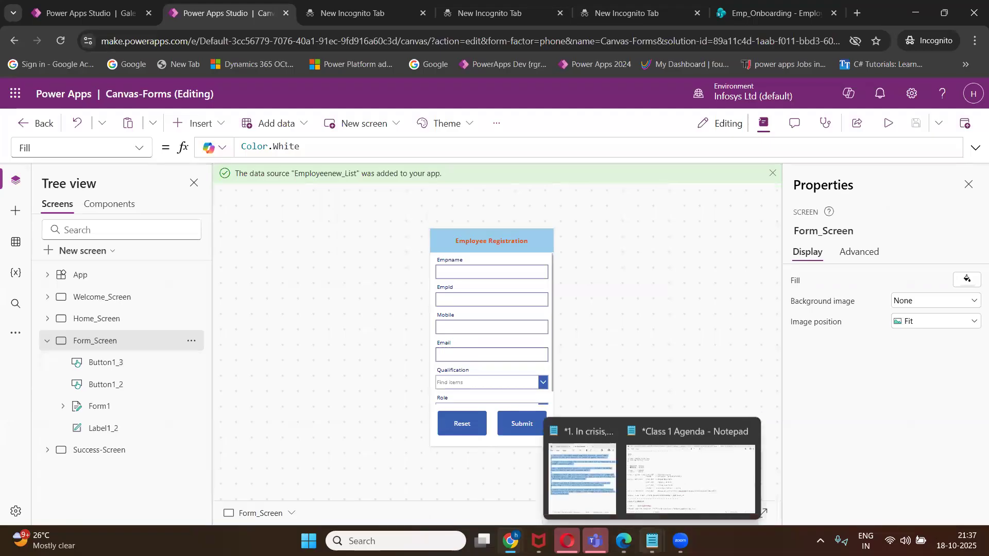
{"action": "left_click", "coordinate": [691, 479]}
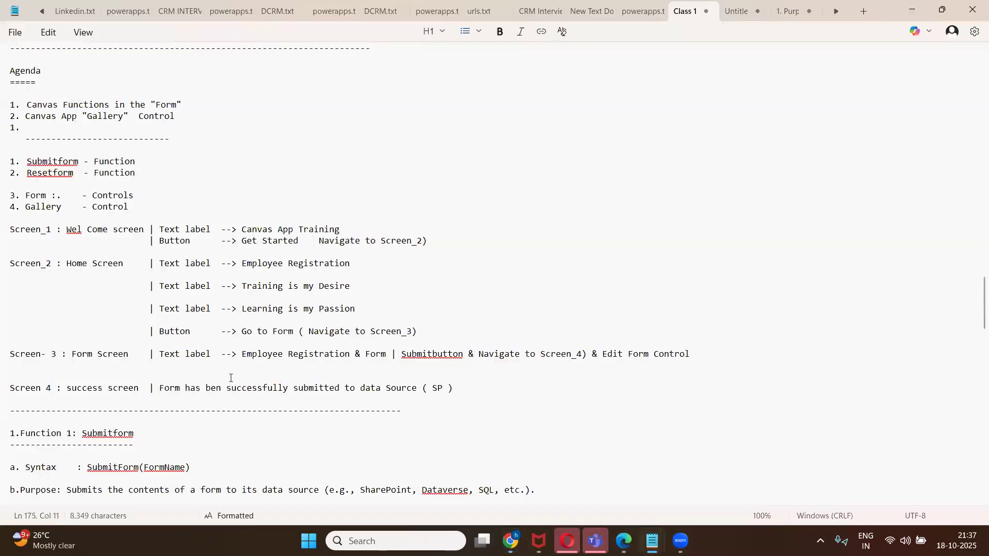
Scroll through the Submitform and Resetform notes, then switch back to Power Apps Studio.
{"action": "scroll", "coordinate": [231, 378], "scroll_direction": "down", "scroll_amount": 4}
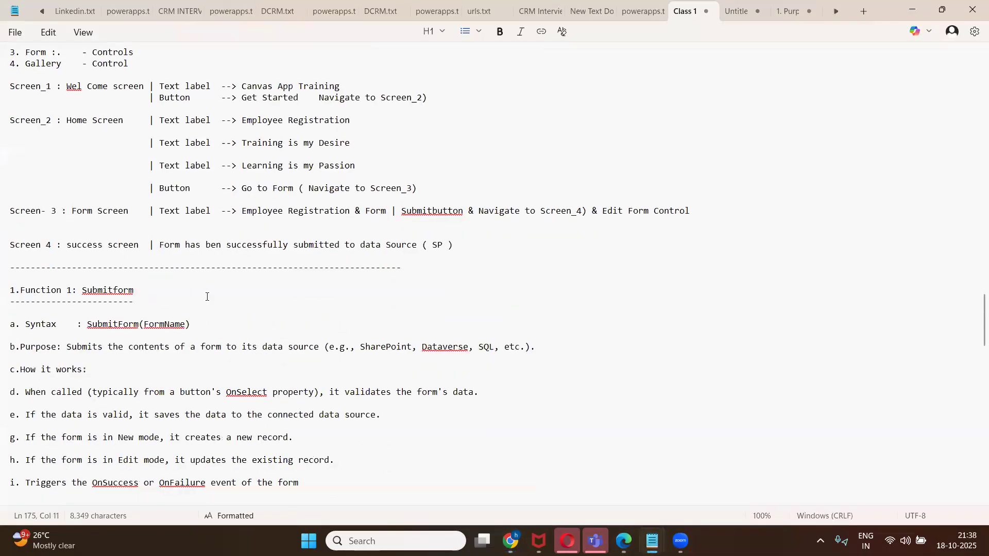
{"action": "scroll", "coordinate": [211, 292], "scroll_direction": "down", "scroll_amount": 4}
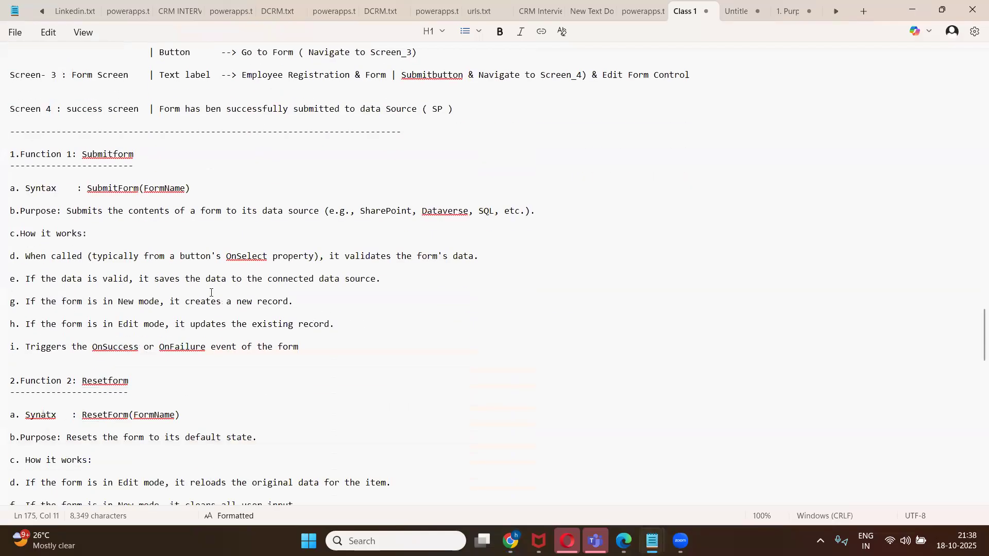
{"action": "scroll", "coordinate": [211, 292], "scroll_direction": "up", "scroll_amount": 1}
{"action": "scroll", "coordinate": [442, 228], "scroll_direction": "down", "scroll_amount": 1}
{"action": "mouse_move", "coordinate": [624, 541]}
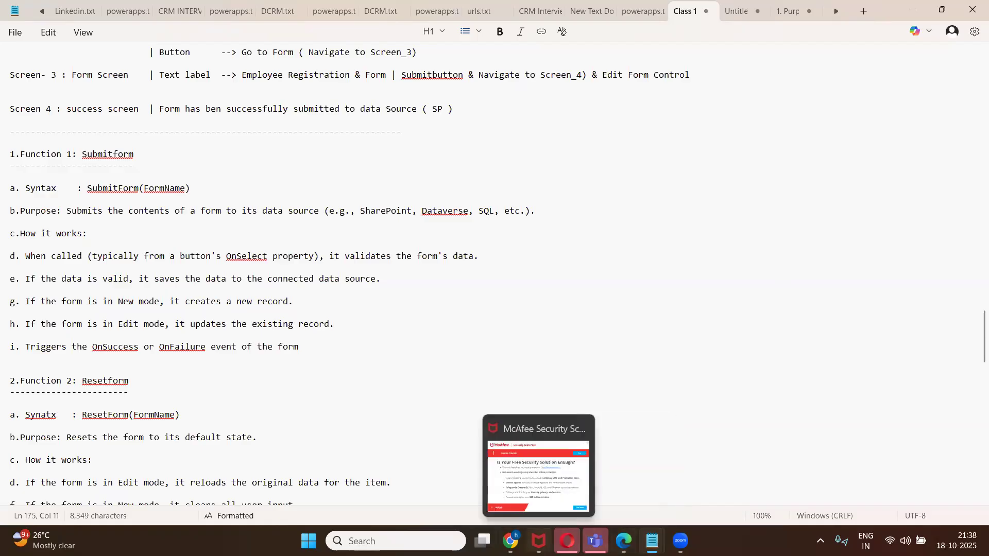
{"action": "left_click", "coordinate": [574, 505]}
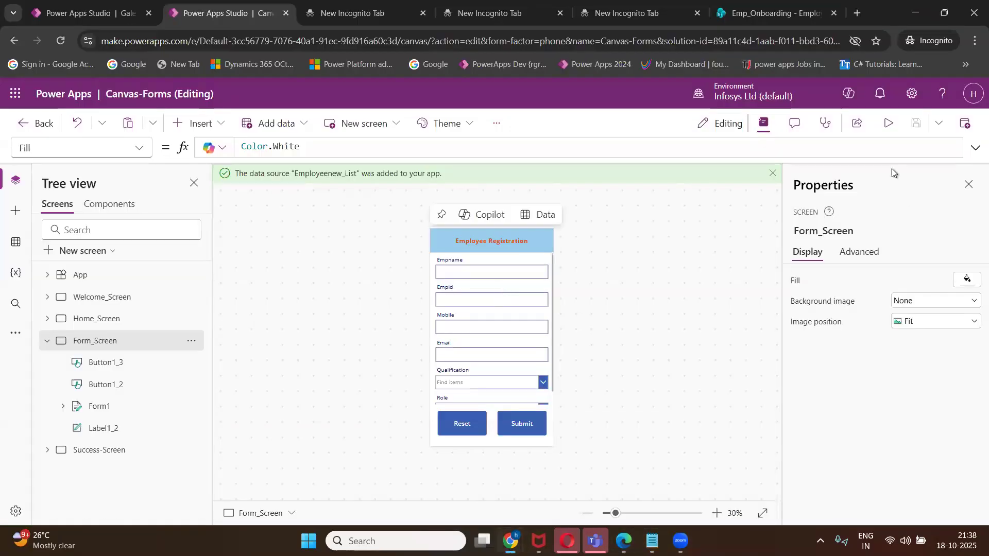
Preview the app twice, then restore the browser to a smaller window.
{"action": "left_click", "coordinate": [888, 123]}
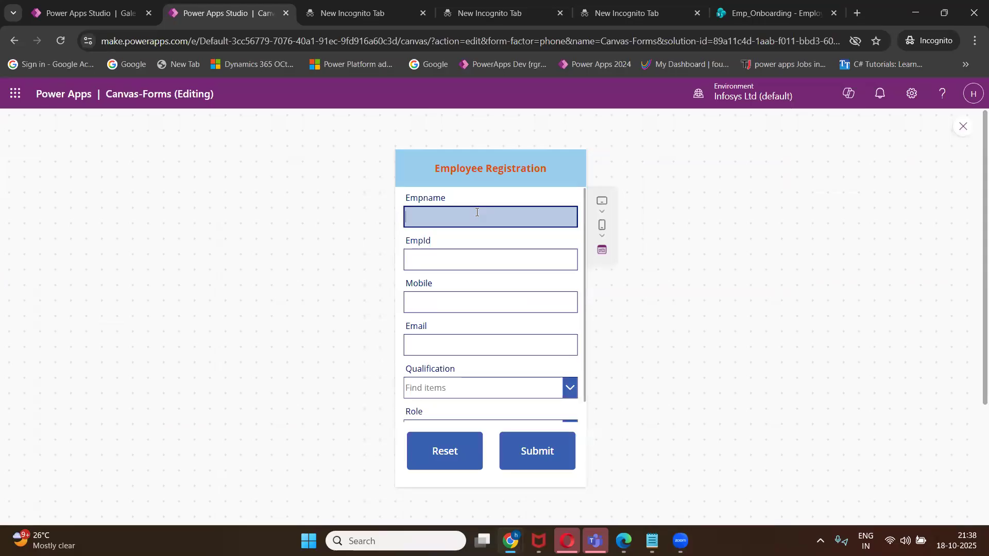
{"action": "left_click", "coordinate": [961, 128]}
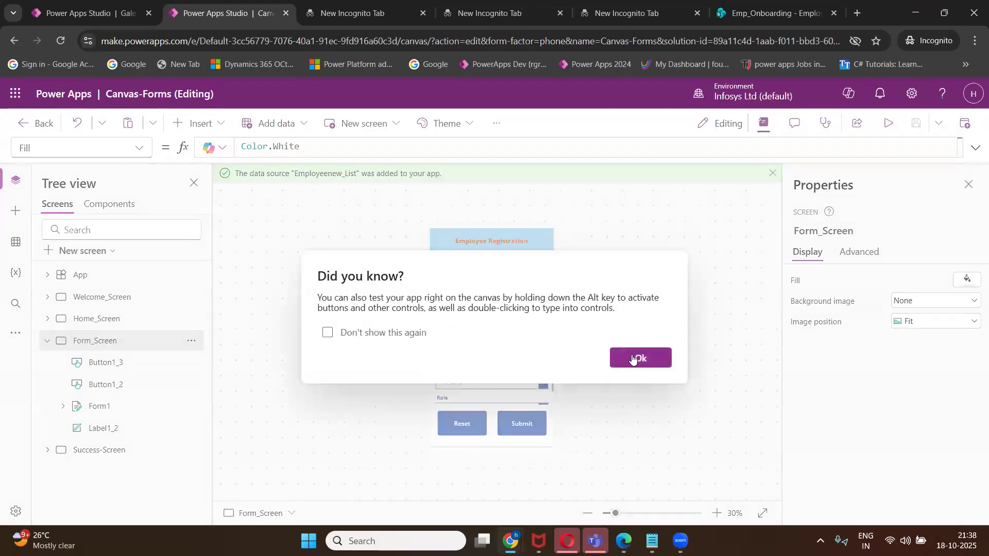
{"action": "left_click", "coordinate": [638, 358]}
{"action": "left_click", "coordinate": [887, 125]}
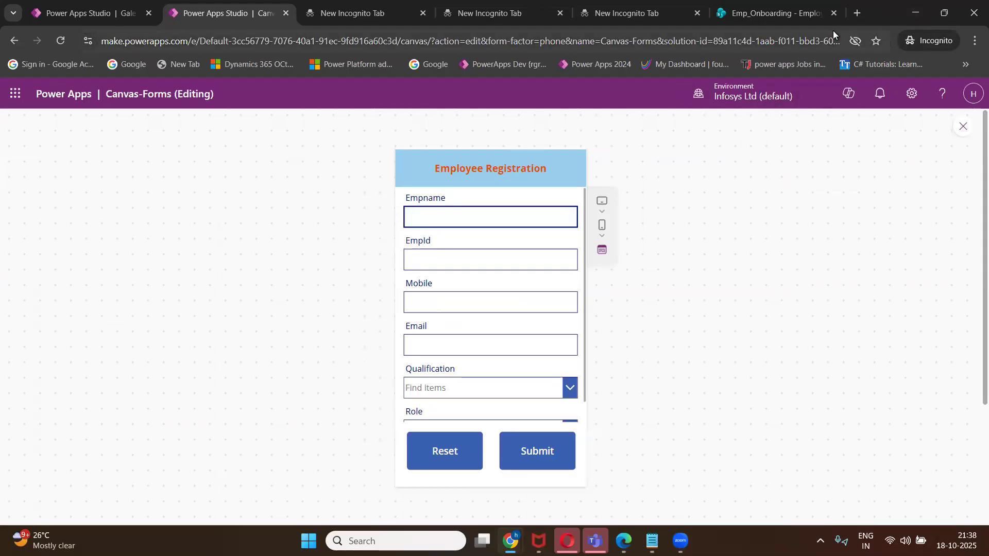
{"action": "left_click", "coordinate": [946, 16]}
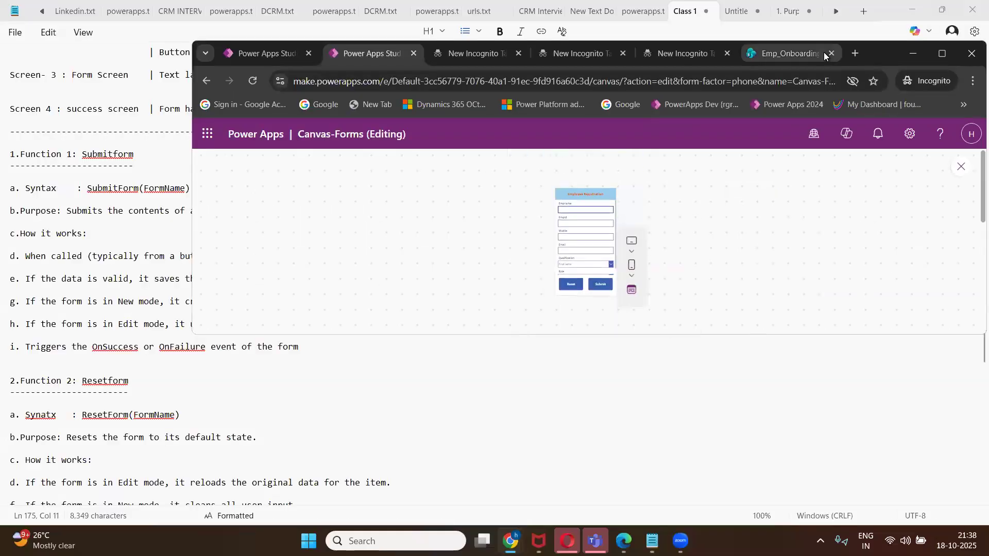
Reload the Employeenew_List page in the maximized Emp_Onboarding tab to show both employee records.
{"action": "left_click", "coordinate": [824, 52]}
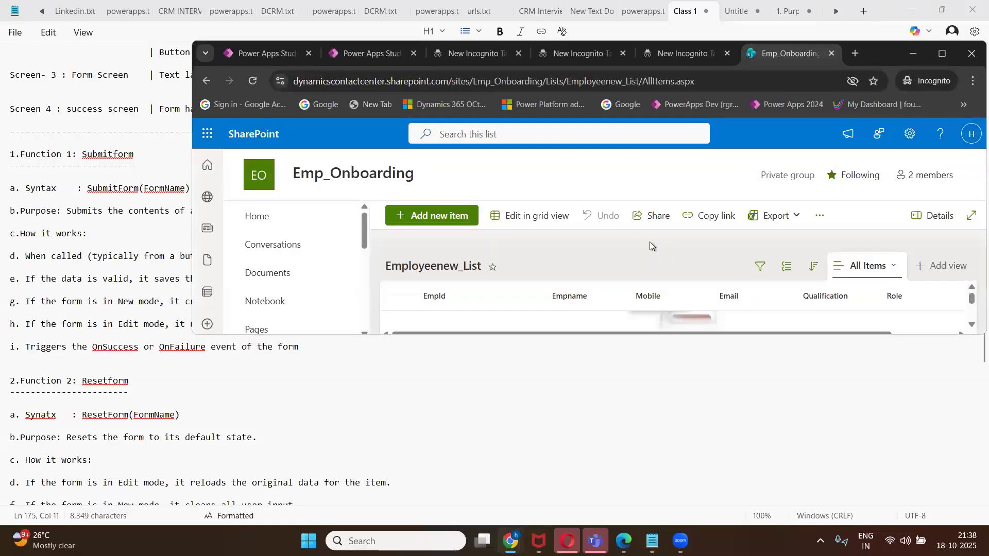
{"action": "left_click", "coordinate": [942, 54]}
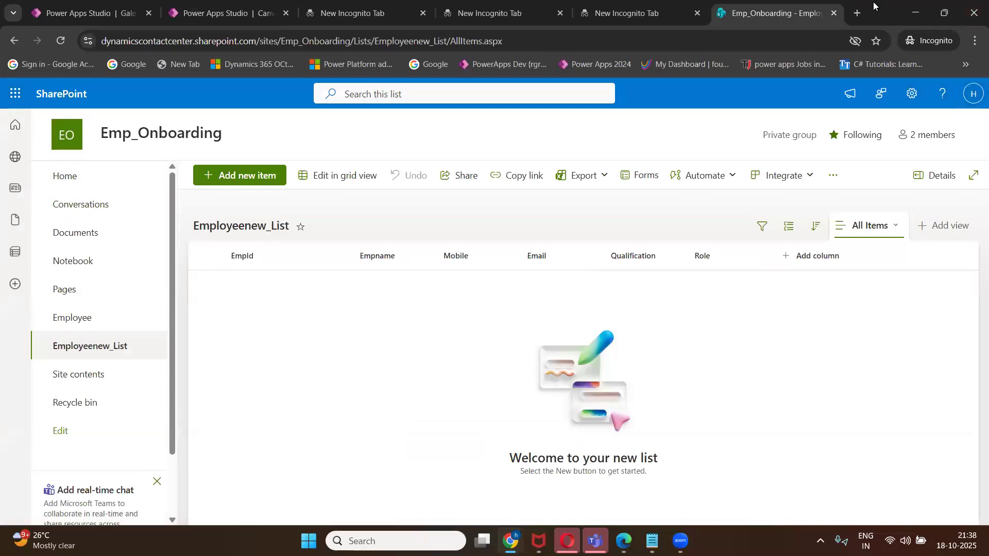
{"action": "left_click", "coordinate": [60, 45]}
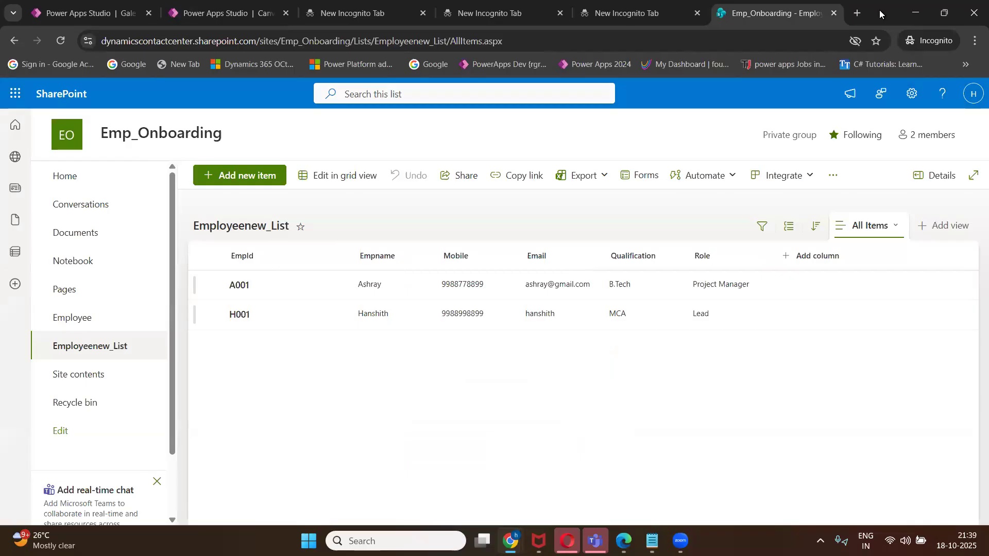
In the app preview, enter a new employee's name, employee ID, mobile number and email.
{"action": "left_click", "coordinate": [174, 17]}
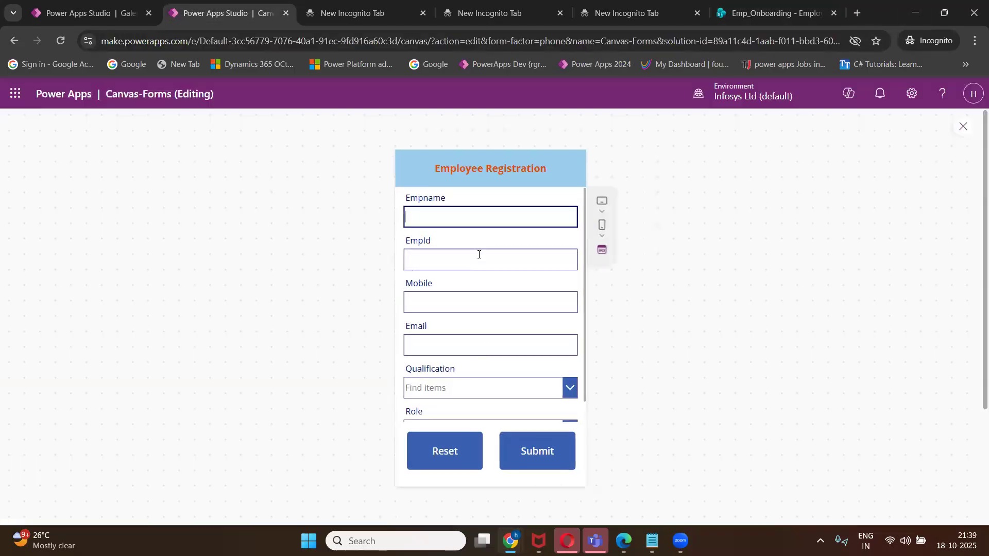
{"action": "left_click", "coordinate": [444, 216]}
{"action": "type", "text": "Nikhil"}
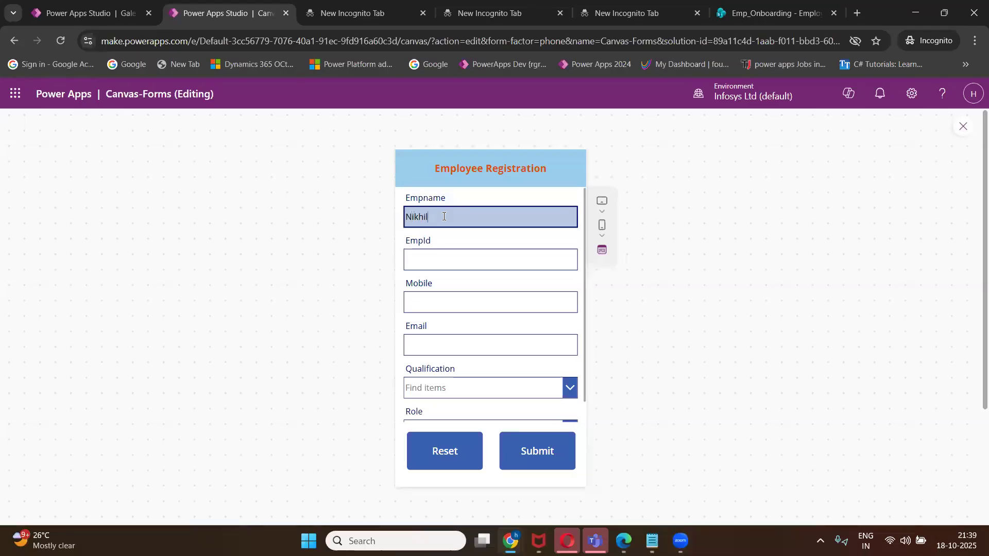
{"action": "left_click", "coordinate": [442, 258]}
{"action": "type", "text": "N"}
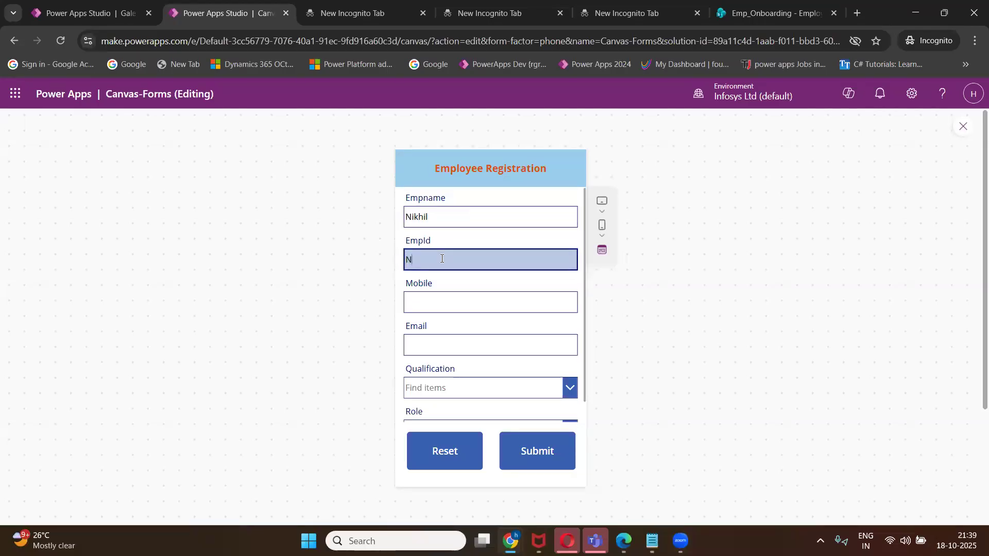
{"action": "type", "text": "001"}
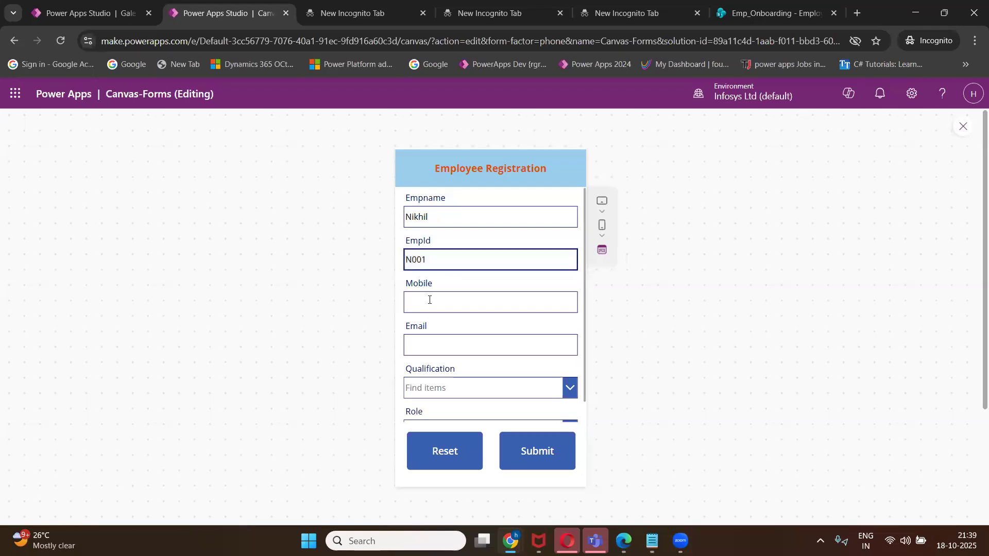
{"action": "left_click", "coordinate": [429, 303]}
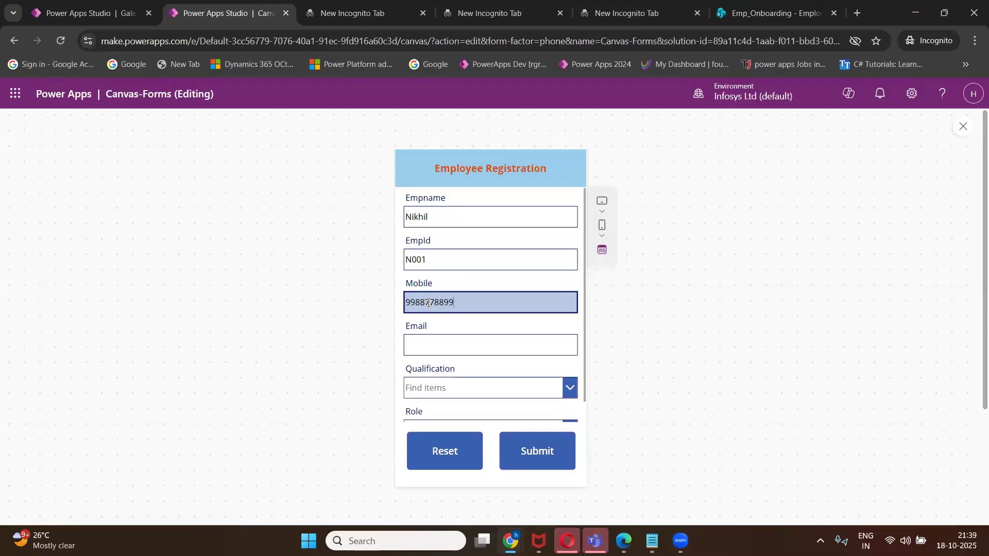
{"action": "left_click", "coordinate": [428, 348]}
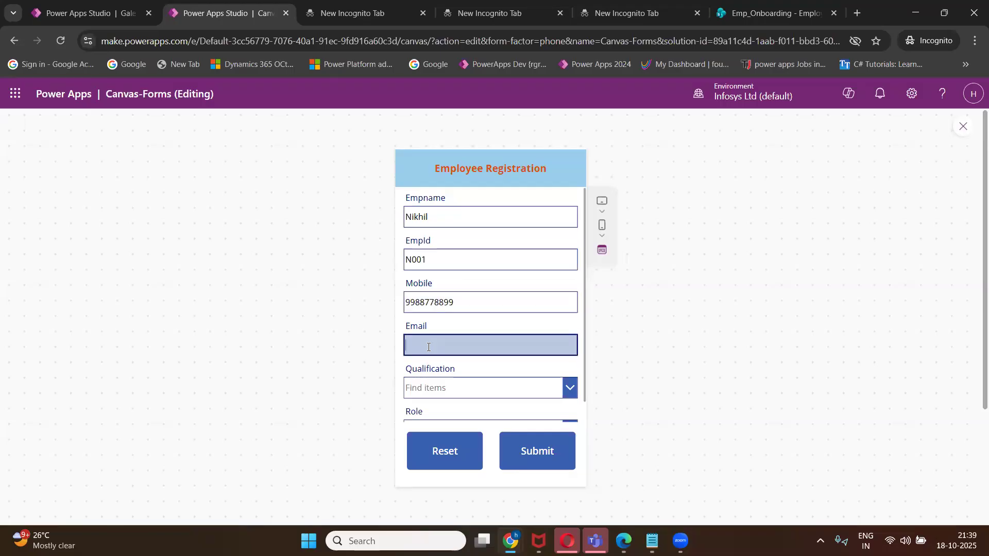
Choose B.Tech and Project Manager, submit the registration, then close the preview and dismiss the tips.
{"action": "left_click", "coordinate": [429, 387]}
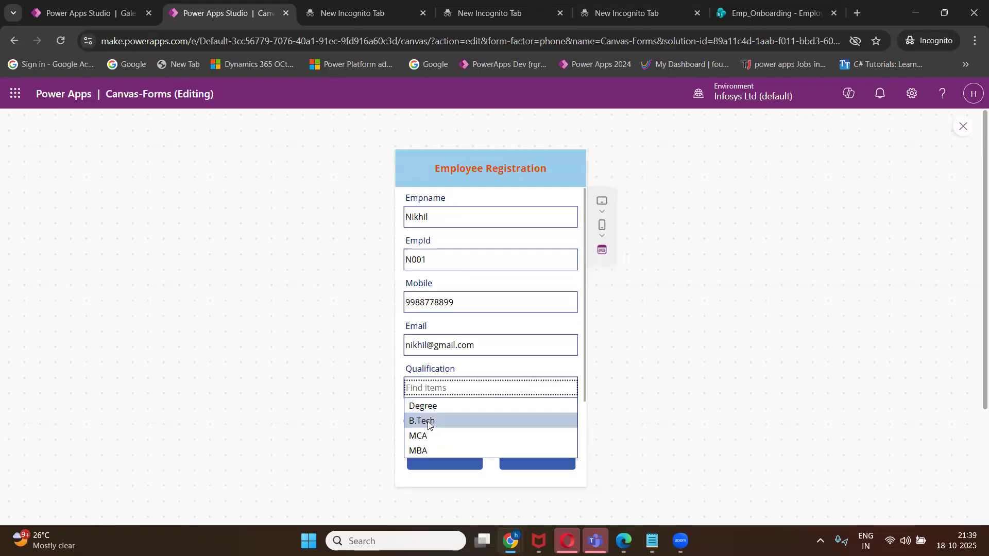
{"action": "left_click", "coordinate": [428, 422]}
{"action": "scroll", "coordinate": [454, 389], "scroll_direction": "down", "scroll_amount": 1}
{"action": "left_click", "coordinate": [439, 408]}
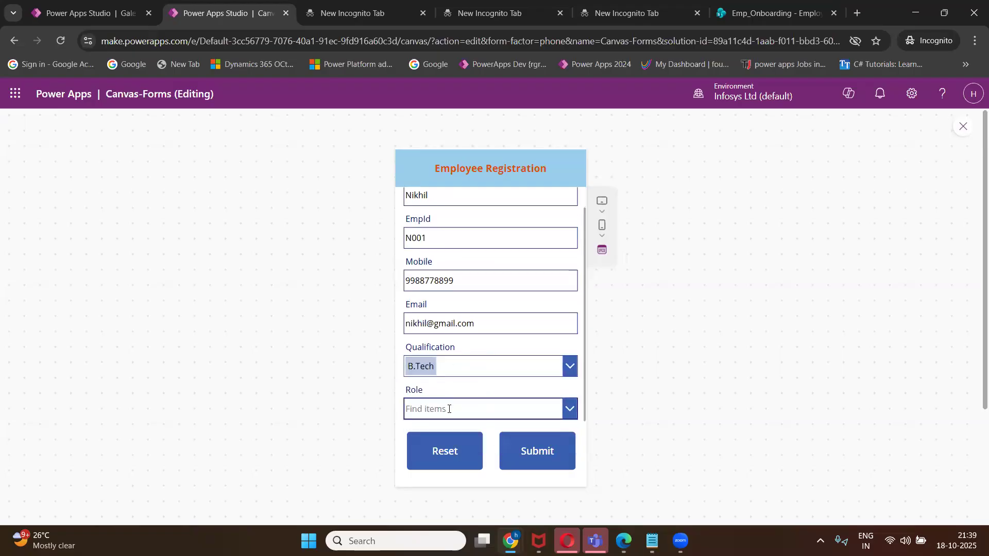
{"action": "left_click", "coordinate": [443, 429]}
{"action": "left_click", "coordinate": [555, 452]}
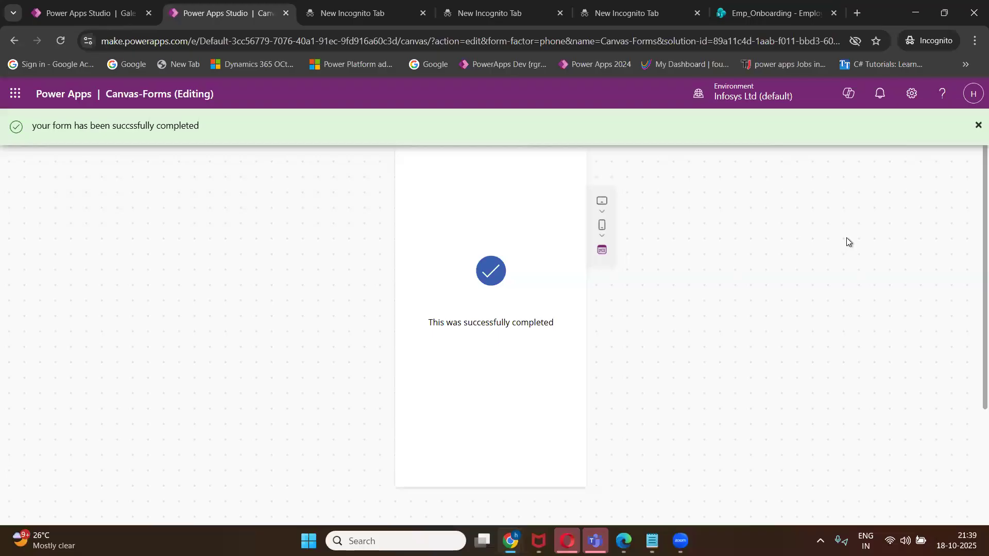
{"action": "left_click", "coordinate": [961, 127]}
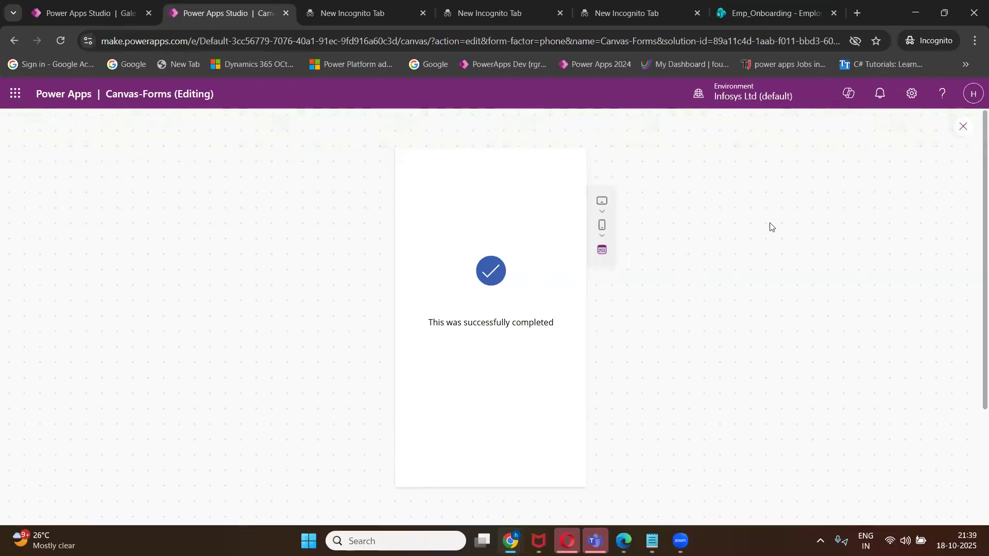
{"action": "left_click", "coordinate": [641, 358]}
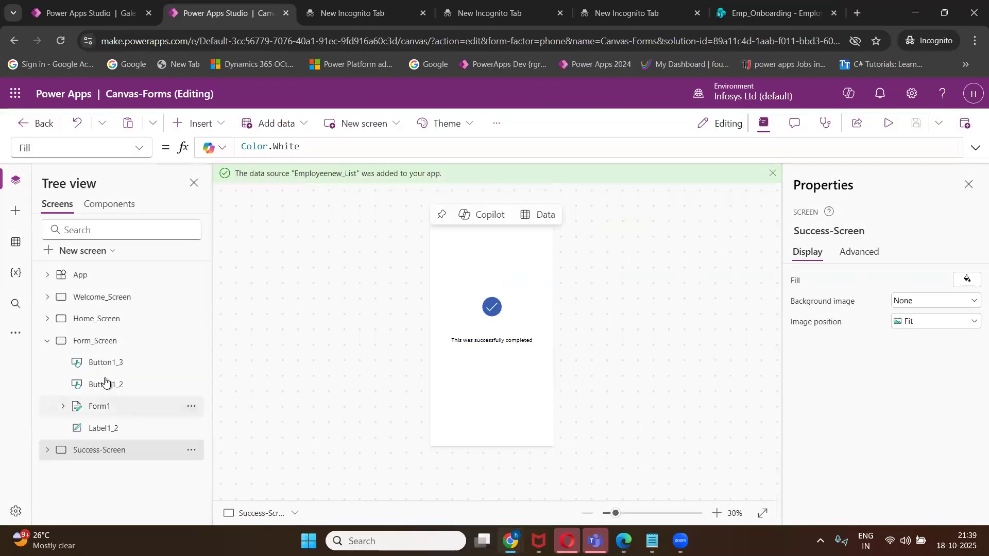
Set Form1's default mode back to New and start the app preview.
{"action": "left_click", "coordinate": [100, 411]}
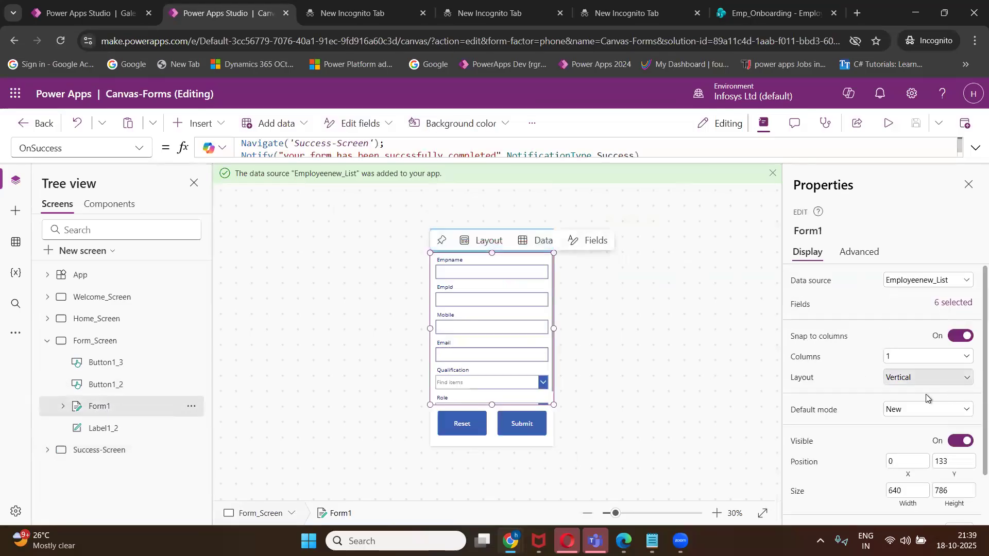
{"action": "left_click", "coordinate": [918, 411]}
{"action": "left_click", "coordinate": [901, 425]}
{"action": "left_click", "coordinate": [901, 409]}
{"action": "left_click", "coordinate": [899, 441]}
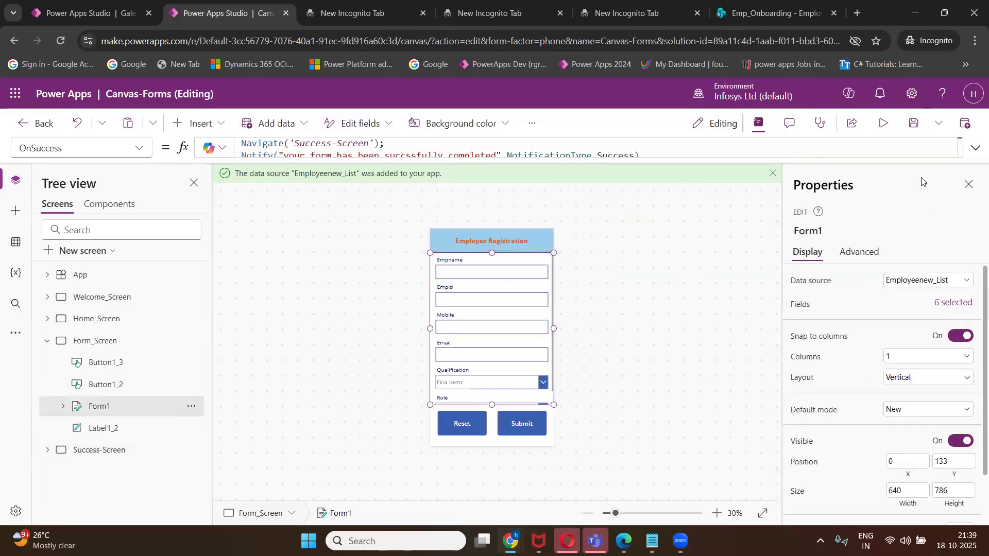
{"action": "left_click", "coordinate": [884, 124]}
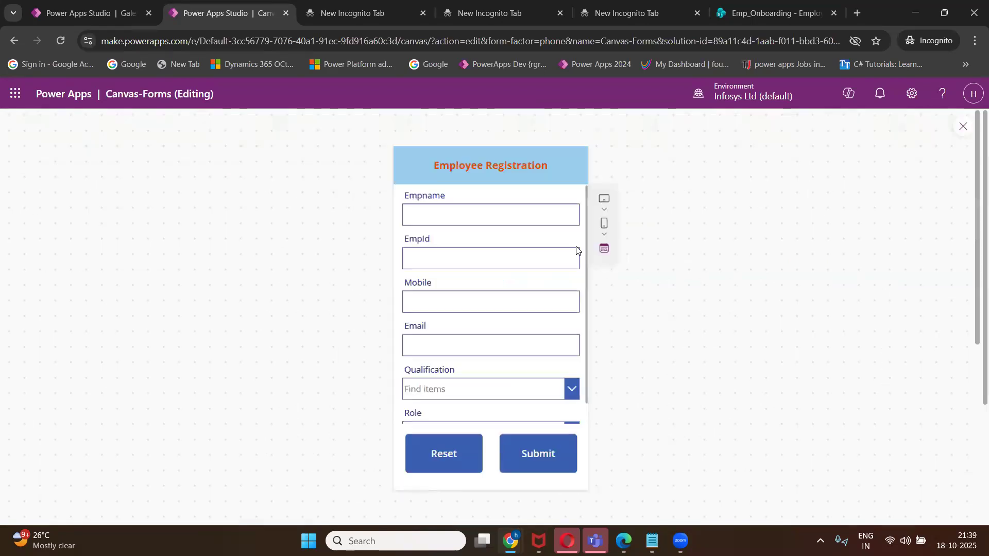
Fill in a test employee's name, employee ID, mobile number and email.
{"action": "left_click", "coordinate": [440, 214]}
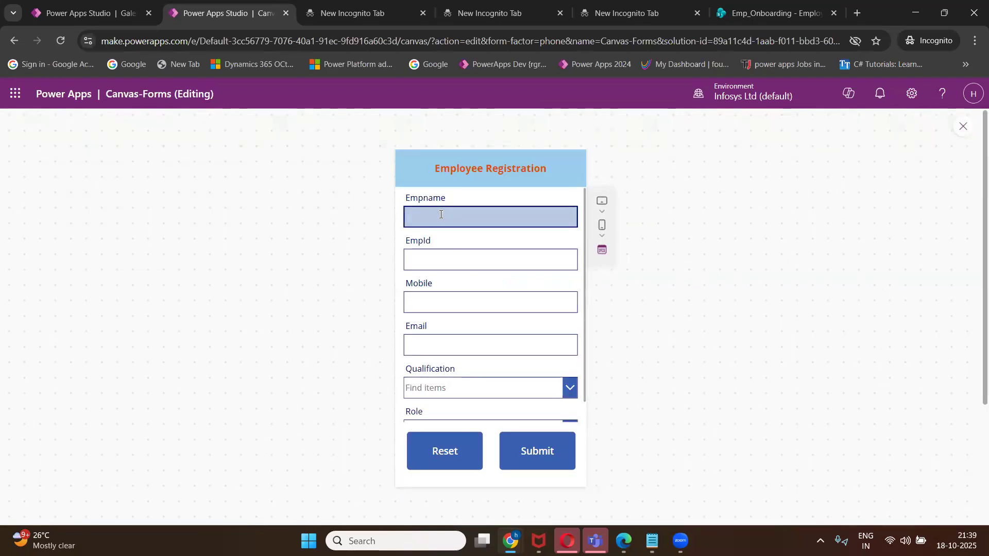
{"action": "type", "text": "Srinivas"}
{"action": "left_click", "coordinate": [481, 263]}
{"action": "type", "text": "S001"}
{"action": "left_click", "coordinate": [469, 301]}
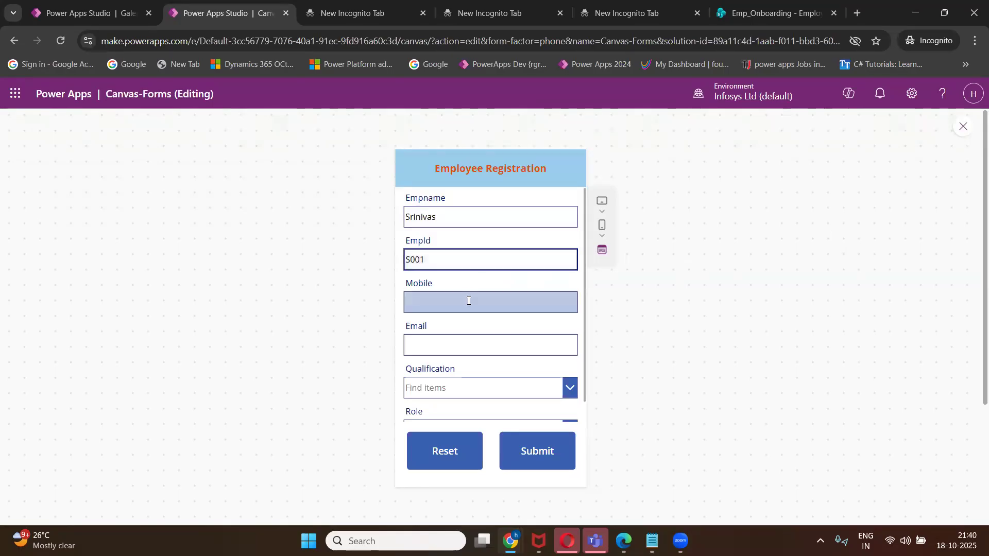
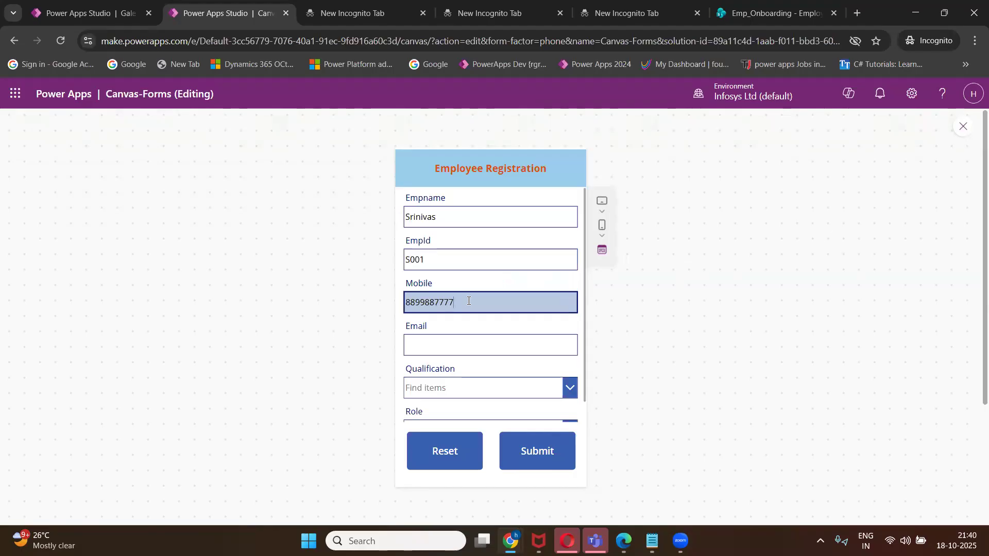
{"action": "left_click", "coordinate": [463, 345]}
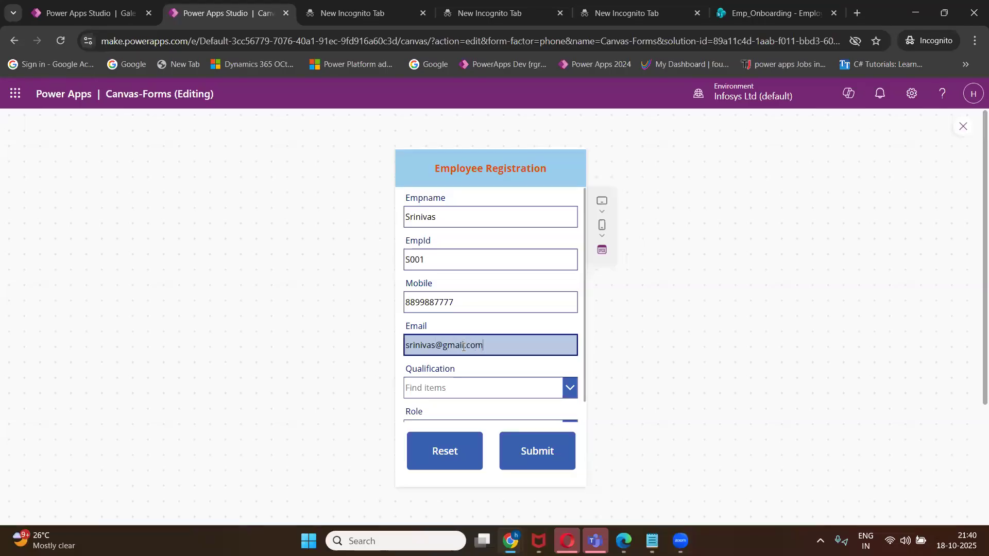
Choose MCA and Lead, then clear all entered values from the form.
{"action": "left_click", "coordinate": [530, 383]}
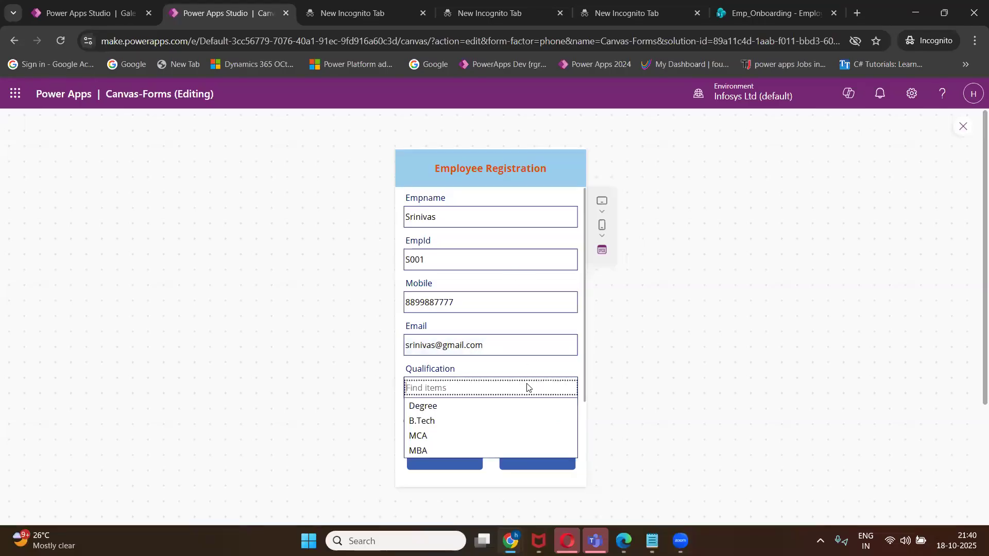
{"action": "left_click", "coordinate": [477, 434]}
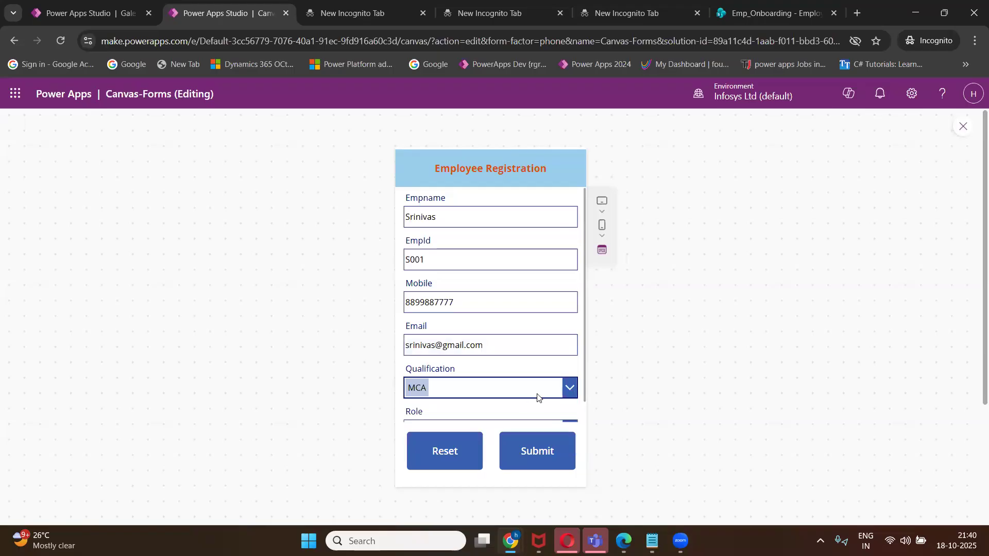
{"action": "left_click", "coordinate": [500, 411]}
{"action": "left_click", "coordinate": [463, 441]}
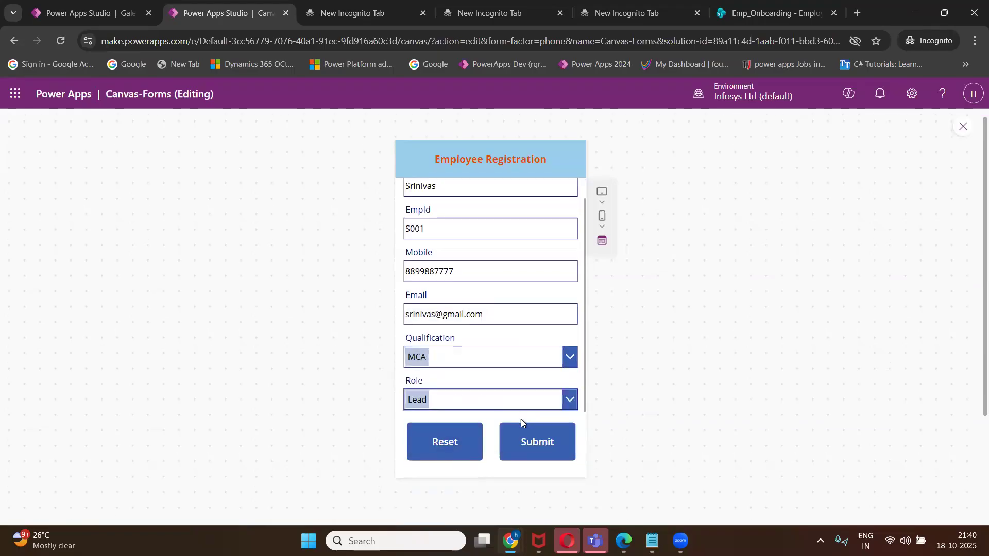
{"action": "scroll", "coordinate": [483, 386], "scroll_direction": "down", "scroll_amount": 2}
{"action": "scroll", "coordinate": [475, 393], "scroll_direction": "up", "scroll_amount": 2}
{"action": "left_click", "coordinate": [452, 453]}
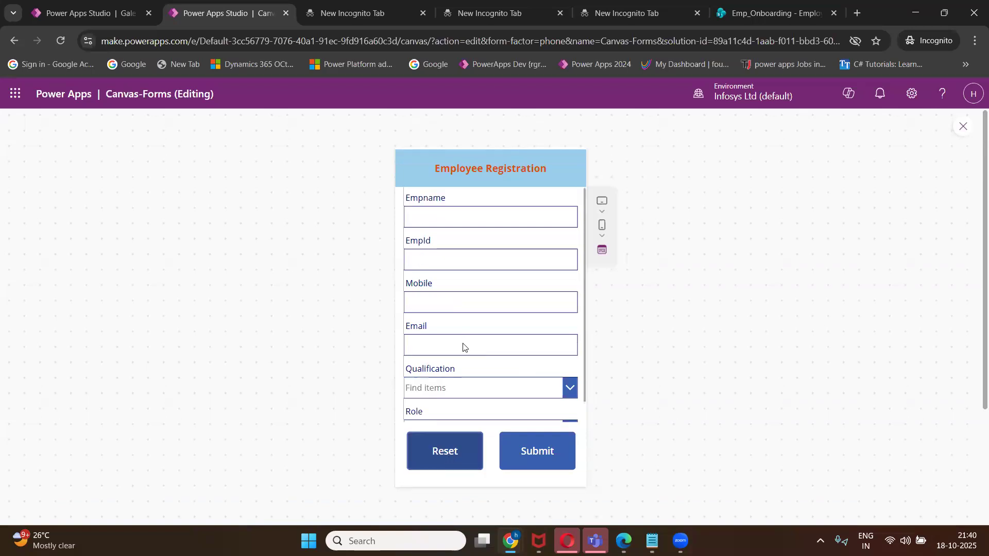
Re-enter the employee's name, employee ID, a 10-digit mobile number and email.
{"action": "left_click", "coordinate": [444, 221]}
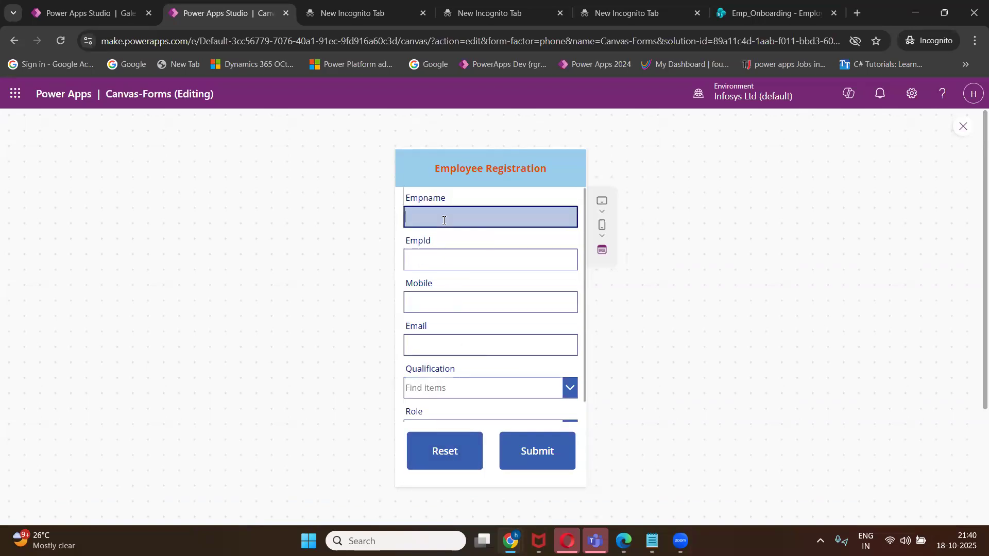
{"action": "type", "text": "Srinivas"}
{"action": "left_click", "coordinate": [466, 261]}
{"action": "type", "text": "S001"}
{"action": "left_click", "coordinate": [462, 306]}
{"action": "left_click", "coordinate": [450, 341]}
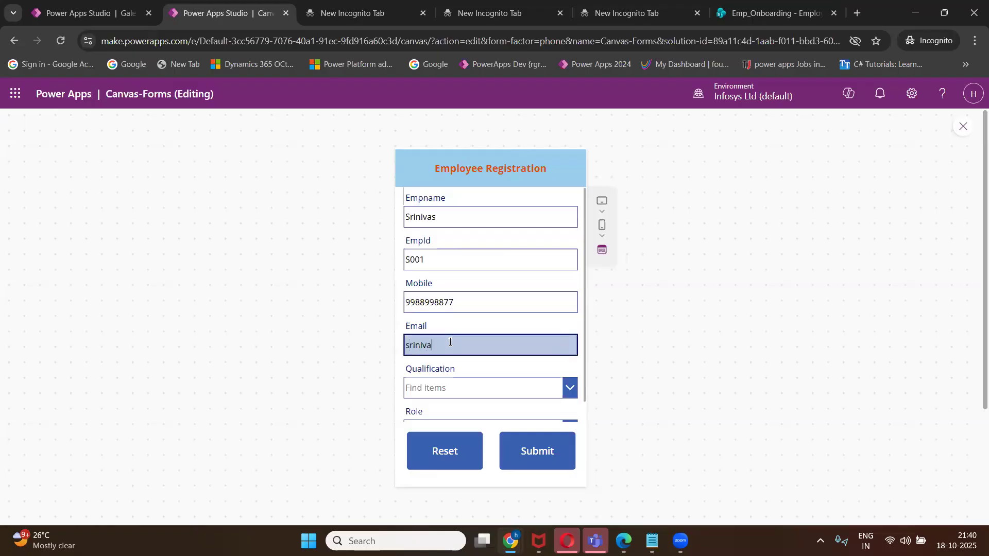
Choose MCA and Lead and submit, reaching the success screen.
{"action": "left_click", "coordinate": [471, 390]}
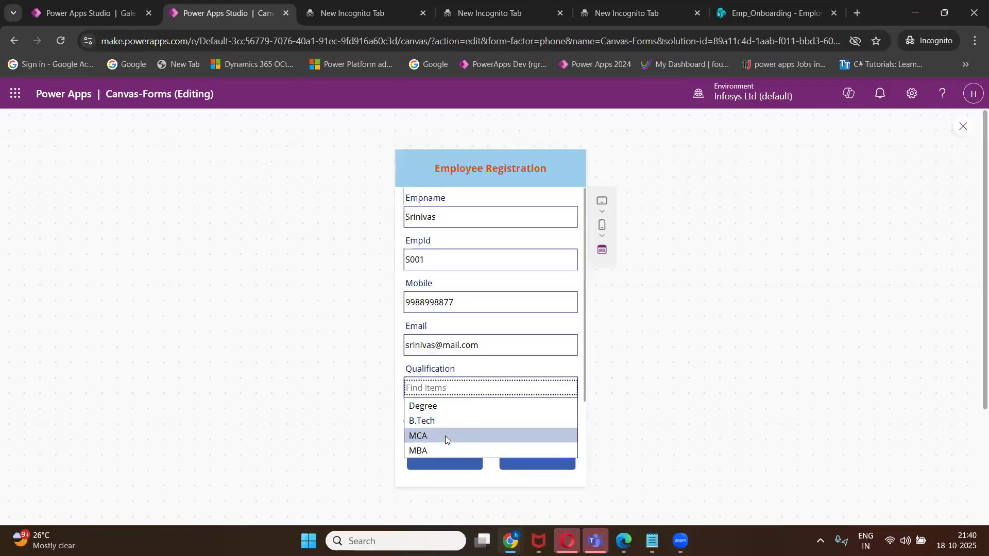
{"action": "left_click", "coordinate": [445, 436]}
{"action": "scroll", "coordinate": [505, 360], "scroll_direction": "down", "scroll_amount": 1}
{"action": "left_click", "coordinate": [464, 410]}
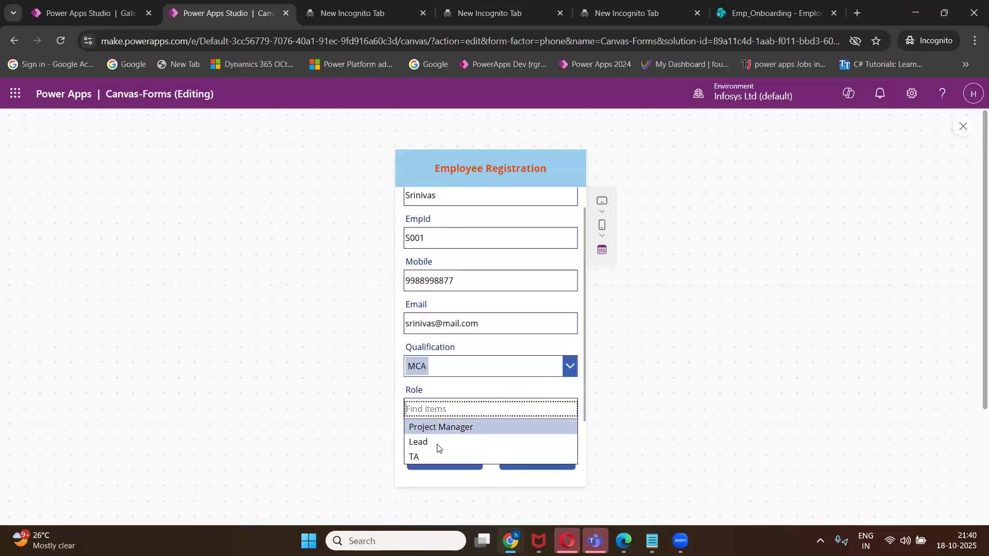
{"action": "left_click", "coordinate": [437, 444]}
{"action": "left_click", "coordinate": [531, 456]}
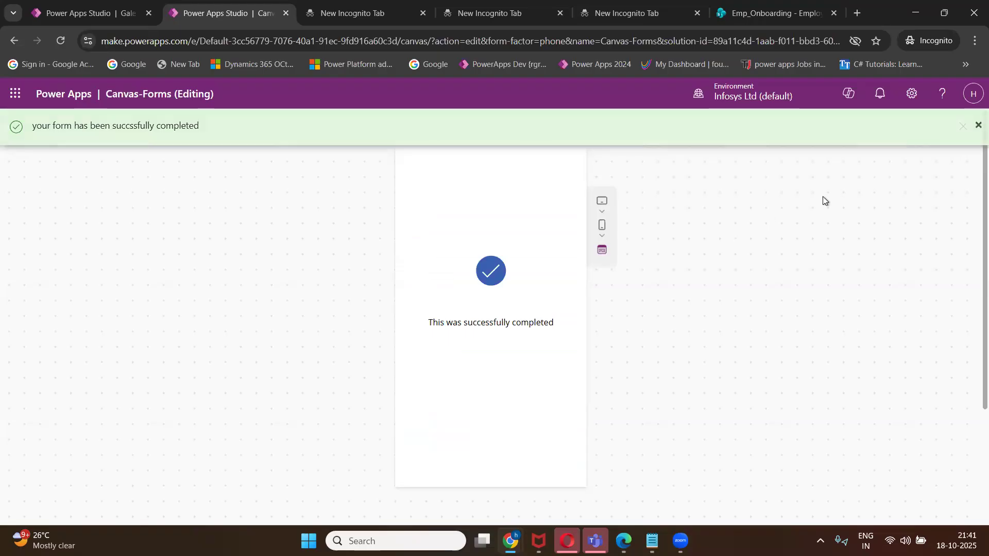
{"action": "left_click", "coordinate": [977, 127]}
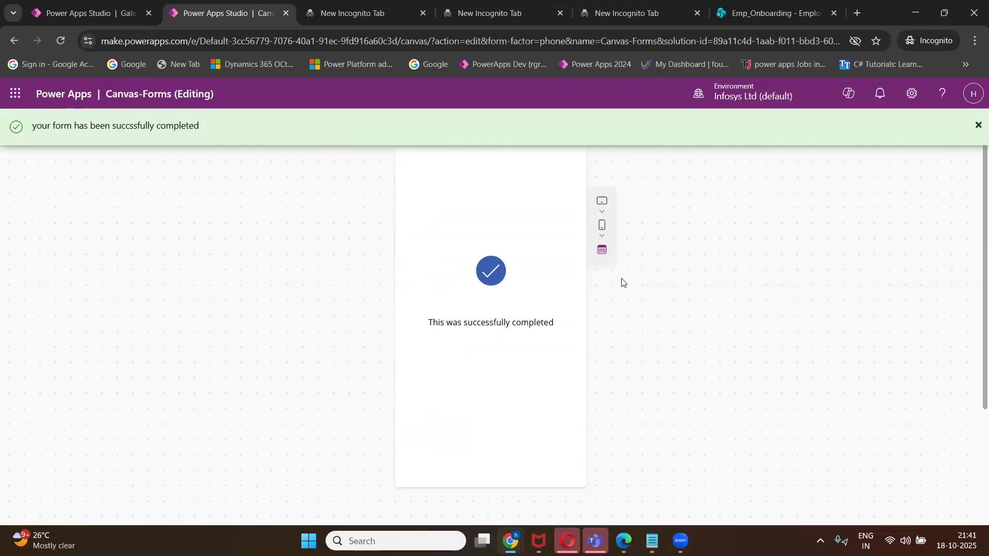
{"action": "scroll", "coordinate": [718, 268], "scroll_direction": "down", "scroll_amount": 2}
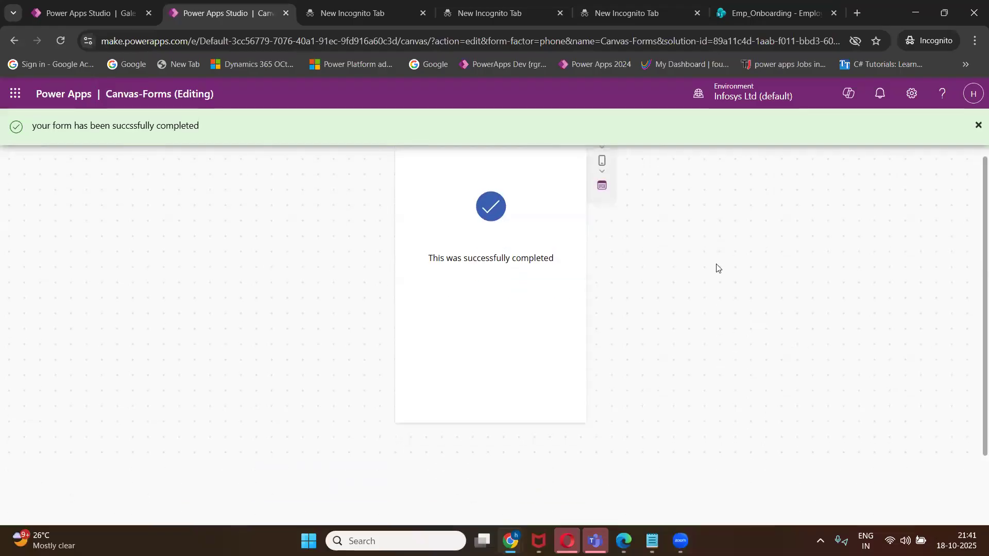
{"action": "scroll", "coordinate": [718, 268], "scroll_direction": "up", "scroll_amount": 2}
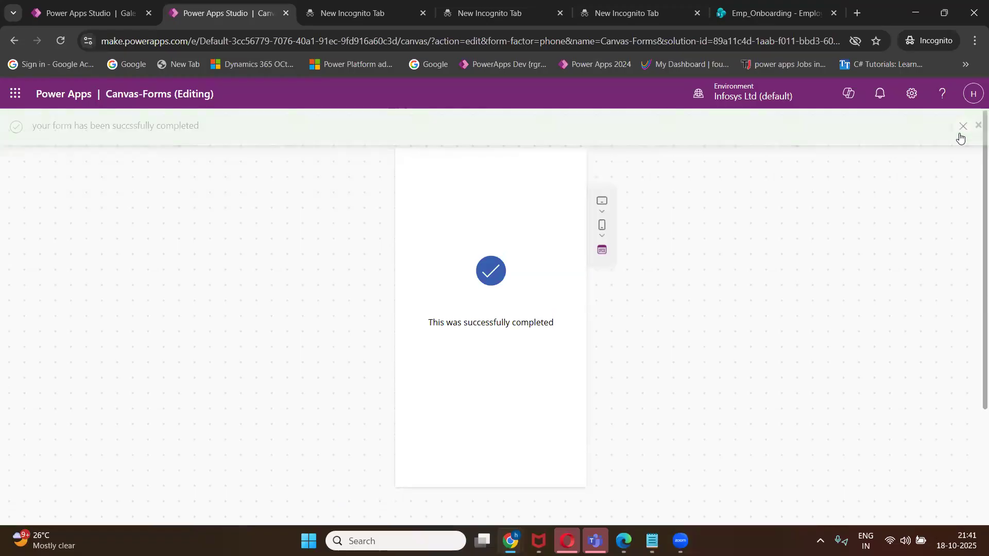
Close the preview, dismiss the tips dialog, and reset Form1's default mode to New.
{"action": "left_click", "coordinate": [962, 129]}
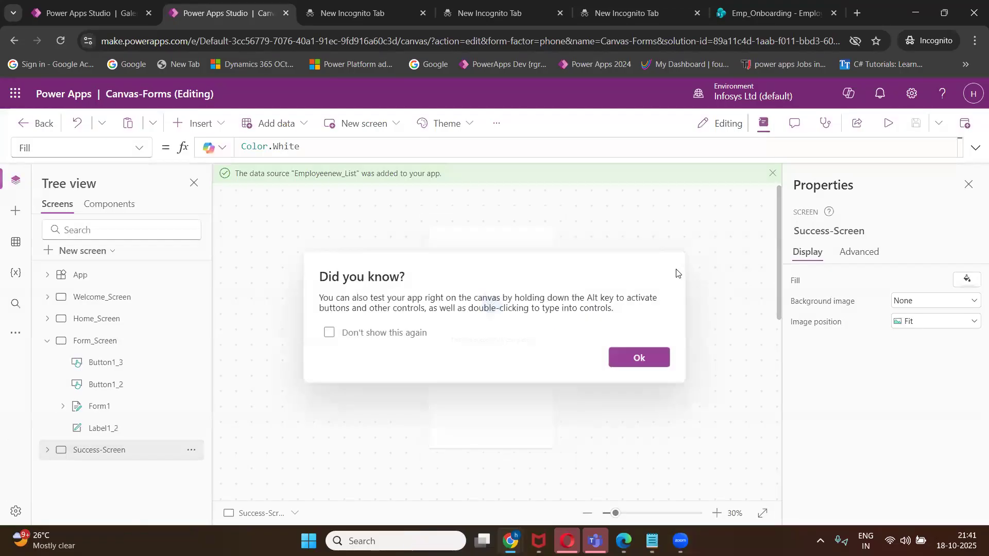
{"action": "left_click", "coordinate": [641, 356]}
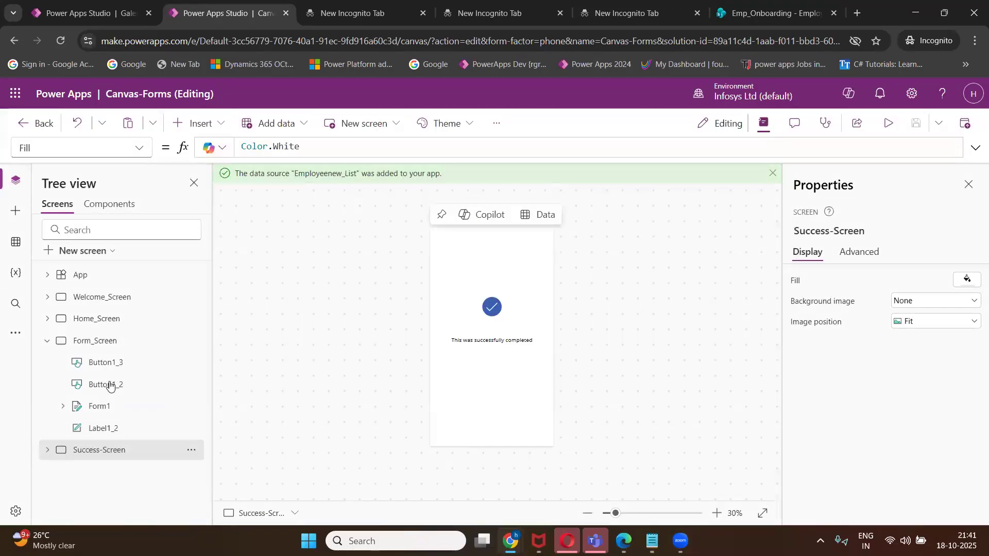
{"action": "left_click", "coordinate": [99, 407]}
{"action": "left_click", "coordinate": [895, 409]}
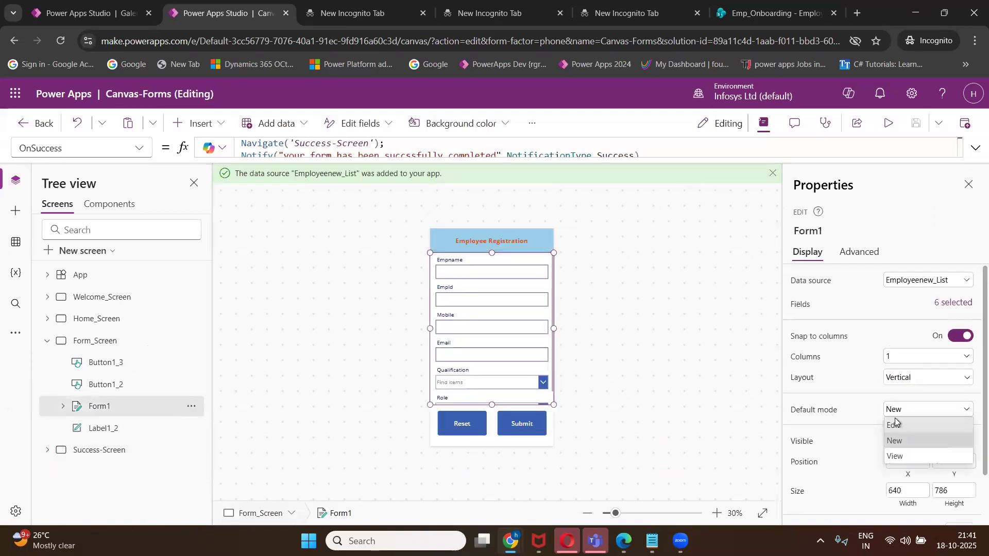
{"action": "left_click", "coordinate": [896, 425]}
{"action": "left_click", "coordinate": [903, 409]}
{"action": "left_click", "coordinate": [898, 441]}
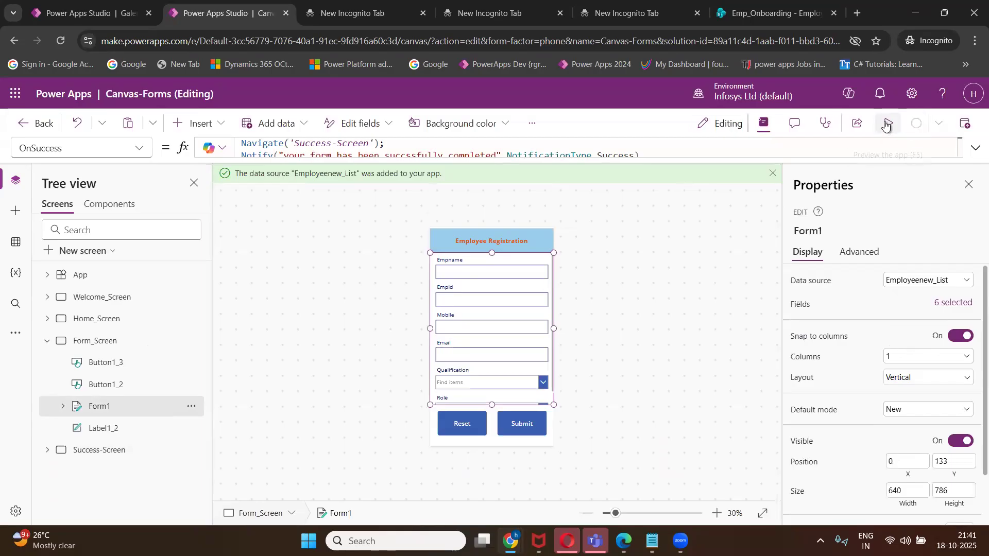
In a new preview, enter another employee's name, employee ID, mobile number and email.
{"action": "left_click", "coordinate": [888, 125]}
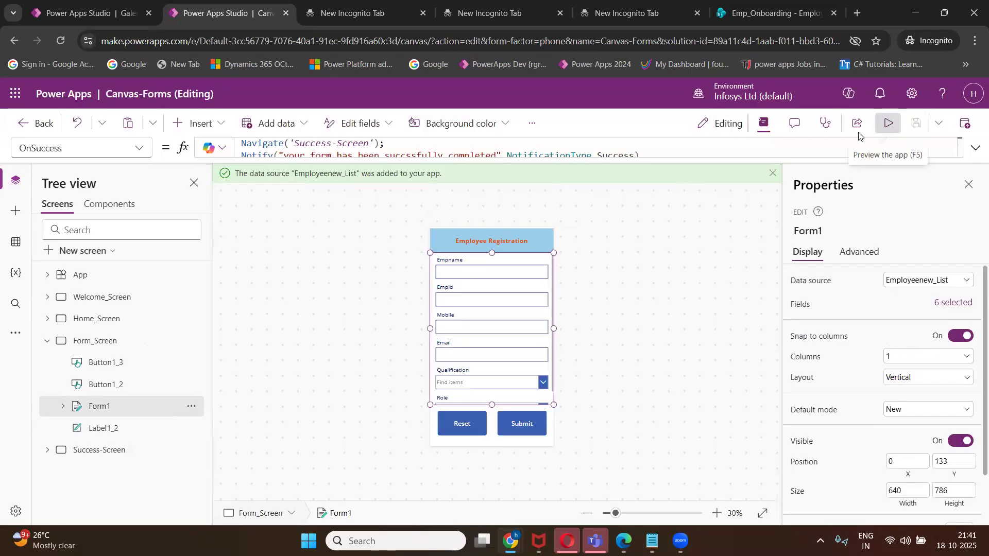
{"action": "left_click", "coordinate": [515, 216]}
{"action": "type", "text": "R"}
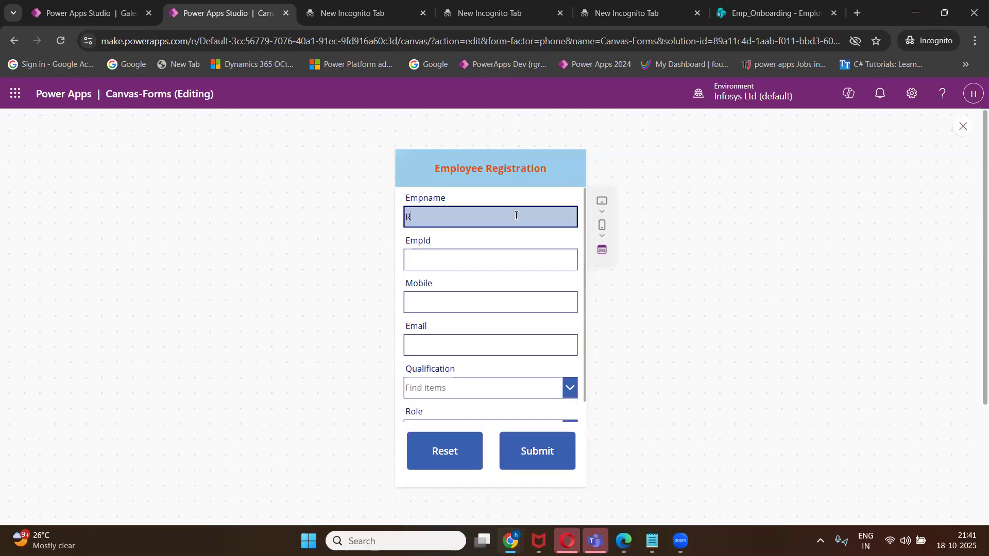
{"action": "type", "text": "izwan"}
{"action": "left_click", "coordinate": [500, 257]}
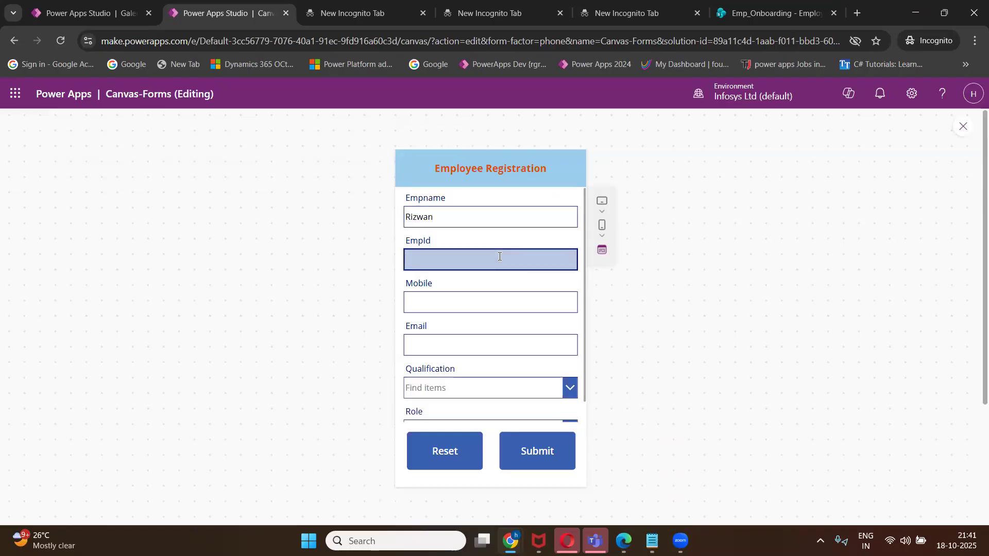
{"action": "type", "text": "R001"}
{"action": "left_click", "coordinate": [487, 297]}
{"action": "left_click", "coordinate": [474, 349]}
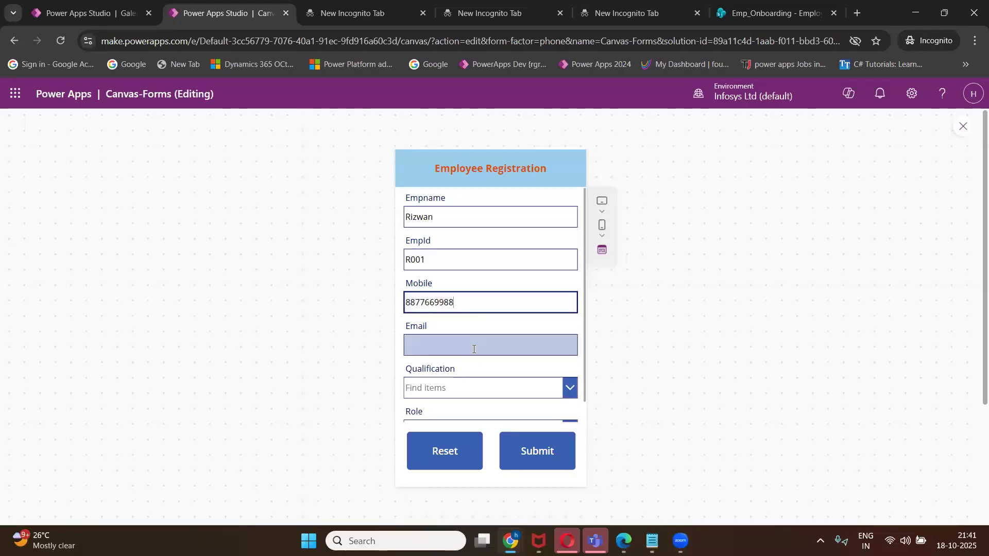
Choose MBA as qualification and TA as role, then submit the registration.
{"action": "left_click", "coordinate": [517, 394]}
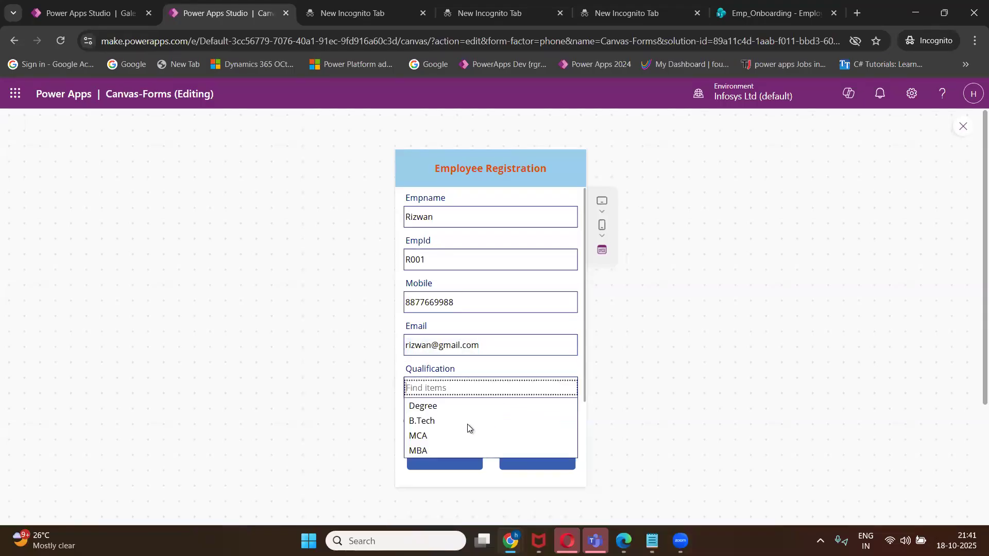
{"action": "left_click", "coordinate": [453, 450]}
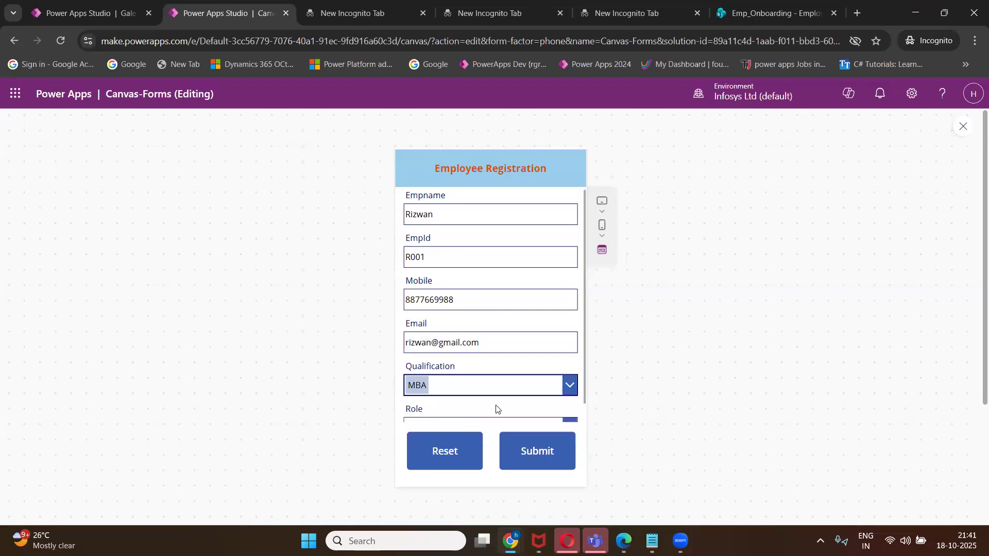
{"action": "scroll", "coordinate": [496, 408], "scroll_direction": "down", "scroll_amount": 1}
{"action": "left_click", "coordinate": [497, 408]}
{"action": "left_click", "coordinate": [442, 455]}
{"action": "scroll", "coordinate": [530, 407], "scroll_direction": "down", "scroll_amount": 3}
{"action": "left_click", "coordinate": [541, 333]}
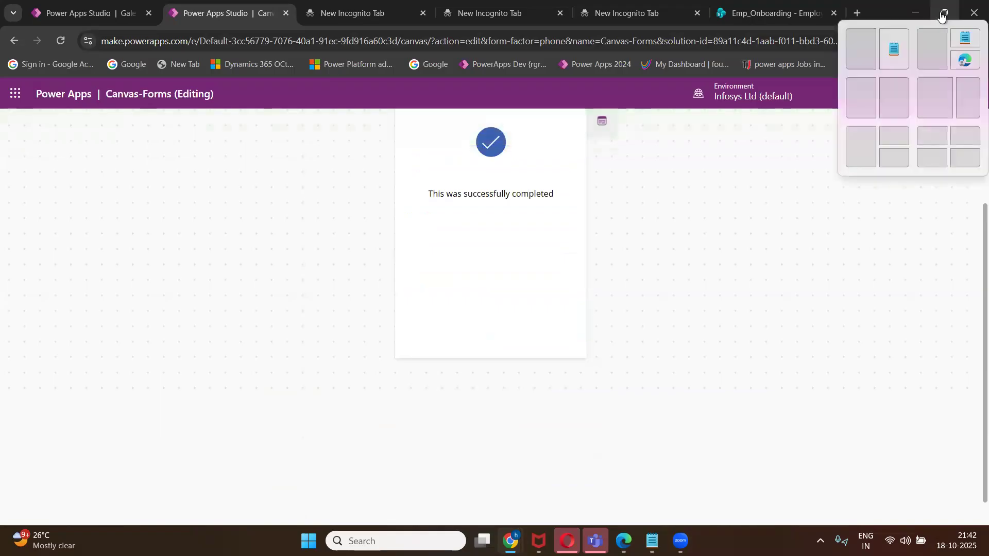
Reload Employeenew_List to confirm five records including the MBA/TA entry, then bring up the Class 1 notes.
{"action": "key", "text": "alt+Tab"}
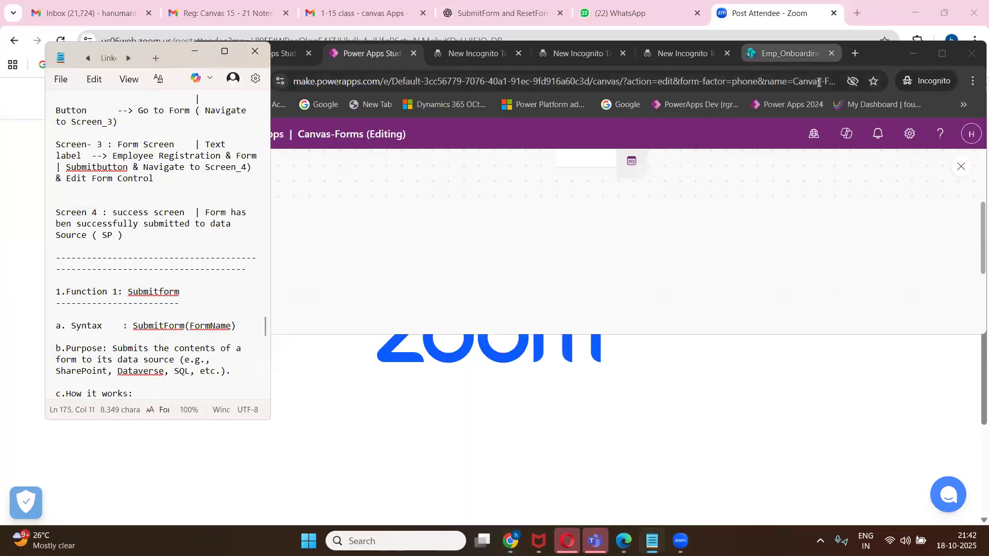
{"action": "left_click", "coordinate": [789, 58]}
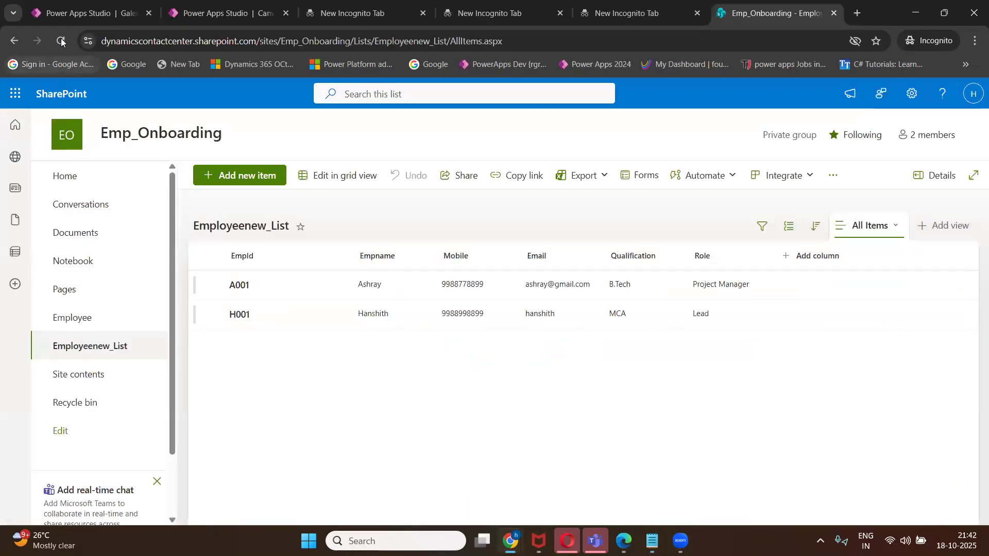
{"action": "left_click", "coordinate": [60, 41]}
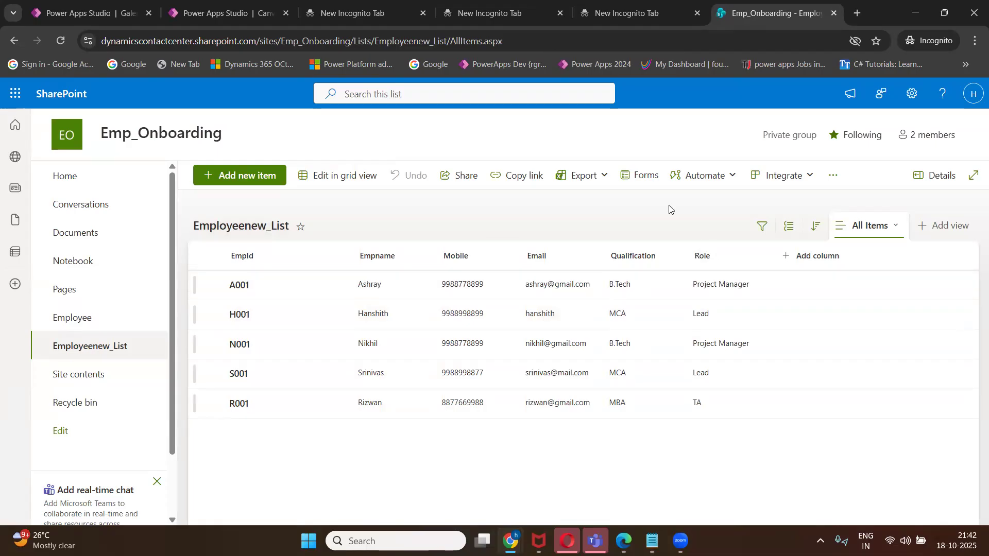
{"action": "left_click", "coordinate": [652, 541]}
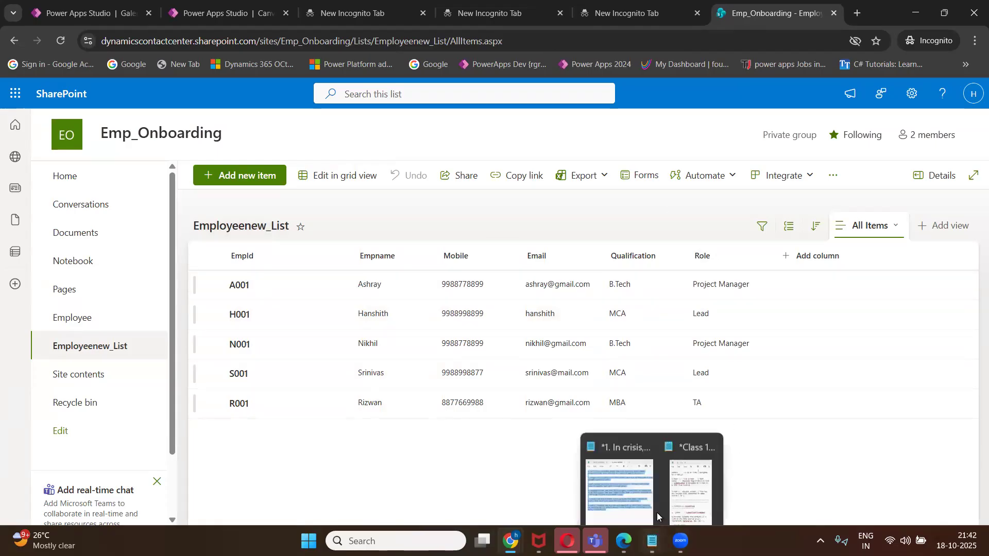
{"action": "left_click", "coordinate": [683, 490]}
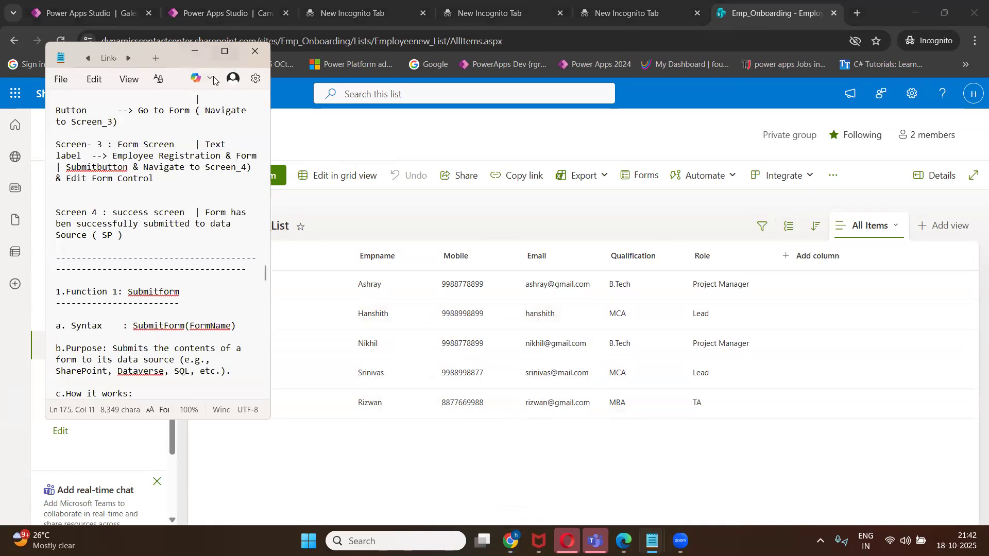
Add a 'Navigate - Function' line below '2. Resetform - Function' in the maximized notes.
{"action": "double_click", "coordinate": [211, 60]}
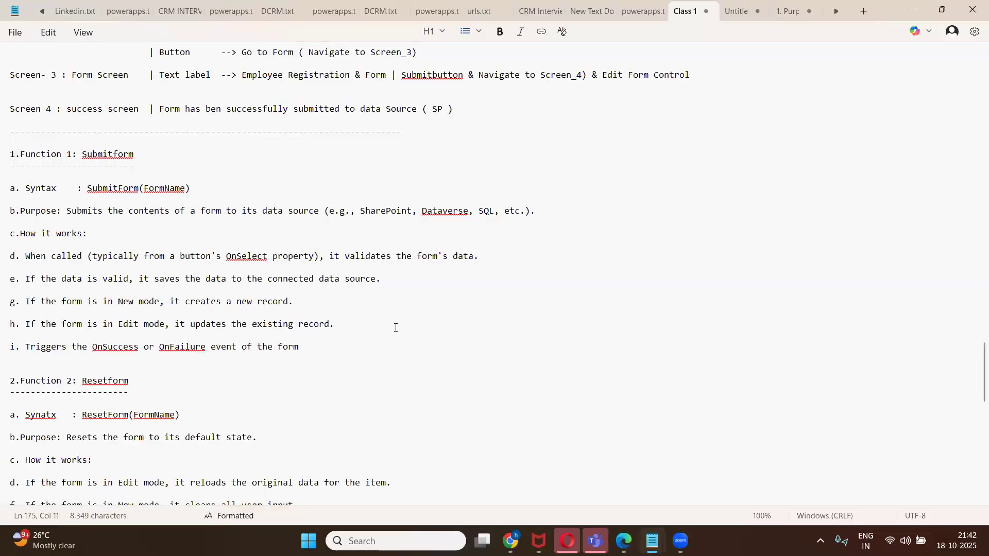
{"action": "scroll", "coordinate": [209, 272], "scroll_direction": "up", "scroll_amount": 20}
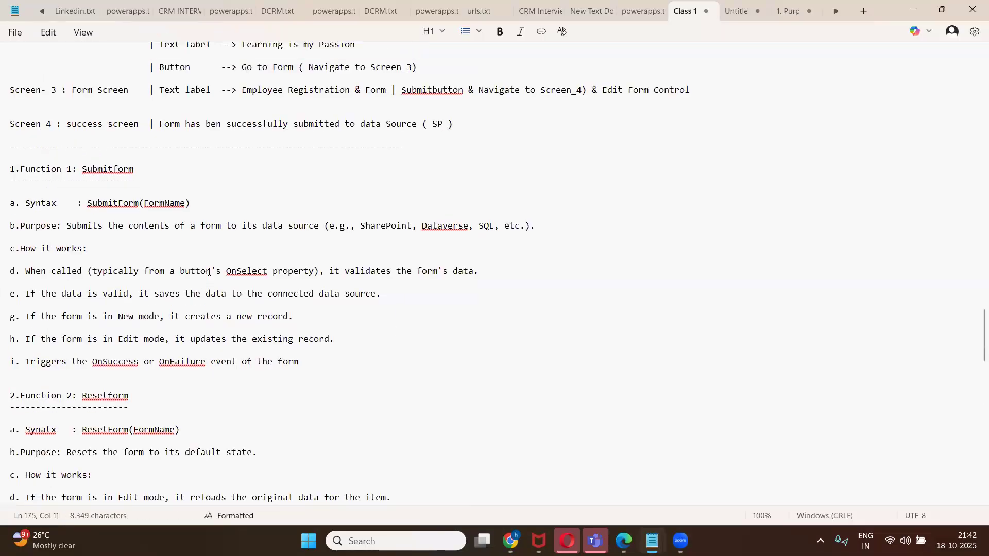
{"action": "scroll", "coordinate": [209, 273], "scroll_direction": "down", "scroll_amount": 13}
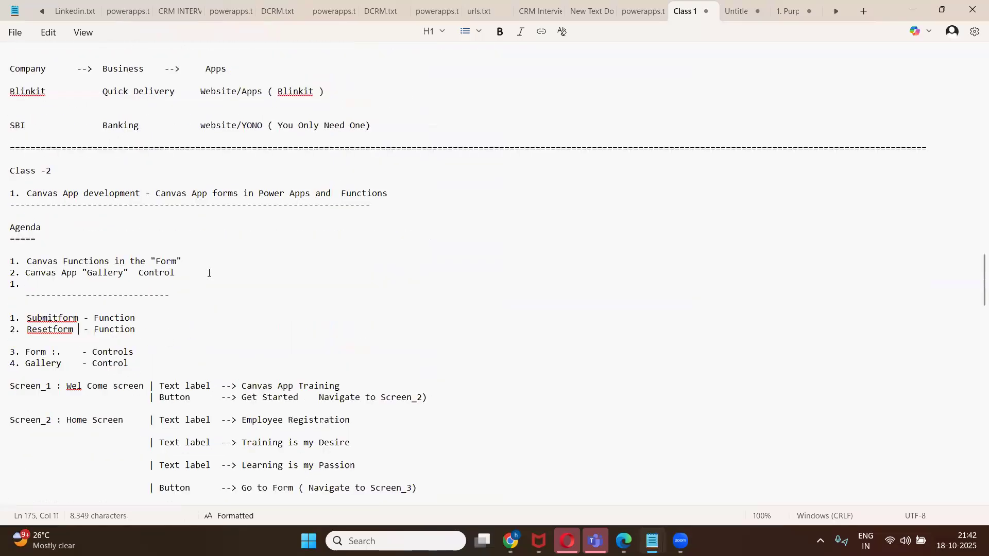
{"action": "scroll", "coordinate": [77, 289], "scroll_direction": "up", "scroll_amount": 6}
{"action": "scroll", "coordinate": [45, 236], "scroll_direction": "down", "scroll_amount": 1}
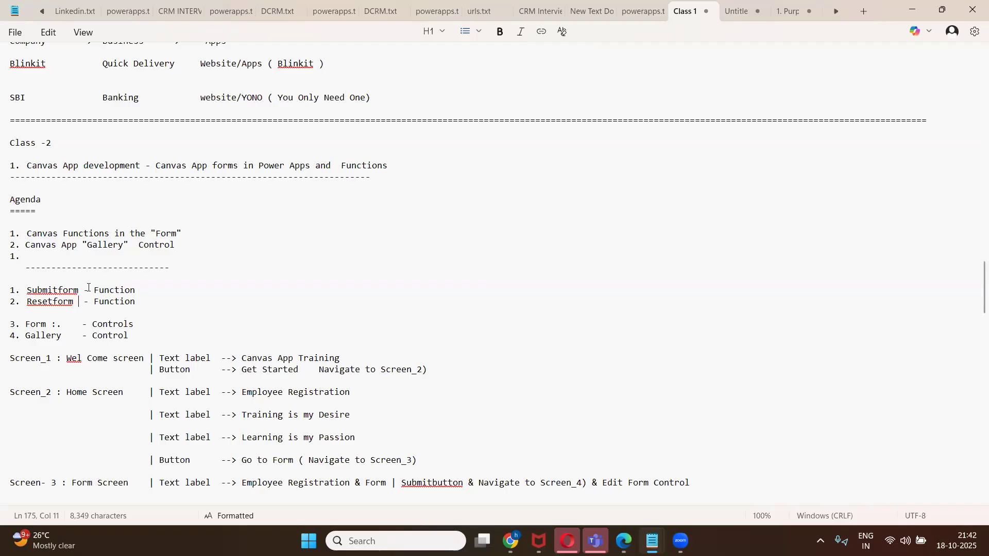
{"action": "left_click", "coordinate": [140, 302]}
{"action": "key", "text": "Return"}
{"action": "type", "text": "Navigate"}
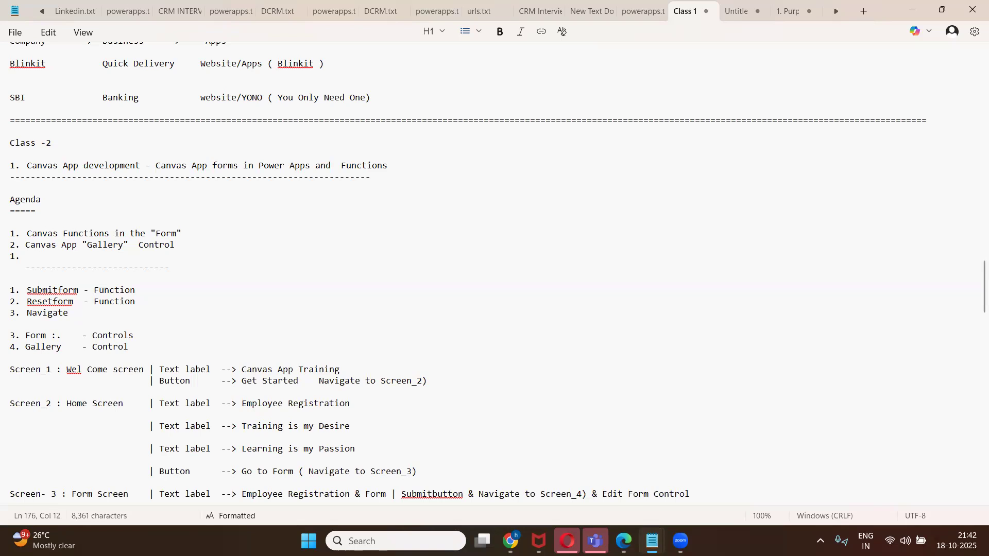
{"action": "type", "text": "   - Function"}
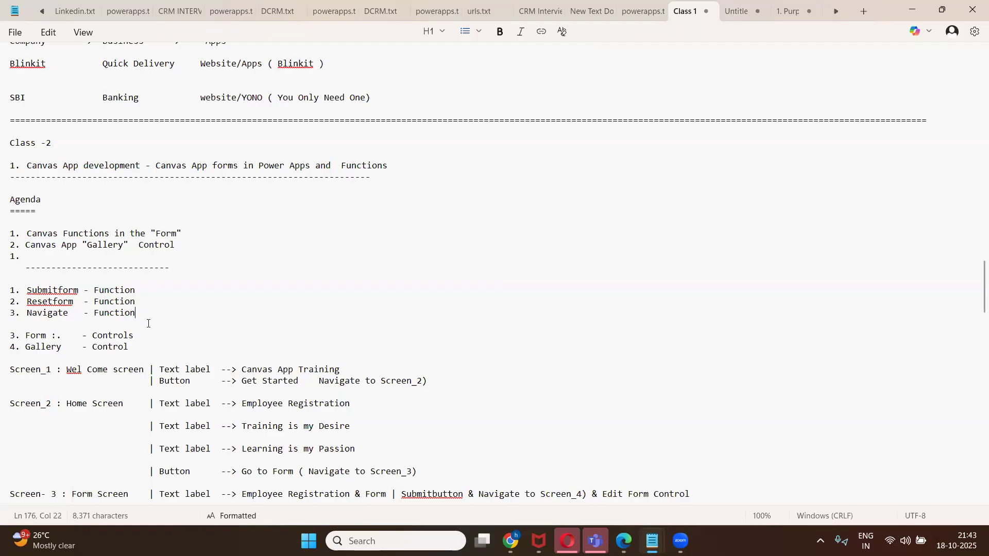
{"action": "scroll", "coordinate": [103, 317], "scroll_direction": "down", "scroll_amount": 1}
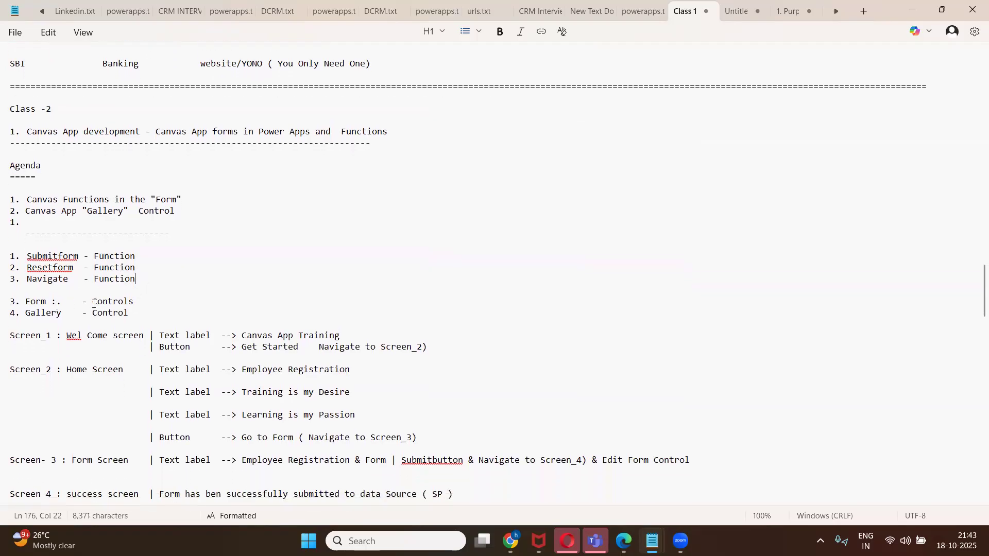
{"action": "scroll", "coordinate": [183, 308], "scroll_direction": "down", "scroll_amount": 10}
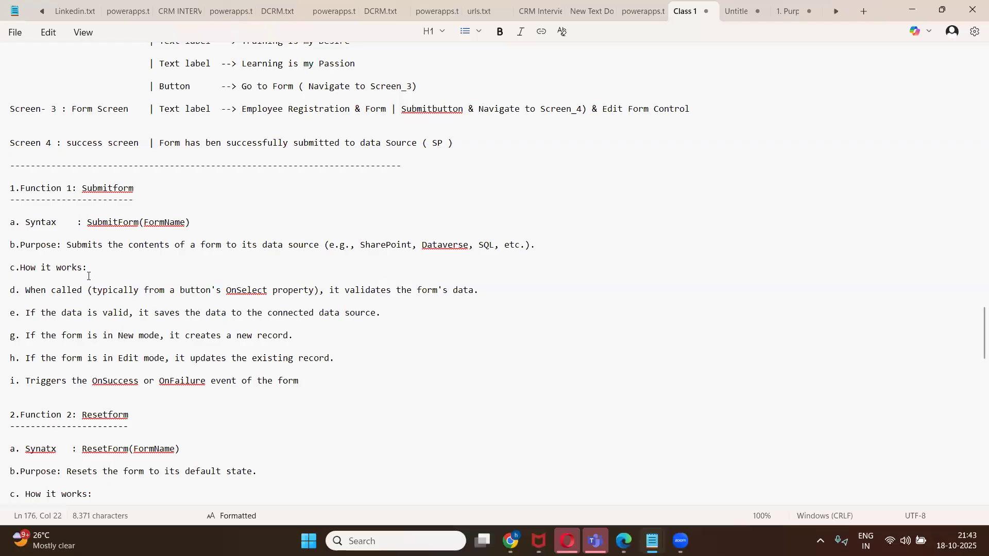
{"action": "scroll", "coordinate": [88, 277], "scroll_direction": "down", "scroll_amount": 3}
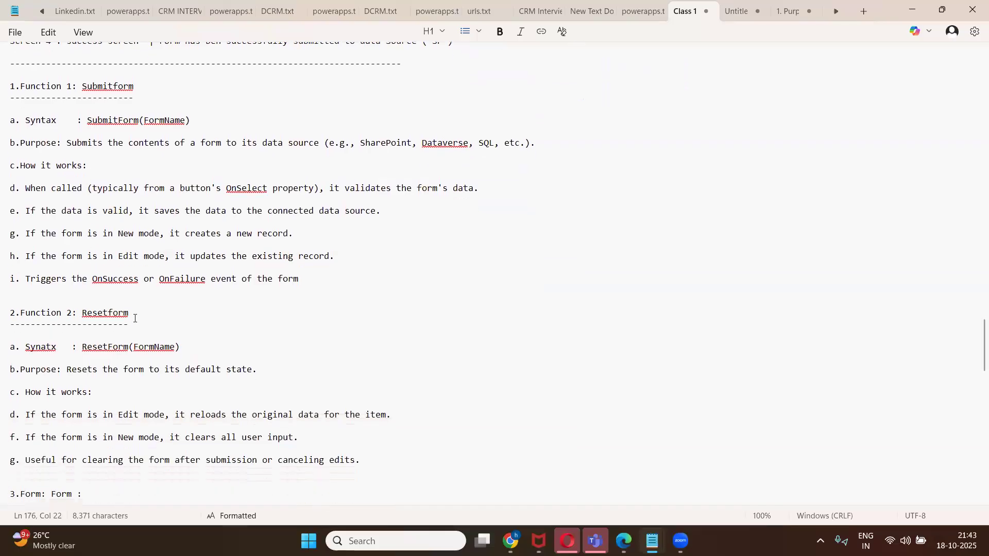
{"action": "scroll", "coordinate": [136, 315], "scroll_direction": "down", "scroll_amount": 7}
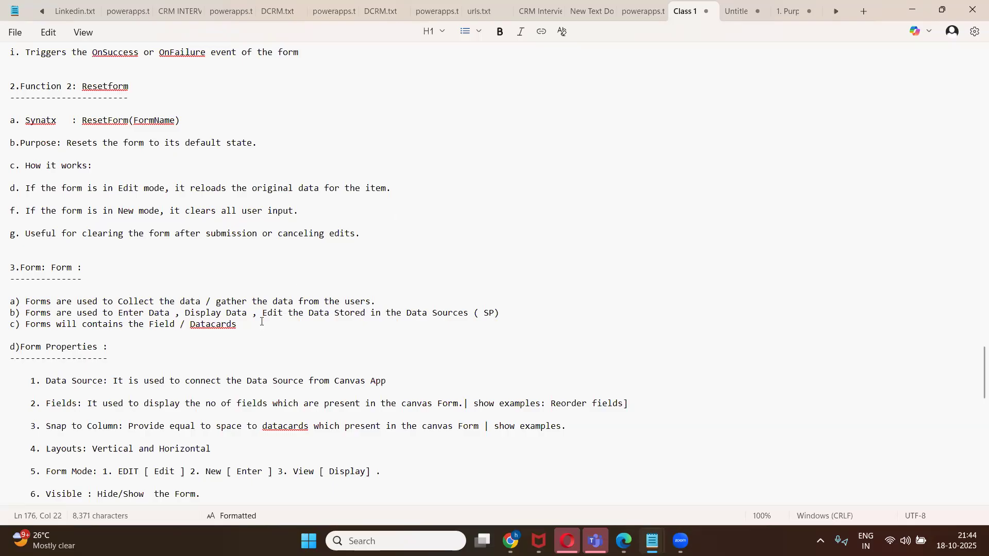
{"action": "scroll", "coordinate": [262, 321], "scroll_direction": "up", "scroll_amount": 18}
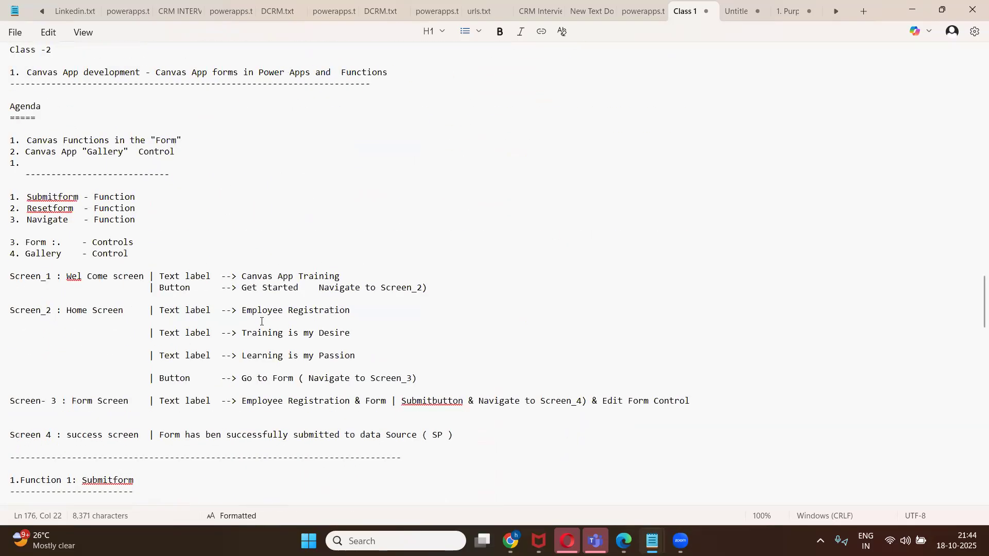
Insert a blank, unnumbered line after the first agenda item ending in "Form".
{"action": "scroll", "coordinate": [193, 298], "scroll_direction": "up", "scroll_amount": 5}
{"action": "left_click", "coordinate": [187, 306]}
{"action": "double_click", "coordinate": [187, 303]}
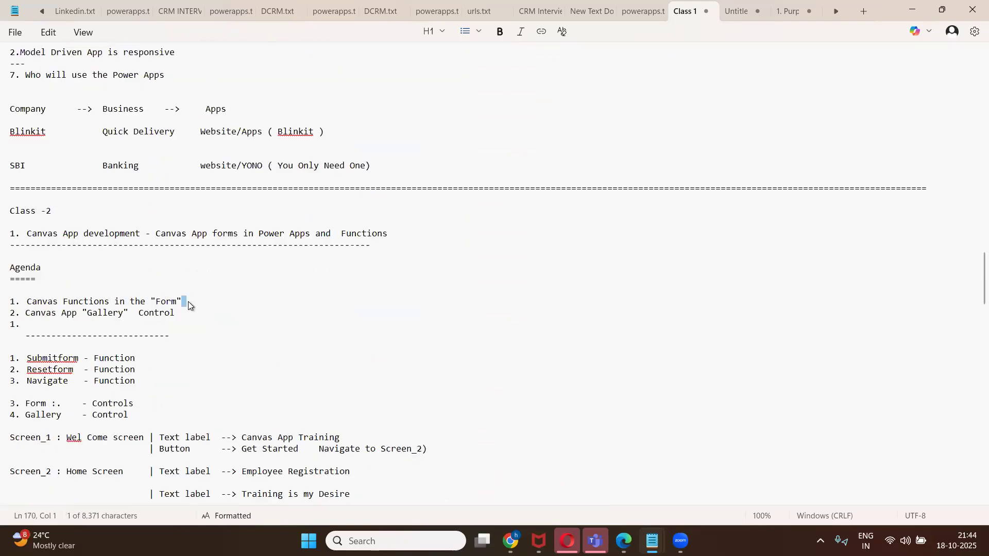
{"action": "key", "text": "Return"}
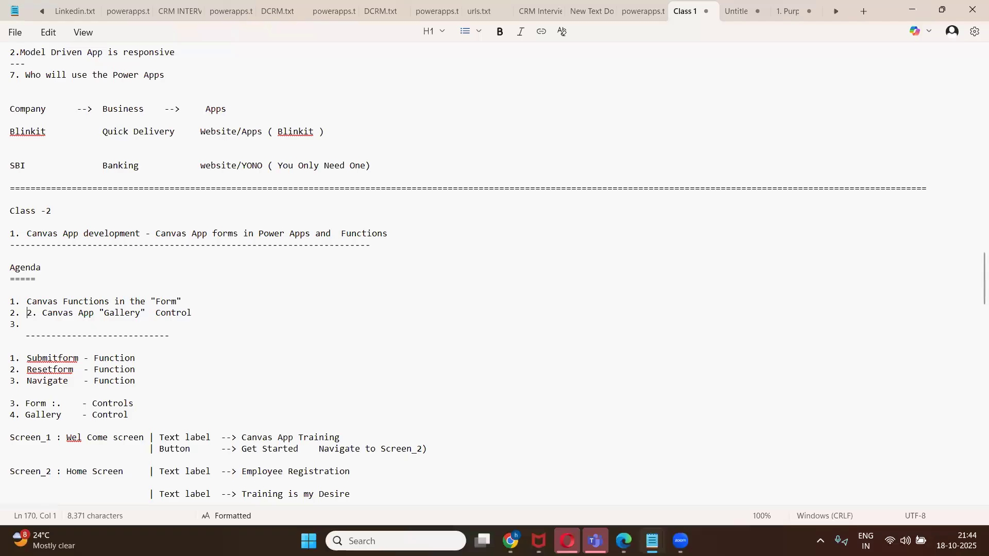
{"action": "key", "text": "ctrl+z"}
{"action": "left_click", "coordinate": [206, 301]}
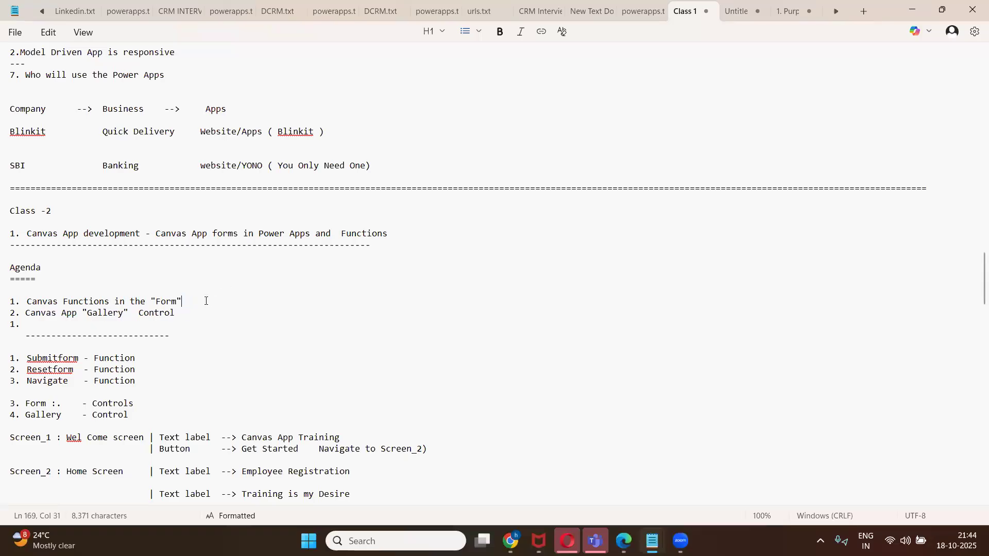
{"action": "key", "text": "Return"}
{"action": "key", "text": "BackSpace"}
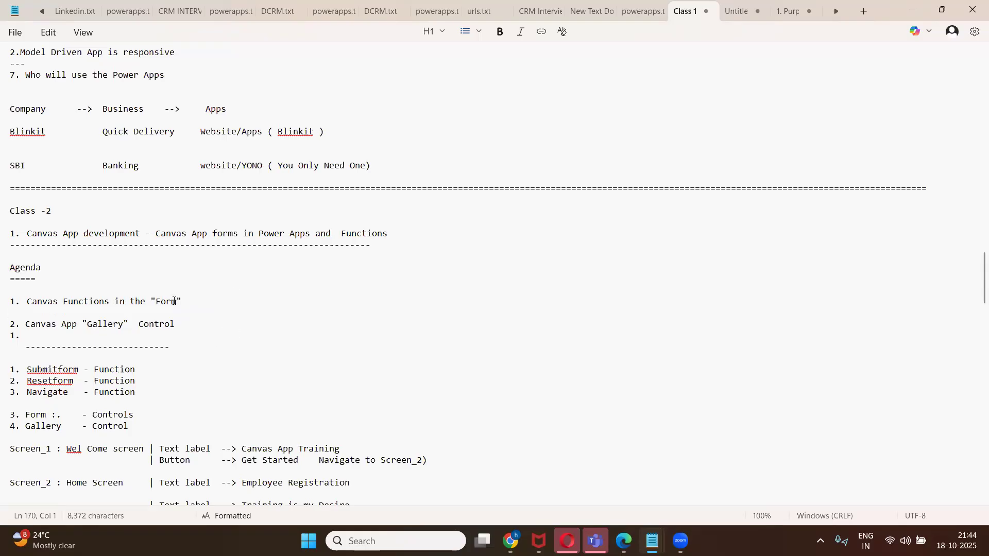
Append ' Control' so item 1 reads 'Canvas Functions in the "Form" Control'.
{"action": "left_click", "coordinate": [193, 301]}
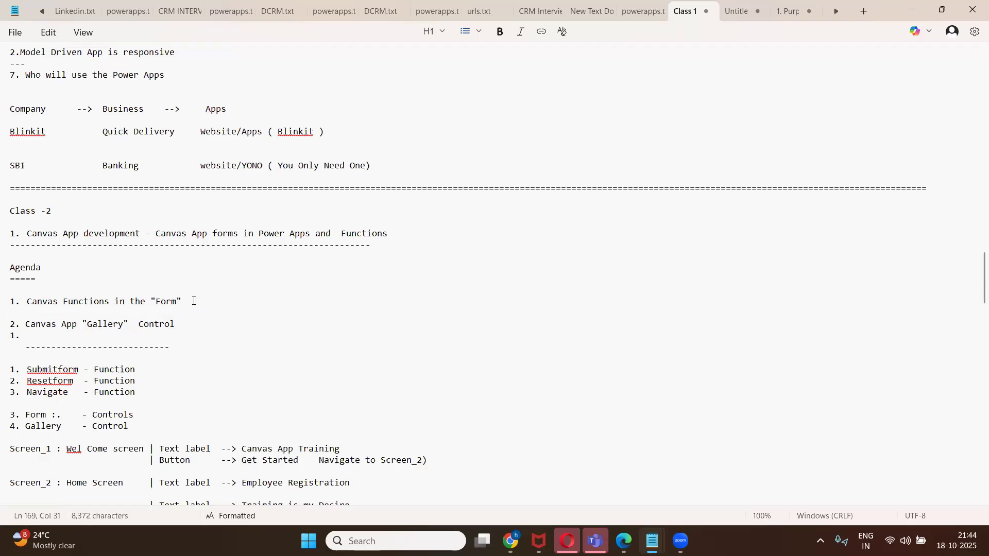
{"action": "type", "text": "Control"}
{"action": "scroll", "coordinate": [372, 316], "scroll_direction": "down", "scroll_amount": 15}
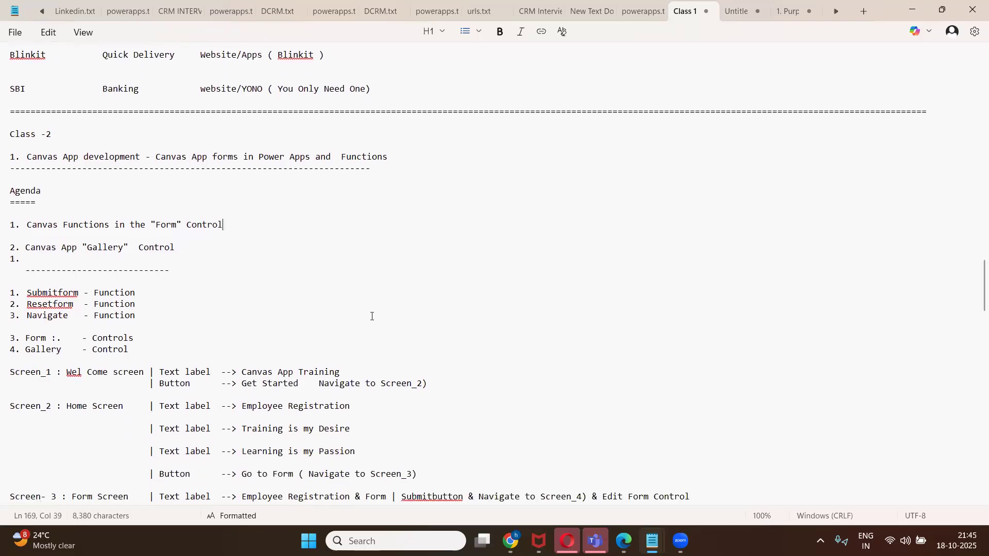
{"action": "scroll", "coordinate": [372, 316], "scroll_direction": "down", "scroll_amount": 10}
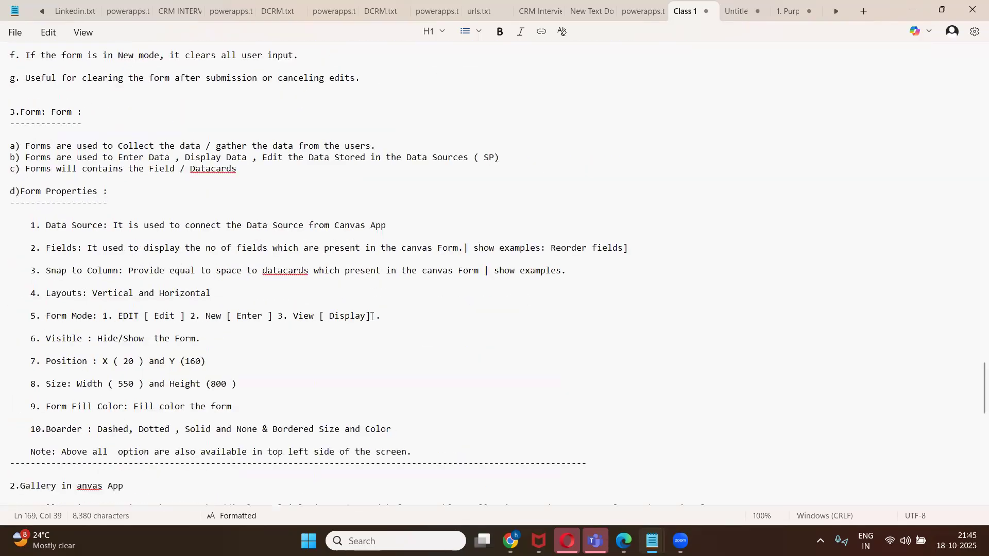
{"action": "scroll", "coordinate": [371, 317], "scroll_direction": "down", "scroll_amount": 1}
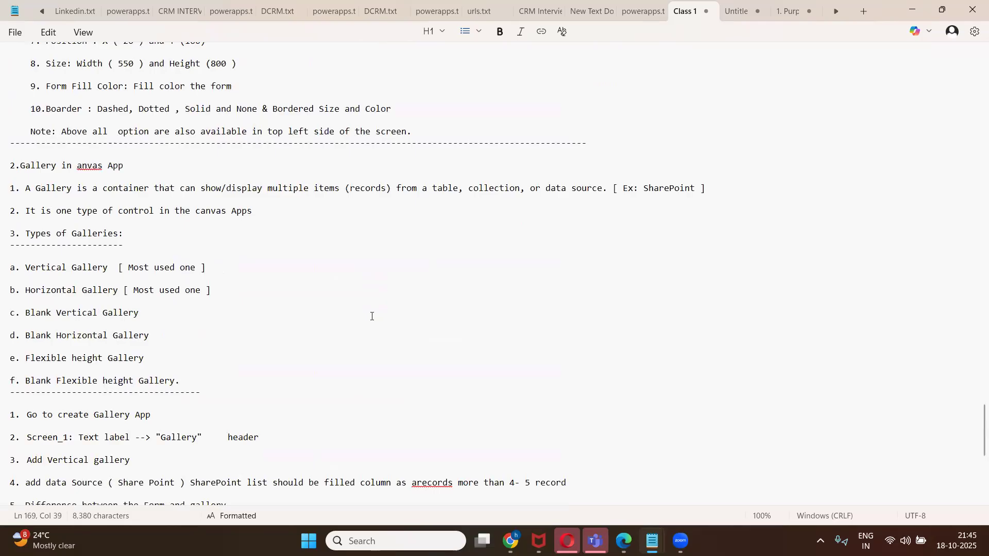
{"action": "scroll", "coordinate": [372, 316], "scroll_direction": "up", "scroll_amount": 1}
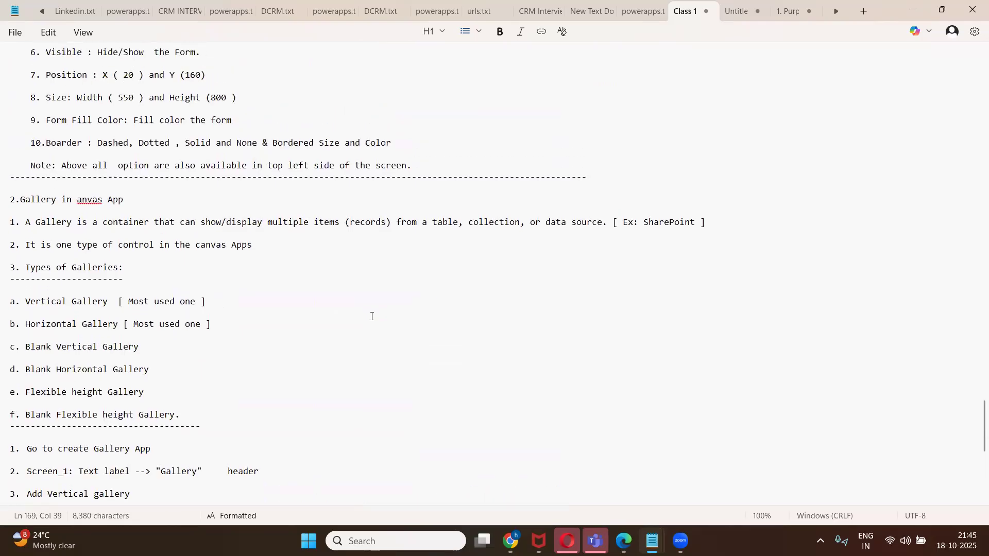
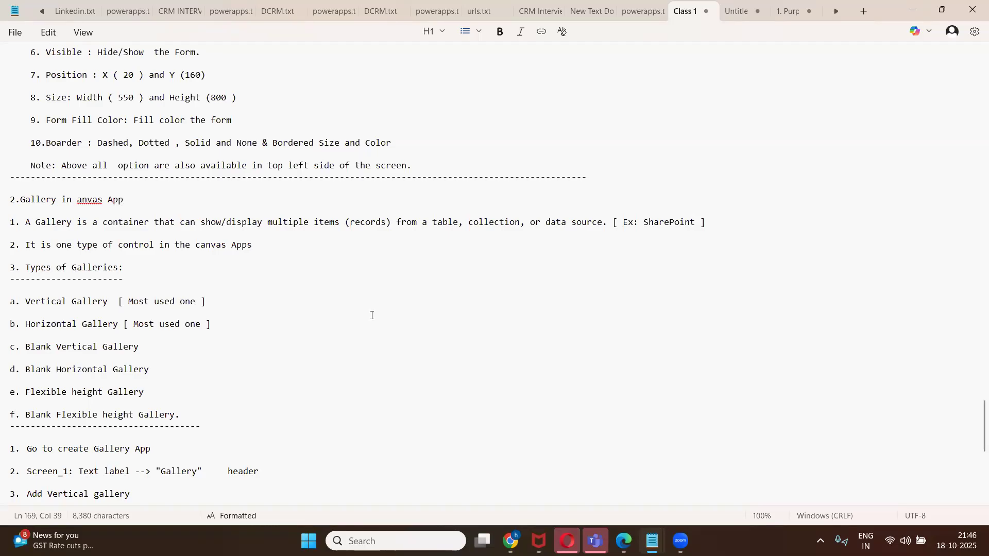
Bold the phrases 'multiple records' and 'single record.' in the Form-versus-Gallery purpose notes.
{"action": "scroll", "coordinate": [371, 316], "scroll_direction": "down", "scroll_amount": 5}
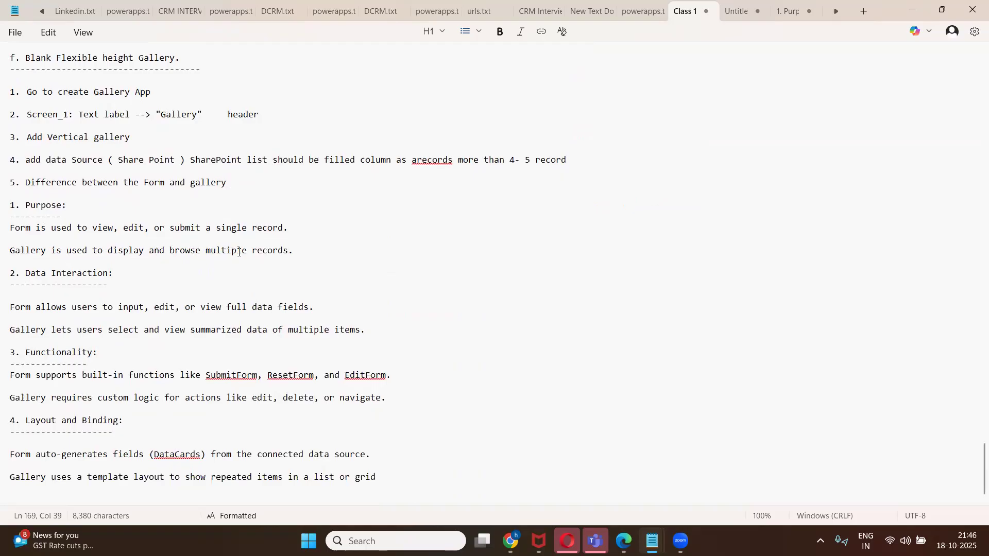
{"action": "left_click_drag", "start_coordinate": [247, 250], "coordinate": [288, 253]}
{"action": "key", "text": "ctrl+b"}
{"action": "left_click_drag", "start_coordinate": [288, 228], "coordinate": [215, 228]}
{"action": "key", "text": "ctrl+b"}
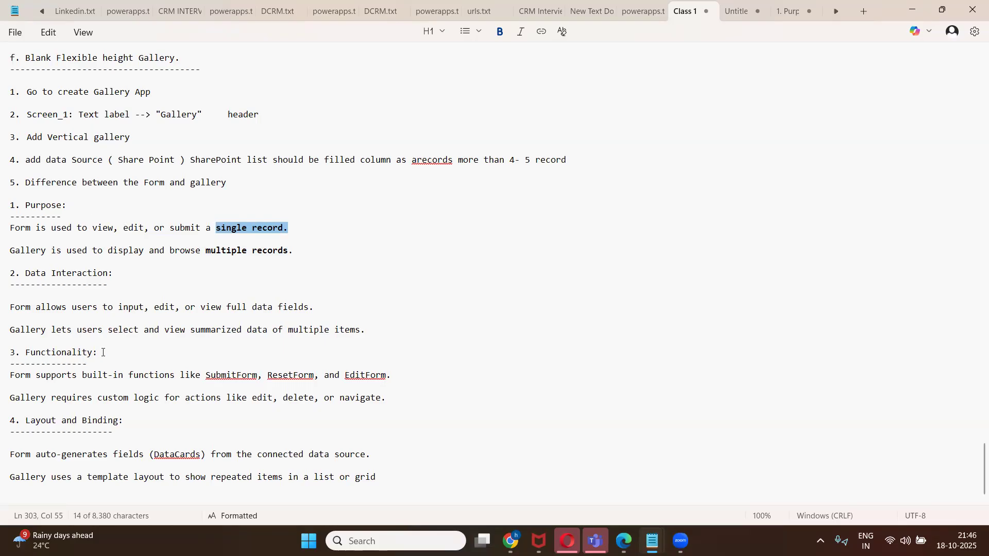
{"action": "scroll", "coordinate": [103, 352], "scroll_direction": "up", "scroll_amount": 4}
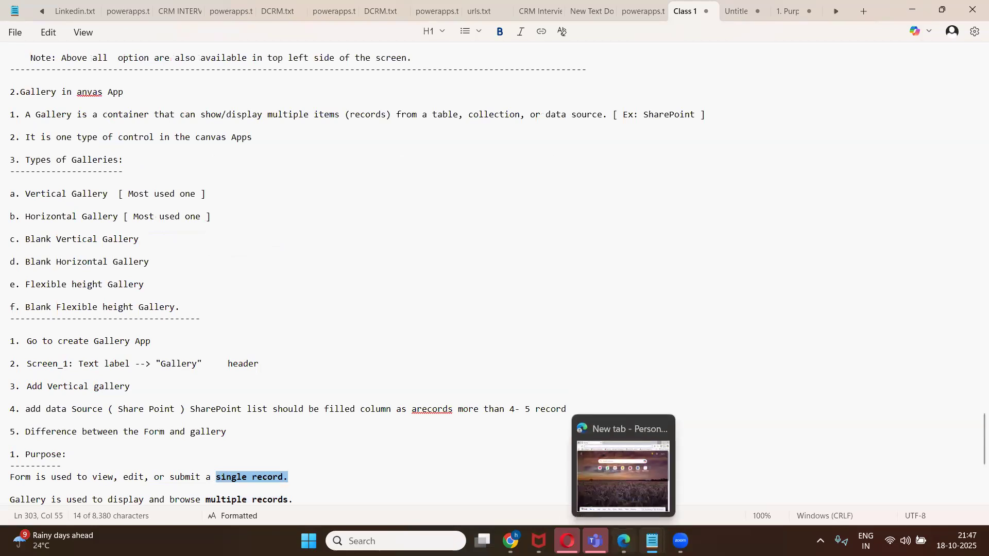
{"action": "left_click", "coordinate": [624, 541]}
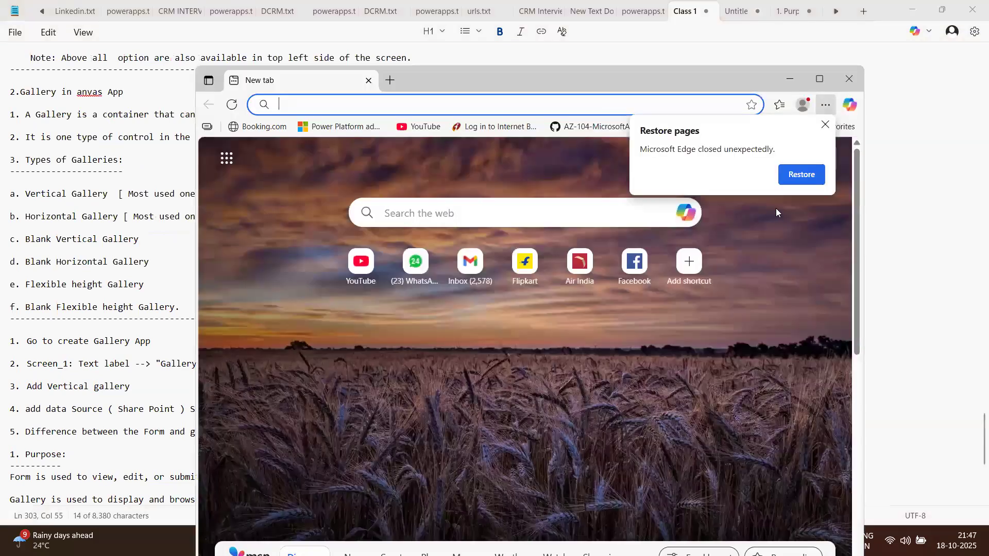
{"action": "left_click", "coordinate": [790, 79]}
{"action": "scroll", "coordinate": [315, 319], "scroll_direction": "down", "scroll_amount": 1}
{"action": "scroll", "coordinate": [318, 316], "scroll_direction": "up", "scroll_amount": 2}
{"action": "scroll", "coordinate": [318, 316], "scroll_direction": "up", "scroll_amount": 2}
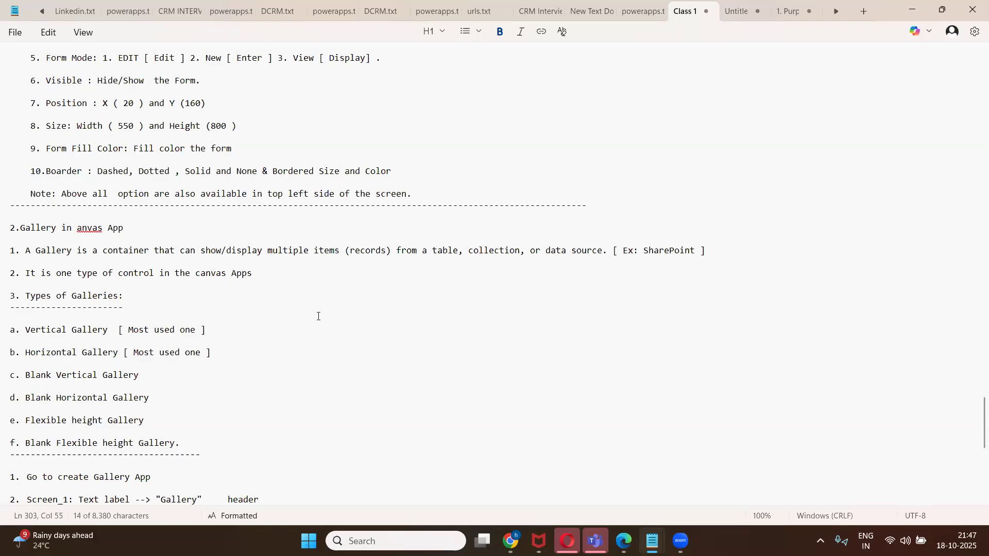
{"action": "scroll", "coordinate": [318, 317], "scroll_direction": "up", "scroll_amount": 6}
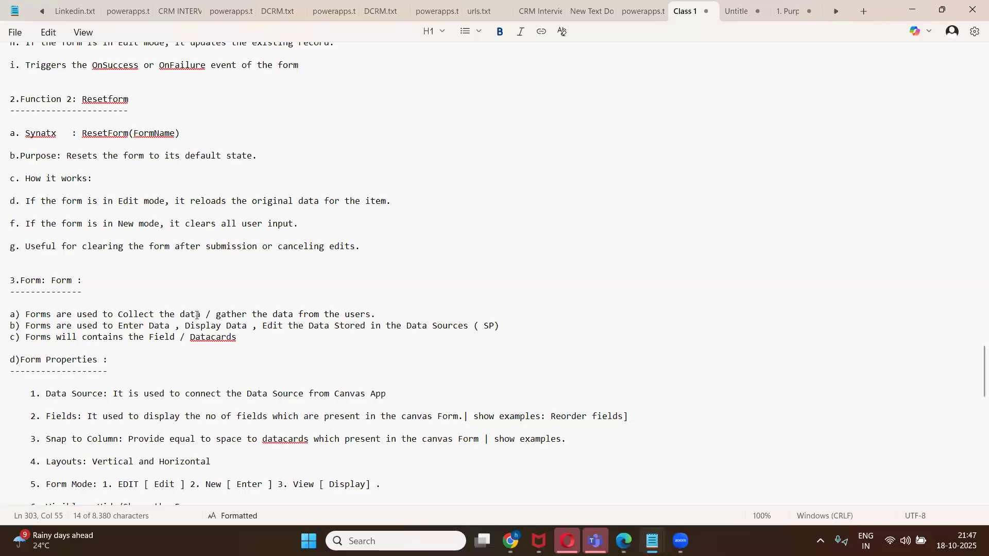
{"action": "scroll", "coordinate": [300, 298], "scroll_direction": "down", "scroll_amount": 3}
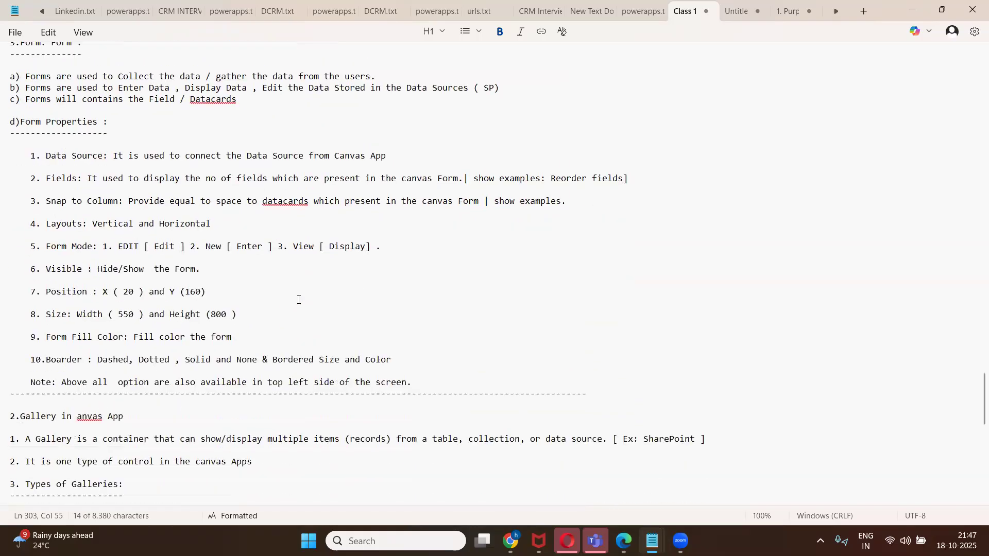
{"action": "scroll", "coordinate": [298, 300], "scroll_direction": "down", "scroll_amount": 1}
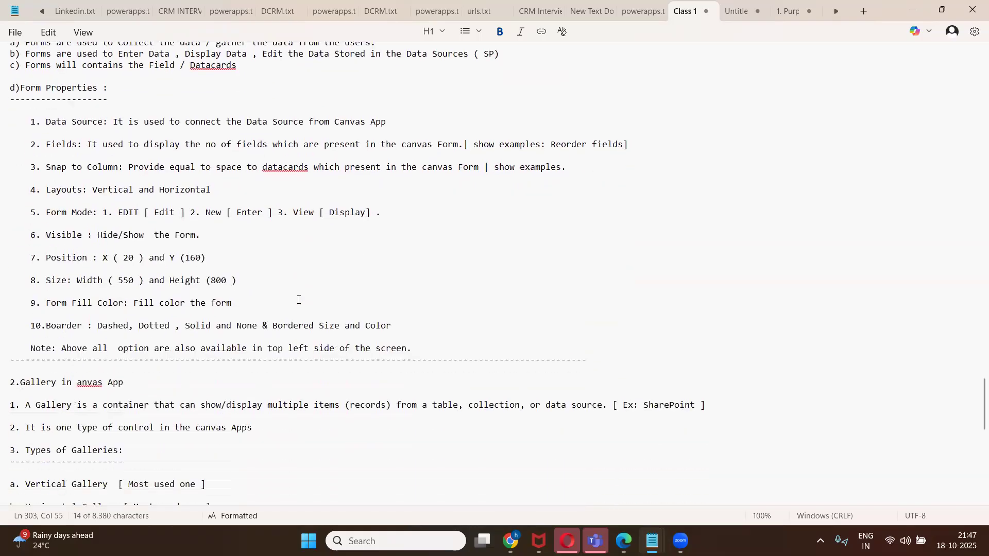
{"action": "scroll", "coordinate": [298, 300], "scroll_direction": "down", "scroll_amount": 5}
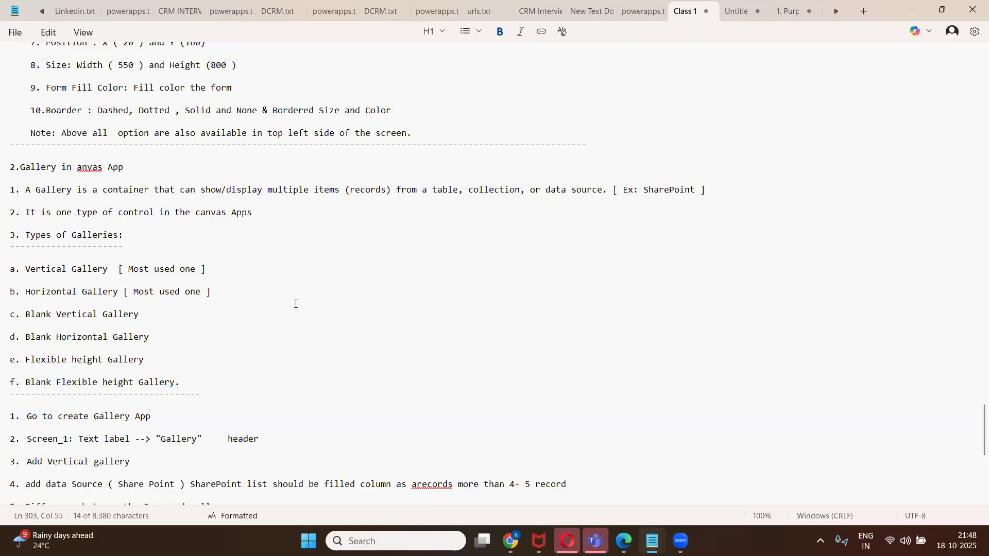
{"action": "left_click", "coordinate": [71, 272]}
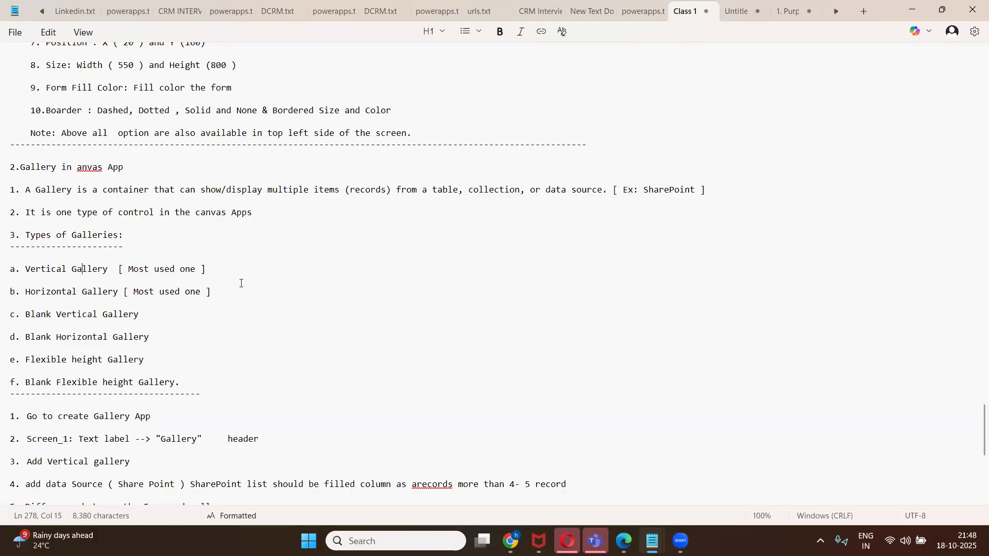
Return to the Canvas-Forms studio, close the preview and tip, and publish this version.
{"action": "left_click", "coordinate": [508, 538]}
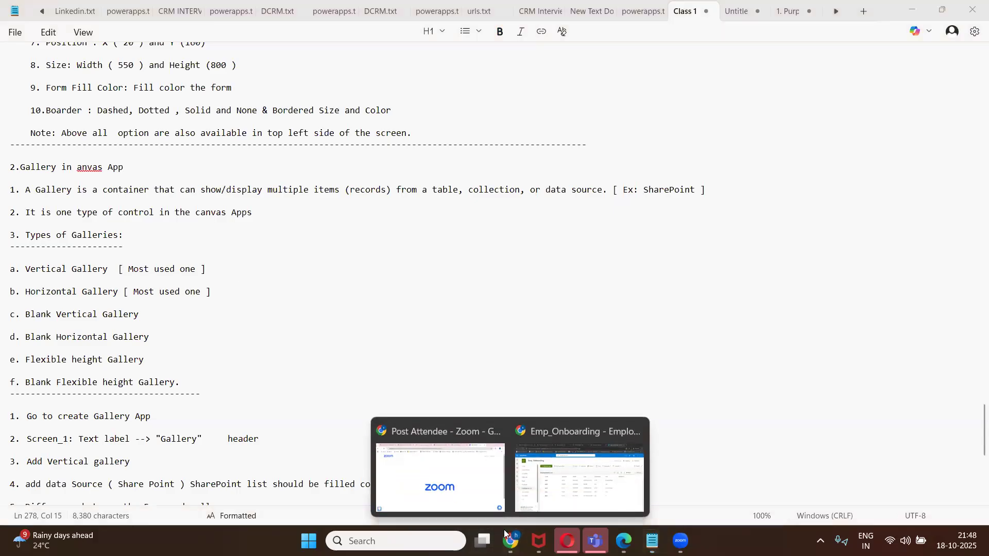
{"action": "left_click", "coordinate": [580, 477]}
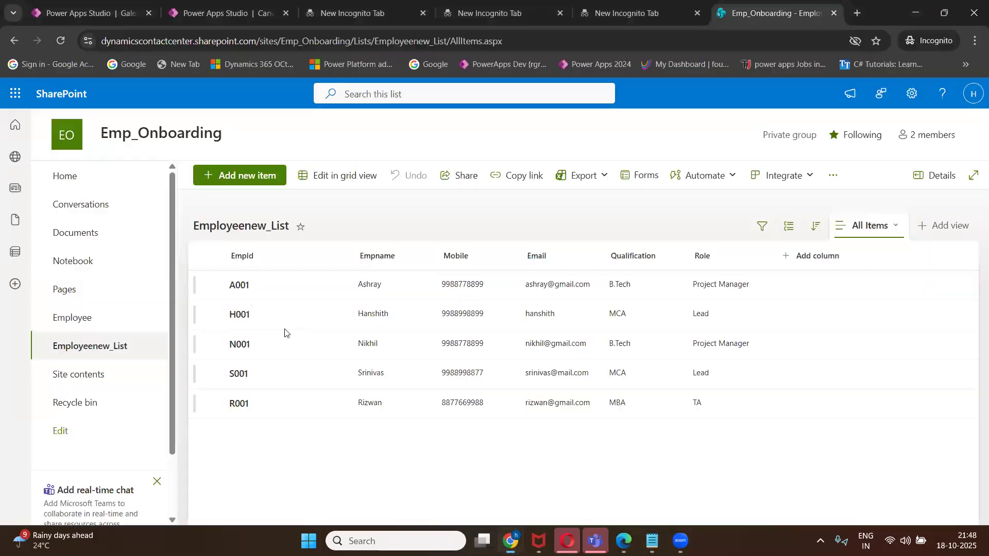
{"action": "left_click", "coordinate": [173, 14]}
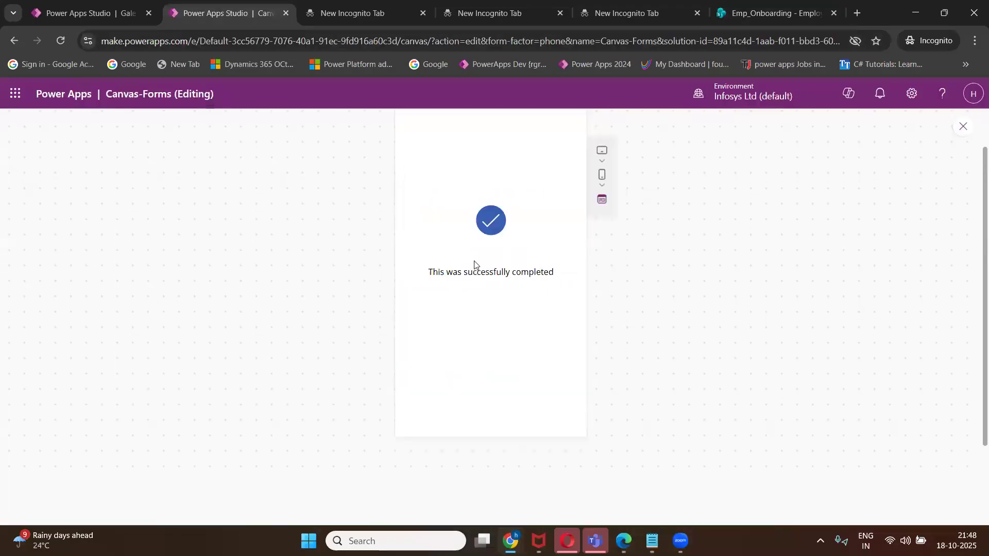
{"action": "left_click", "coordinate": [963, 126]}
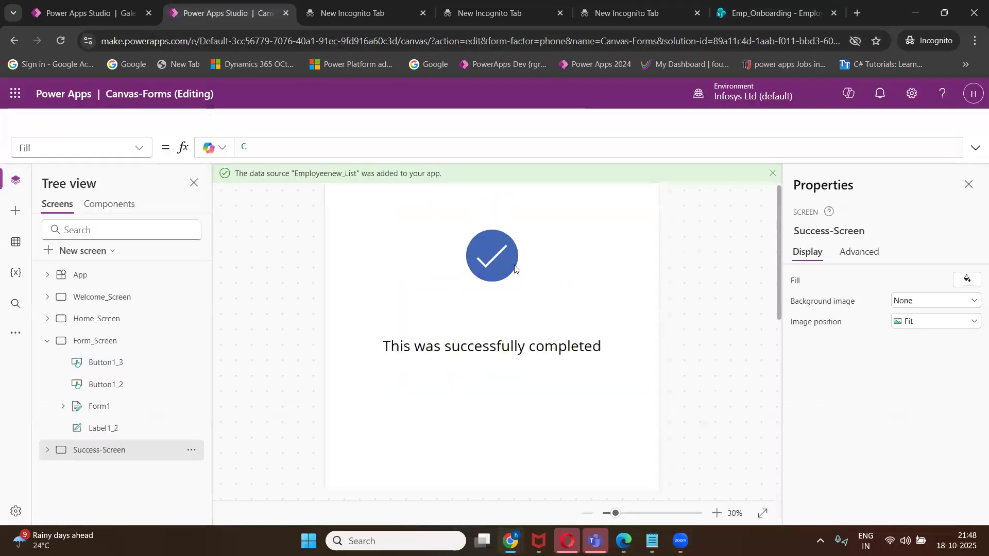
{"action": "left_click", "coordinate": [183, 245]}
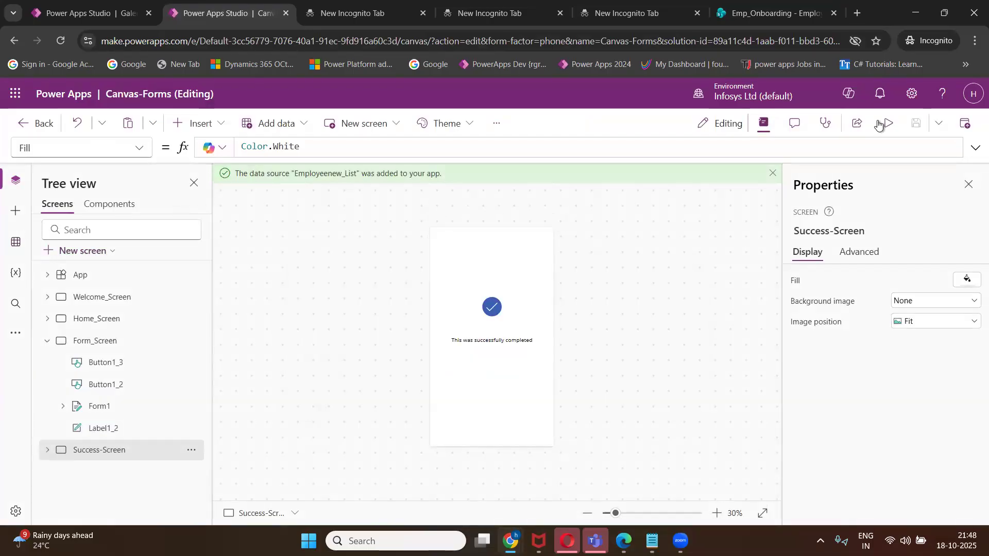
{"action": "left_click", "coordinate": [966, 125]}
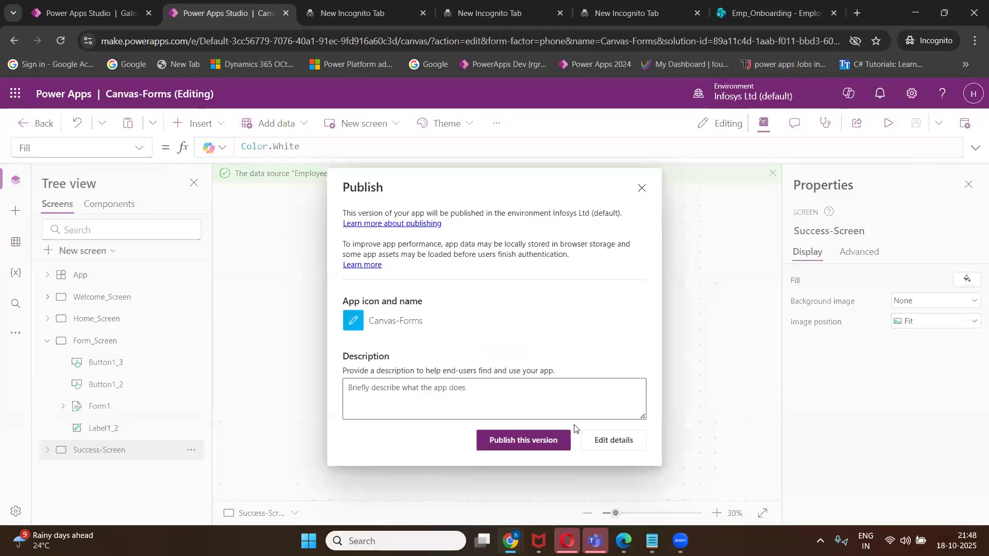
{"action": "left_click", "coordinate": [539, 440]}
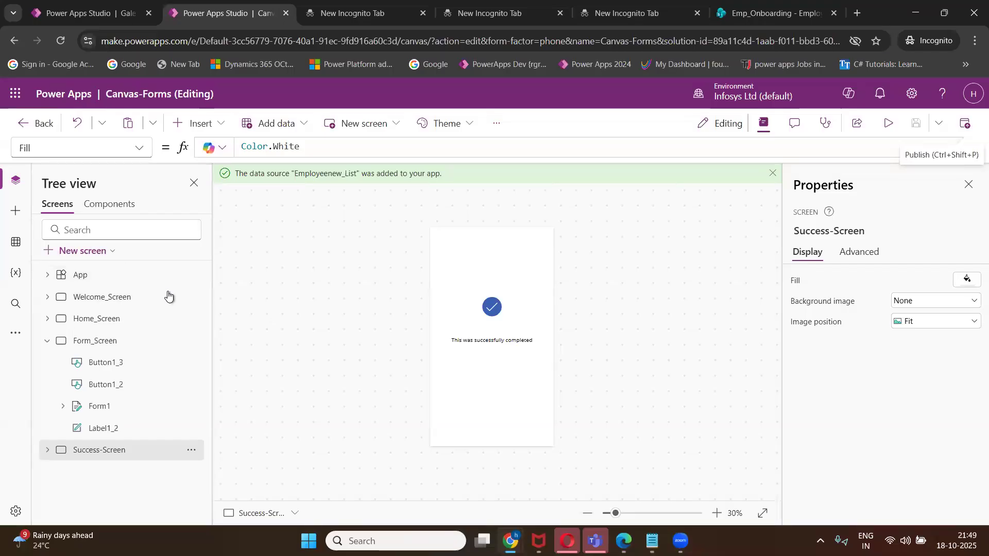
Duplicate the Canvas-Forms studio tab and glance over the Class 1 notes.
{"action": "right_click", "coordinate": [178, 17]}
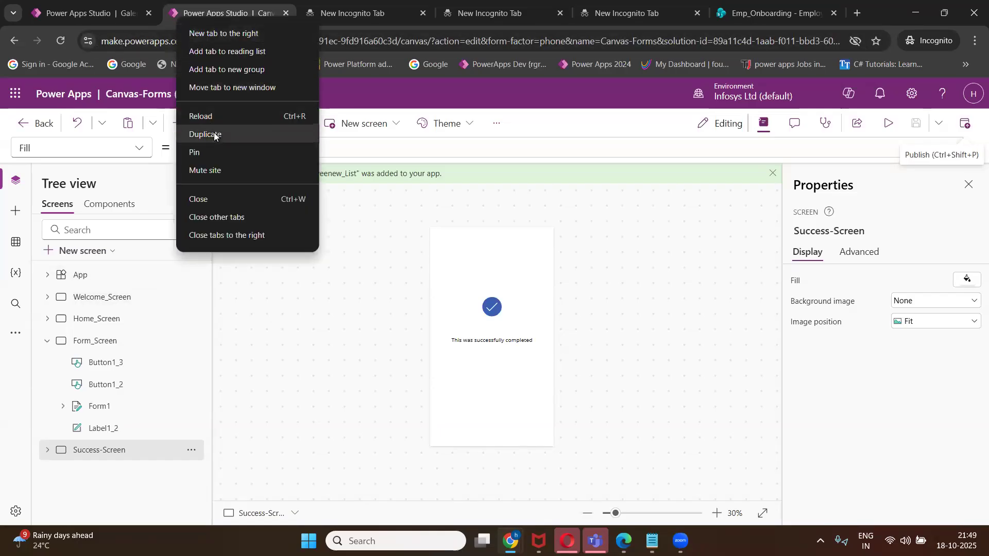
{"action": "left_click", "coordinate": [214, 134]}
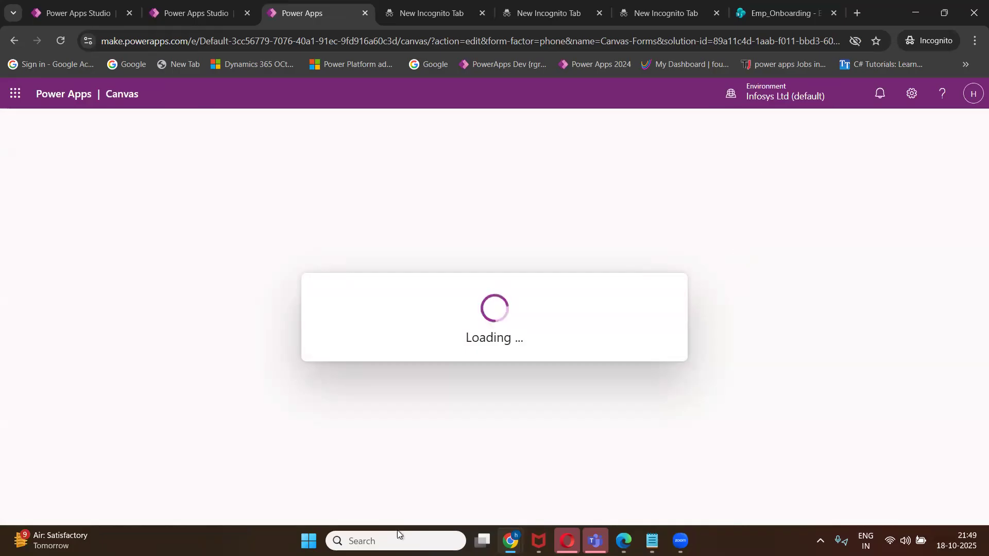
{"action": "mouse_move", "coordinate": [651, 540]}
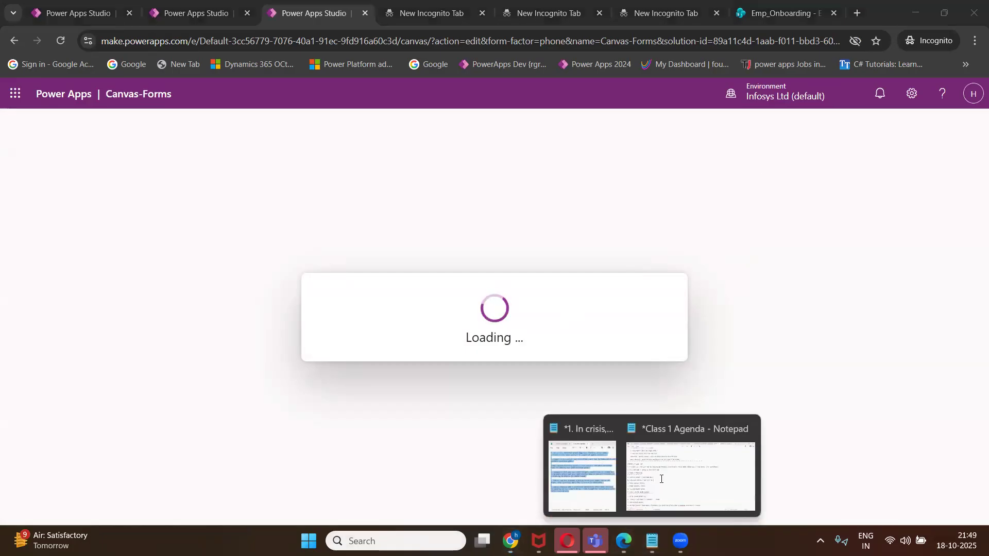
{"action": "left_click", "coordinate": [701, 471]}
{"action": "scroll", "coordinate": [287, 394], "scroll_direction": "down", "scroll_amount": 8}
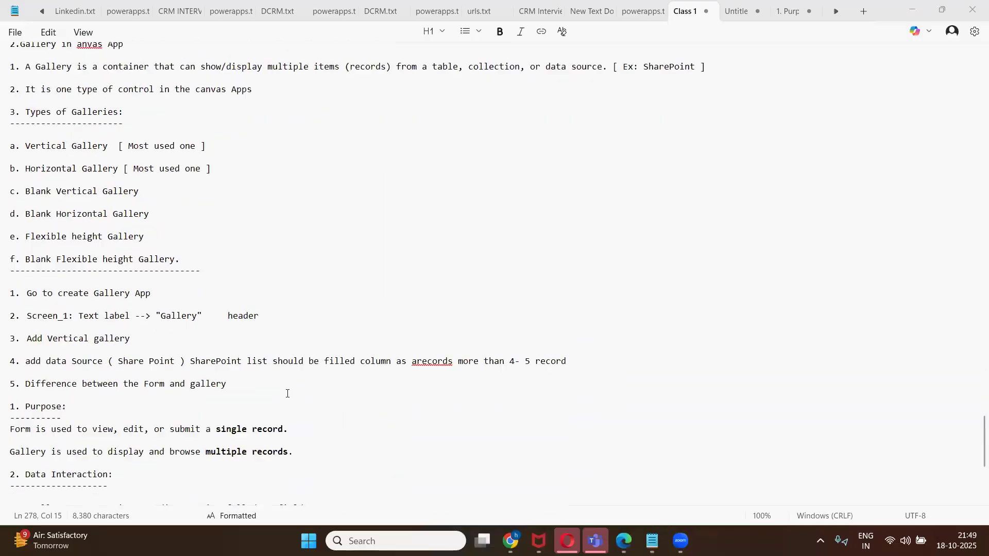
{"action": "scroll", "coordinate": [288, 393], "scroll_direction": "up", "scroll_amount": 1}
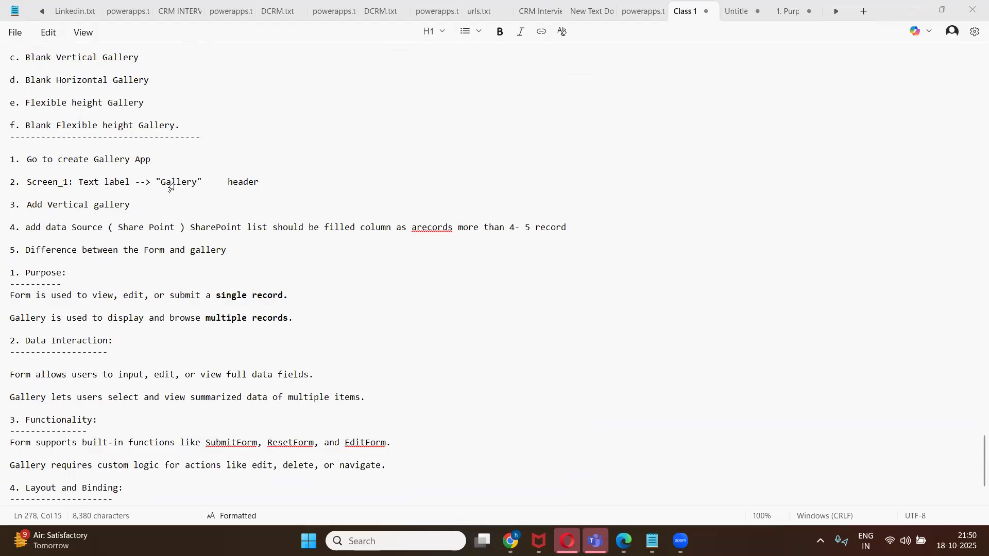
Skip the welcome, dismiss the read-only notice, and leave the duplicated app copy.
{"action": "left_click", "coordinate": [913, 10]}
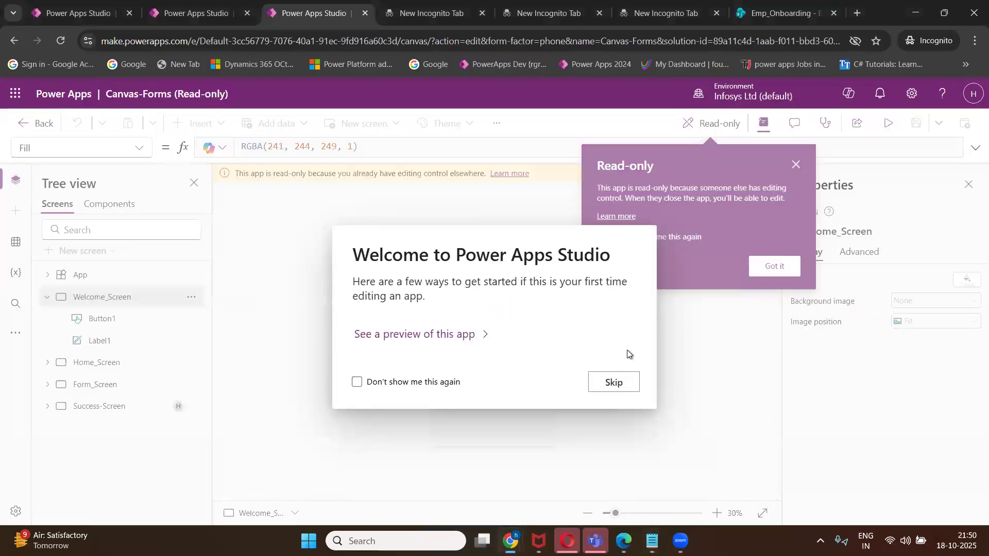
{"action": "left_click", "coordinate": [613, 381]}
{"action": "left_click", "coordinate": [796, 165]}
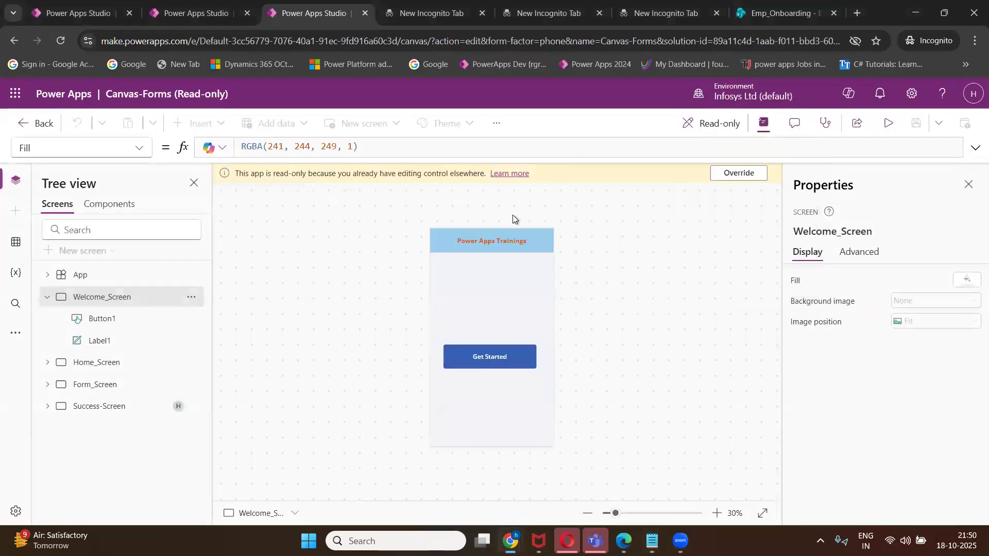
{"action": "left_click", "coordinate": [36, 123]}
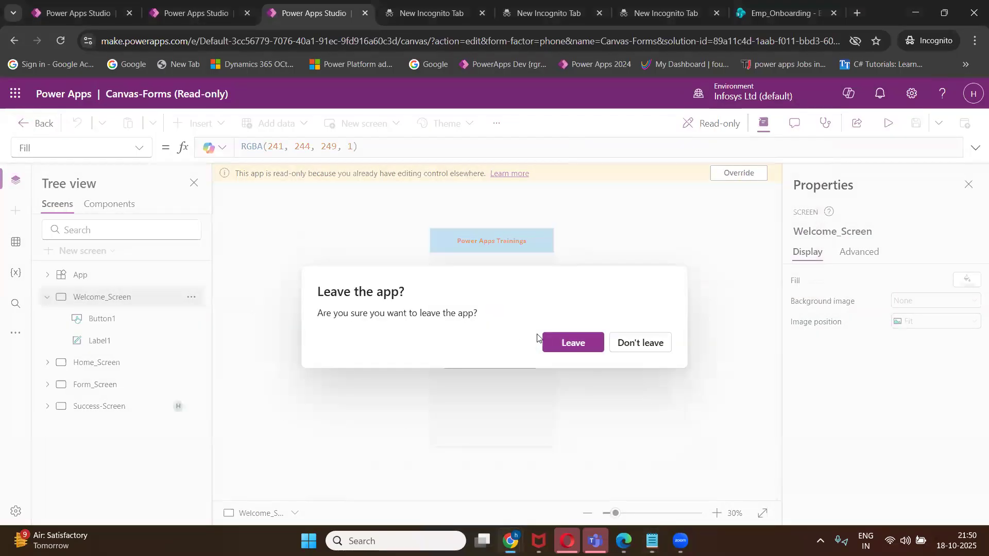
{"action": "left_click", "coordinate": [570, 342]}
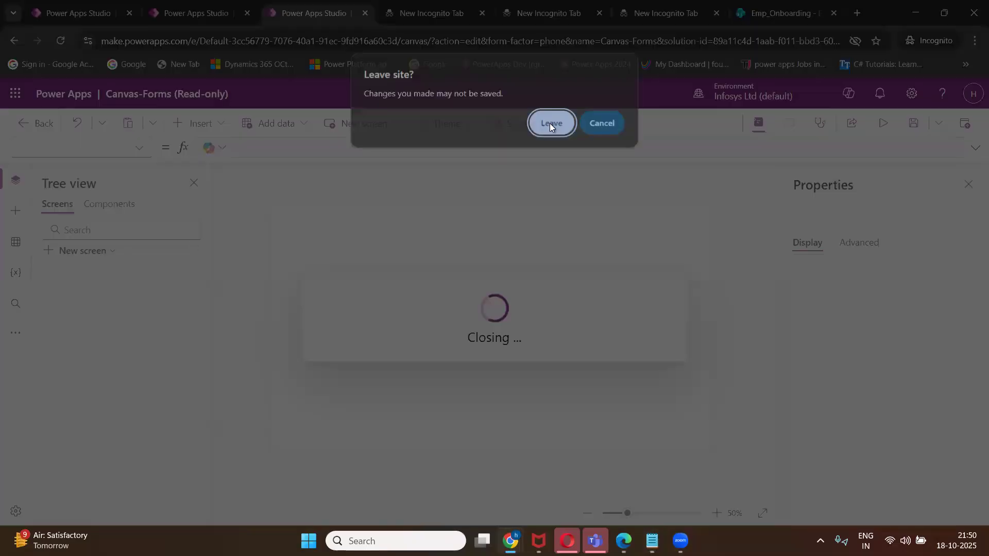
{"action": "left_click", "coordinate": [550, 124]}
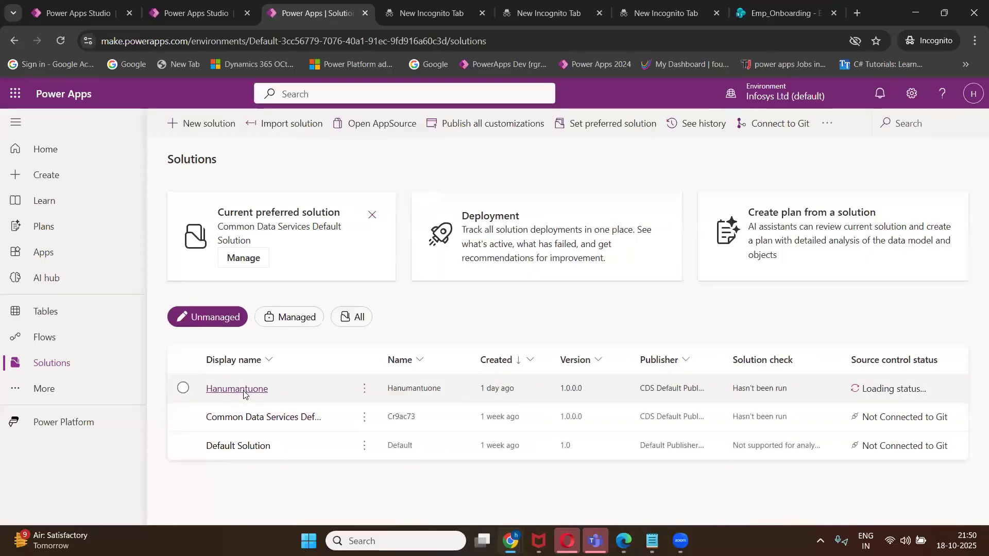
Open the most recently created solution and show only its apps.
{"action": "left_click", "coordinate": [245, 392]}
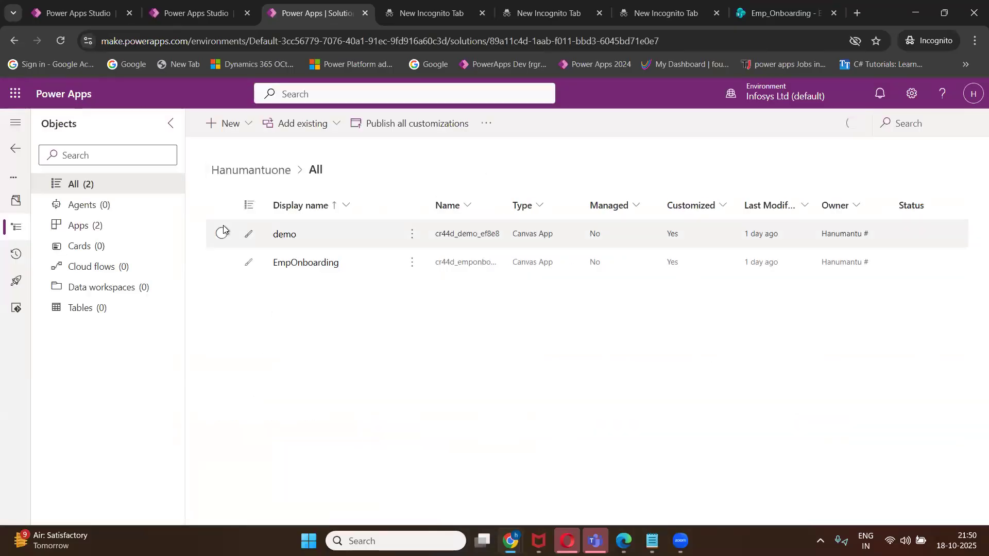
{"action": "left_click", "coordinate": [98, 228]}
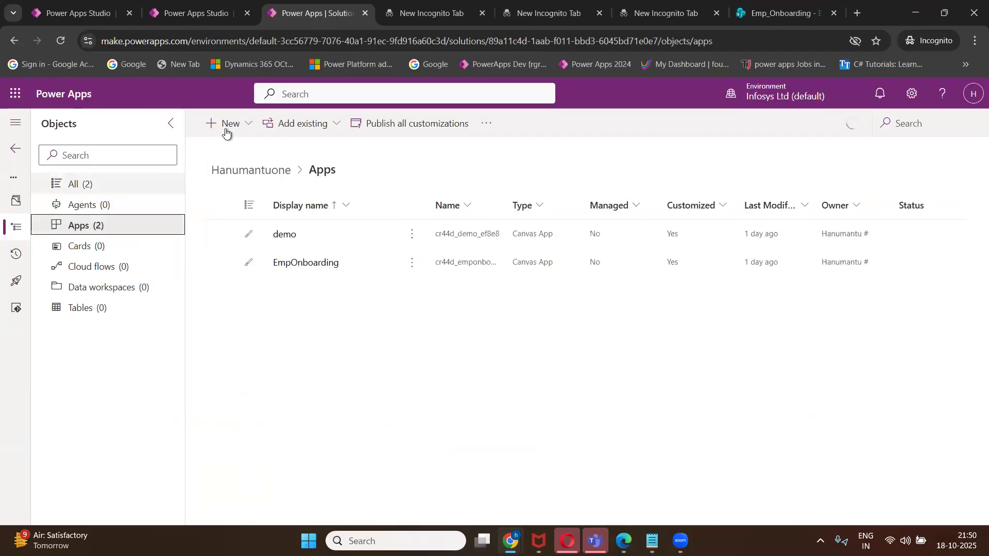
{"action": "left_click", "coordinate": [247, 124]}
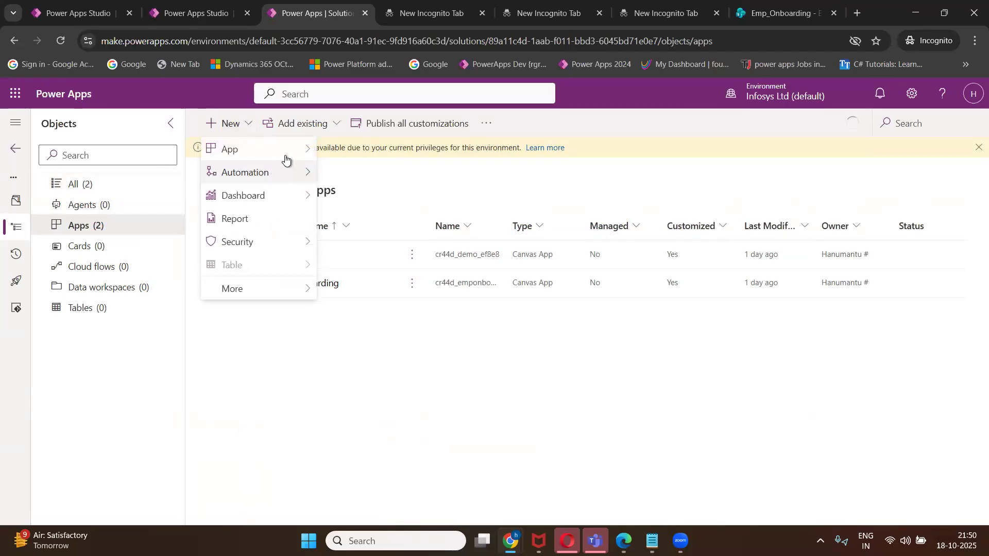
{"action": "mouse_move", "coordinate": [303, 149]}
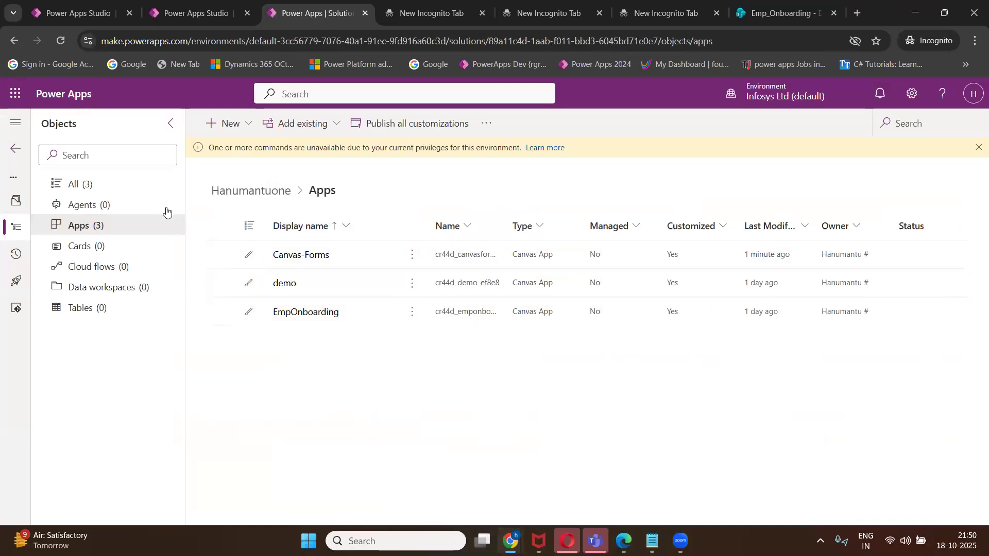
{"action": "left_click", "coordinate": [95, 228]}
Create a blank tablet canvas app named Gallery, then bring up the Class 1 Agenda notes.
{"action": "left_click", "coordinate": [248, 124]}
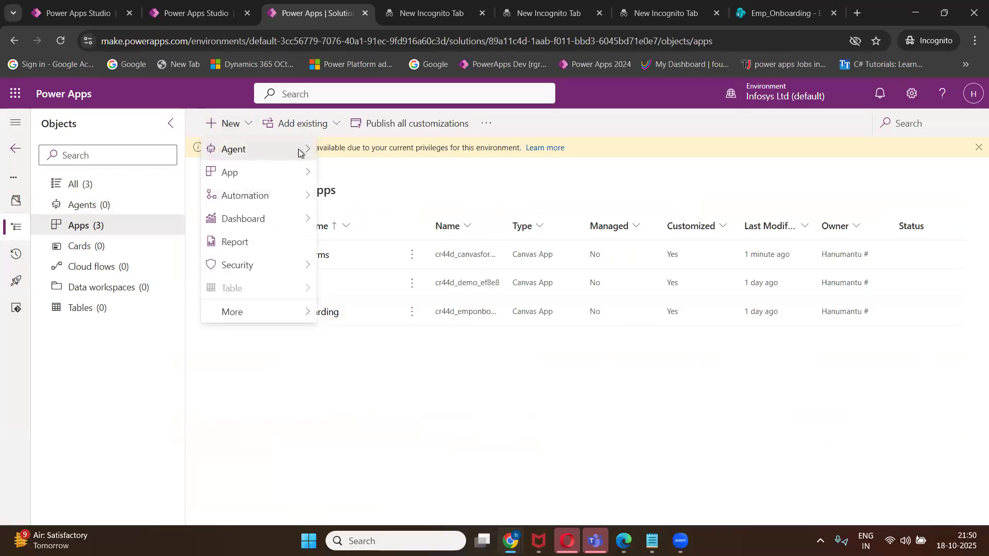
{"action": "mouse_move", "coordinate": [305, 173]}
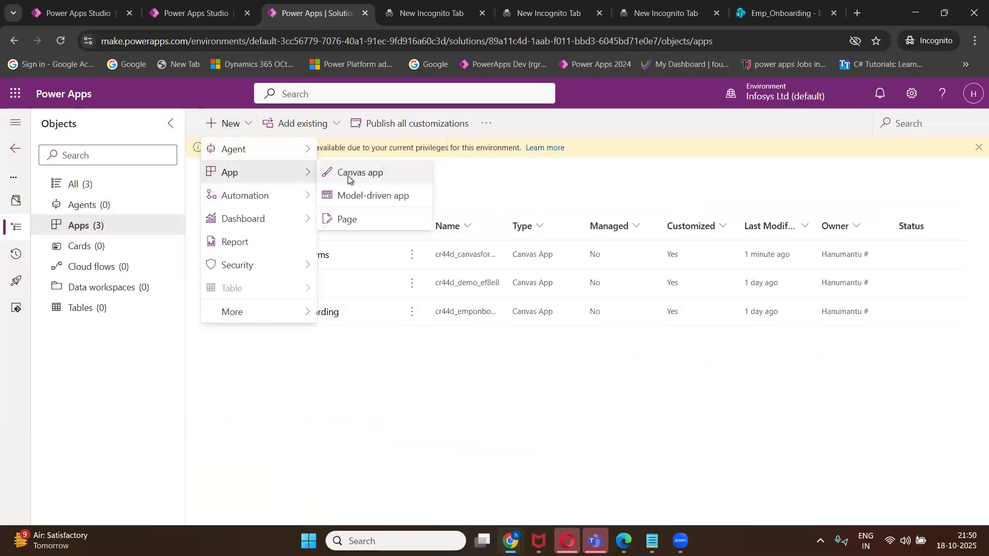
{"action": "left_click", "coordinate": [347, 175]}
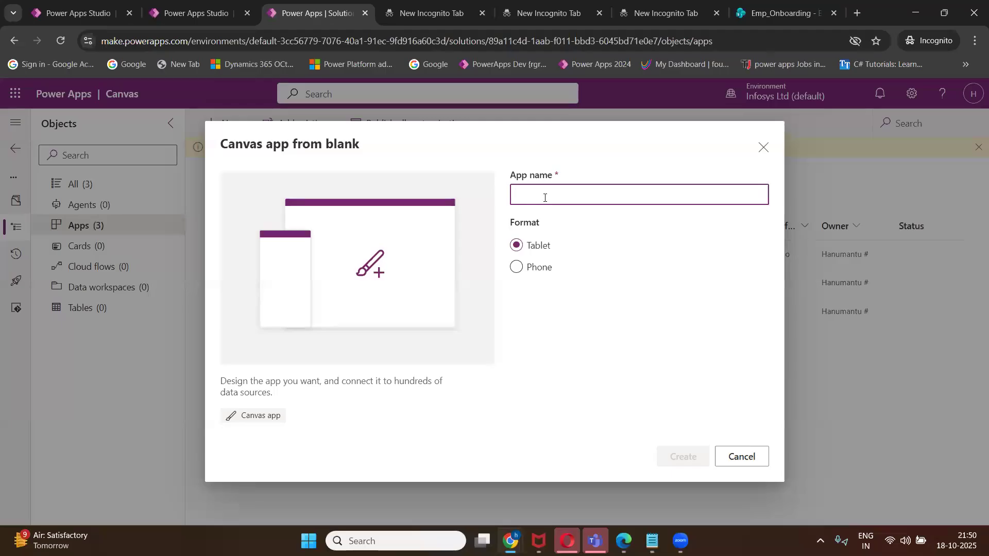
{"action": "type", "text": "Gallery"}
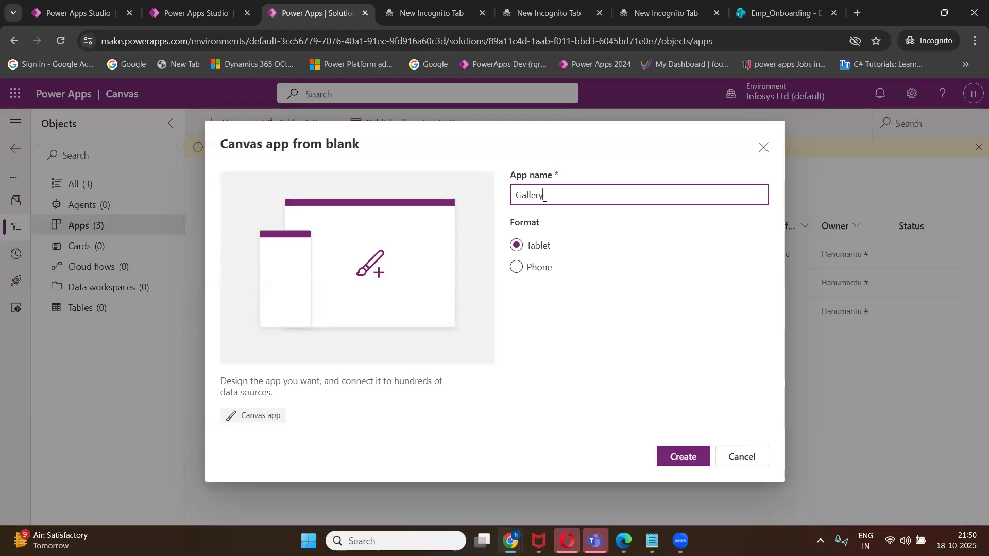
{"action": "left_click", "coordinate": [685, 457]}
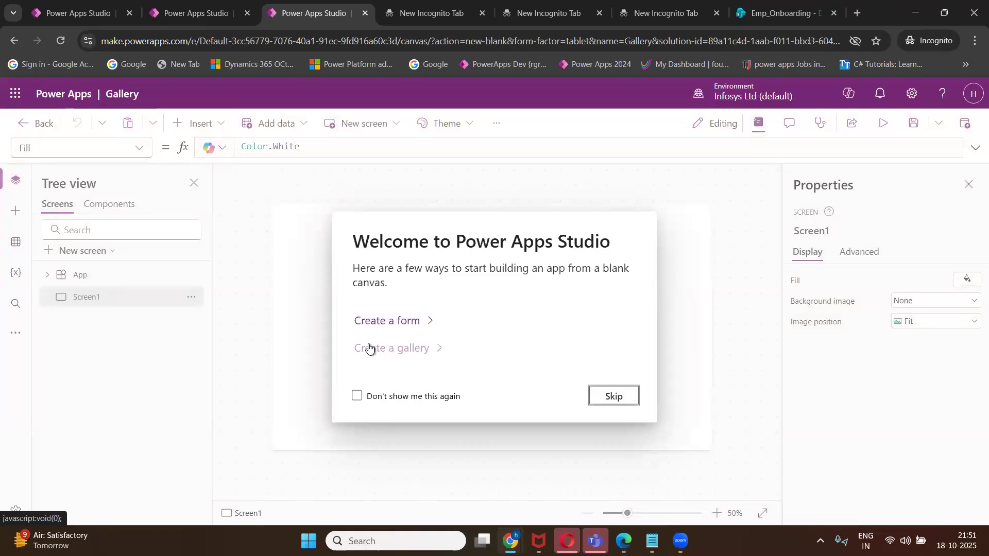
{"action": "left_click", "coordinate": [607, 397]}
{"action": "left_click", "coordinate": [652, 541]}
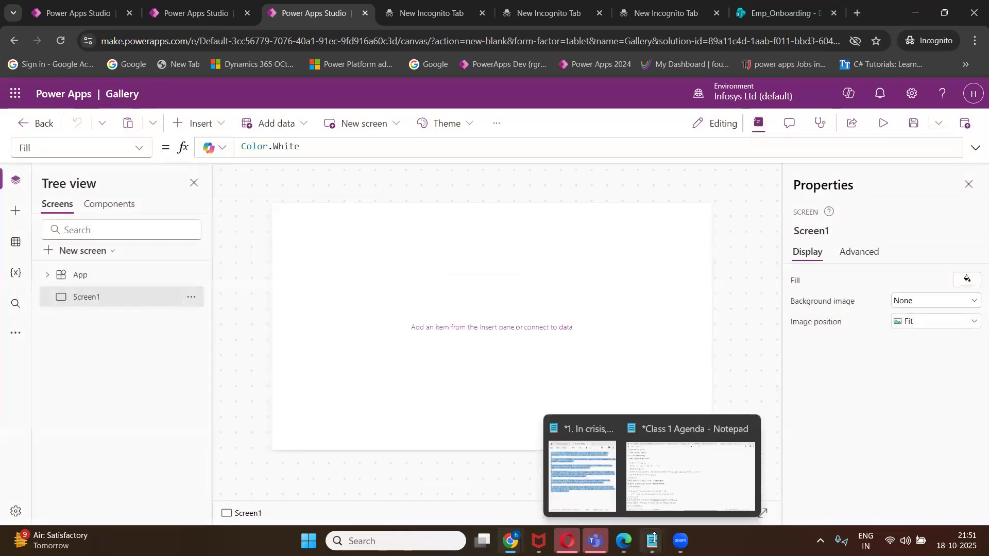
{"action": "left_click", "coordinate": [690, 474]}
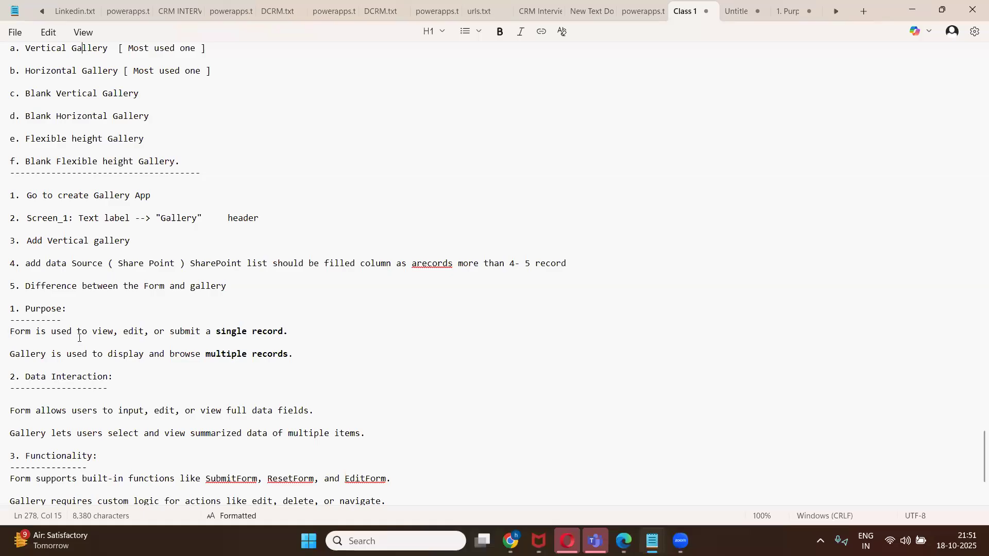
Scroll through the gallery steps in the Class 1 Agenda notes.
{"action": "scroll", "coordinate": [80, 337], "scroll_direction": "up", "scroll_amount": 5}
{"action": "scroll", "coordinate": [78, 345], "scroll_direction": "down", "scroll_amount": 2}
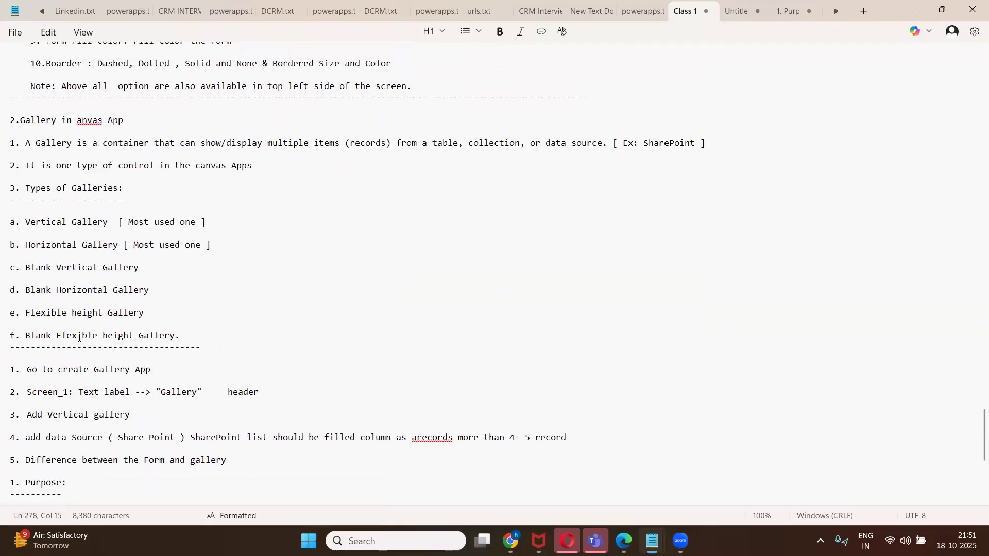
{"action": "scroll", "coordinate": [79, 346], "scroll_direction": "down", "scroll_amount": 3}
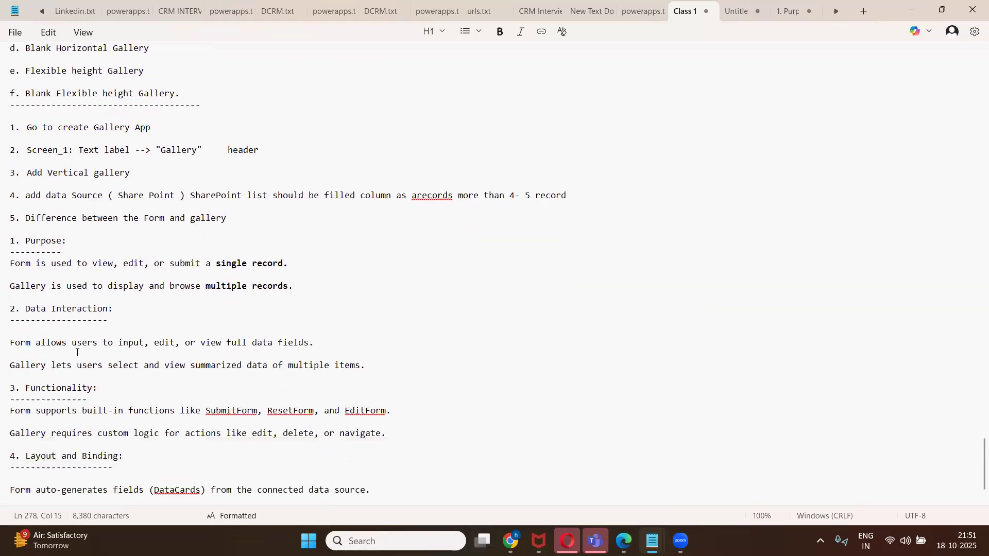
{"action": "scroll", "coordinate": [78, 353], "scroll_direction": "down", "scroll_amount": 1}
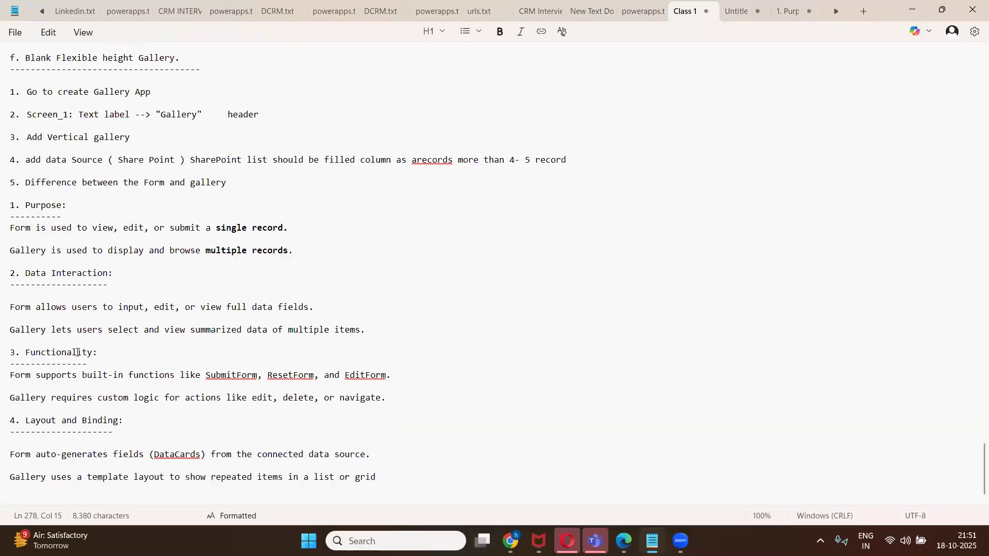
{"action": "scroll", "coordinate": [77, 353], "scroll_direction": "up", "scroll_amount": 6}
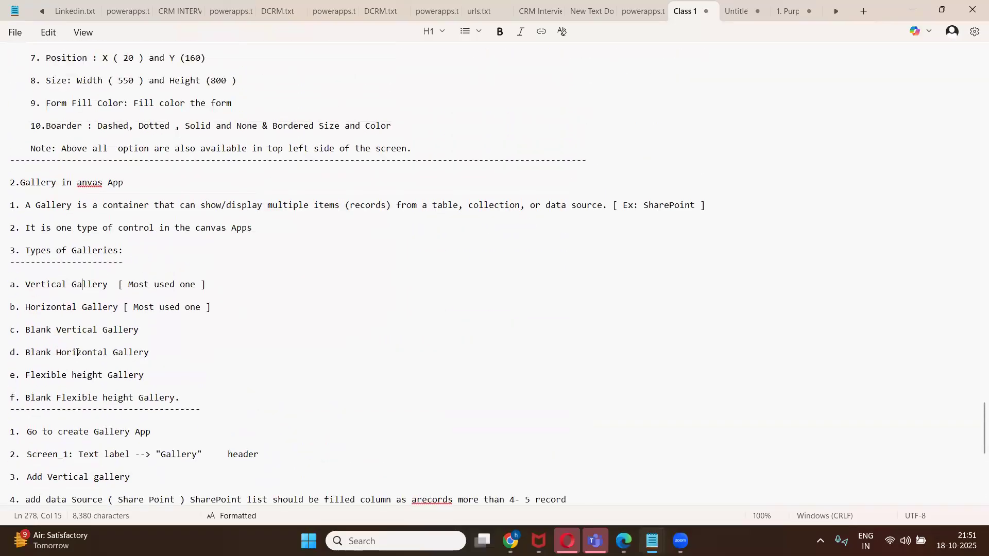
{"action": "scroll", "coordinate": [77, 352], "scroll_direction": "down", "scroll_amount": 3}
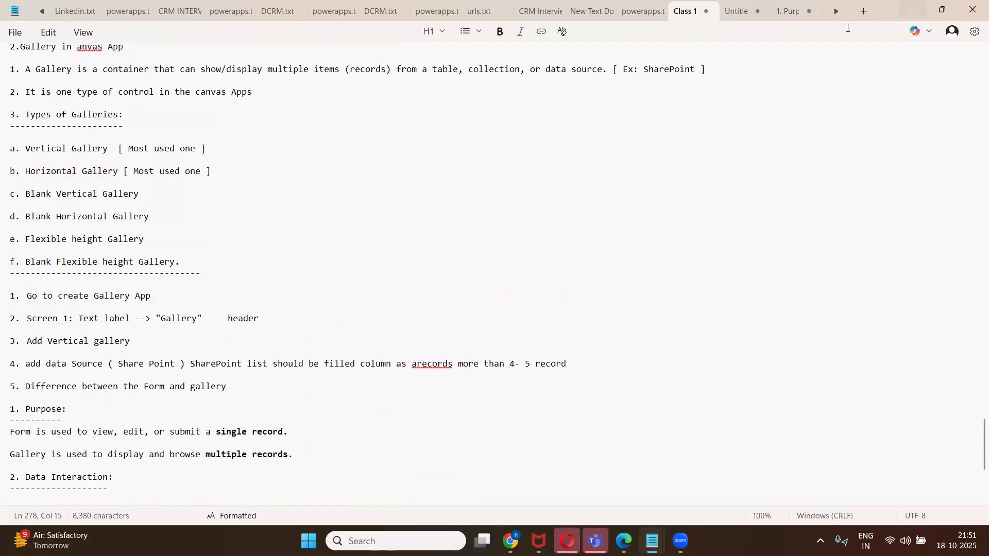
Back in the Gallery app, insert a text label onto Screen1.
{"action": "mouse_move", "coordinate": [510, 541]}
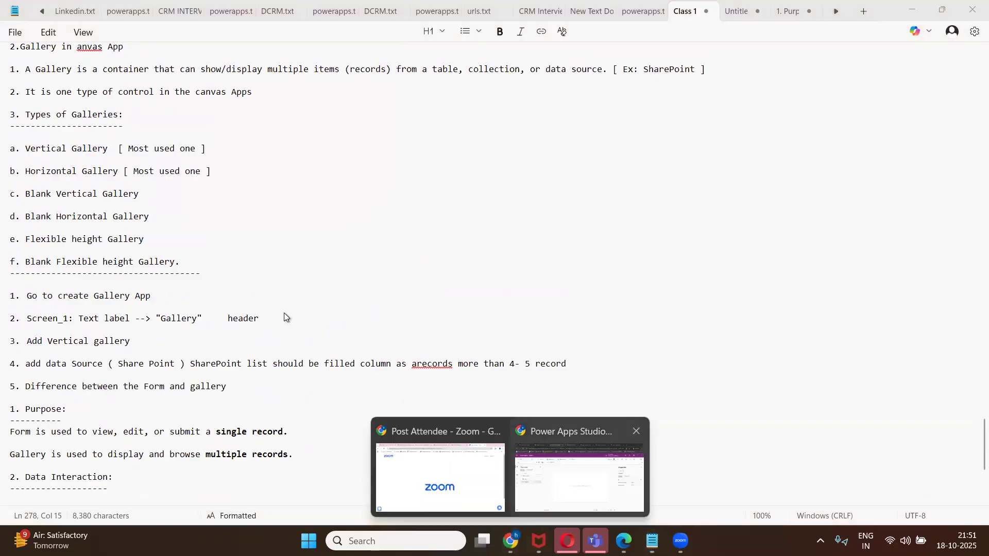
{"action": "left_click", "coordinate": [580, 478]}
{"action": "left_click", "coordinate": [219, 127]}
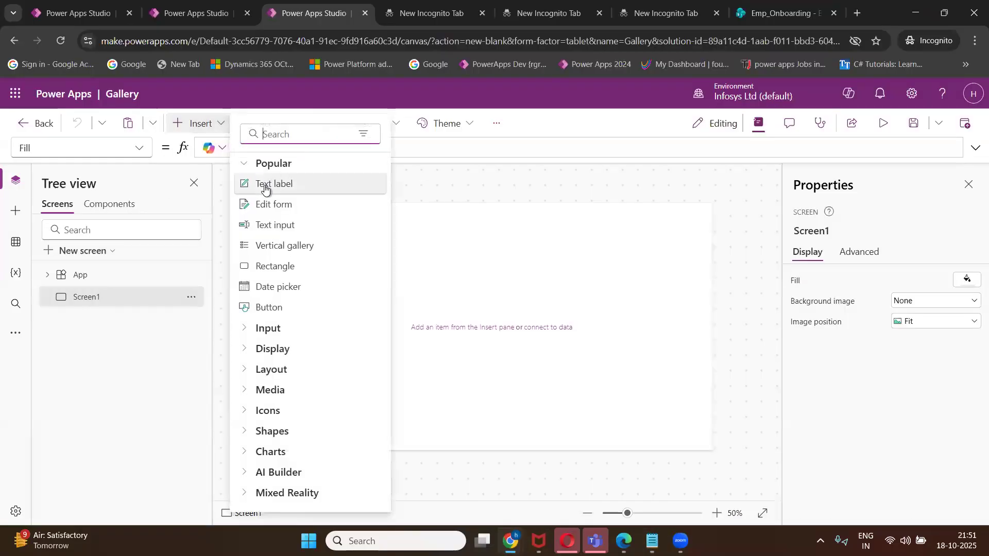
{"action": "left_click", "coordinate": [264, 187]}
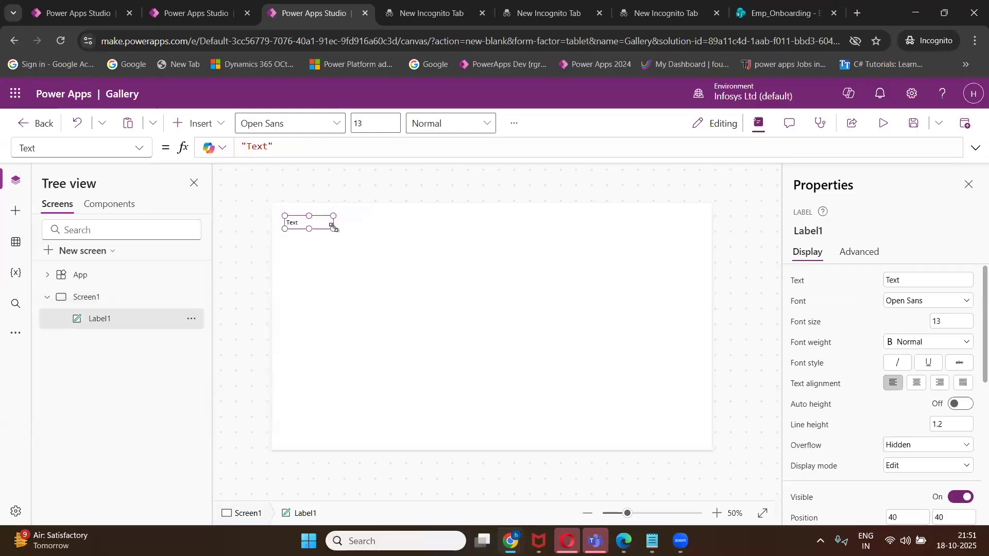
Stretch Label1 across the screen top, reading 'Gallery' at font size 45, centred.
{"action": "left_click_drag", "start_coordinate": [333, 228], "coordinate": [712, 229]}
{"action": "left_click_drag", "start_coordinate": [284, 230], "coordinate": [274, 228]}
{"action": "left_click_drag", "start_coordinate": [492, 215], "coordinate": [491, 202]}
{"action": "left_click", "coordinate": [952, 322]}
{"action": "key", "text": "BackSpace"}
{"action": "key", "text": "BackSpace"}
{"action": "type", "text": "45"}
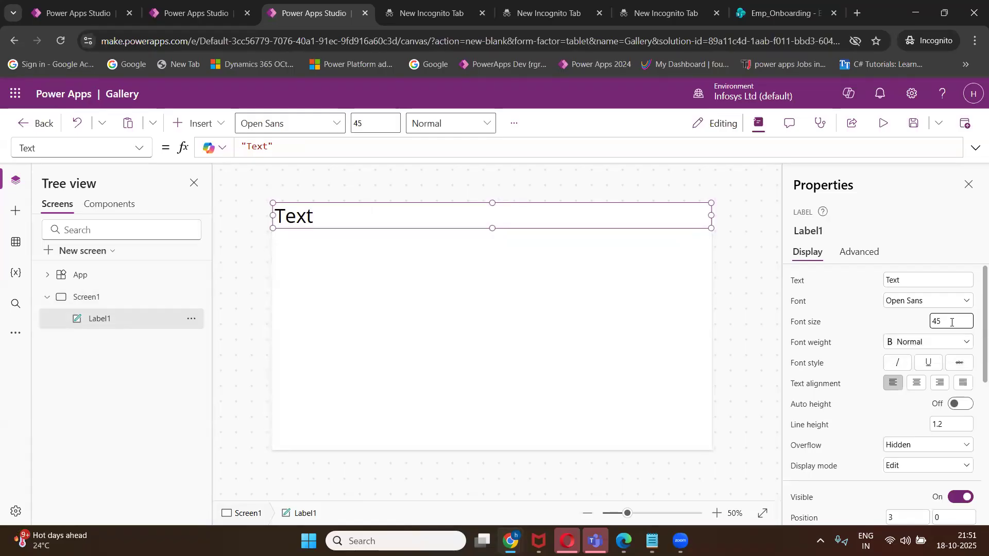
{"action": "left_click", "coordinate": [913, 284]}
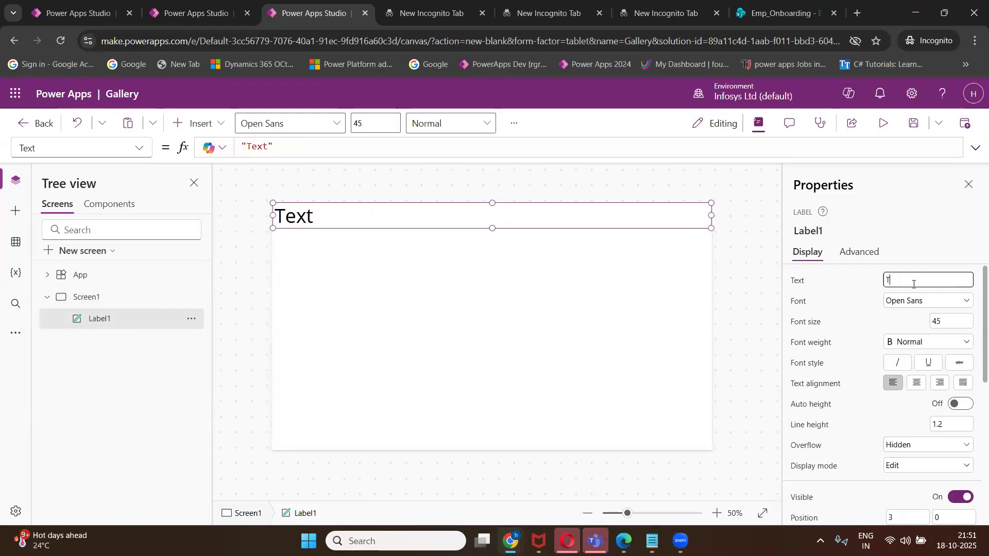
{"action": "type", "text": "Gallery"}
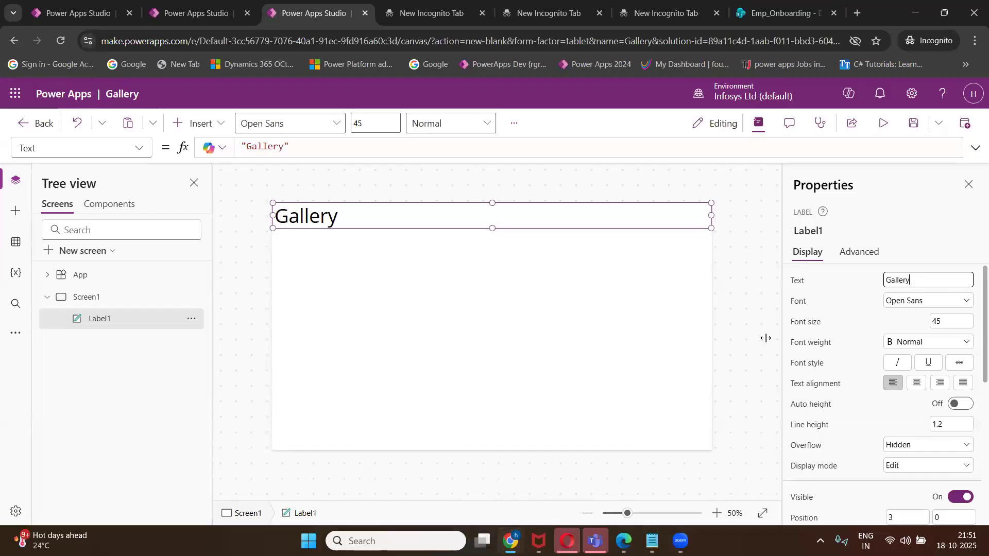
{"action": "left_click", "coordinate": [917, 386]}
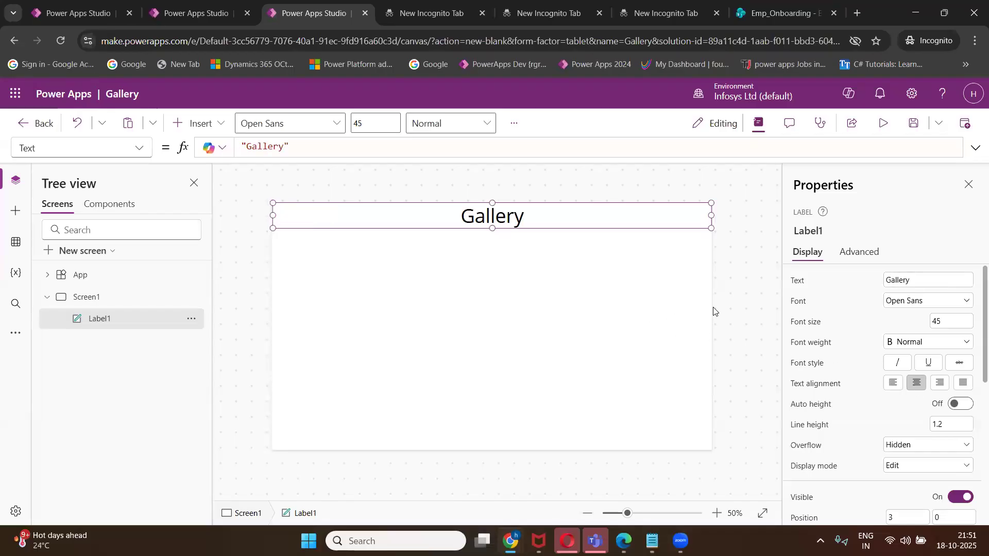
Fill the header label light blue and set its text colour to white.
{"action": "scroll", "coordinate": [942, 435], "scroll_direction": "down", "scroll_amount": 2}
{"action": "scroll", "coordinate": [942, 435], "scroll_direction": "down", "scroll_amount": 2}
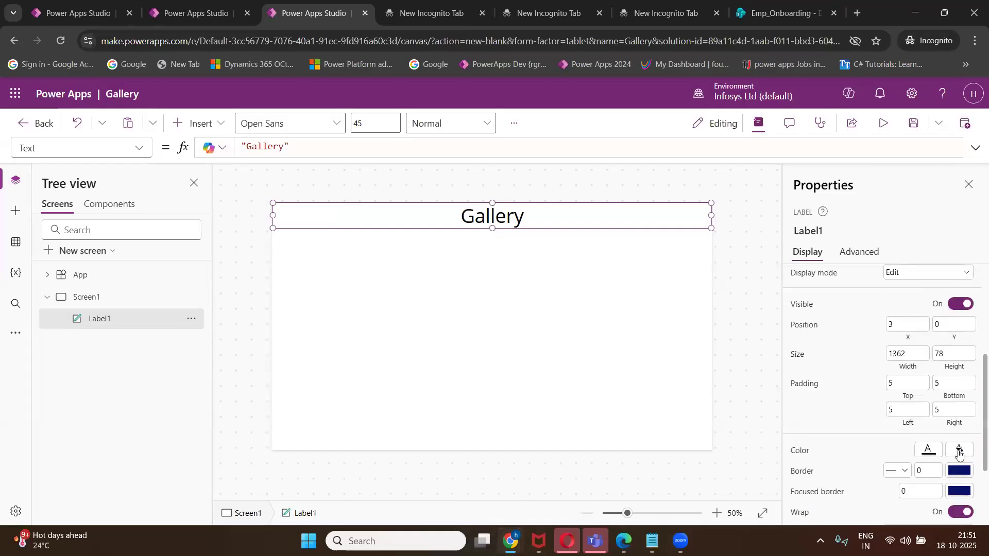
{"action": "left_click", "coordinate": [959, 451]}
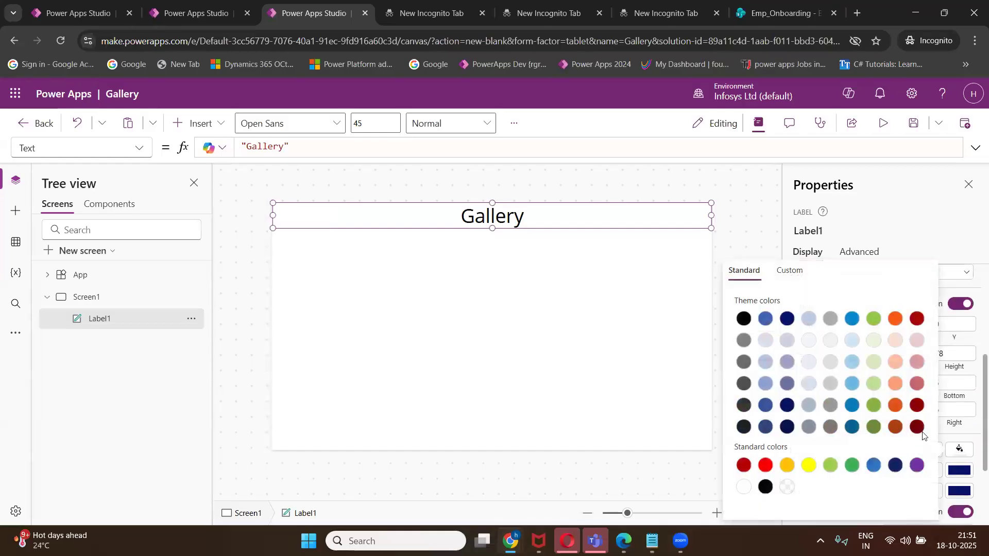
{"action": "left_click", "coordinate": [853, 384]}
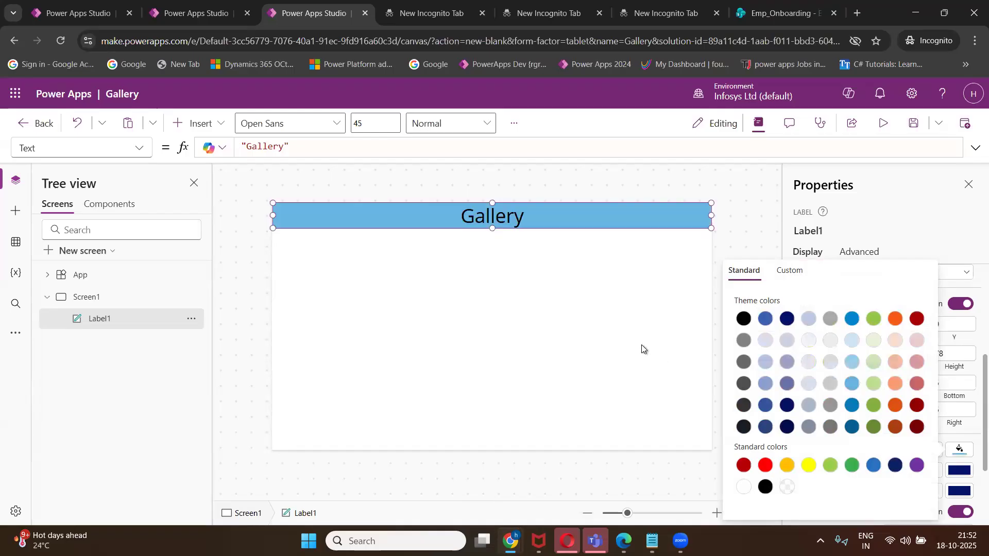
{"action": "left_click", "coordinate": [643, 349]}
{"action": "left_click", "coordinate": [492, 221]}
{"action": "scroll", "coordinate": [936, 438], "scroll_direction": "down", "scroll_amount": 1}
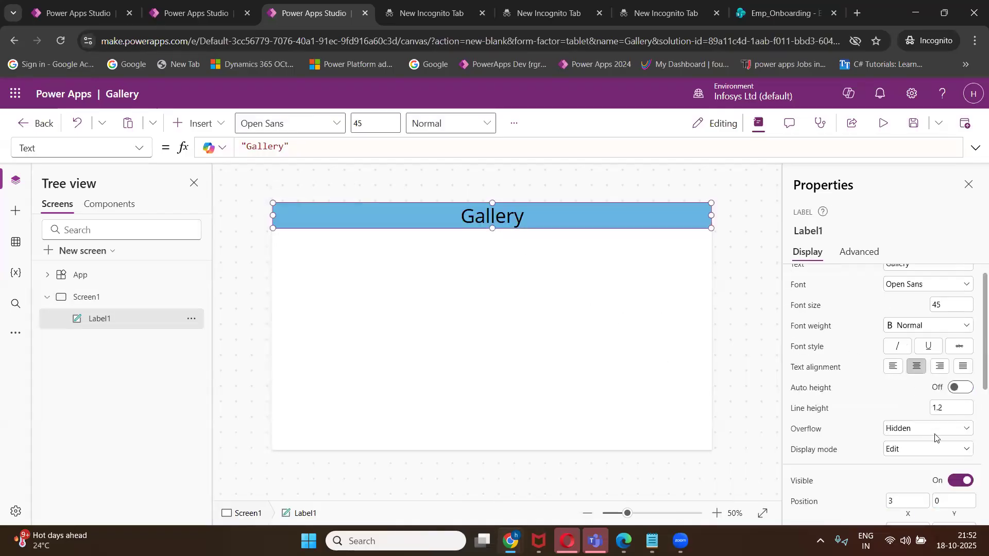
{"action": "scroll", "coordinate": [936, 438], "scroll_direction": "down", "scroll_amount": 5}
{"action": "left_click", "coordinate": [928, 341]}
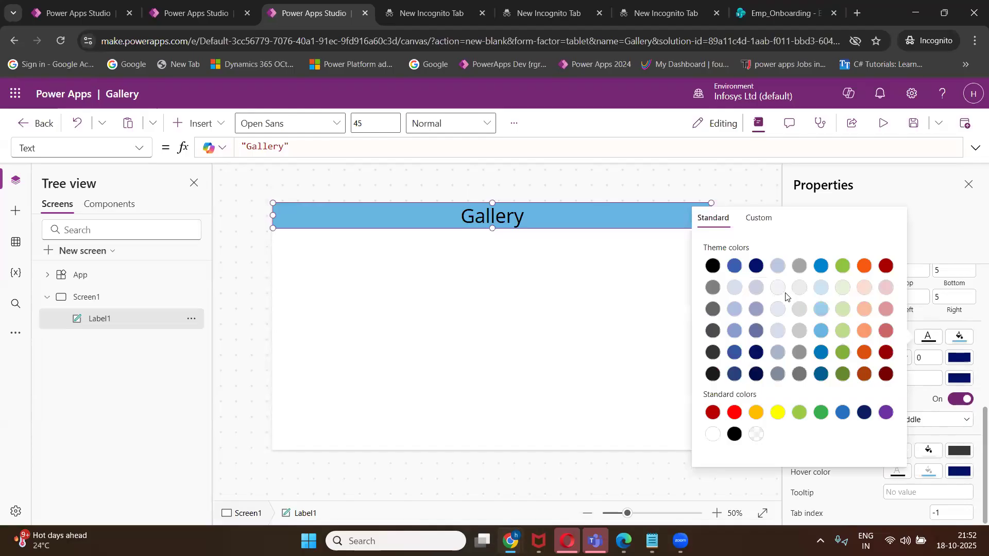
{"action": "left_click", "coordinate": [779, 288]}
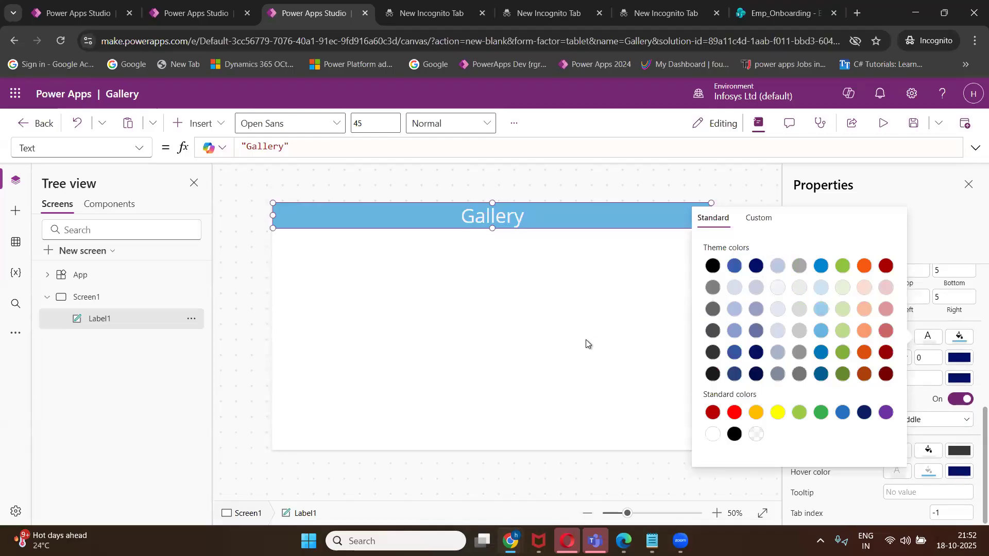
{"action": "left_click", "coordinate": [586, 341]}
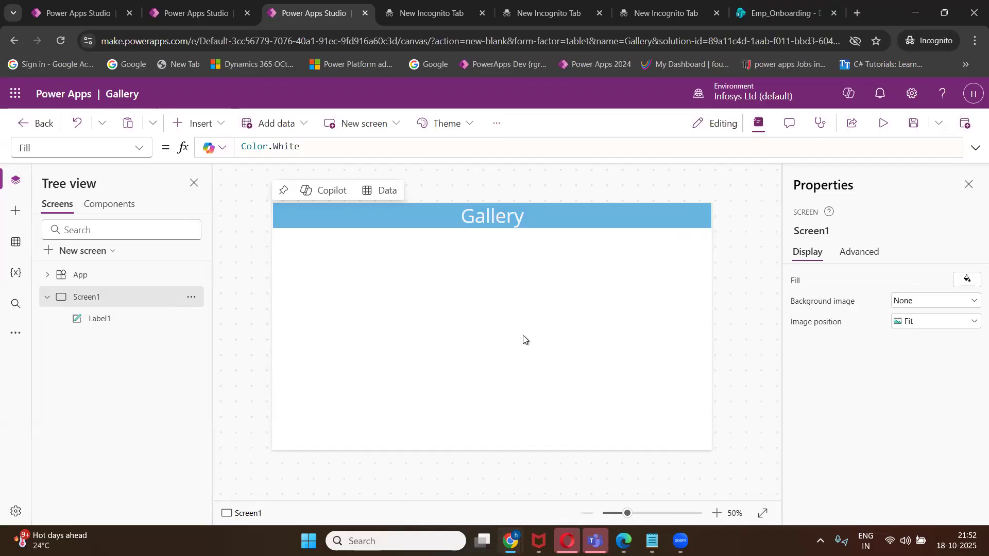
{"action": "mouse_move", "coordinate": [652, 540]}
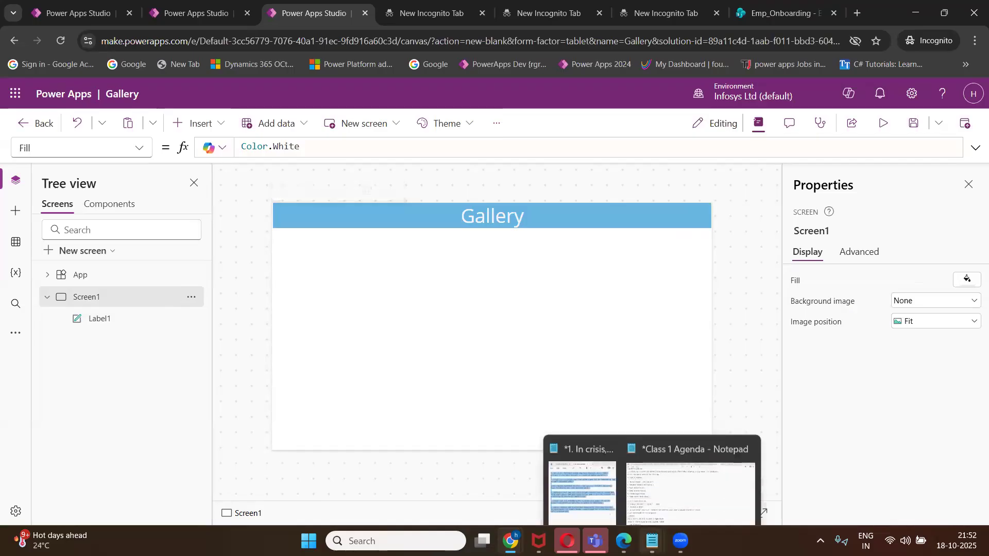
{"action": "left_click", "coordinate": [654, 496]}
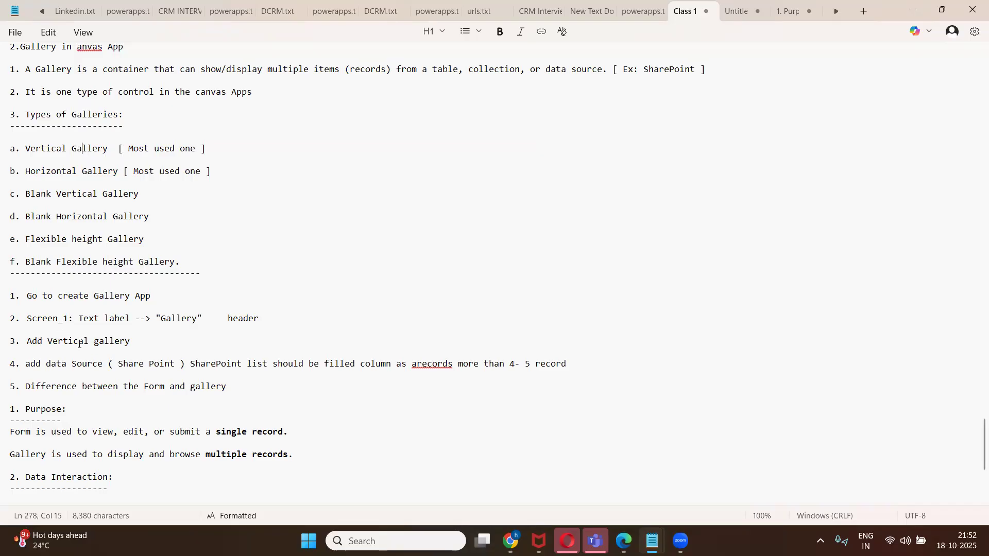
{"action": "left_click", "coordinate": [912, 10]}
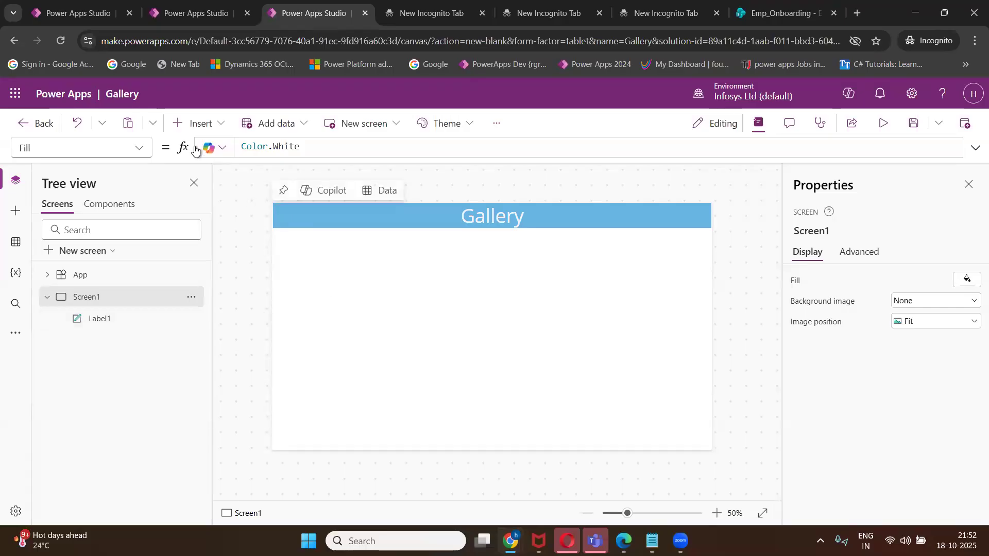
Insert a vertical gallery and skip choosing a data source for now.
{"action": "left_click", "coordinate": [219, 129]}
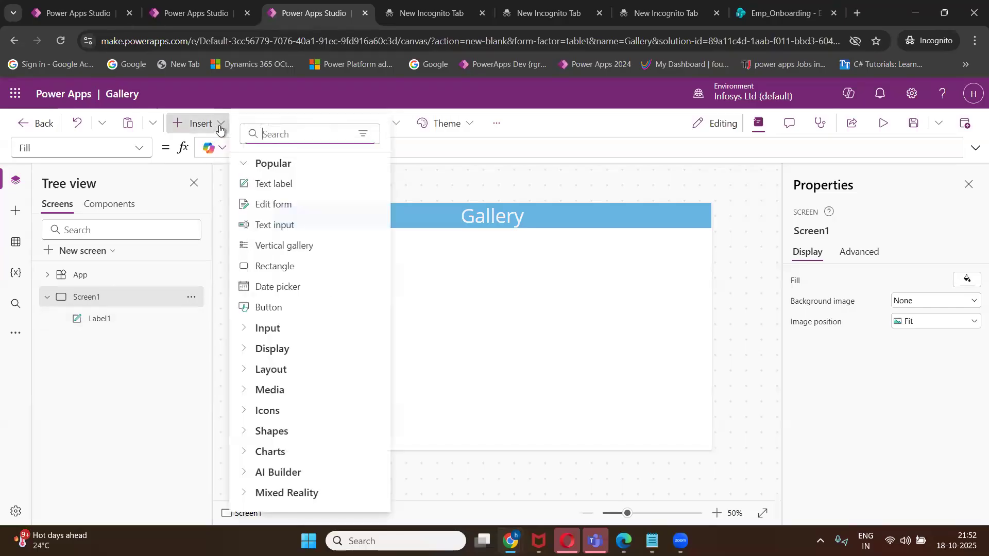
{"action": "left_click", "coordinate": [244, 166]}
{"action": "left_click", "coordinate": [244, 166]}
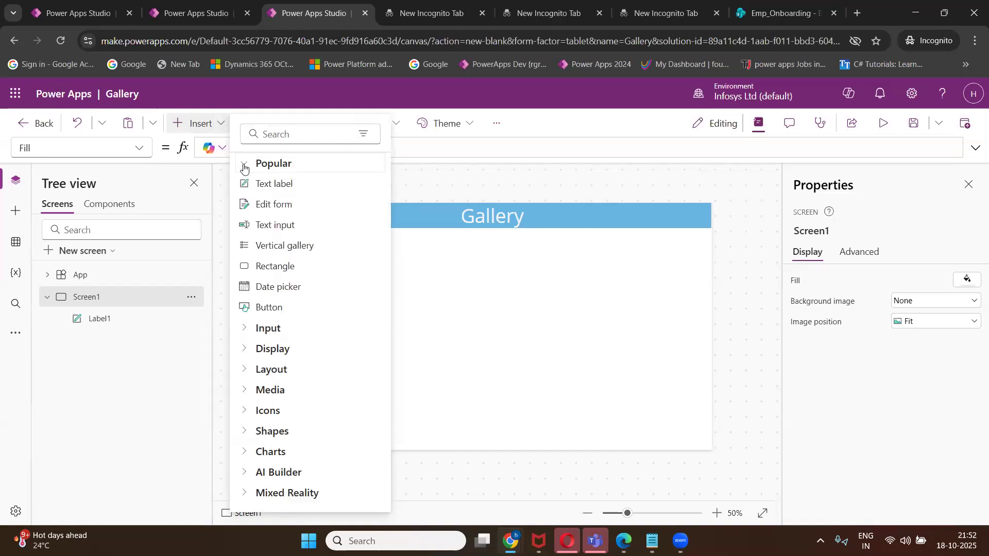
{"action": "left_click", "coordinate": [275, 249]}
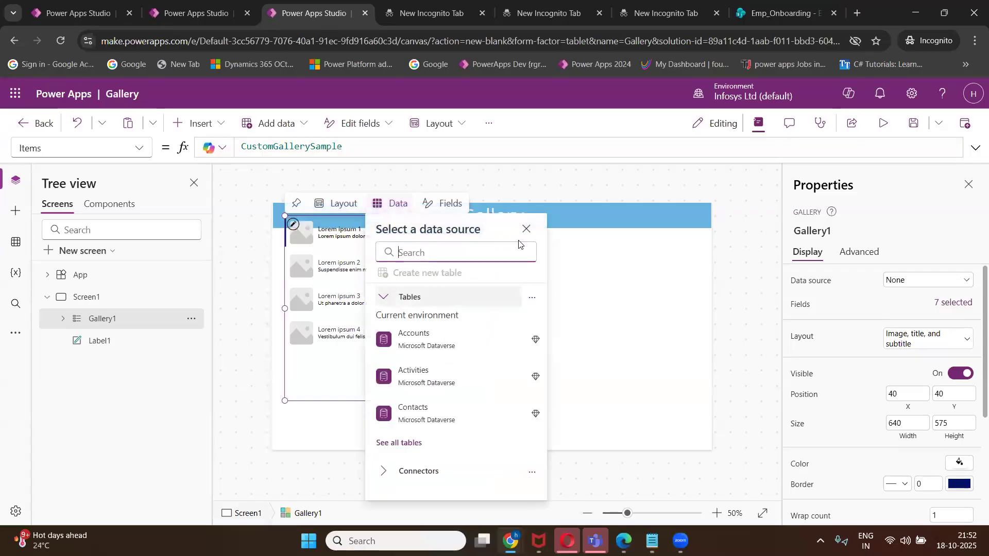
{"action": "left_click", "coordinate": [526, 229]}
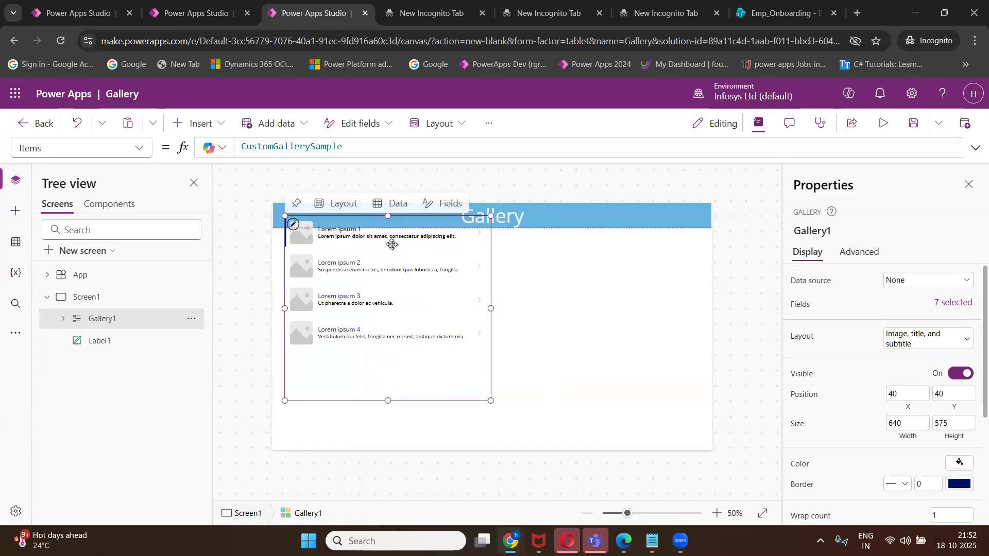
Resize and reposition the gallery to sit centred below the blue header.
{"action": "left_click_drag", "start_coordinate": [388, 217], "coordinate": [391, 244]}
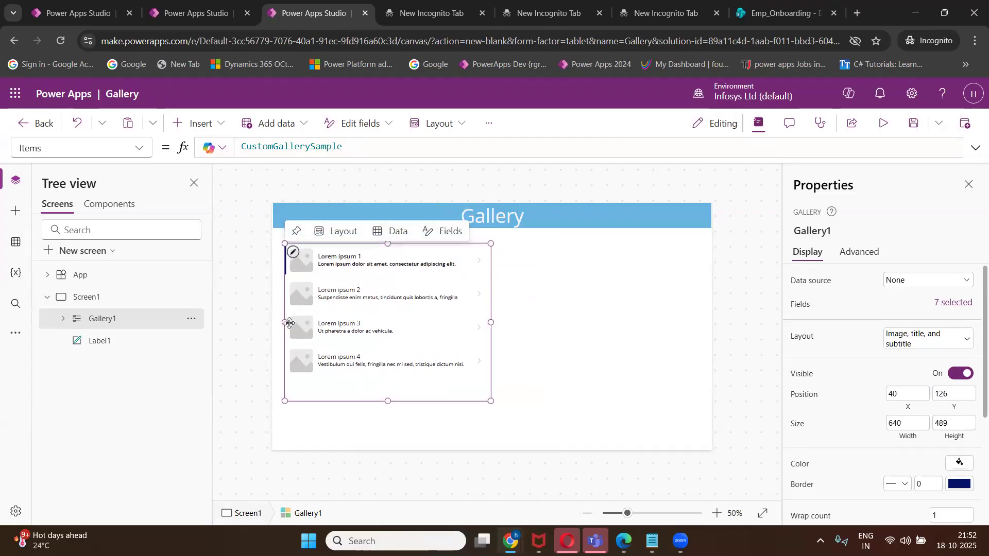
{"action": "left_click_drag", "start_coordinate": [285, 323], "coordinate": [316, 323]}
{"action": "left_click_drag", "start_coordinate": [404, 401], "coordinate": [404, 409]}
{"action": "left_click_drag", "start_coordinate": [387, 320], "coordinate": [434, 317]}
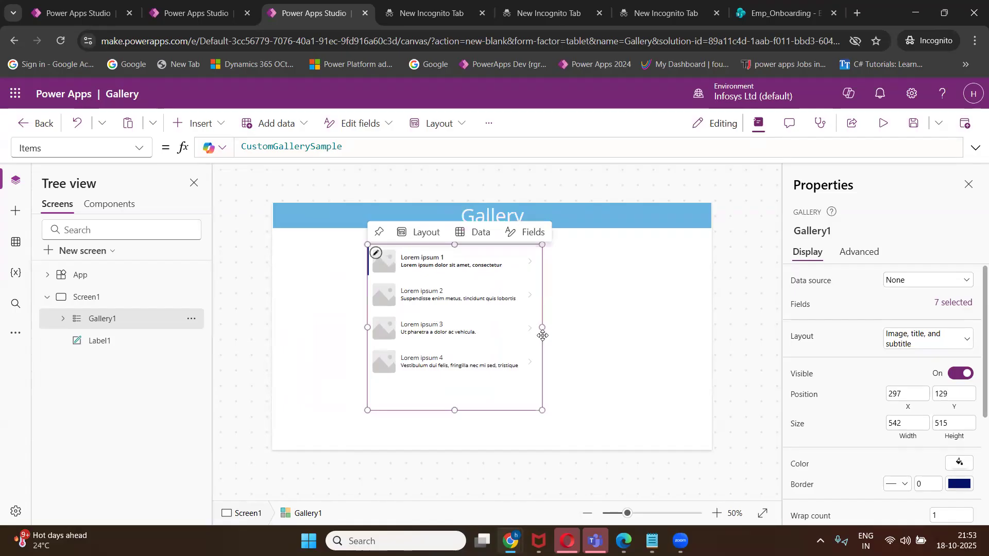
{"action": "left_click_drag", "start_coordinate": [537, 327], "coordinate": [536, 327]}
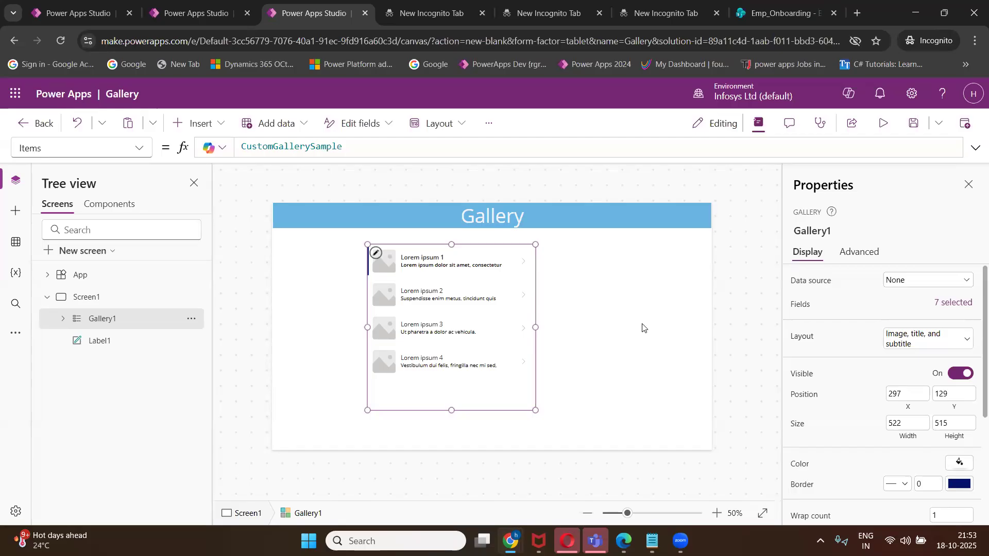
Add the SharePoint list Employeenew_List from the Emp_Onboarding site as a data source.
{"action": "left_click", "coordinate": [16, 245]}
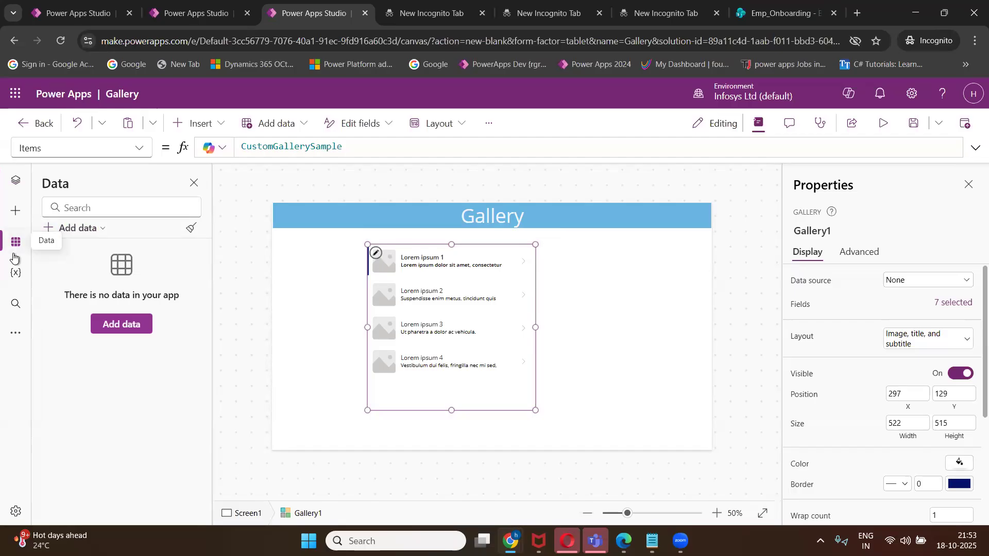
{"action": "left_click", "coordinate": [77, 228]}
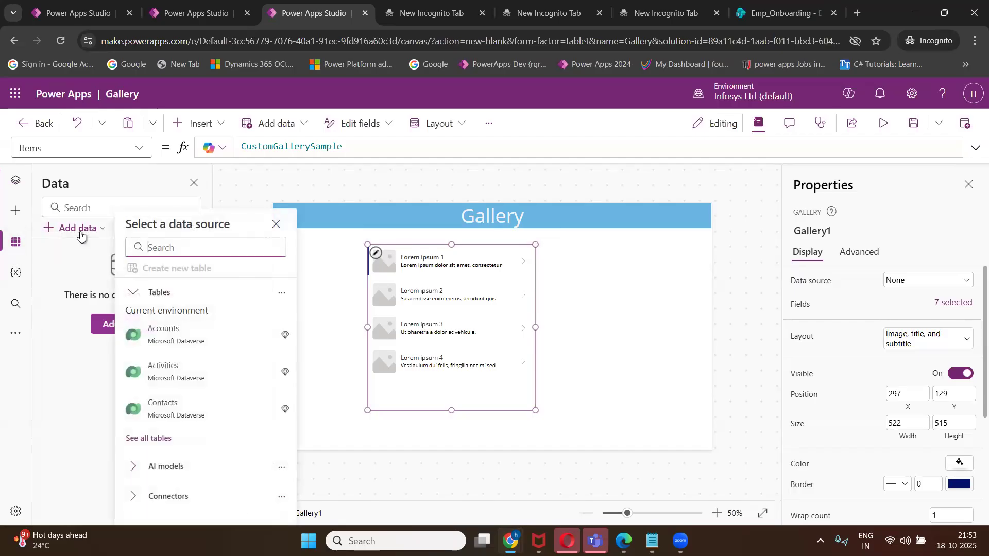
{"action": "left_click", "coordinate": [147, 247]}
{"action": "type", "text": "s"}
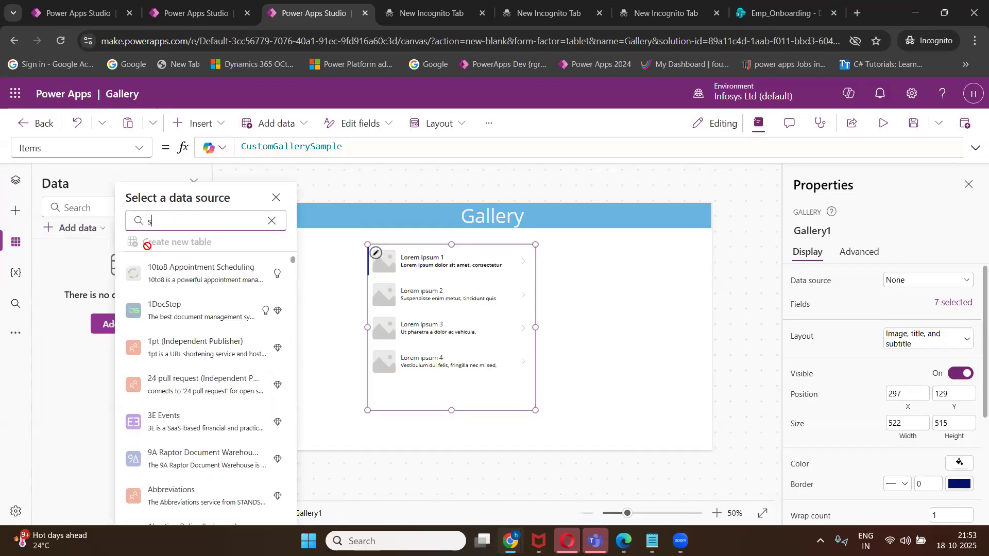
{"action": "type", "text": "harepoint"}
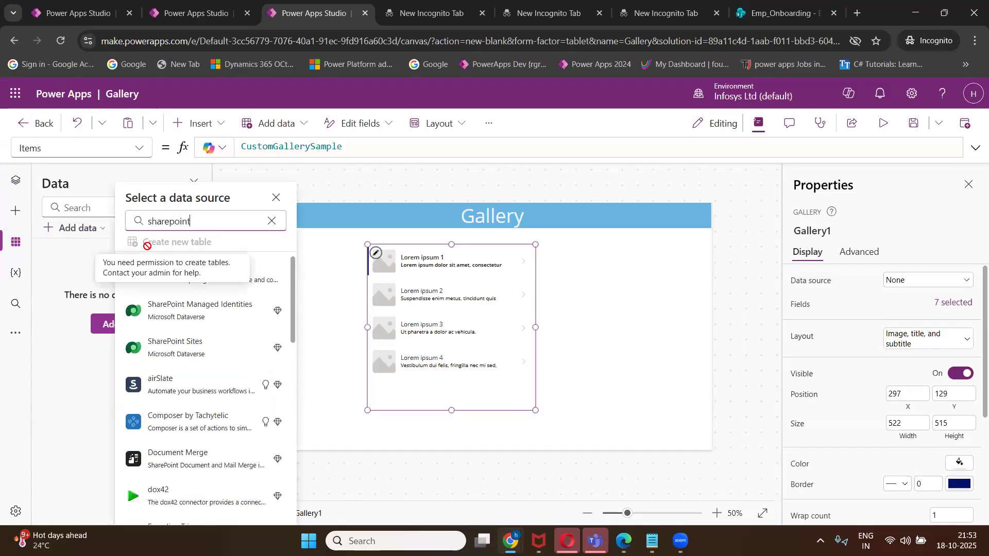
{"action": "key", "text": "BackSpace"}
{"action": "key", "text": "BackSpace"}
{"action": "key", "text": "BackSpace"}
{"action": "key", "text": "BackSpace"}
{"action": "key", "text": "BackSpace"}
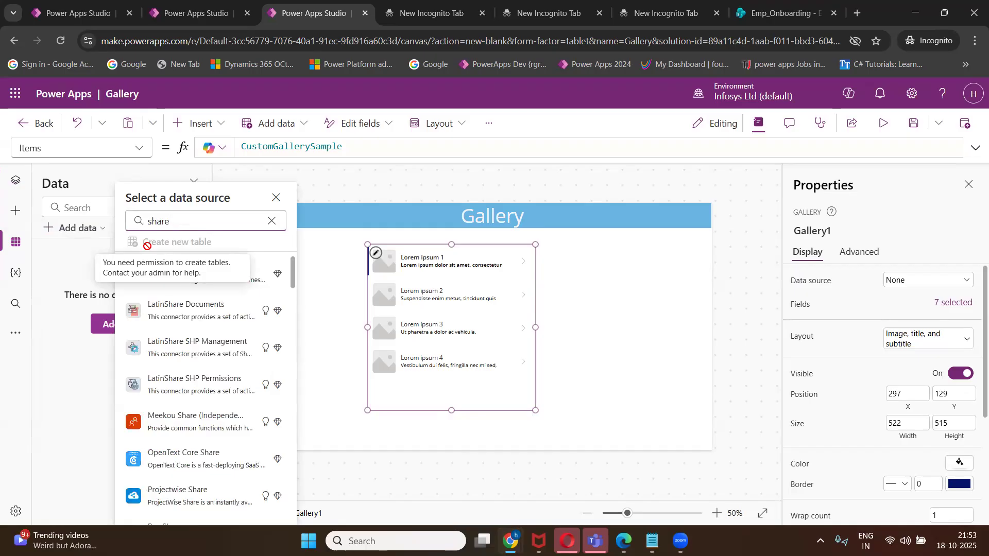
{"action": "type", "text": "Point"}
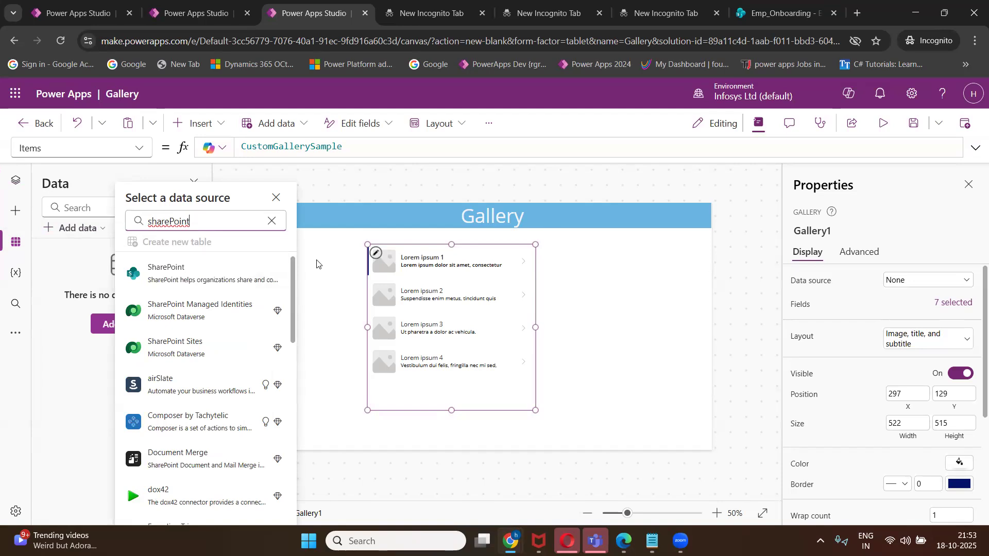
{"action": "left_click", "coordinate": [211, 279]}
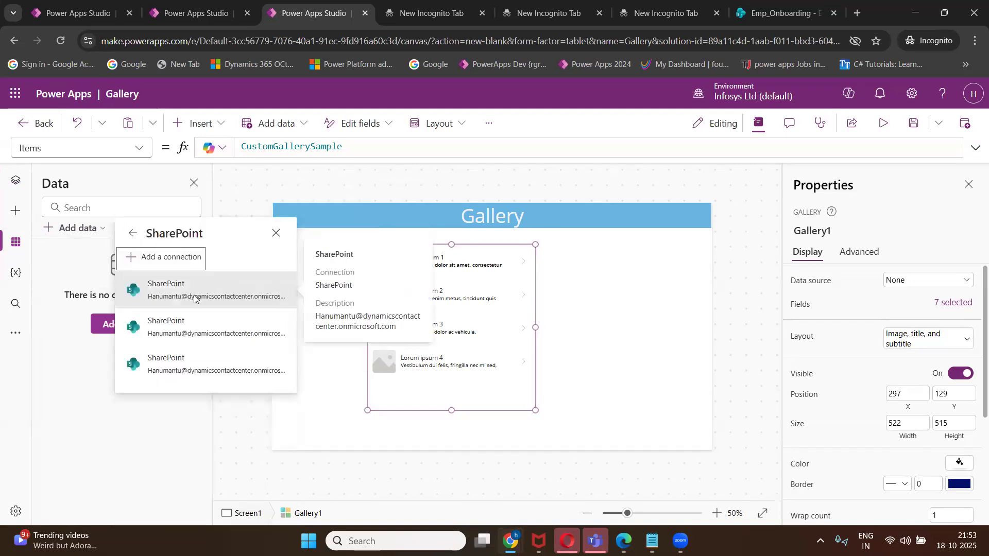
{"action": "left_click", "coordinate": [195, 295]}
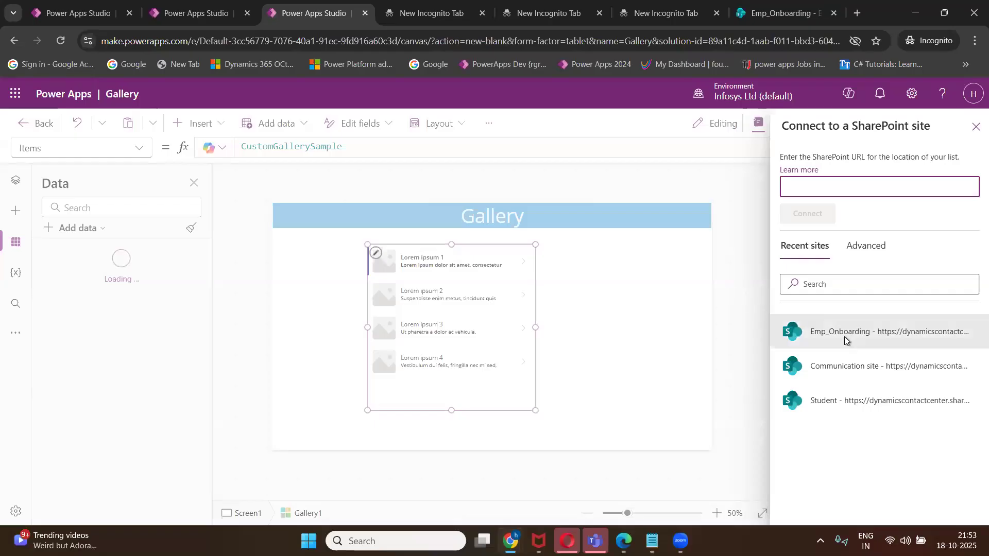
{"action": "left_click", "coordinate": [845, 336]}
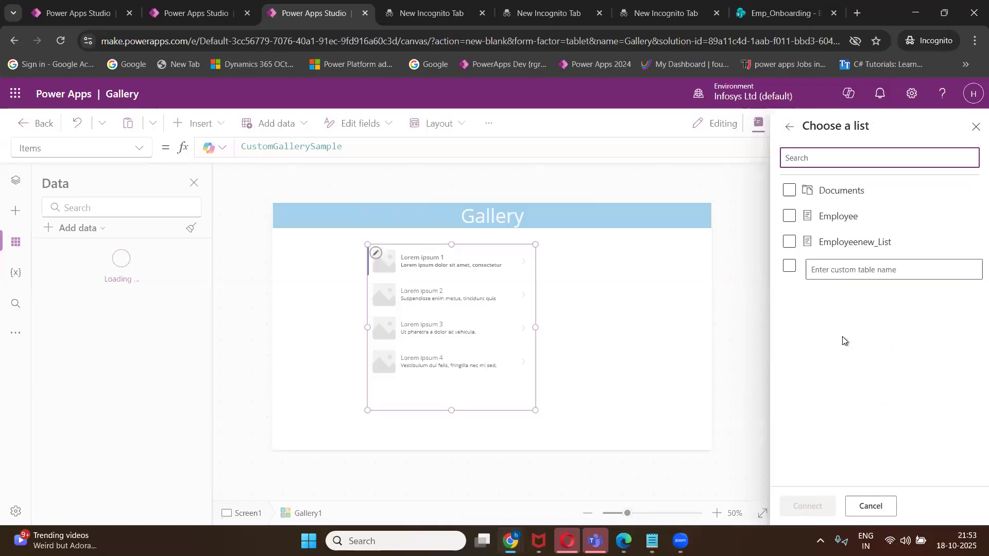
{"action": "left_click", "coordinate": [789, 242]}
{"action": "left_click", "coordinate": [807, 506]}
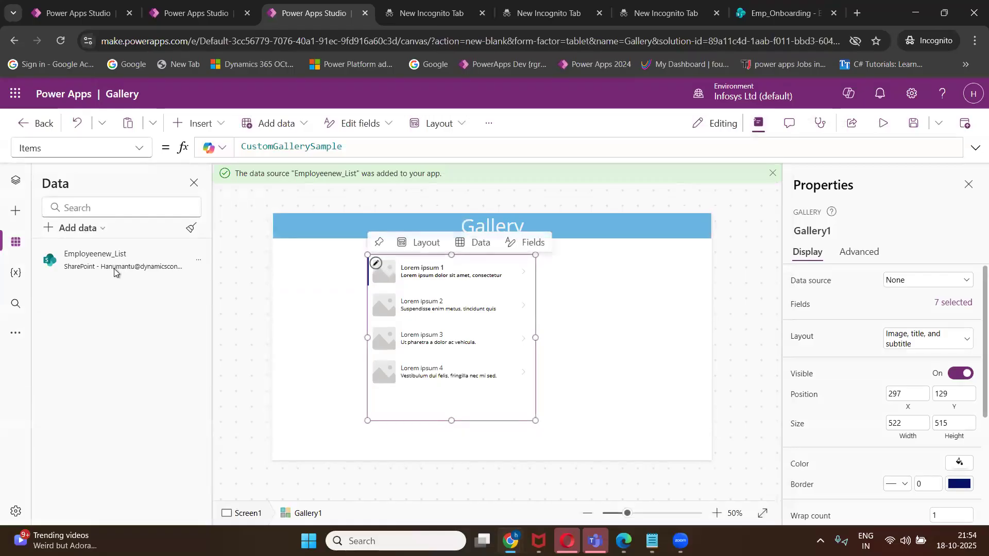
Set the gallery's data source to Employeenew_List.
{"action": "mouse_move", "coordinate": [437, 292]}
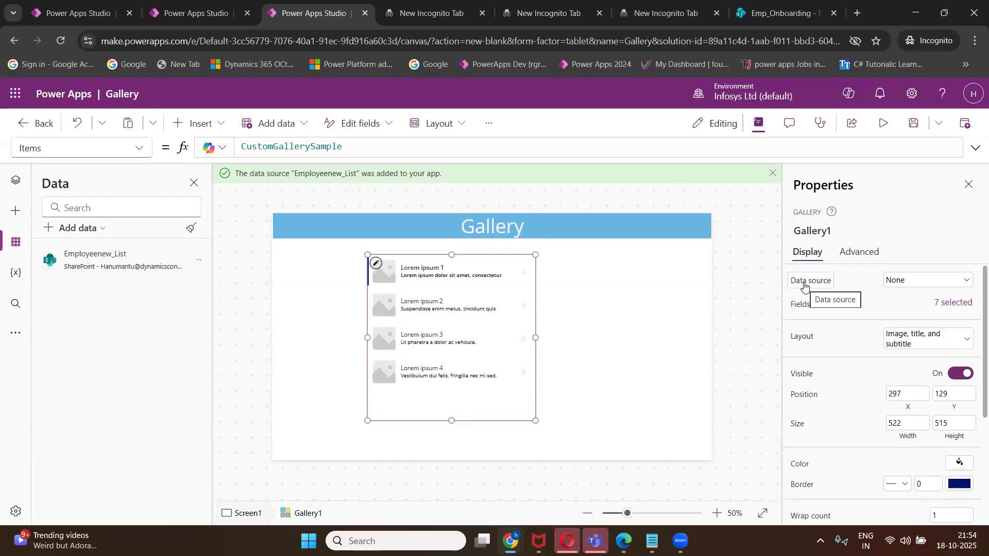
{"action": "left_click", "coordinate": [901, 285]}
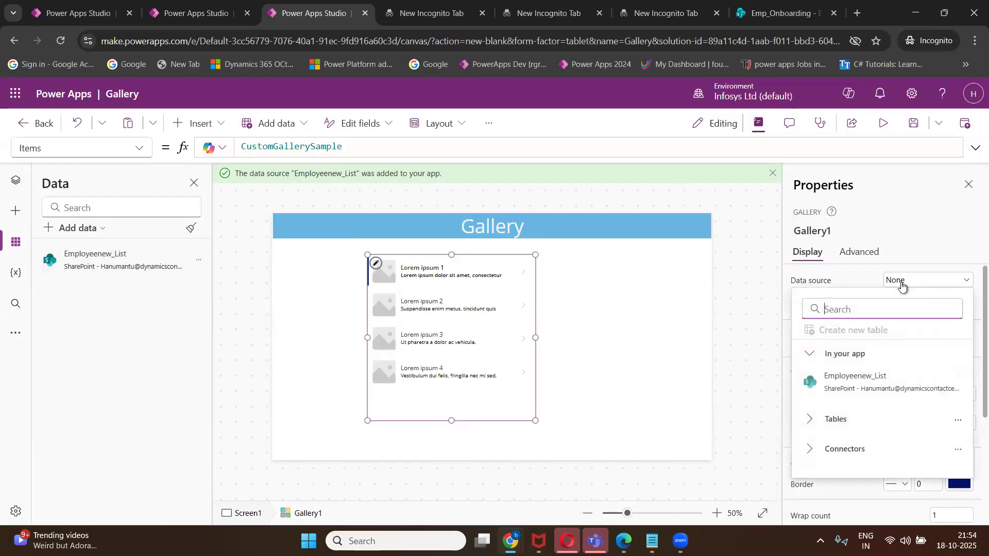
{"action": "left_click", "coordinate": [825, 384]}
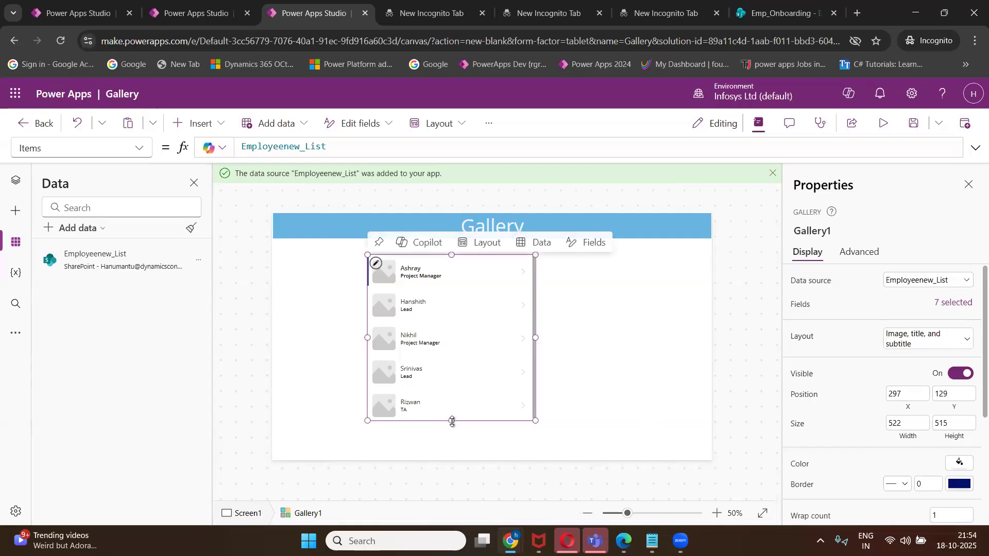
Make the gallery slightly taller and select Gallery1 in the tree view.
{"action": "left_click_drag", "start_coordinate": [452, 421], "coordinate": [457, 429]}
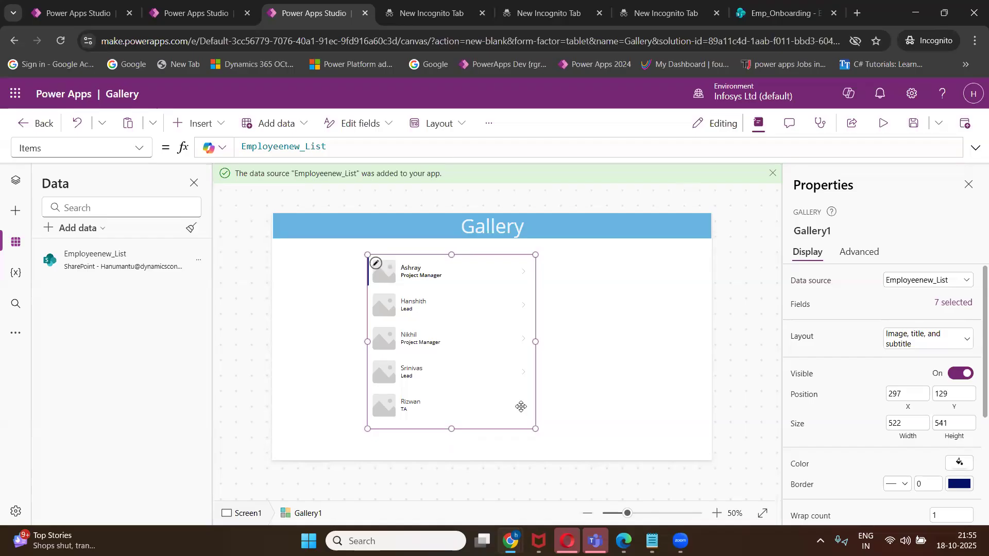
{"action": "mouse_move", "coordinate": [530, 401]}
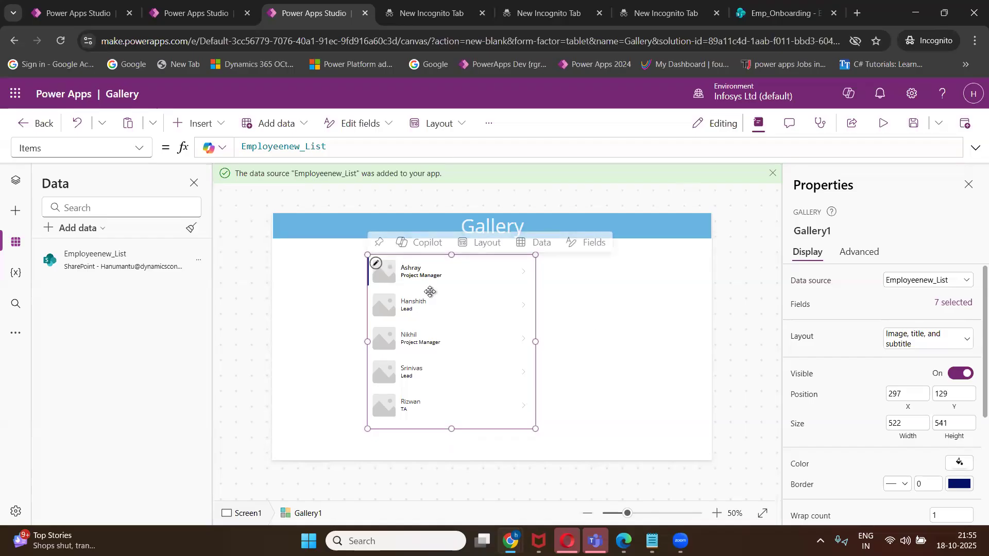
{"action": "left_click", "coordinate": [16, 181]}
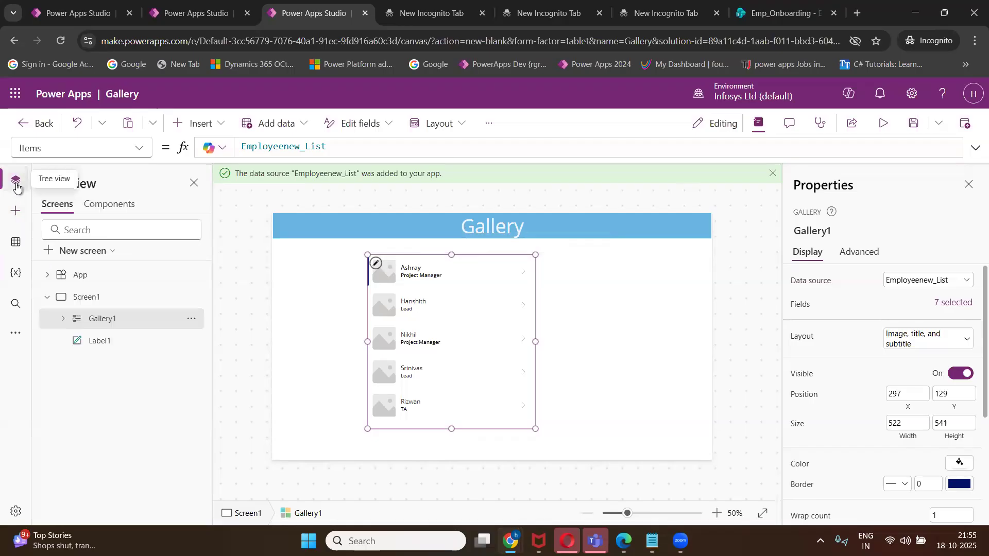
{"action": "left_click", "coordinate": [89, 319]}
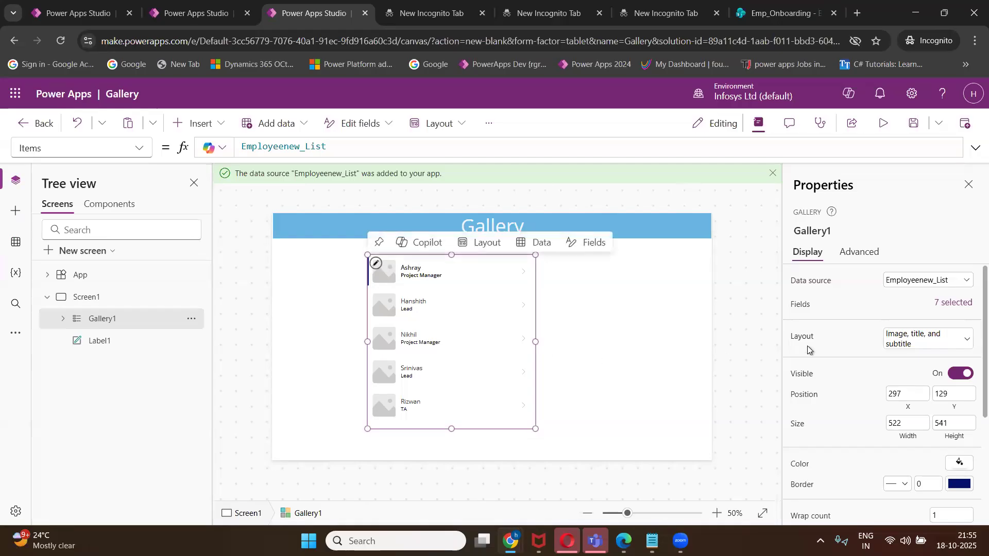
Apply the 'Title, subtitle, and body' layout to Gallery1.
{"action": "left_click", "coordinate": [910, 348]}
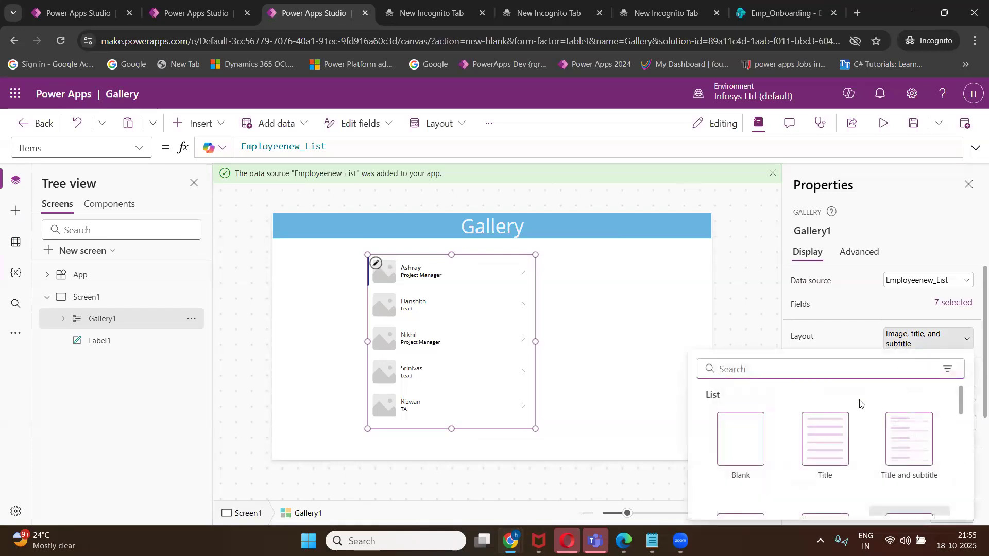
{"action": "scroll", "coordinate": [757, 466], "scroll_direction": "down", "scroll_amount": 3}
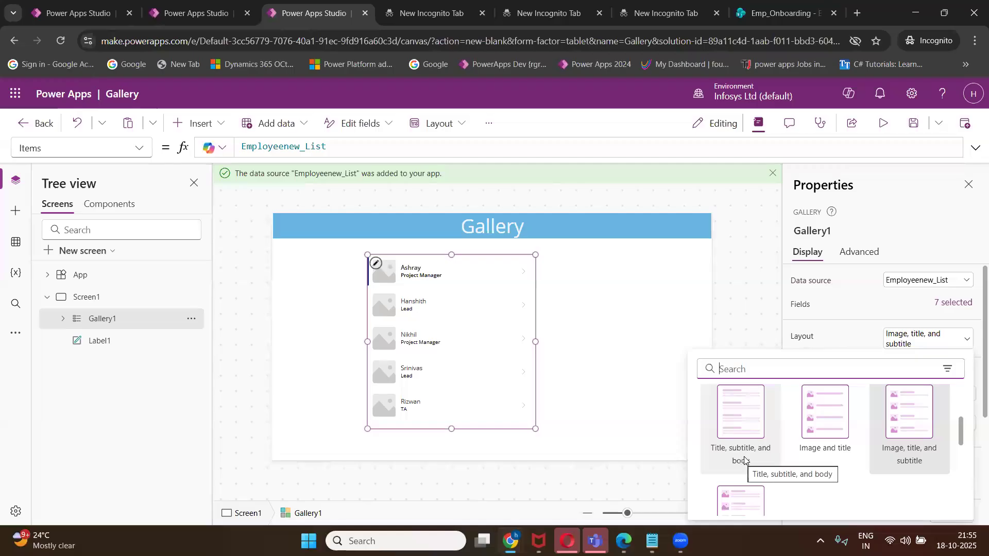
{"action": "scroll", "coordinate": [760, 473], "scroll_direction": "up", "scroll_amount": 1}
{"action": "scroll", "coordinate": [758, 474], "scroll_direction": "down", "scroll_amount": 1}
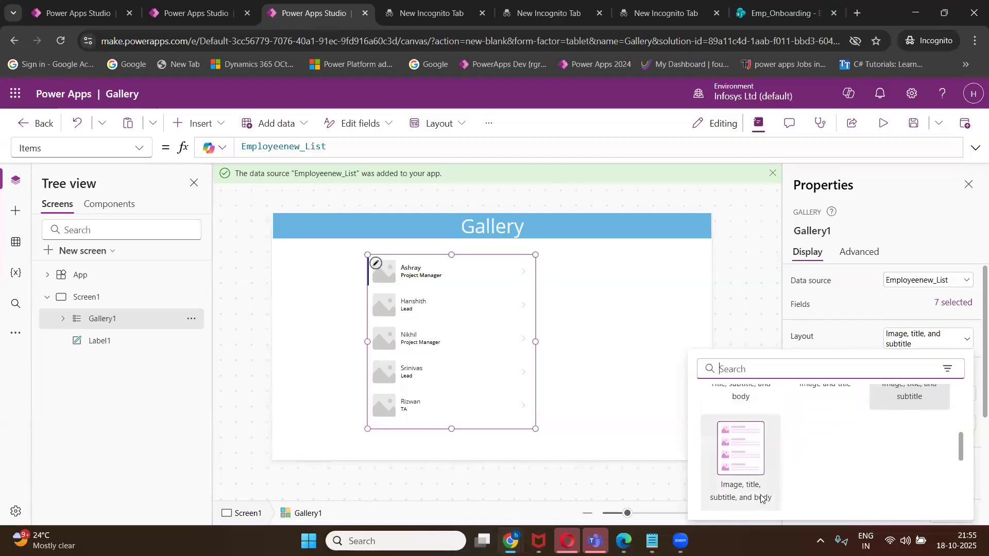
{"action": "scroll", "coordinate": [764, 485], "scroll_direction": "up", "scroll_amount": 1}
{"action": "scroll", "coordinate": [764, 484], "scroll_direction": "up", "scroll_amount": 1}
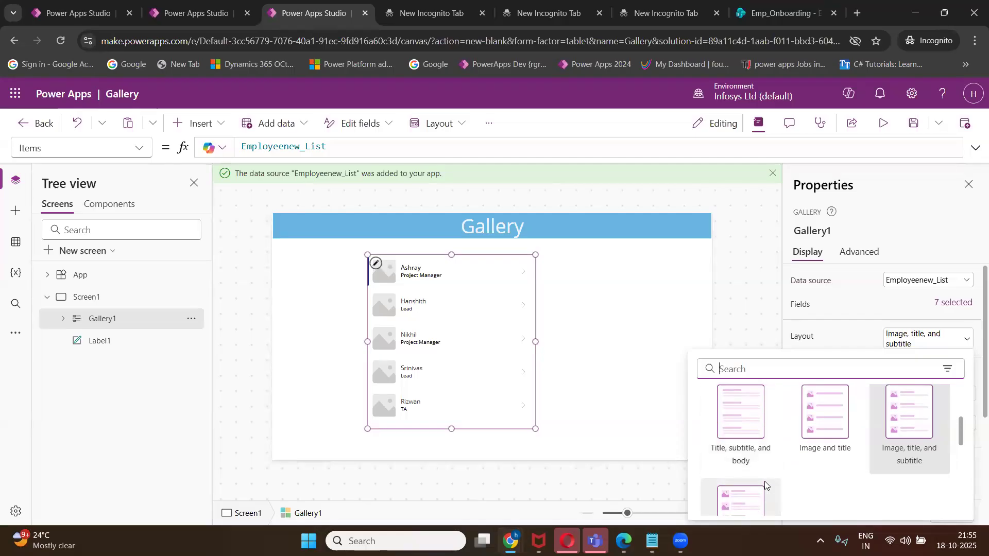
{"action": "left_click", "coordinate": [748, 434]}
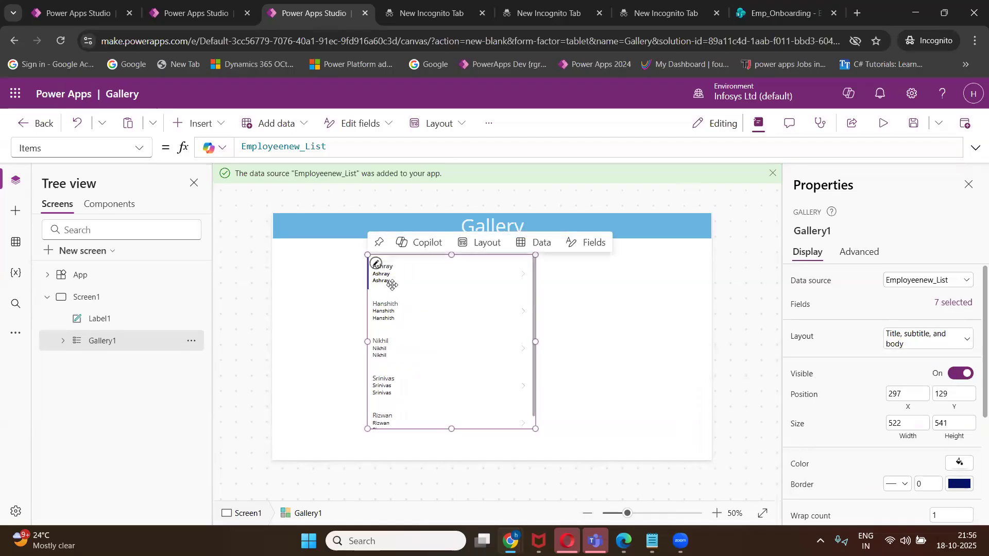
Select the name label in the first gallery item.
{"action": "left_click", "coordinate": [390, 267]}
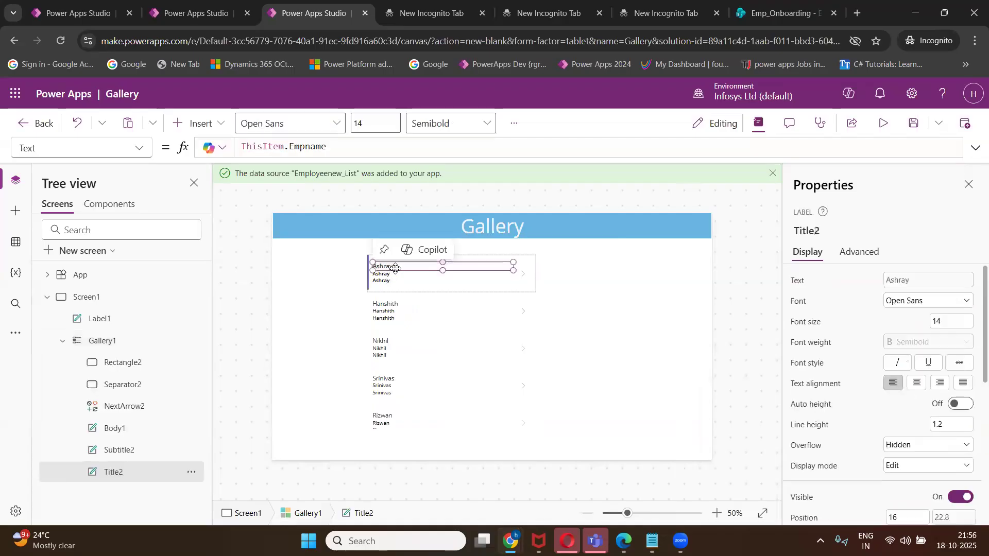
{"action": "left_click", "coordinate": [660, 347]}
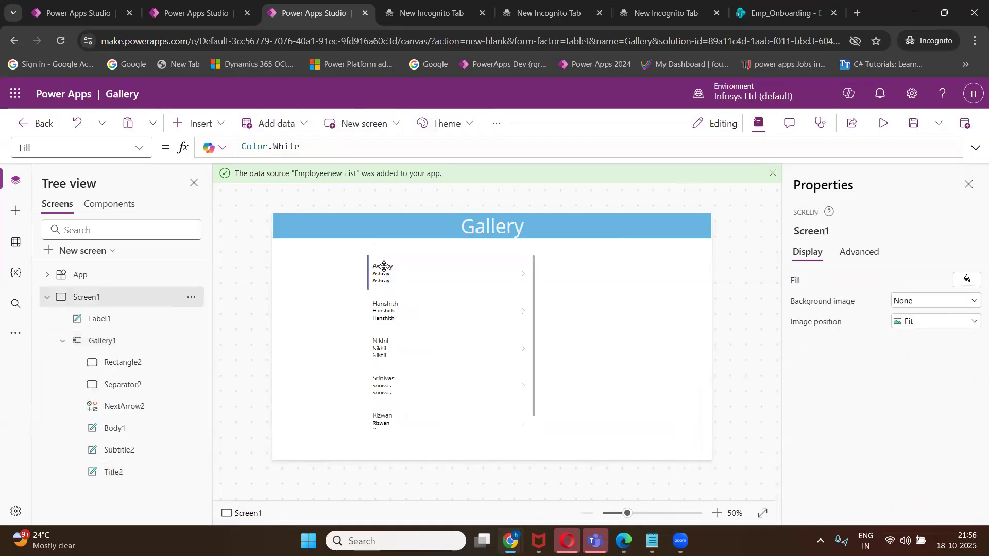
{"action": "left_click", "coordinate": [384, 266]}
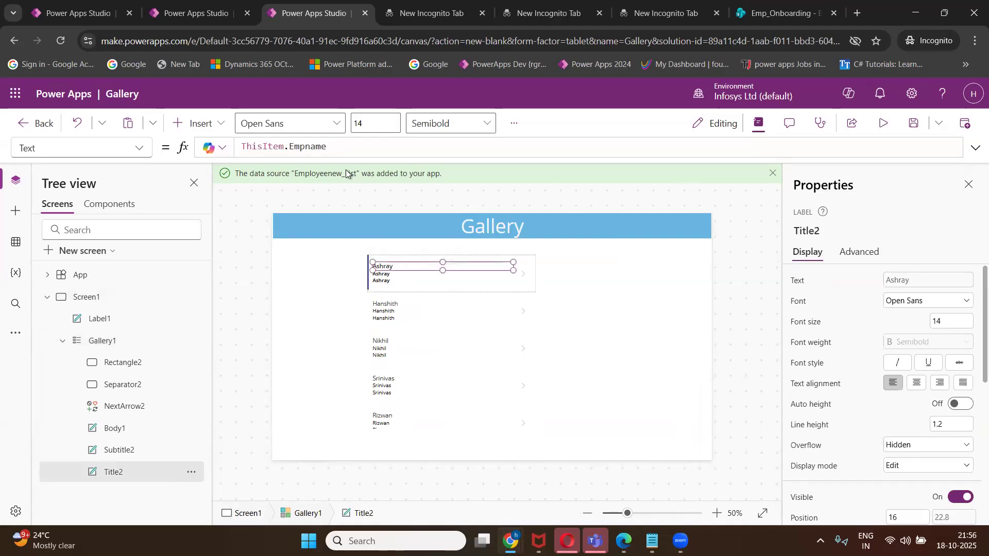
Bind the first card's second text line, Subtitle2, to ThisItem.Email.
{"action": "left_click", "coordinate": [381, 274]}
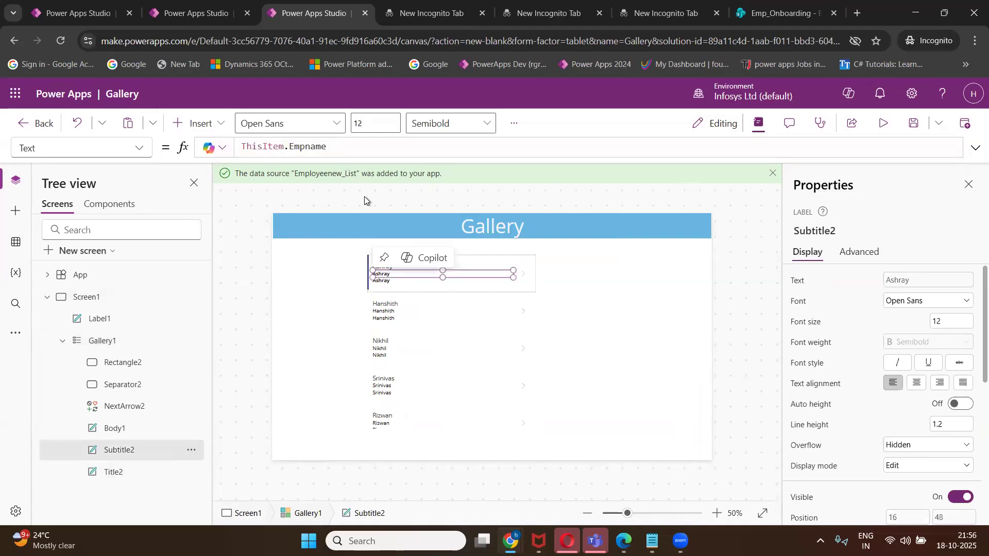
{"action": "left_click", "coordinate": [343, 148]}
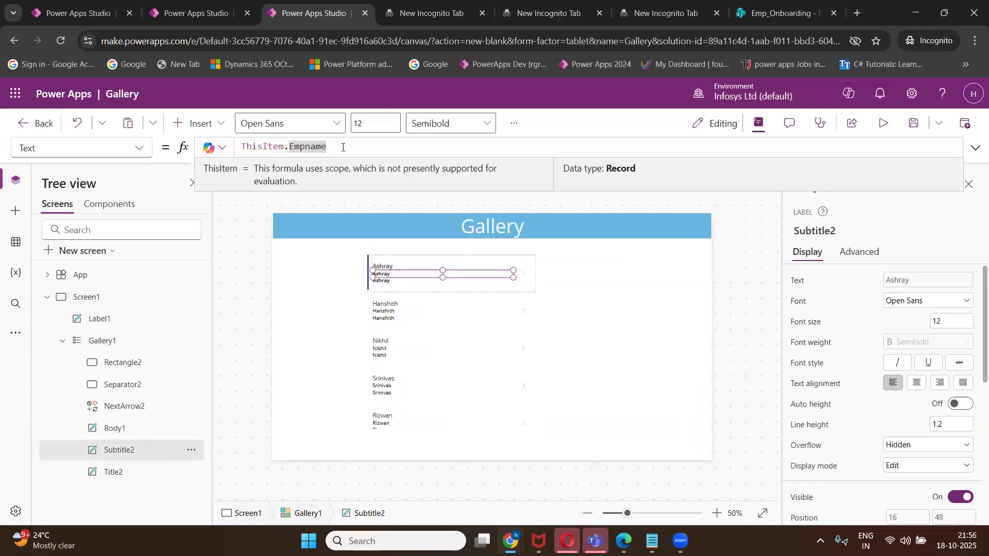
{"action": "key", "text": "BackSpace"}
{"action": "key", "text": "BackSpace"}
{"action": "key", "text": "BackSpace"}
{"action": "key", "text": "BackSpace"}
{"action": "key", "text": "BackSpace"}
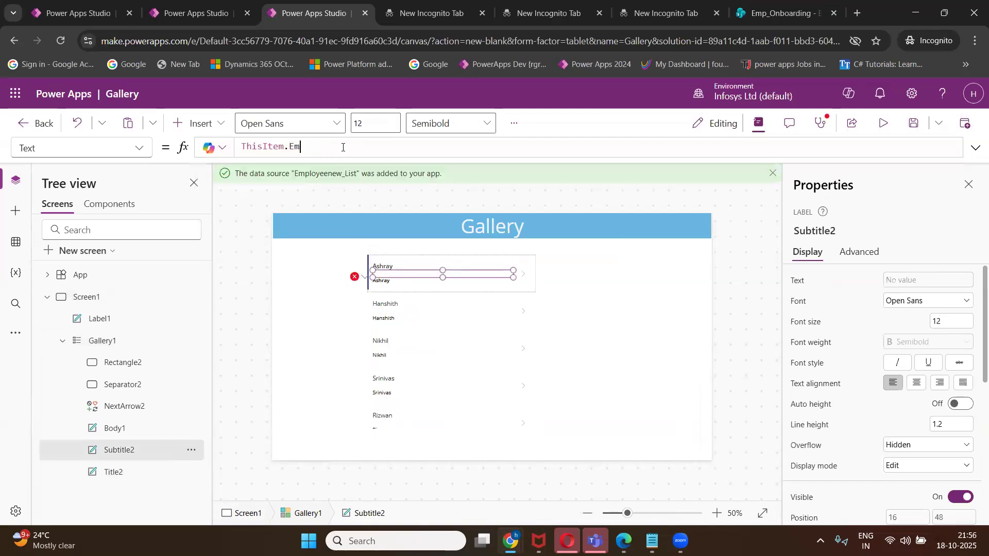
{"action": "type", "text": "ail"}
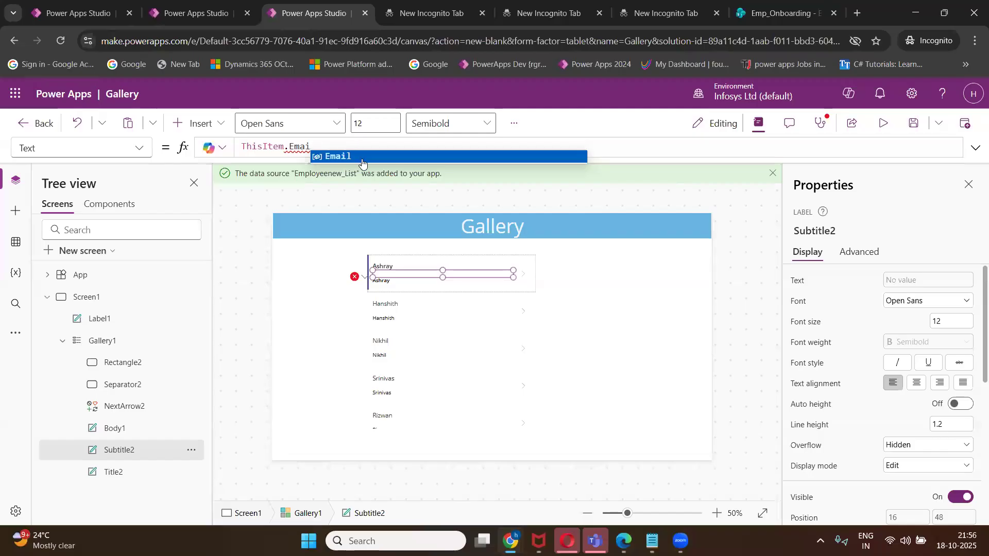
{"action": "left_click", "coordinate": [361, 156]}
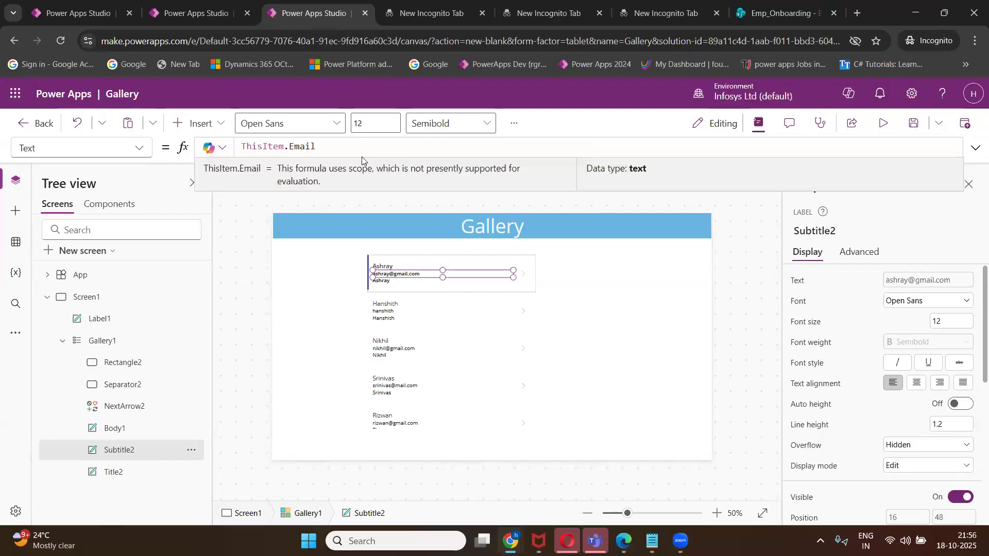
Bind the third text line, Body1, to ThisItem.EmpId so the employee ID shows.
{"action": "left_click", "coordinate": [390, 283]}
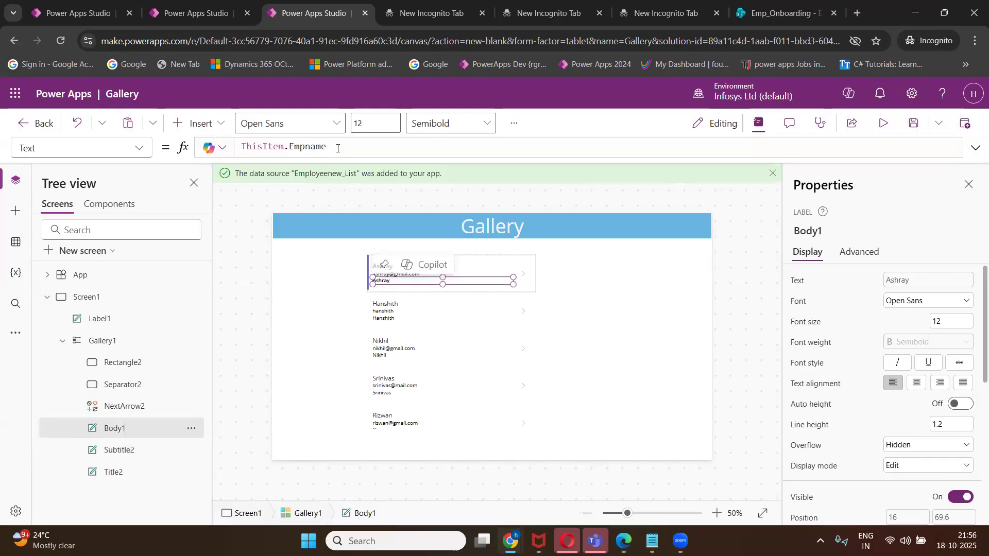
{"action": "left_click", "coordinate": [338, 147]}
{"action": "key", "text": "BackSpace"}
{"action": "key", "text": "BackSpace"}
{"action": "key", "text": "BackSpace"}
{"action": "key", "text": "BackSpace"}
{"action": "key", "text": "BackSpace"}
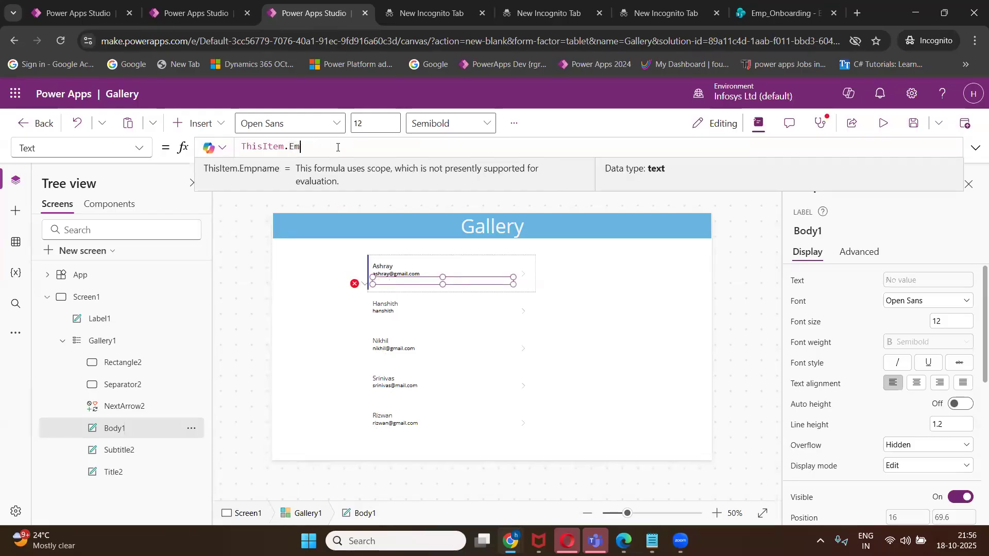
{"action": "key", "text": "BackSpace"}
{"action": "key", "text": "BackSpace"}
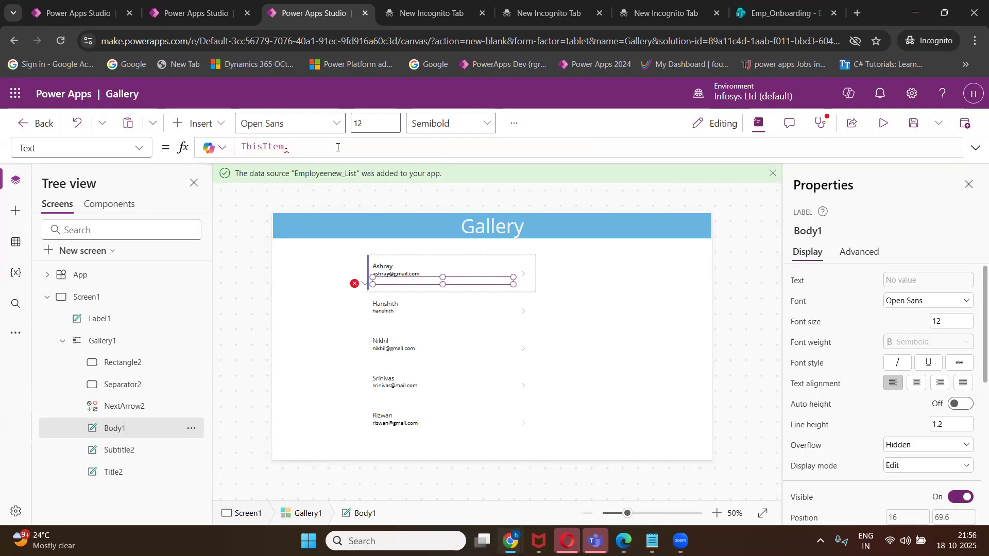
{"action": "type", "text": "Emp"}
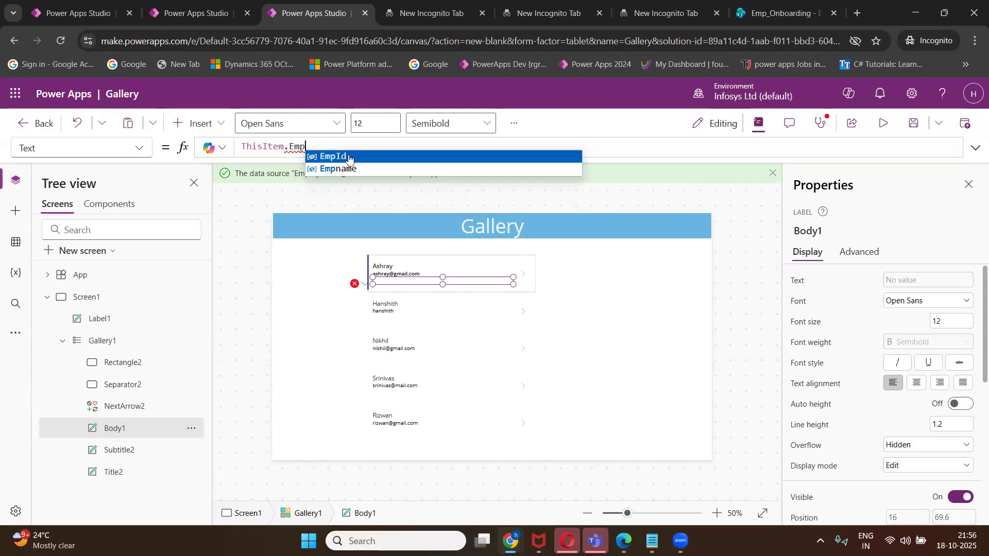
{"action": "left_click", "coordinate": [349, 156]}
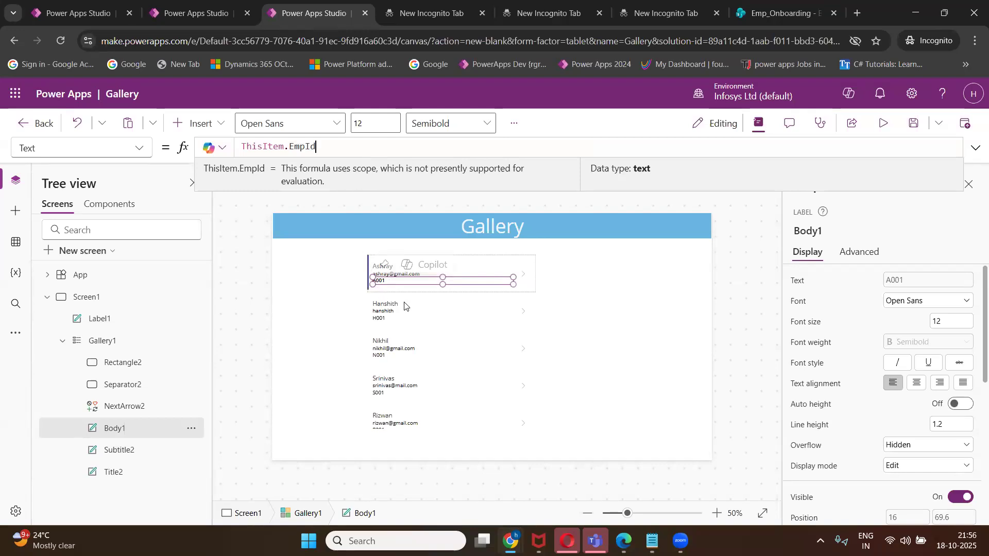
{"action": "left_click", "coordinate": [615, 292]}
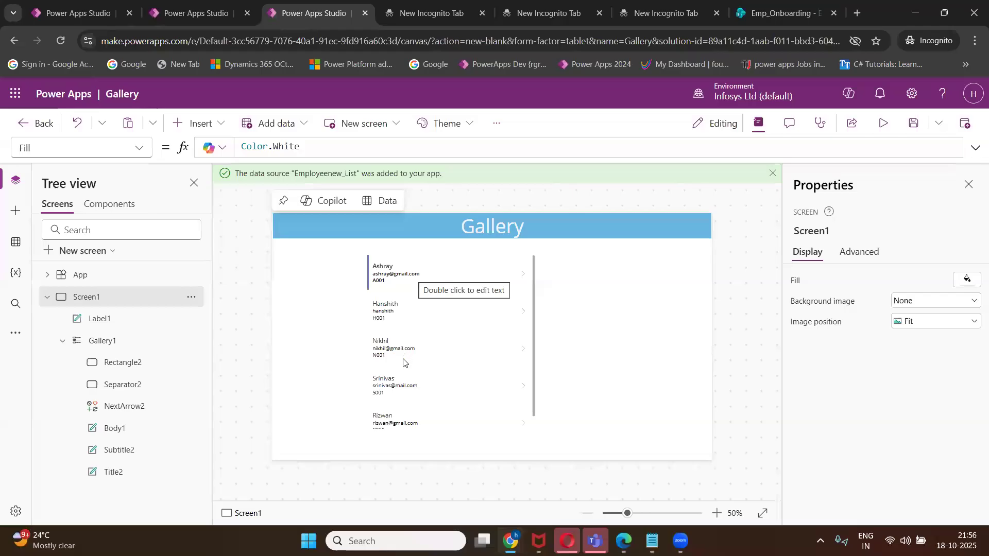
Fill Gallery1 with the light blue-grey theme colour.
{"action": "left_click", "coordinate": [434, 358]}
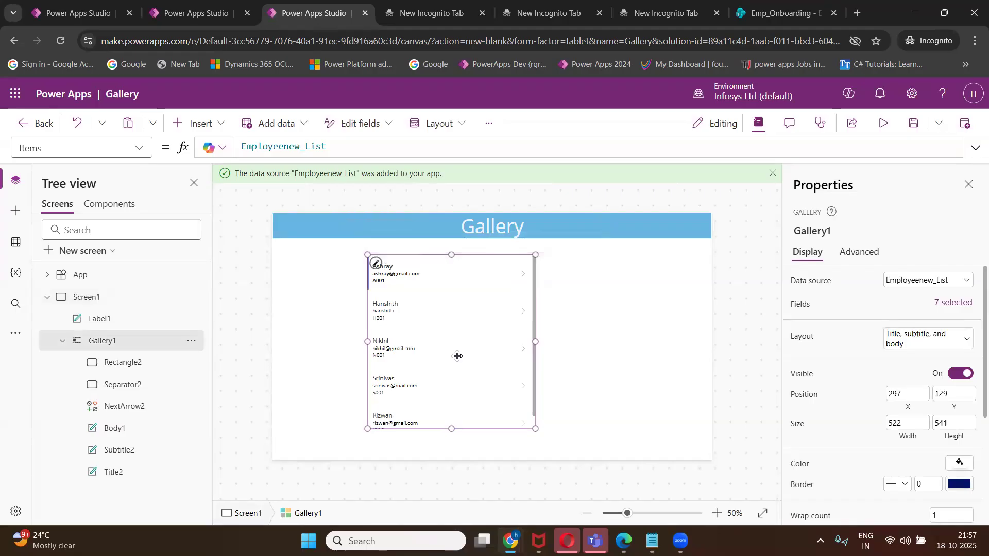
{"action": "left_click", "coordinate": [960, 462]}
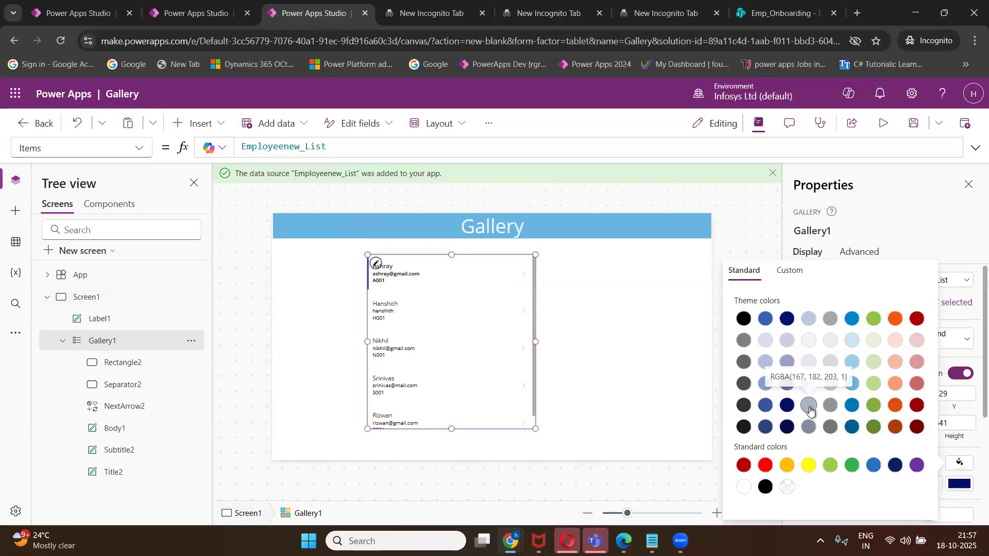
{"action": "left_click", "coordinate": [766, 405]}
{"action": "left_click", "coordinate": [594, 343]}
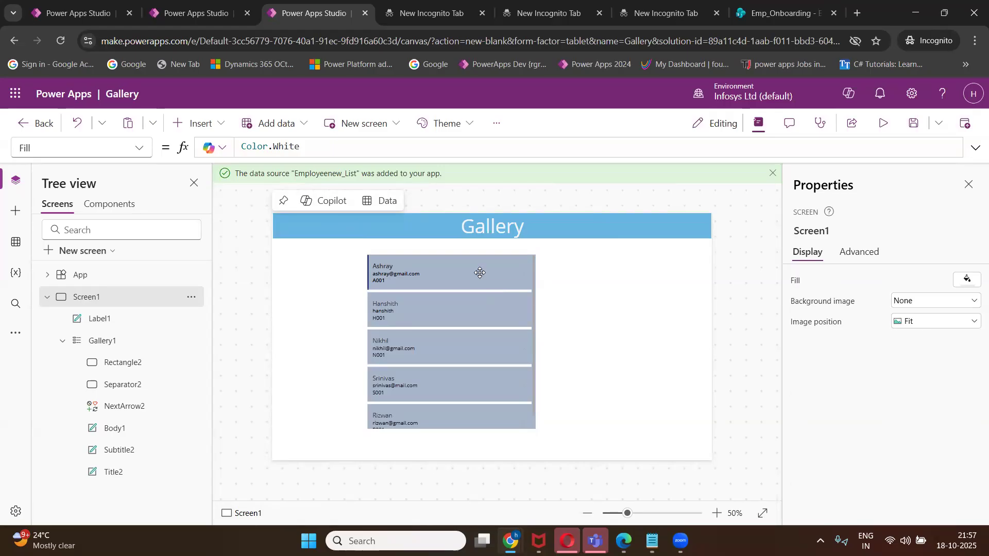
Select the first card's template row in the employee gallery.
{"action": "left_click", "coordinate": [497, 271]}
{"action": "key", "text": "Escape"}
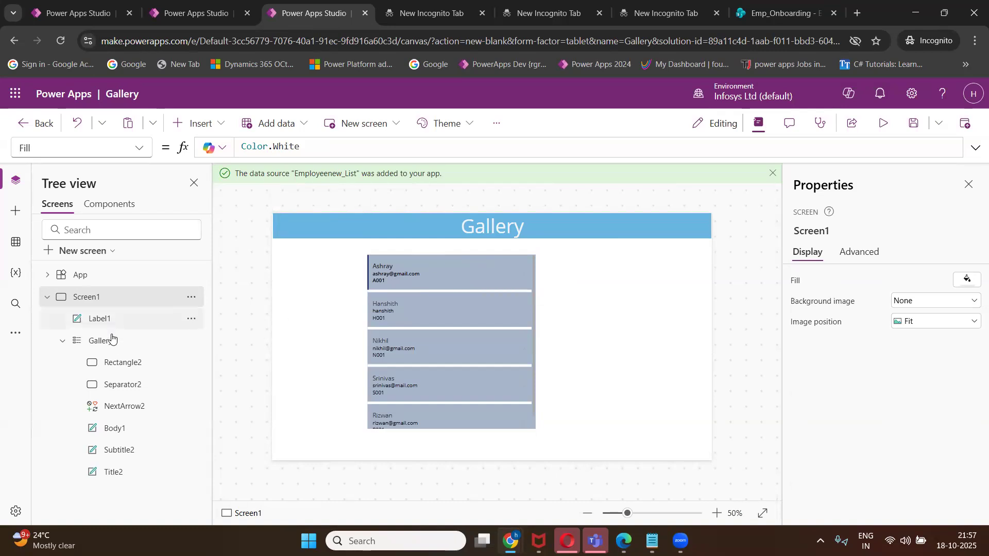
{"action": "left_click", "coordinate": [371, 269]}
{"action": "left_click", "coordinate": [372, 269]}
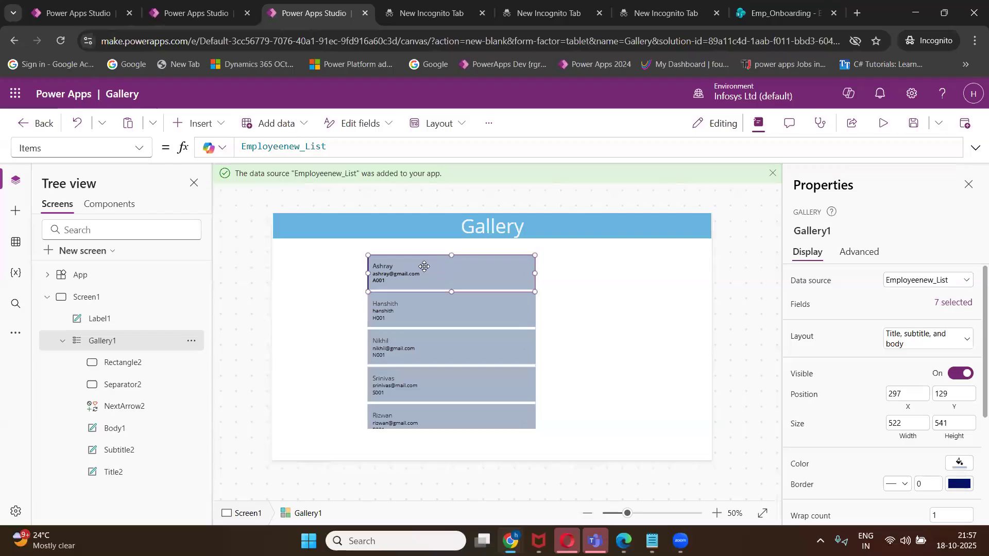
Narrow the name label in the first gallery card.
{"action": "left_click", "coordinate": [420, 265]}
{"action": "left_click_drag", "start_coordinate": [513, 270], "coordinate": [446, 271]}
{"action": "left_click", "coordinate": [422, 276]}
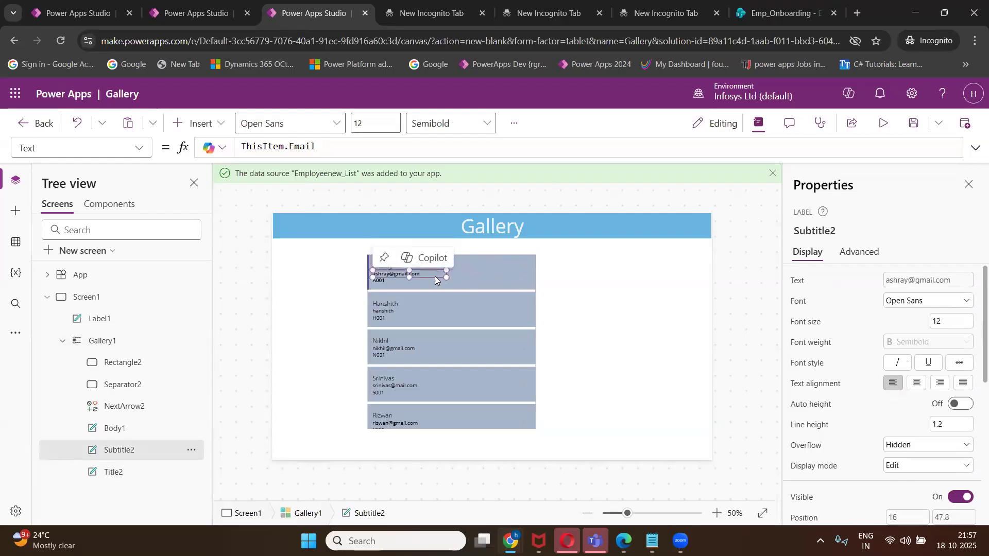
{"action": "left_click", "coordinate": [402, 282]}
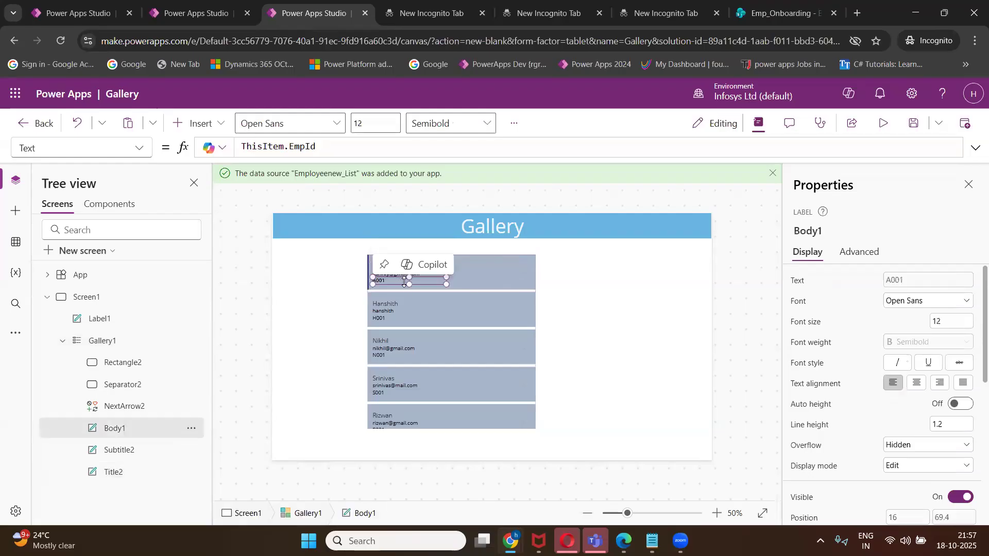
Add a text label on the card's right side and bind it to ThisItem.Mobile.
{"action": "left_click", "coordinate": [219, 125]}
{"action": "left_click", "coordinate": [267, 184]}
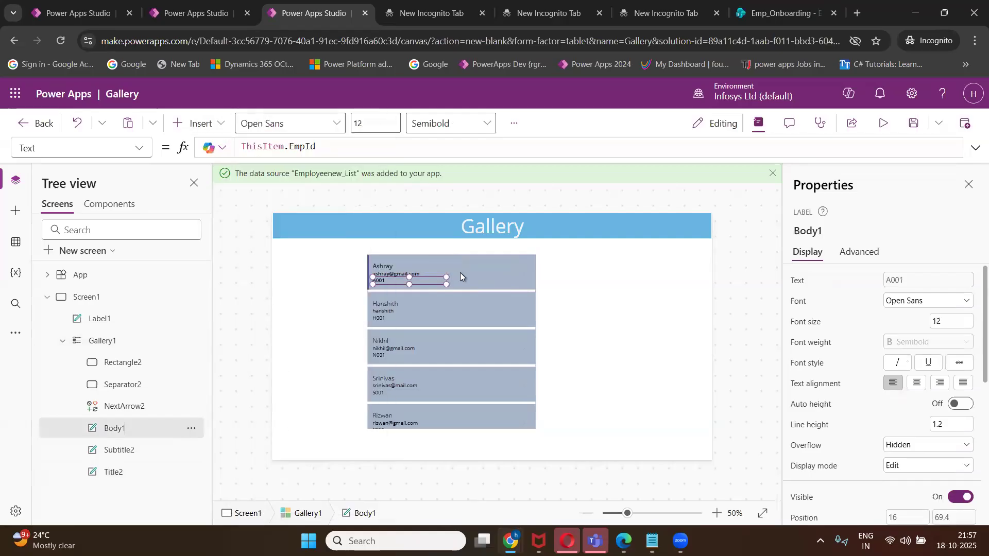
{"action": "left_click_drag", "start_coordinate": [398, 275], "coordinate": [479, 271]}
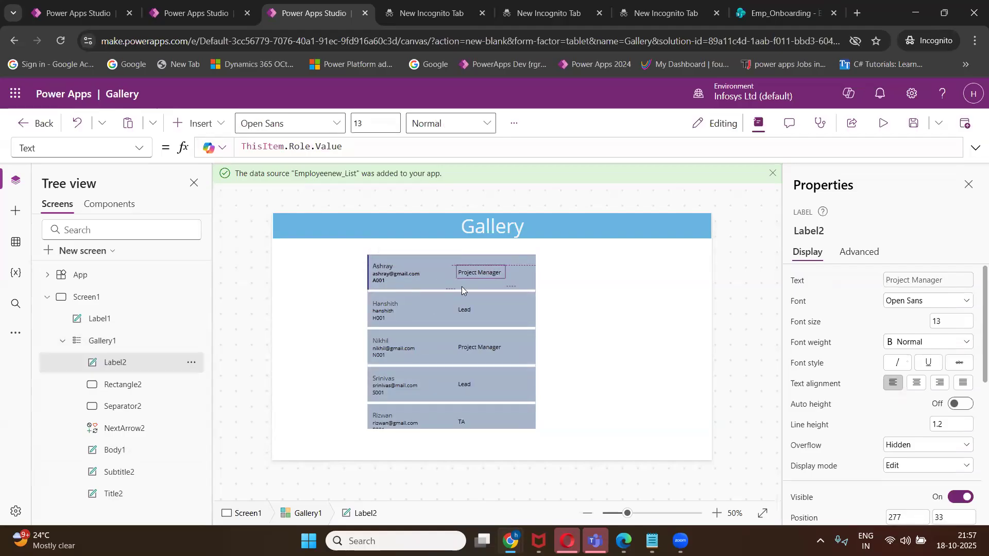
{"action": "left_click", "coordinate": [358, 146]}
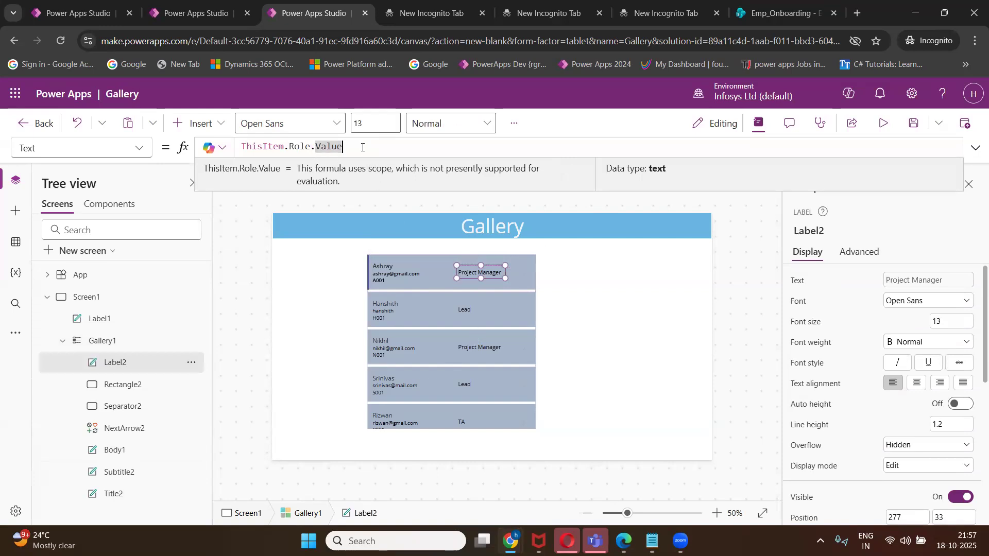
{"action": "key", "text": "BackSpace"}
{"action": "key", "text": "BackSpace"}
{"action": "key", "text": "BackSpace"}
{"action": "key", "text": "BackSpace"}
{"action": "key", "text": "BackSpace"}
{"action": "key", "text": "BackSpace"}
{"action": "key", "text": "BackSpace"}
{"action": "key", "text": "BackSpace"}
{"action": "key", "text": "BackSpace"}
{"action": "key", "text": "BackSpace"}
{"action": "type", "text": "mobil"}
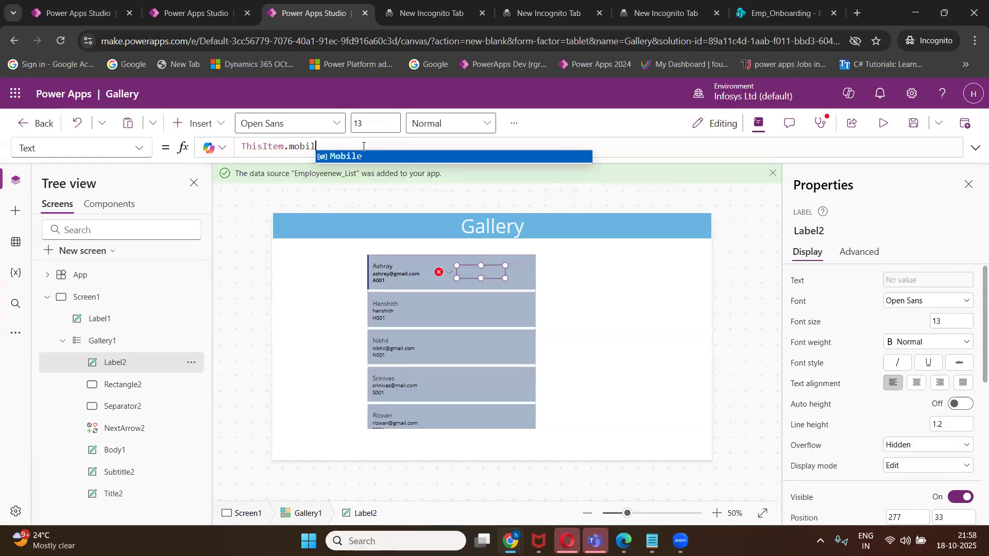
{"action": "left_click", "coordinate": [371, 156]}
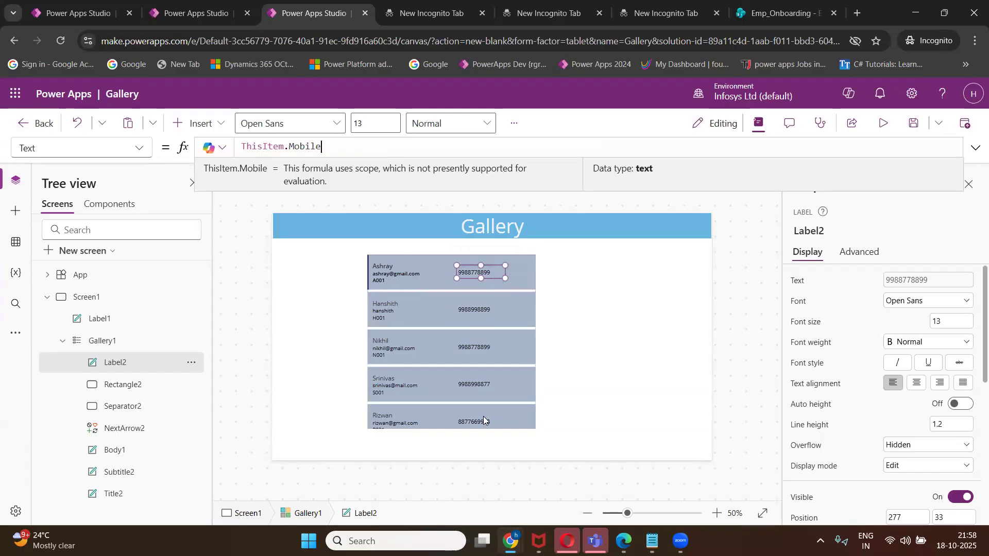
{"action": "left_click", "coordinate": [552, 413]}
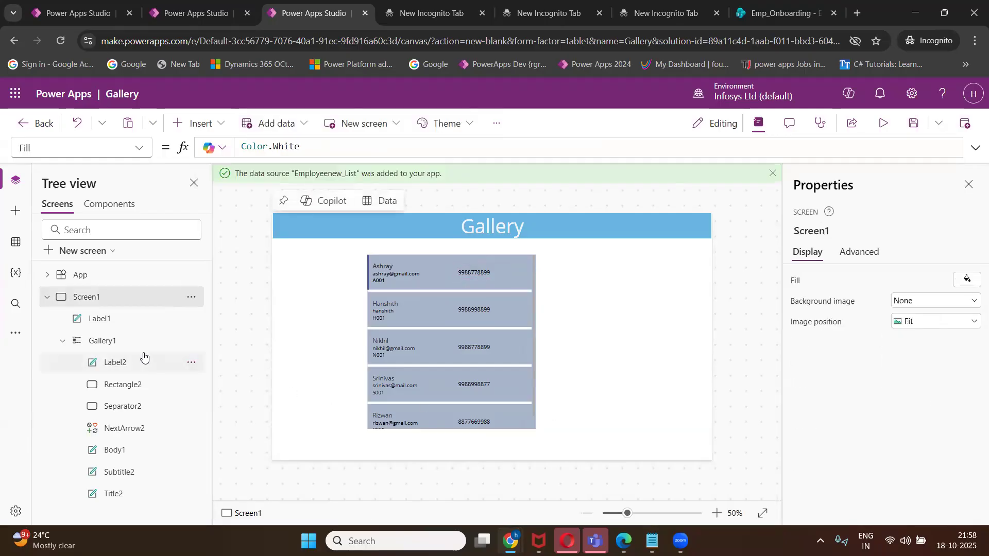
Select Gallery1's first card template and save the Gallery app.
{"action": "left_click", "coordinate": [109, 341]}
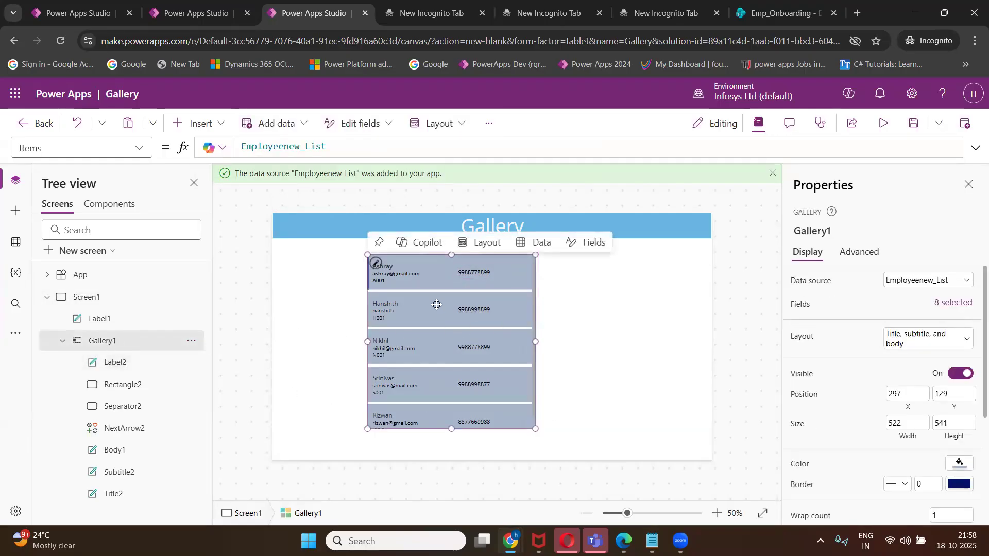
{"action": "left_click", "coordinate": [378, 266]}
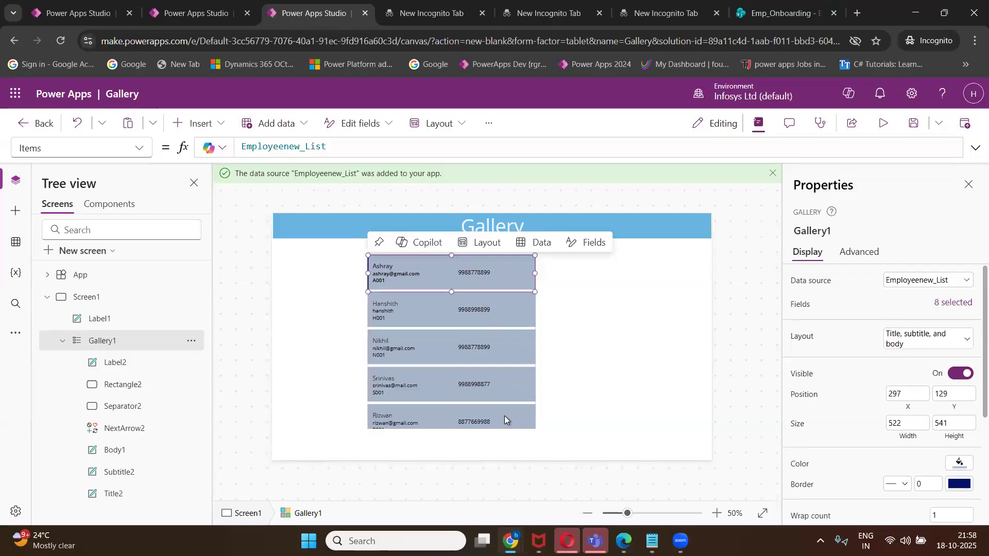
{"action": "double_click", "coordinate": [124, 341]}
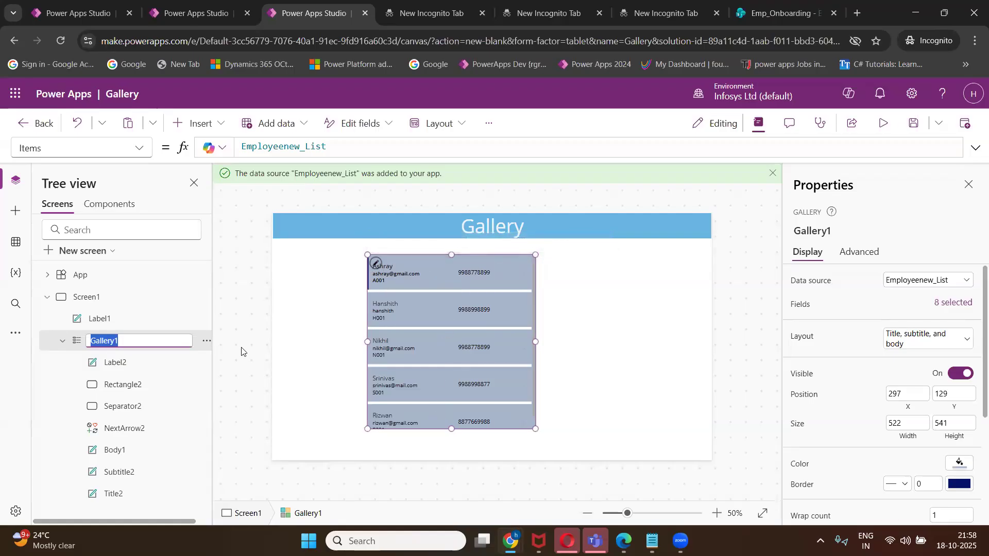
{"action": "left_click", "coordinate": [376, 264]}
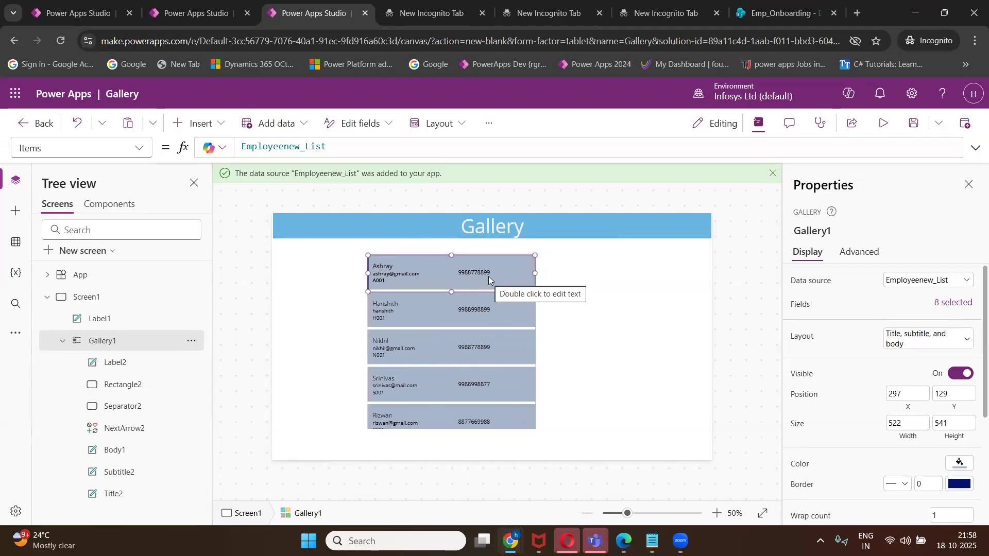
{"action": "left_click", "coordinate": [913, 128]}
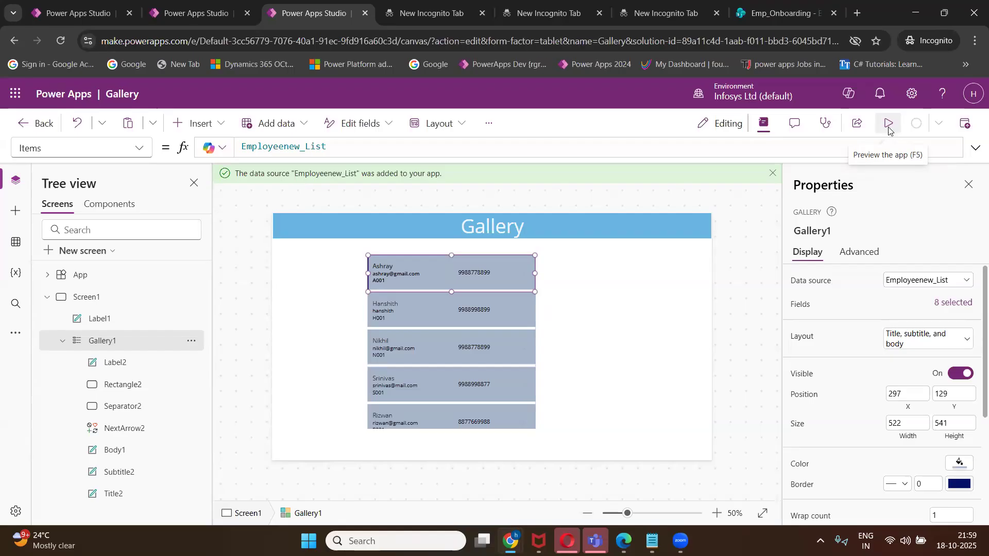
{"action": "left_click", "coordinate": [889, 128]}
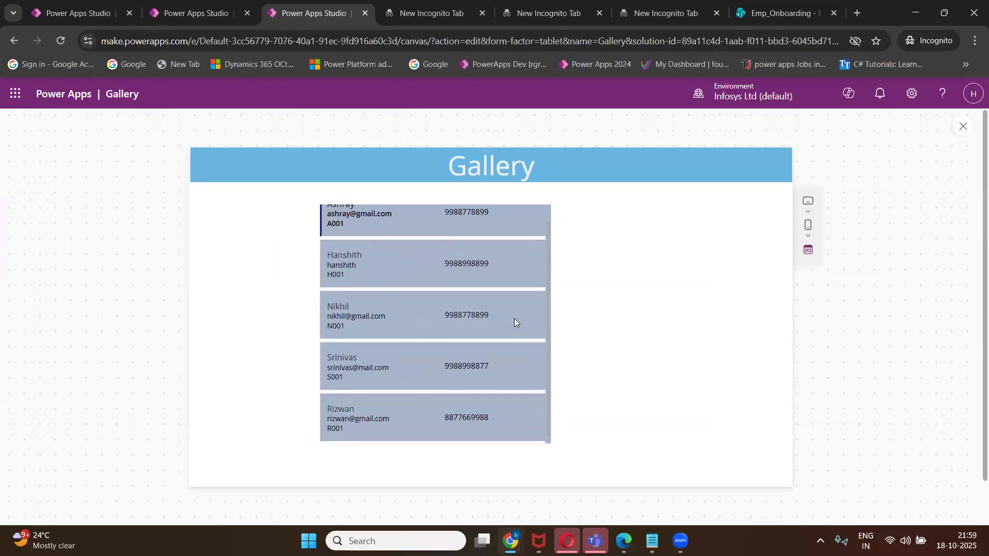
{"action": "scroll", "coordinate": [514, 319], "scroll_direction": "down", "scroll_amount": 1}
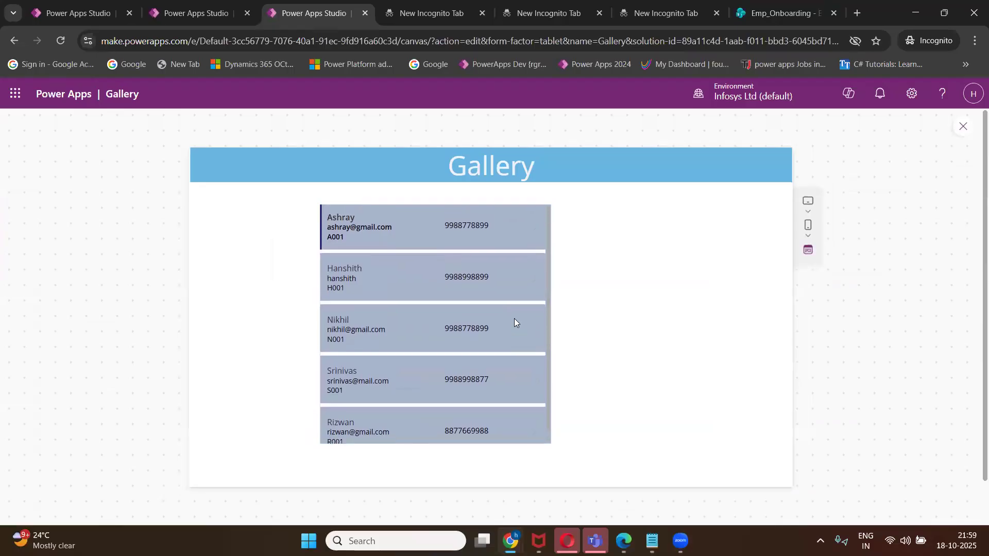
{"action": "key", "text": "Escape"}
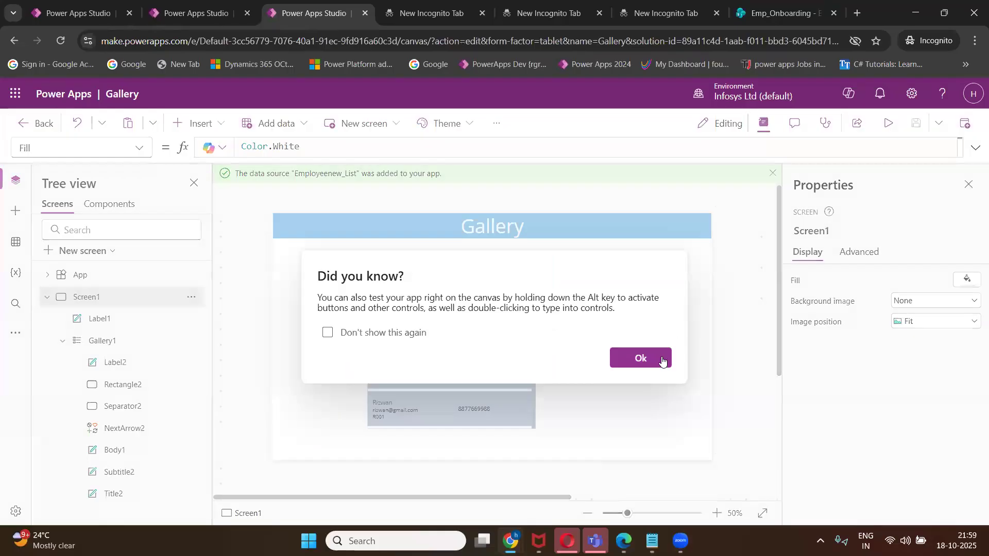
{"action": "key", "text": "Escape"}
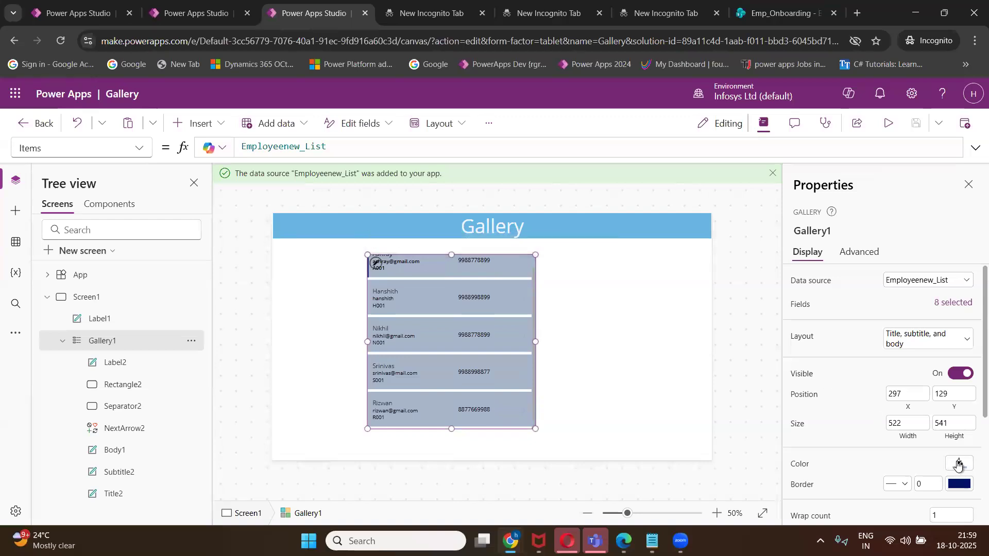
Save the Gallery app again and bring the Notepad Class 1 notes to the front.
{"action": "left_click", "coordinate": [959, 463]}
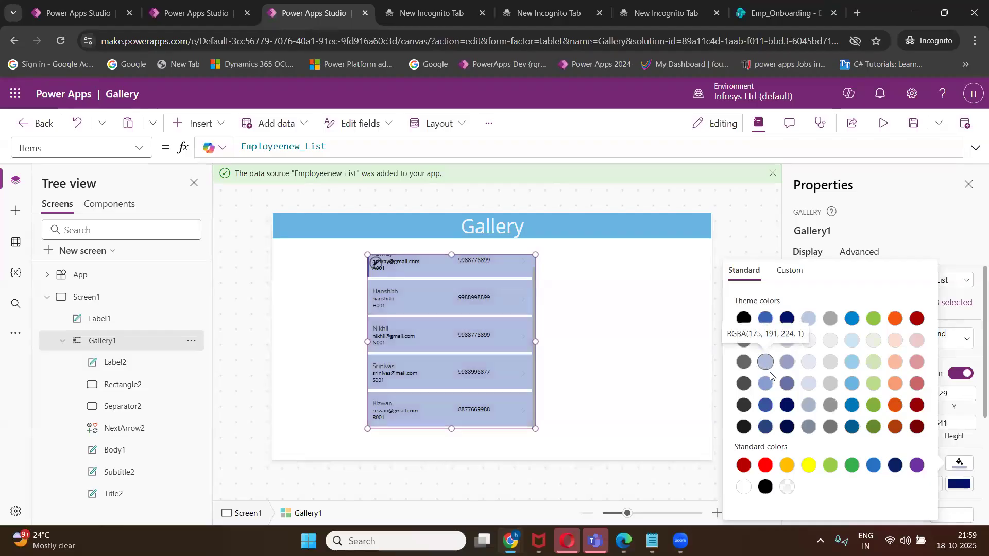
{"action": "left_click", "coordinate": [913, 129]}
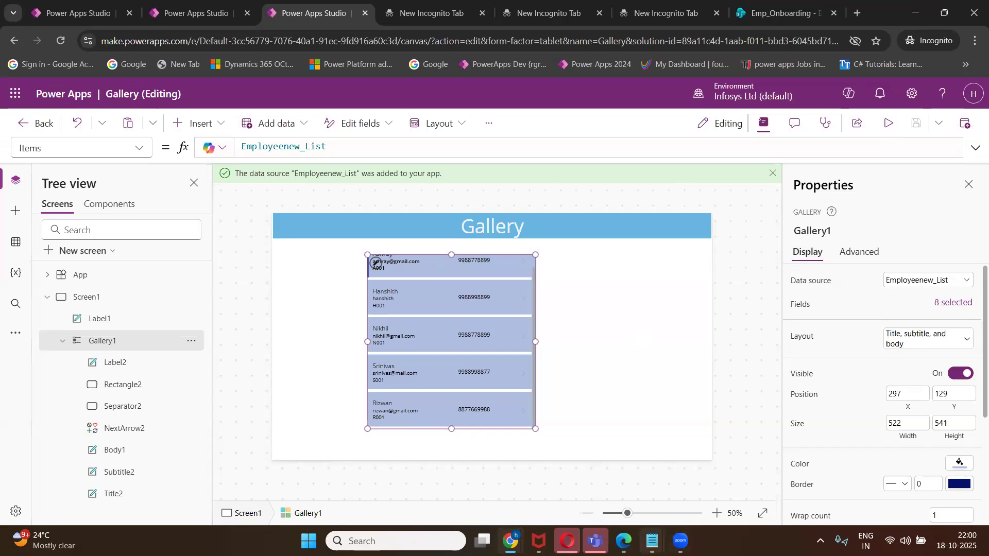
{"action": "mouse_move", "coordinate": [652, 541]}
{"action": "left_click", "coordinate": [670, 472]}
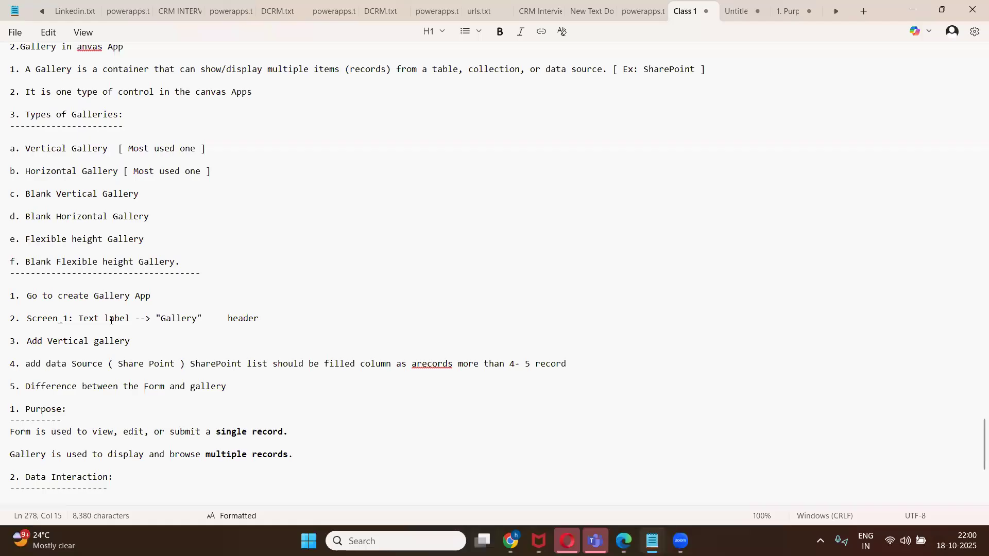
Append 'or Canvas' to the agenda line '1. Canvas Functions in the "Form" Control'.
{"action": "scroll", "coordinate": [111, 320], "scroll_direction": "down", "scroll_amount": 3}
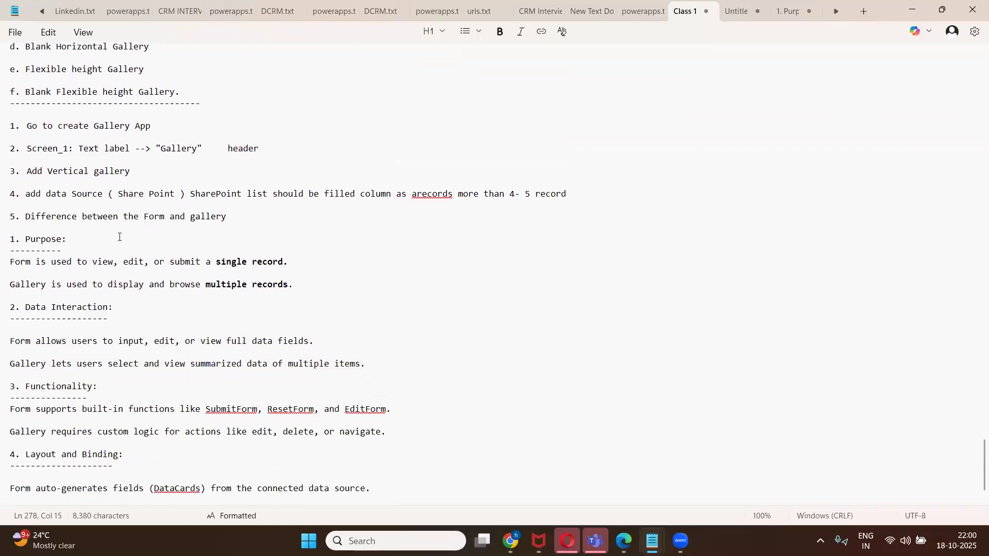
{"action": "scroll", "coordinate": [118, 253], "scroll_direction": "down", "scroll_amount": 1}
{"action": "scroll", "coordinate": [128, 313], "scroll_direction": "up", "scroll_amount": 10}
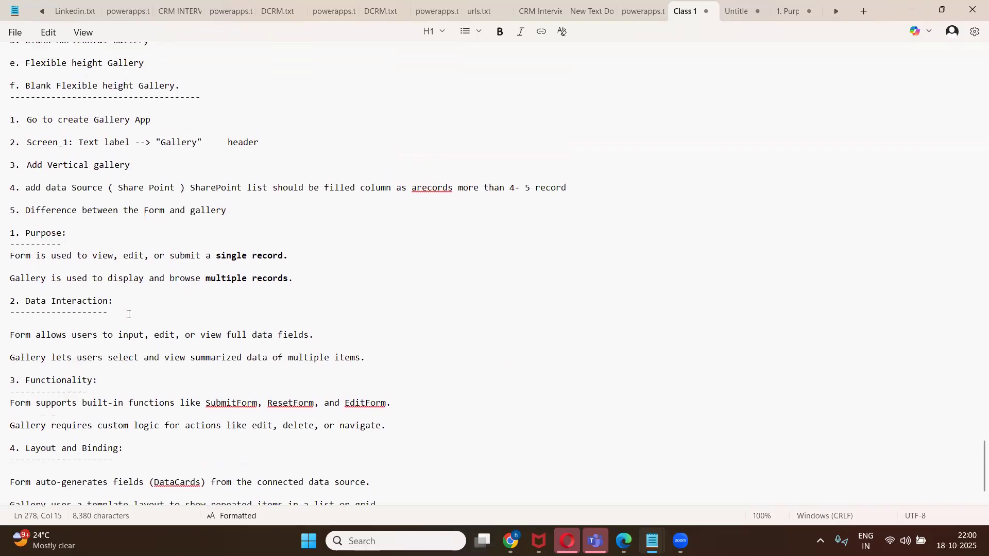
{"action": "scroll", "coordinate": [129, 313], "scroll_direction": "up", "scroll_amount": 15}
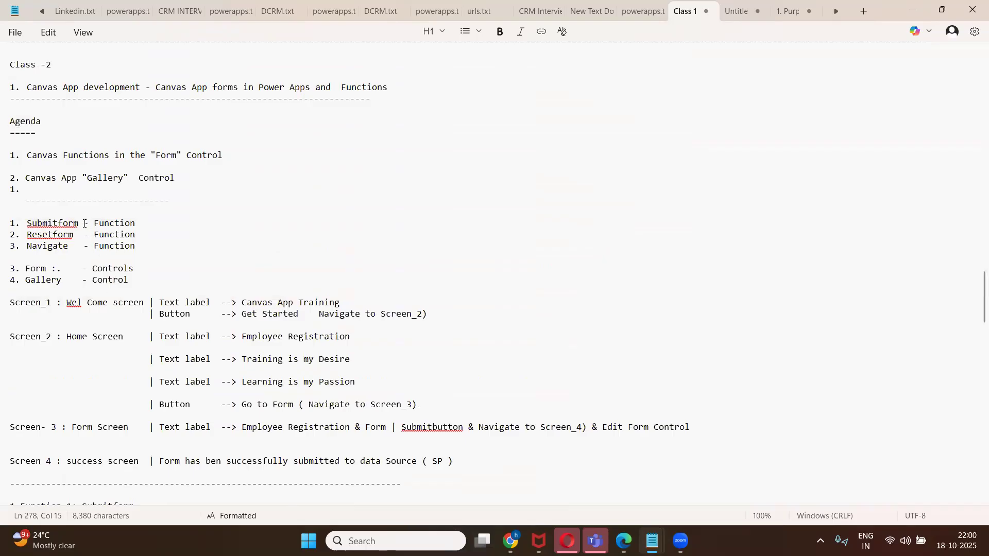
{"action": "scroll", "coordinate": [84, 223], "scroll_direction": "up", "scroll_amount": 2}
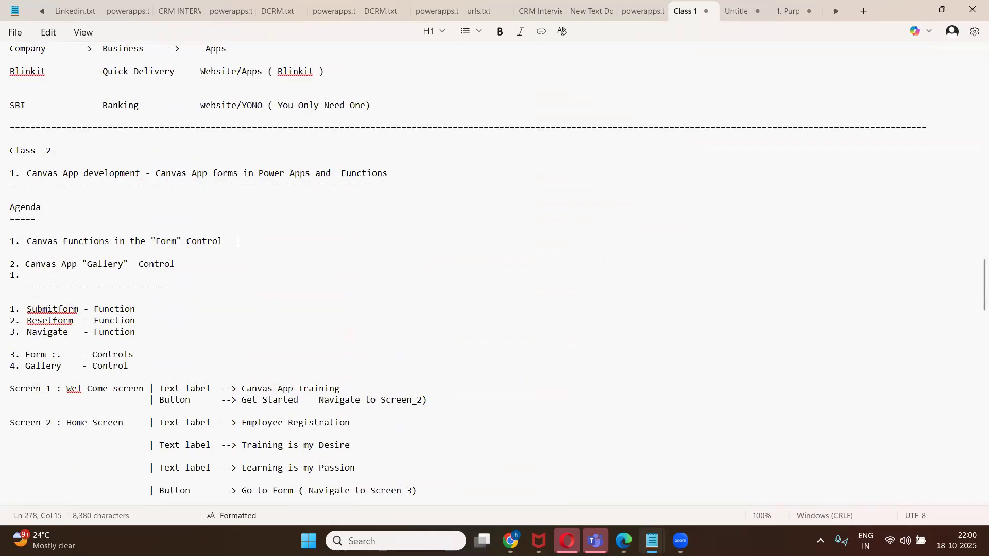
{"action": "left_click", "coordinate": [237, 242]}
{"action": "type", "text": "or Canvas"}
{"action": "scroll", "coordinate": [185, 337], "scroll_direction": "up", "scroll_amount": 2}
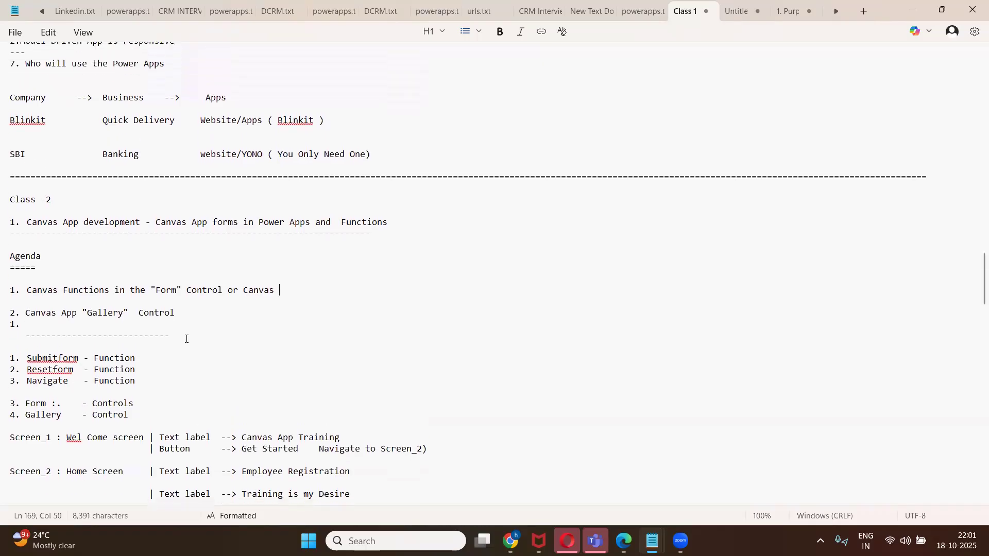
{"action": "scroll", "coordinate": [186, 336], "scroll_direction": "down", "scroll_amount": 3}
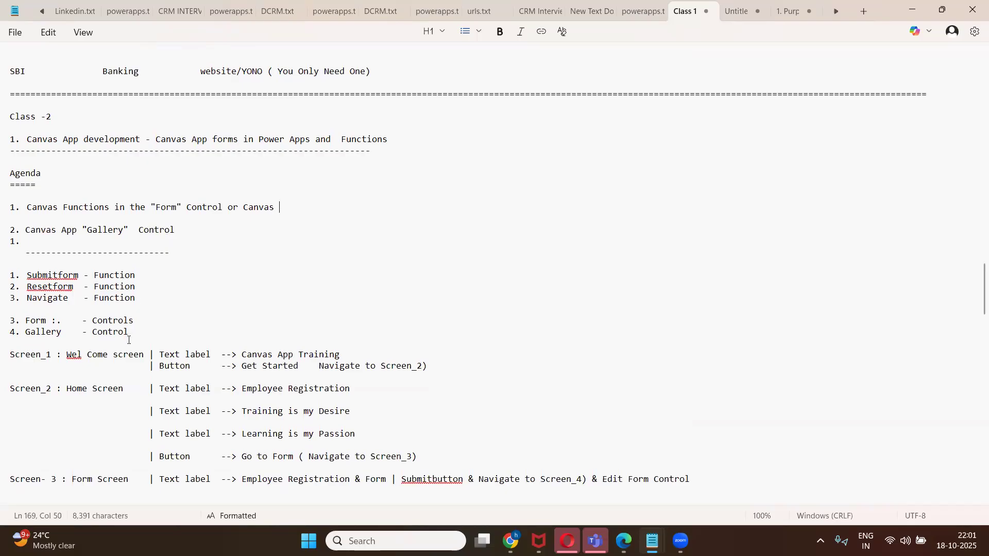
{"action": "scroll", "coordinate": [128, 335], "scroll_direction": "down", "scroll_amount": 3}
{"action": "scroll", "coordinate": [164, 366], "scroll_direction": "down", "scroll_amount": 1}
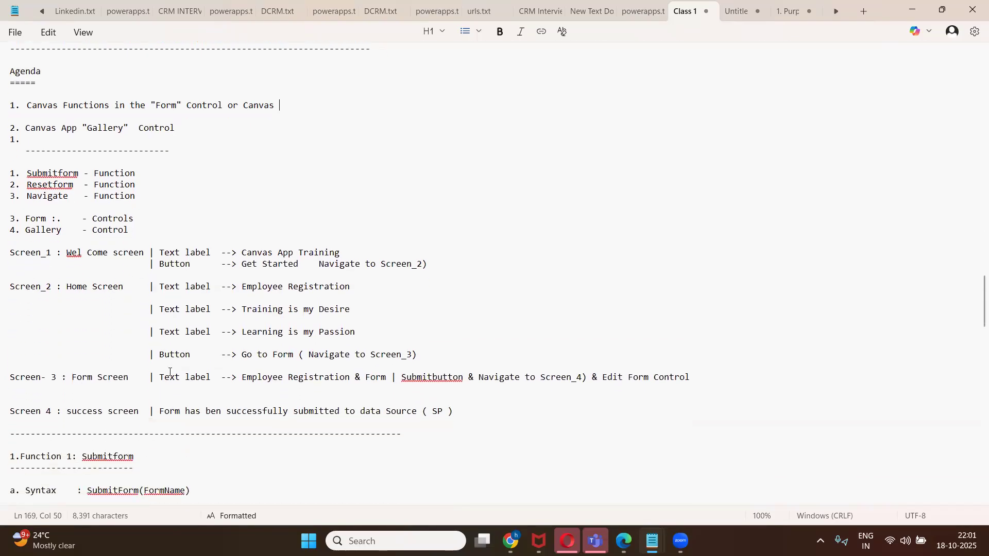
{"action": "scroll", "coordinate": [170, 372], "scroll_direction": "down", "scroll_amount": 2}
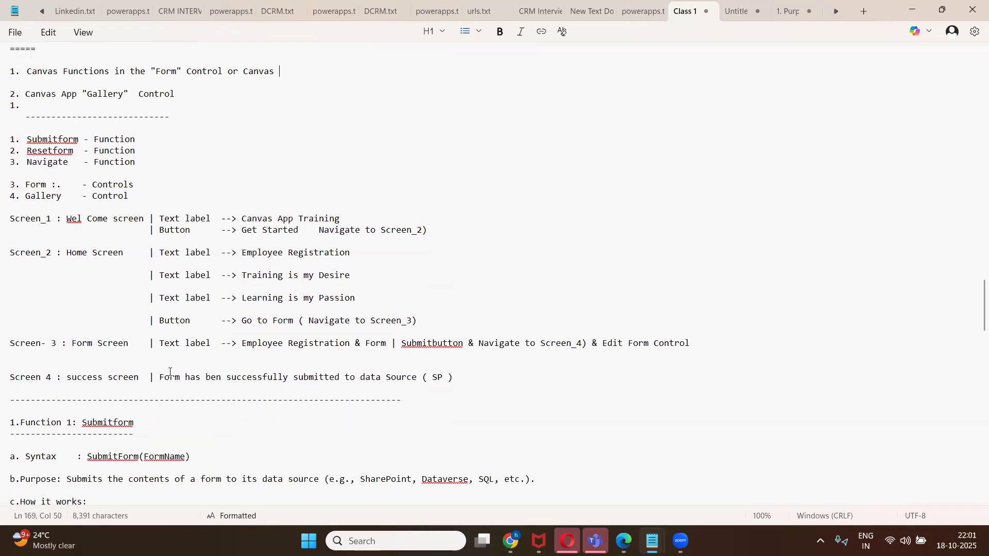